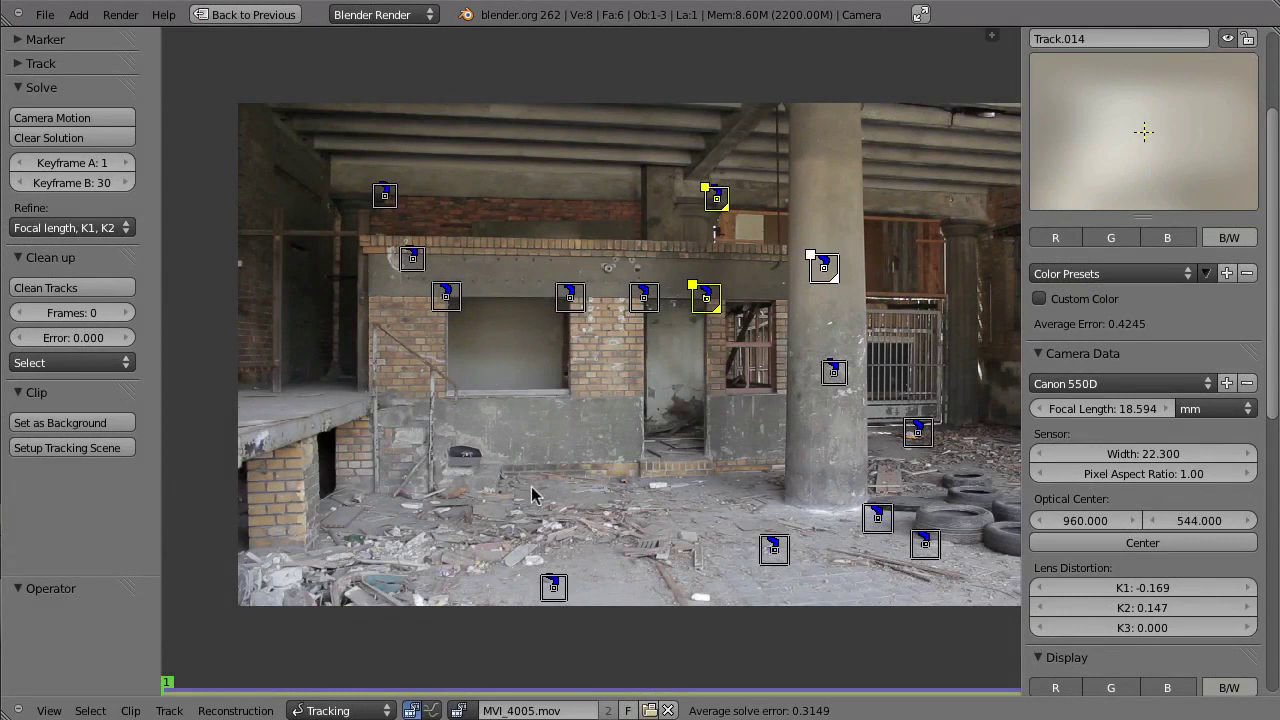
Step: Restore the full layout, split the clip editor area horizontally and turn the upper half into a 3D View
{"action": "key", "text": "ctrl+Up"}
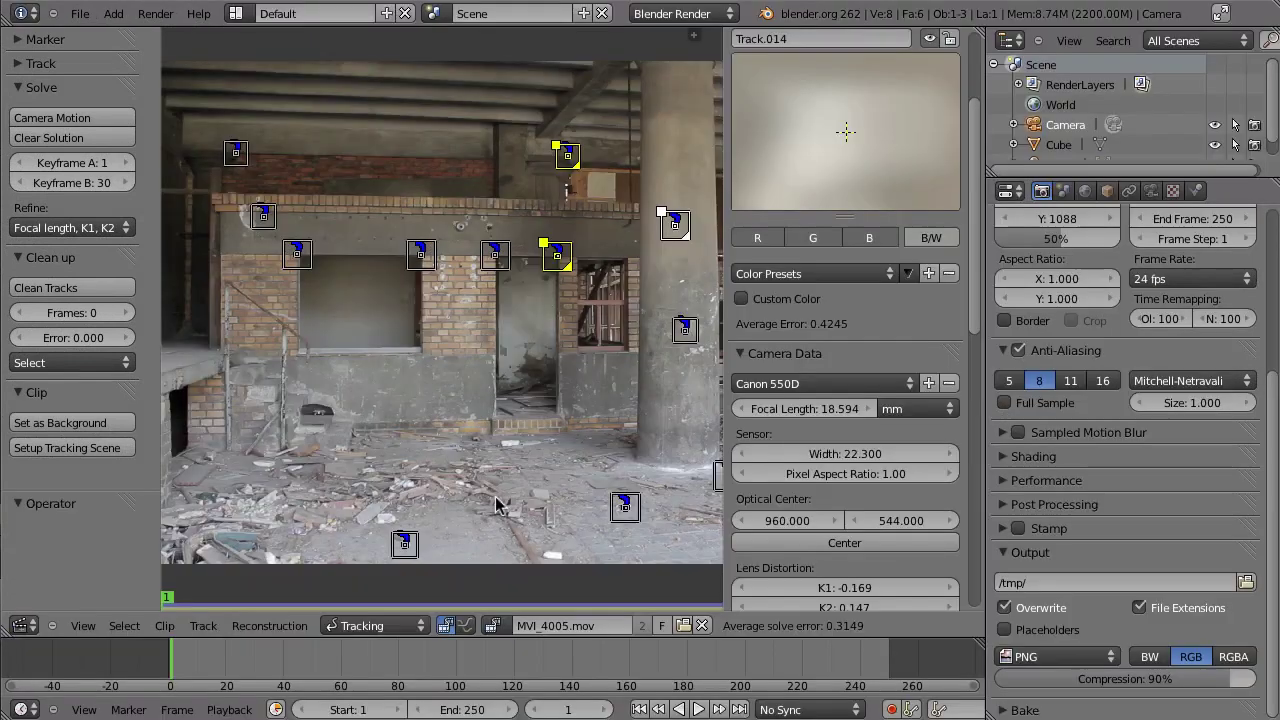
{"action": "left_click_drag", "start_coordinate": [985, 30], "coordinate": [890, 330]}
{"action": "left_click", "coordinate": [25, 333]}
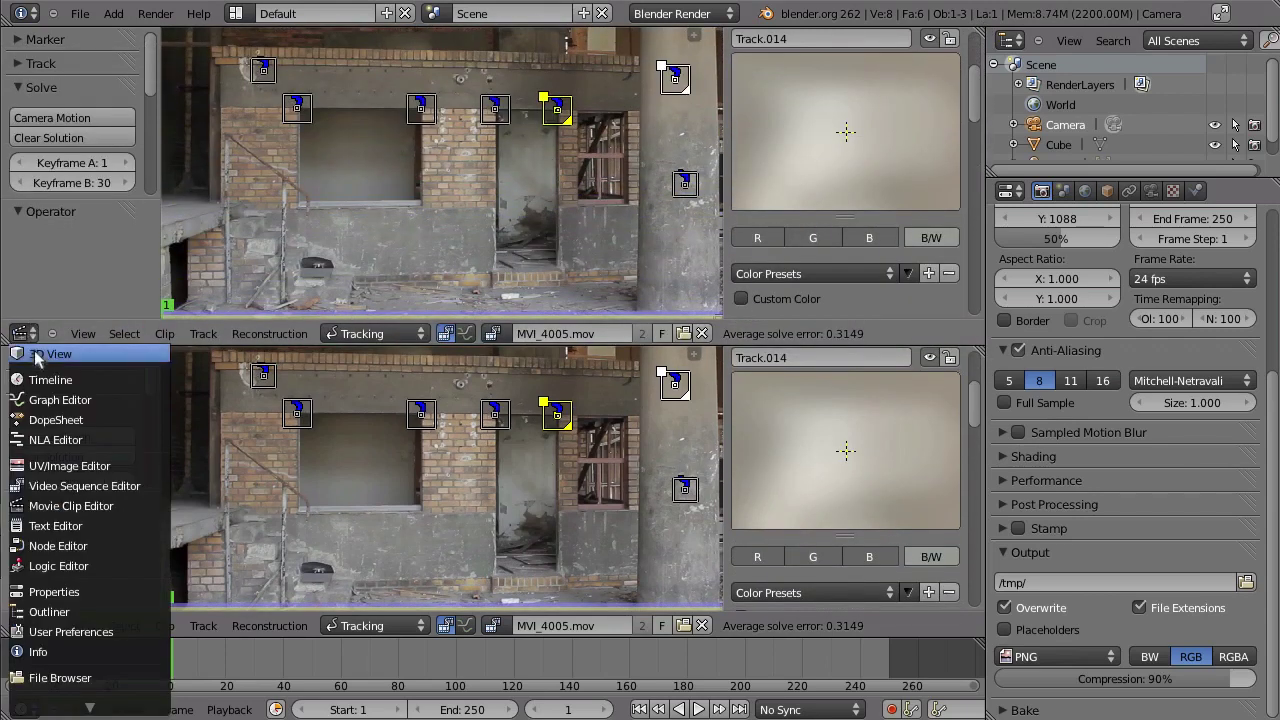
{"action": "left_click", "coordinate": [45, 357]}
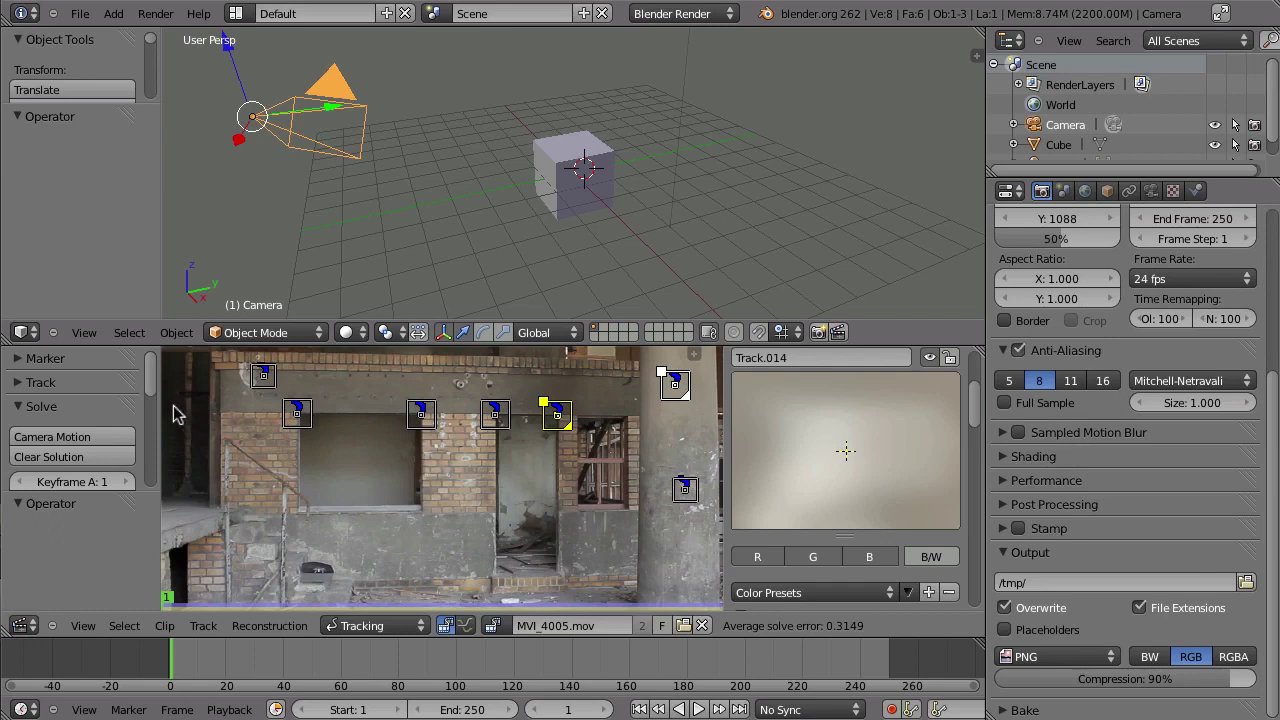
Step: Set the clip MVI_4005.mov as the viewport background and set up the tracking scene
{"action": "scroll", "coordinate": [172, 305], "scroll_direction": "down", "scroll_amount": 6}
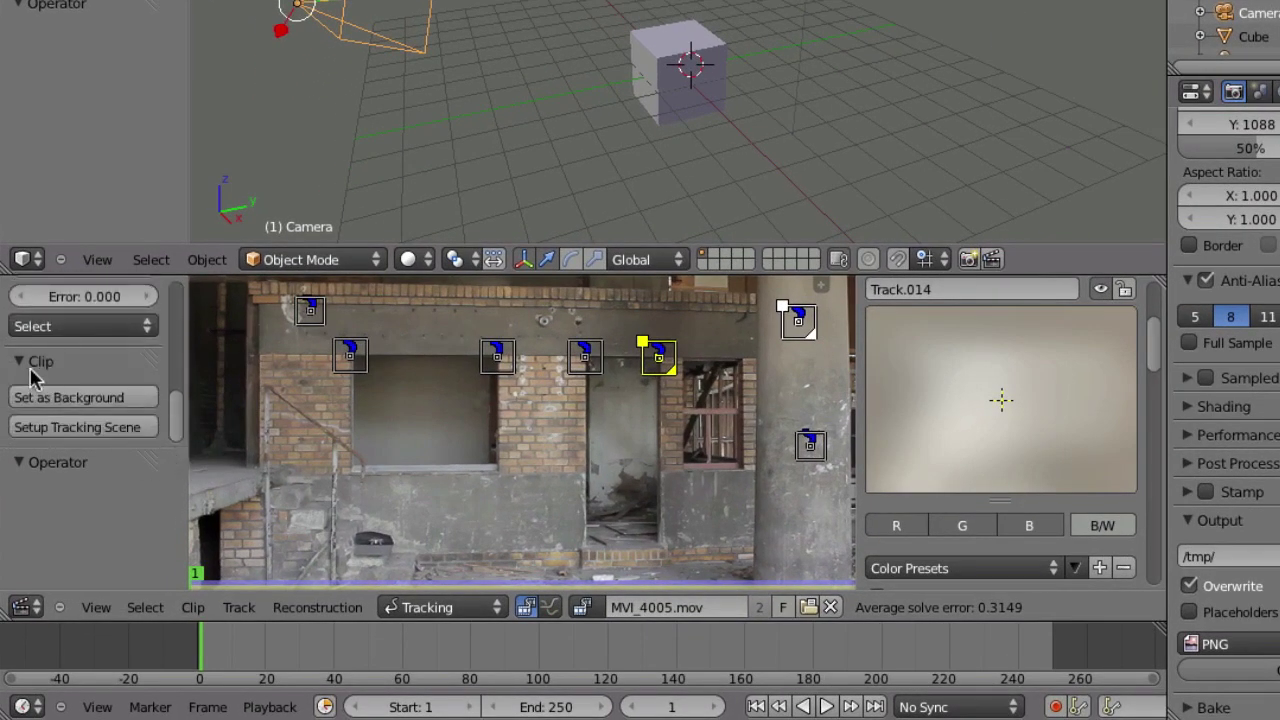
{"action": "left_click", "coordinate": [50, 397]}
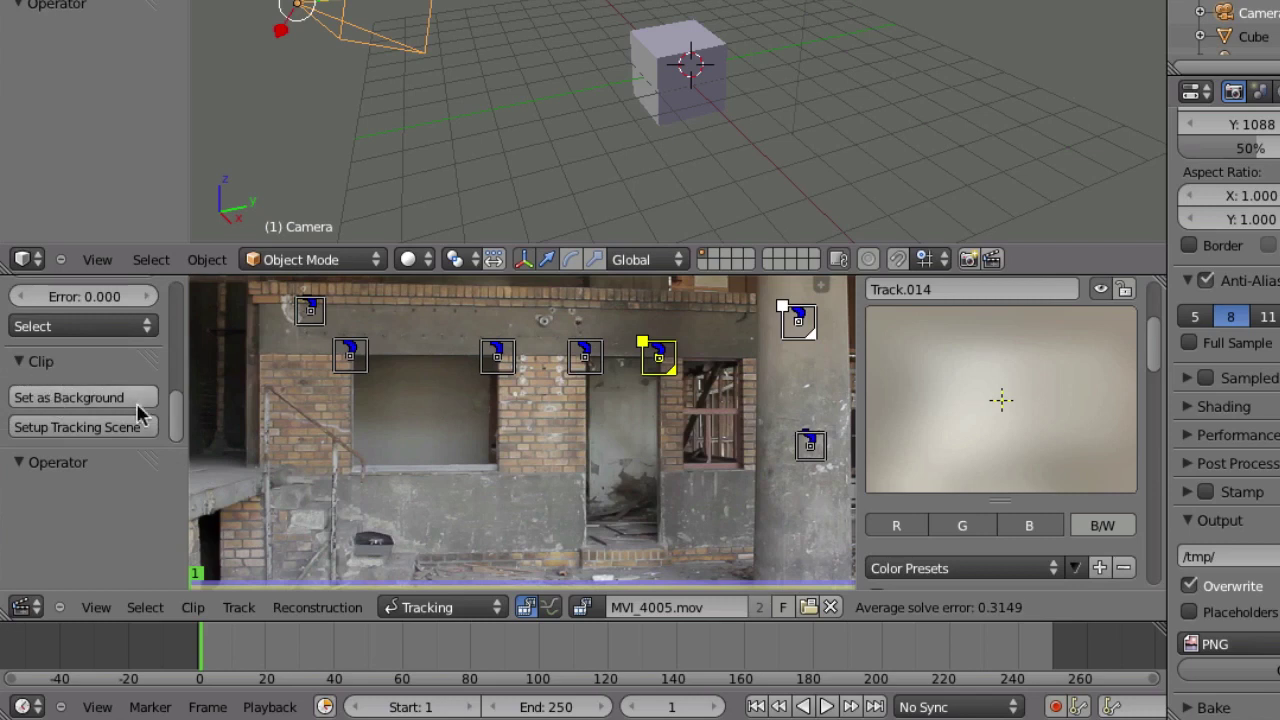
{"action": "left_click", "coordinate": [55, 430]}
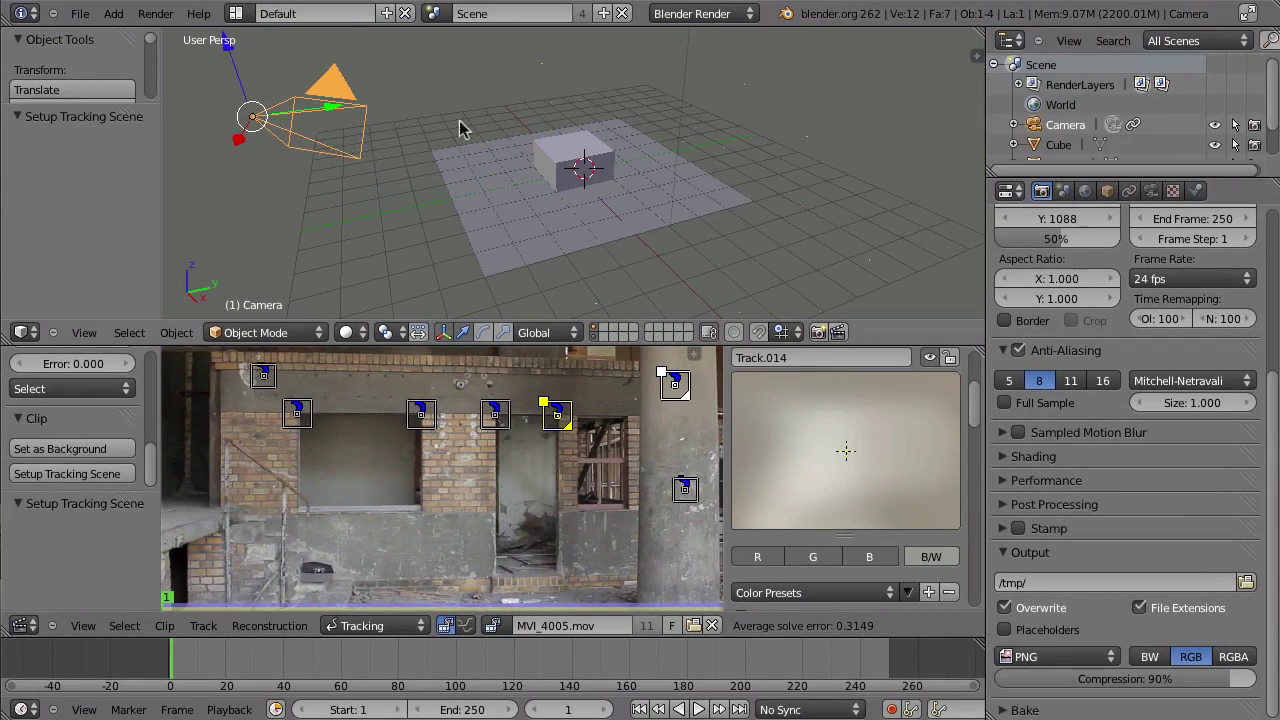
Step: View the scene through the solver-constrained camera and show only the first layer to hide the ground plane
{"action": "left_click", "coordinate": [1129, 190]}
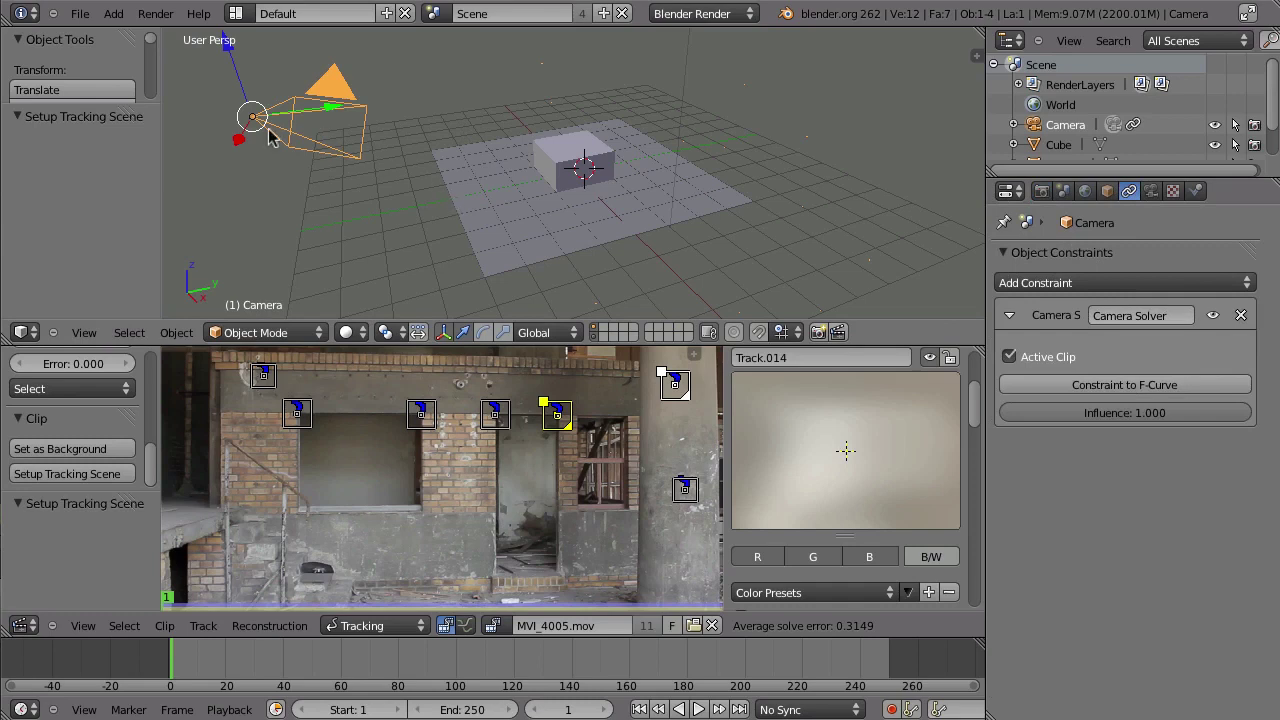
{"action": "key", "text": "KP_0"}
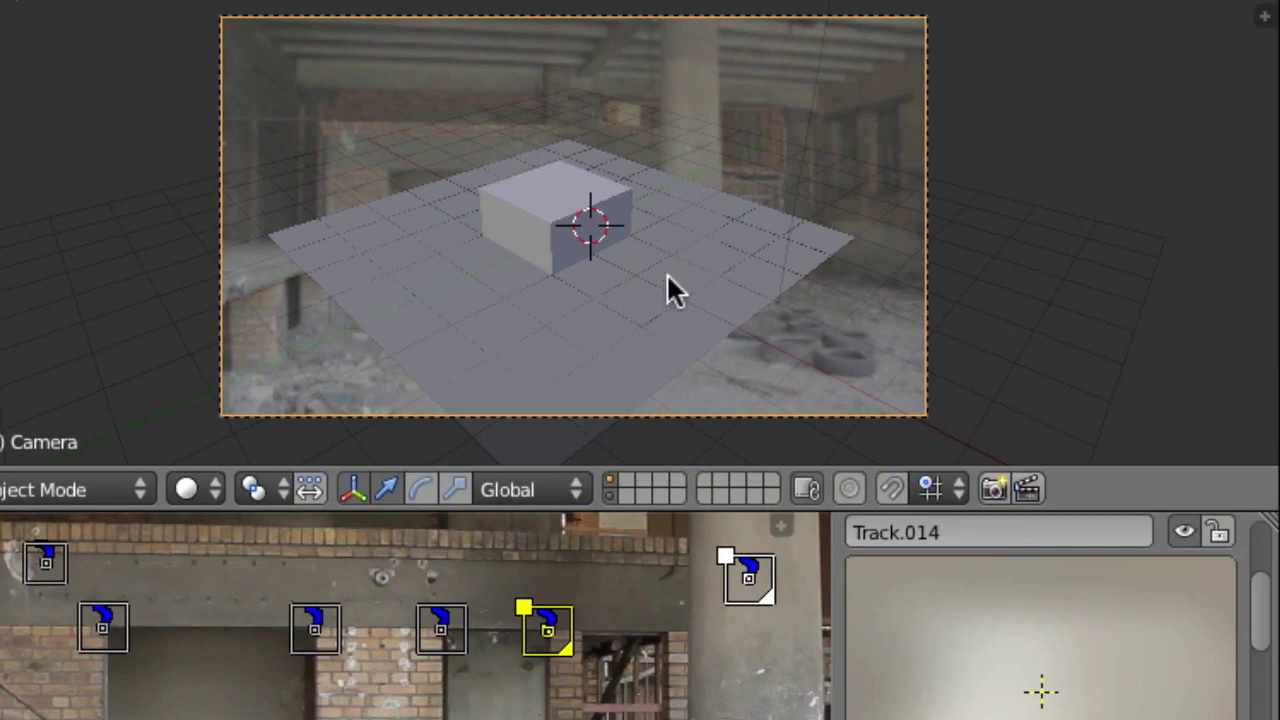
{"action": "right_click", "coordinate": [731, 240]}
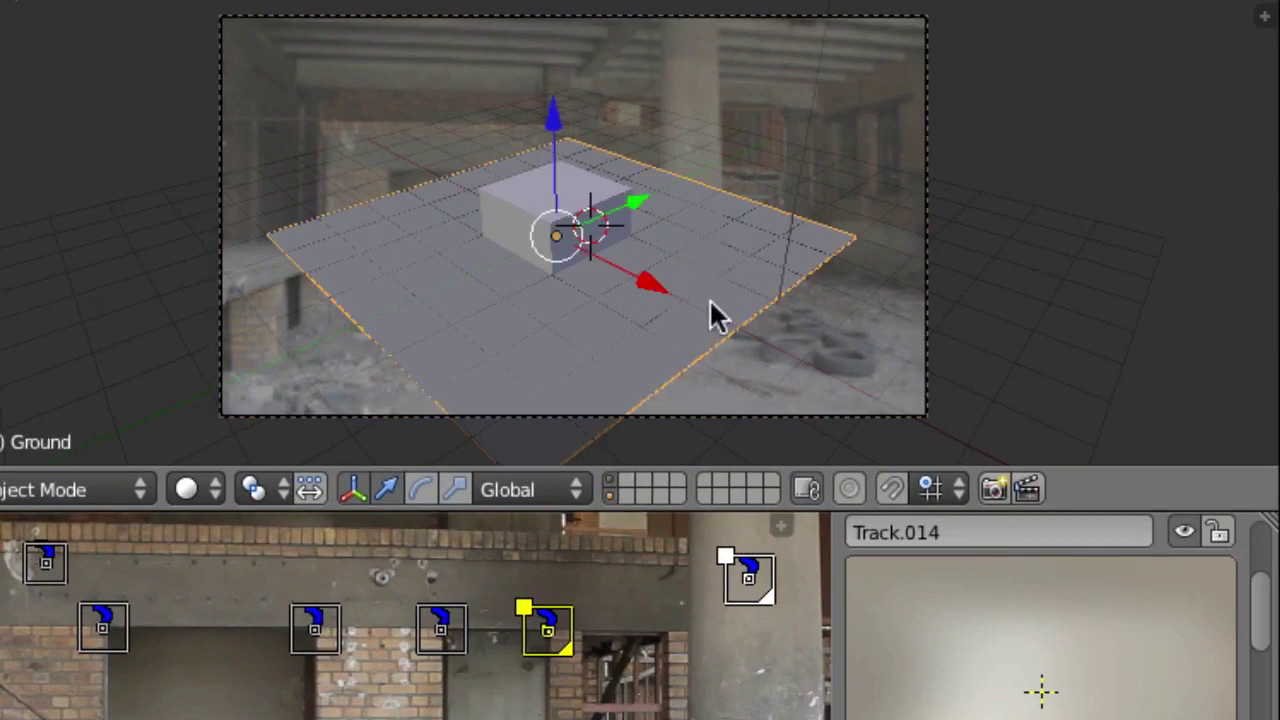
{"action": "left_click", "coordinate": [607, 492]}
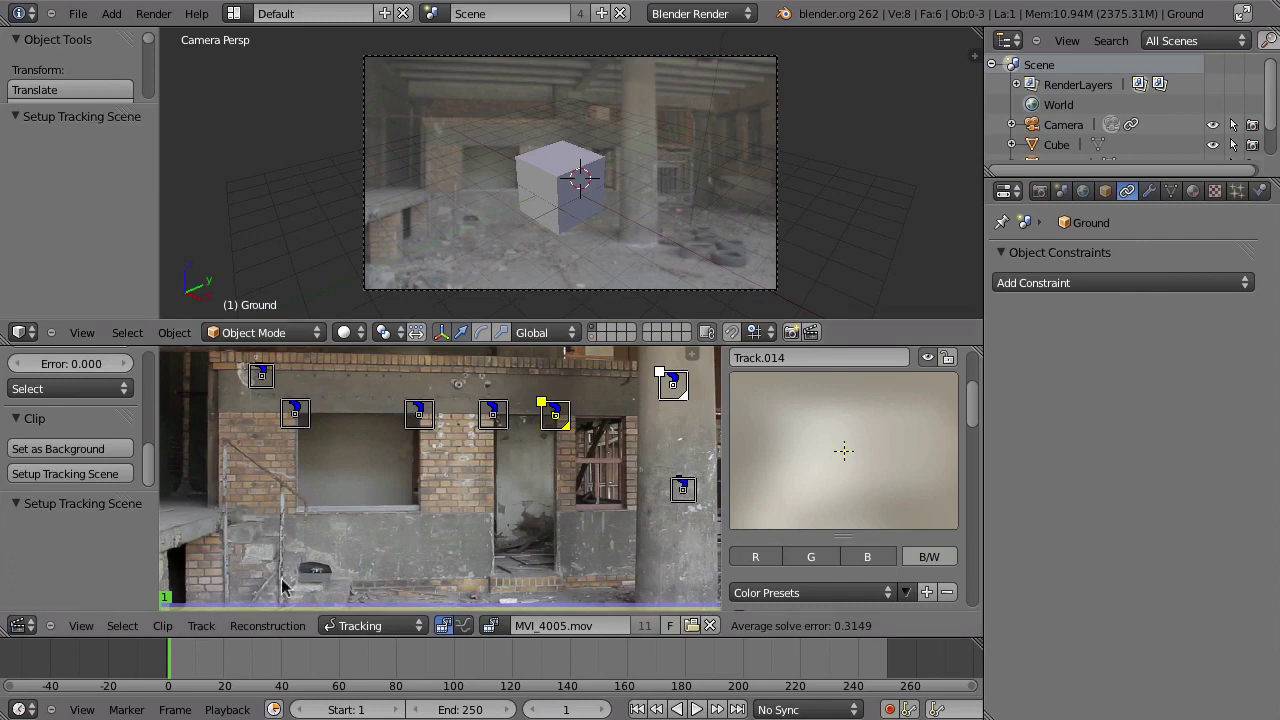
Step: Switch the clip editor to Reconstruction mode and enlarge its area to expose the Orientation tools
{"action": "left_click", "coordinate": [375, 625]}
{"action": "left_click", "coordinate": [395, 588]}
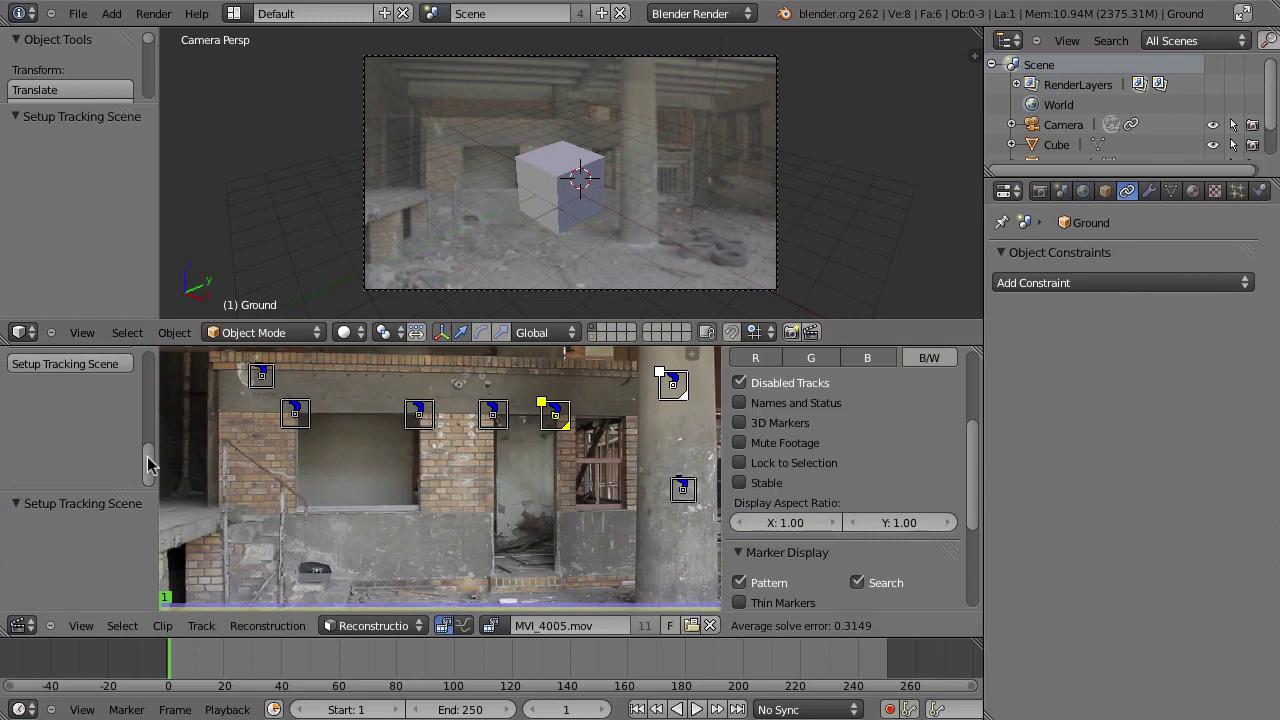
{"action": "left_click_drag", "start_coordinate": [106, 490], "coordinate": [110, 523]}
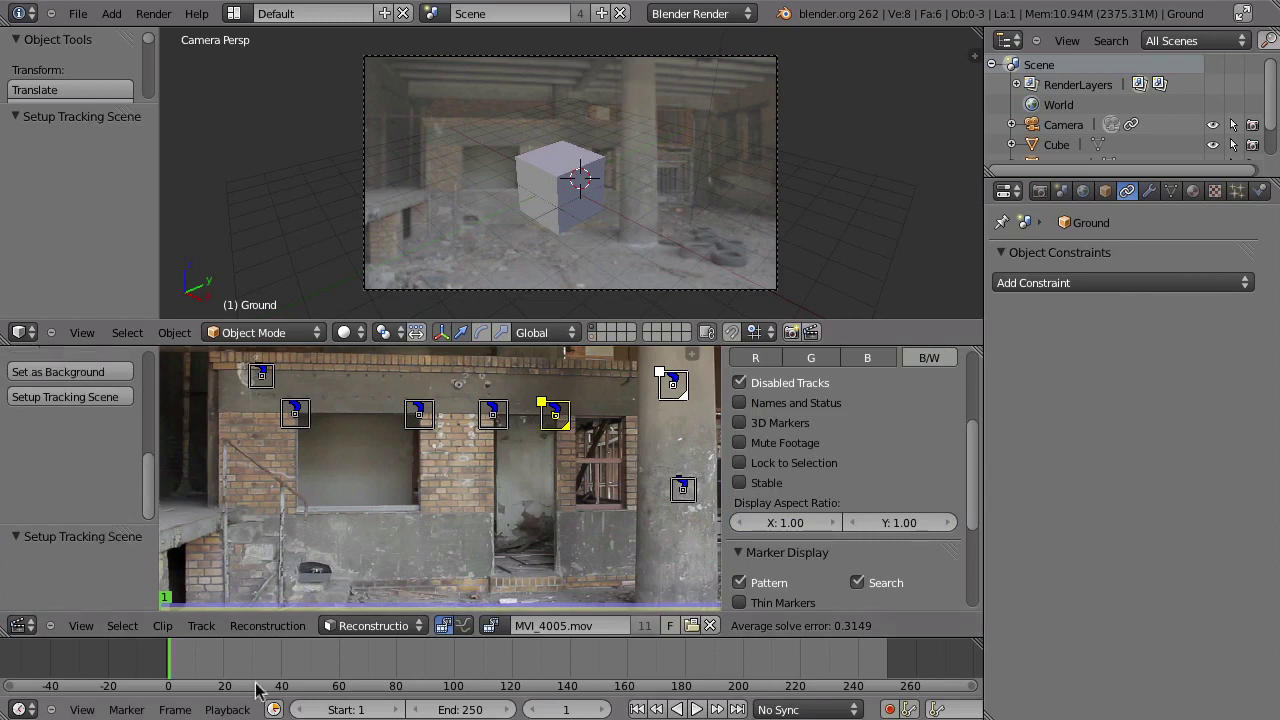
{"action": "left_click_drag", "start_coordinate": [254, 636], "coordinate": [254, 672]}
{"action": "left_click_drag", "start_coordinate": [147, 523], "coordinate": [150, 335]}
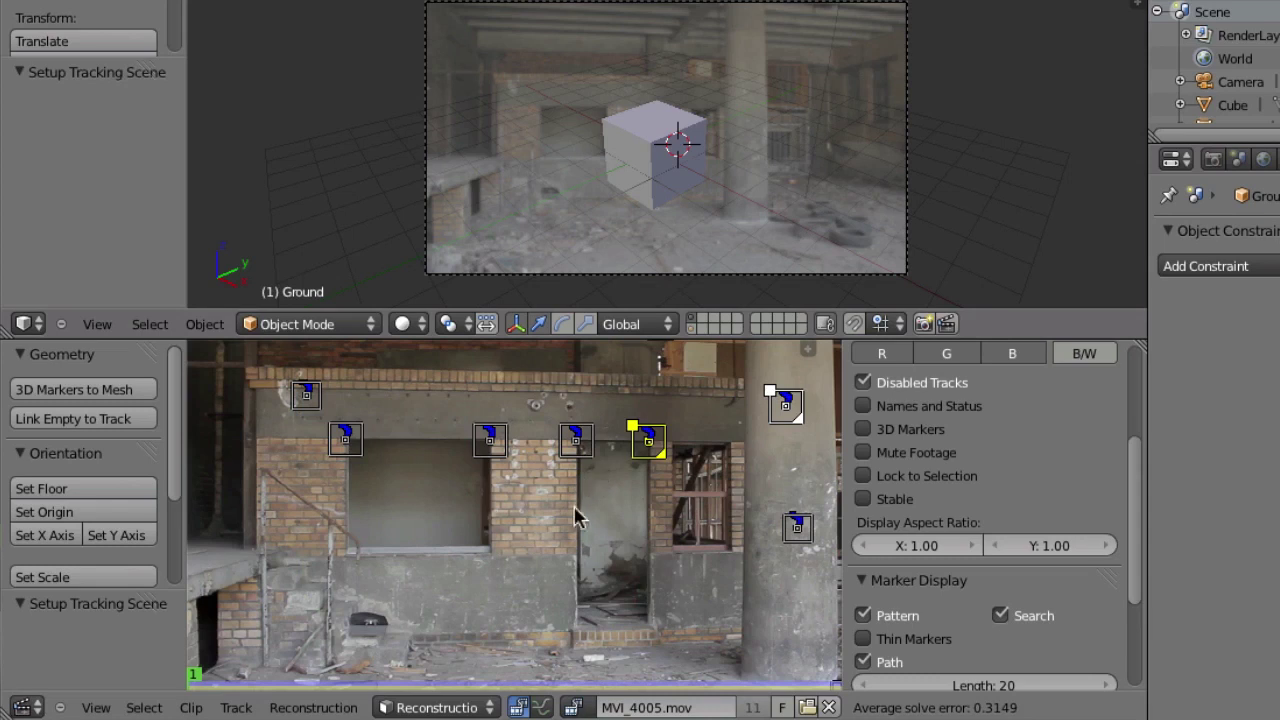
Step: Select the three tracking markers lying on the ground and define them as the floor
{"action": "mouse_move", "coordinate": [640, 594]}
{"action": "middle_mouse_down"}
{"action": "mouse_move", "coordinate": [521, 486]}
{"action": "mouse_move", "coordinate": [606, 523]}
{"action": "mouse_move", "coordinate": [580, 486]}
{"action": "middle_mouse_up"}
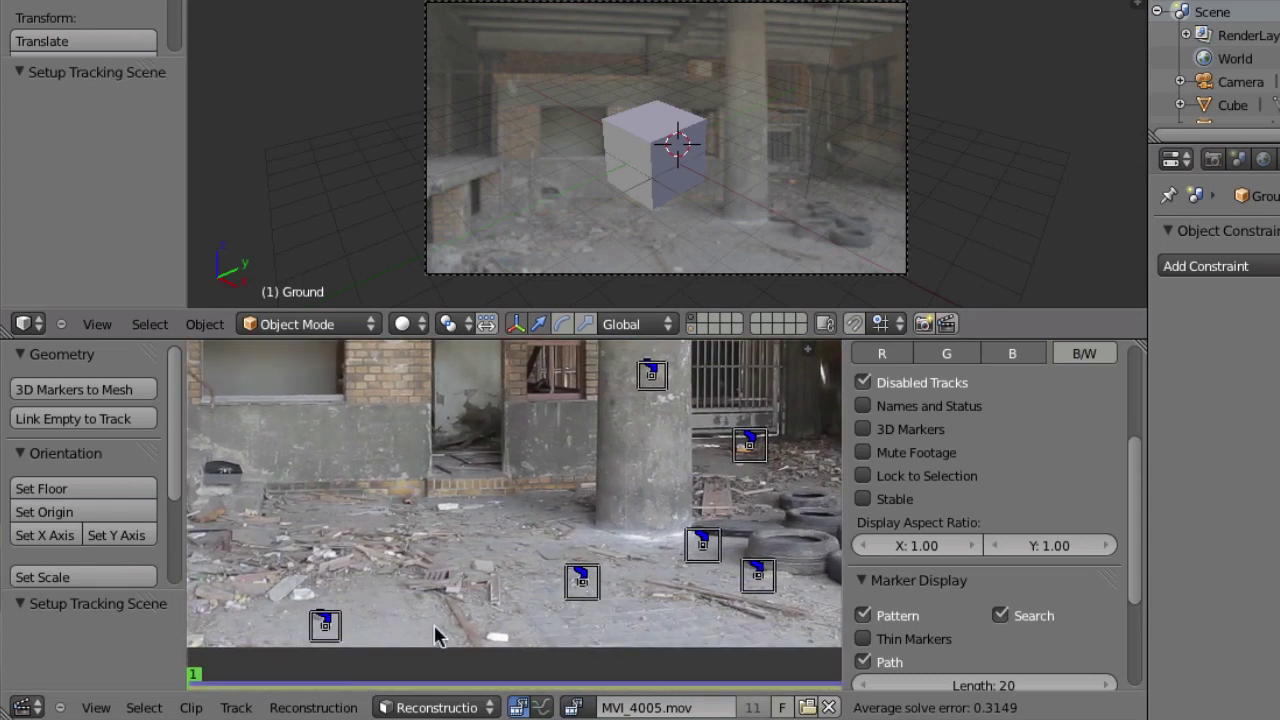
{"action": "left_click", "coordinate": [760, 578], "text": "shift"}
{"action": "left_click", "coordinate": [751, 448], "text": "shift"}
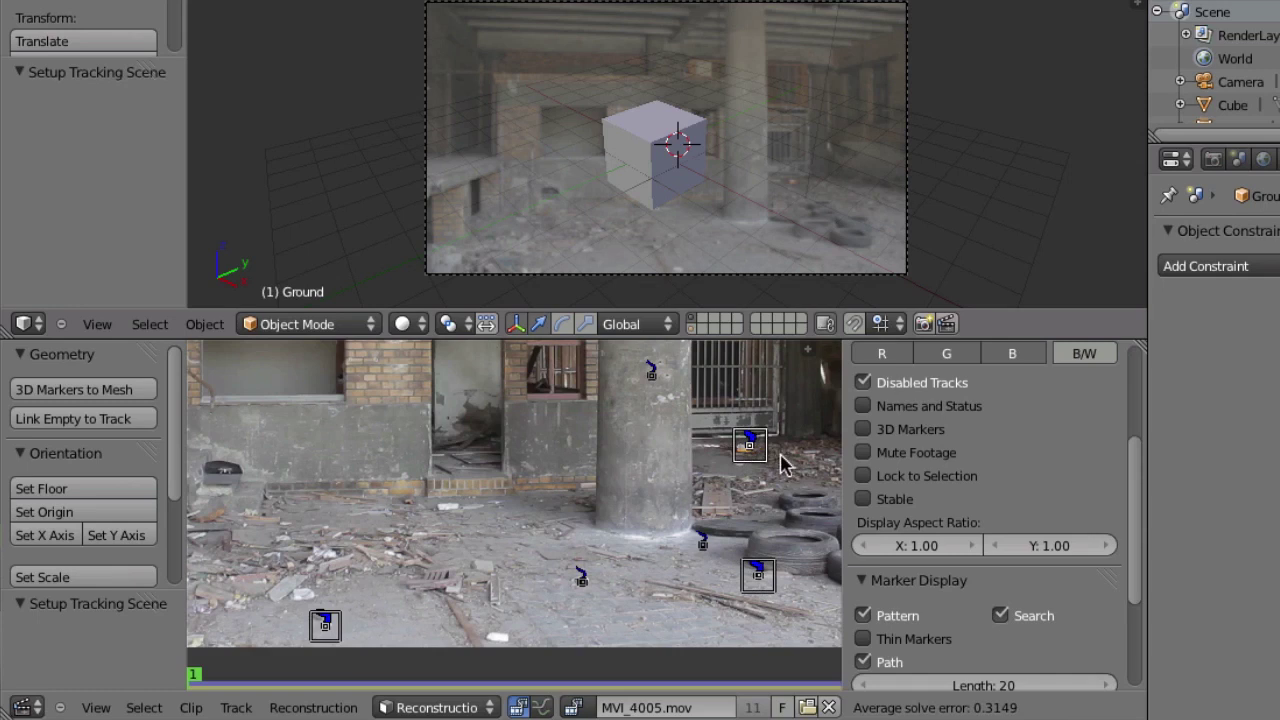
{"action": "left_click", "coordinate": [62, 497]}
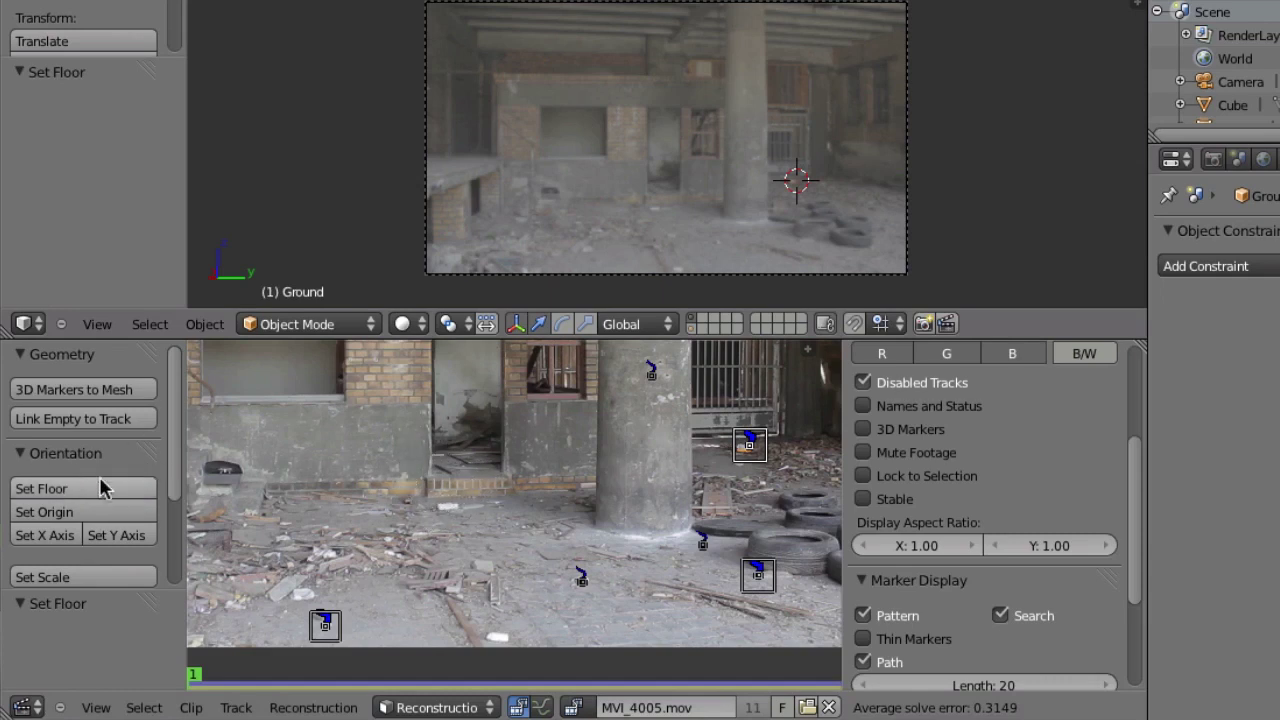
Step: Set the scene scale with a distance of 1.000 between the two markers at the large window opening's upper corners
{"action": "middle_click_drag", "start_coordinate": [371, 466], "coordinate": [476, 512]}
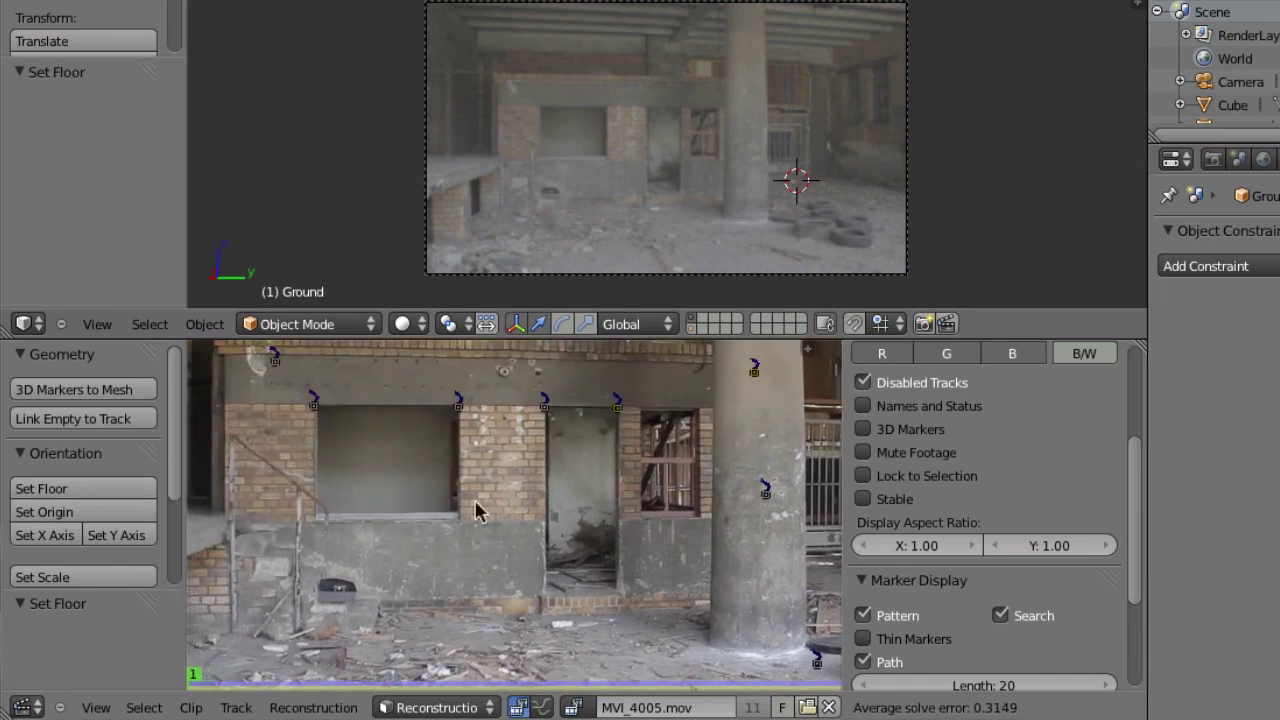
{"action": "left_click", "coordinate": [313, 404]}
{"action": "left_click", "coordinate": [458, 405], "text": "shift"}
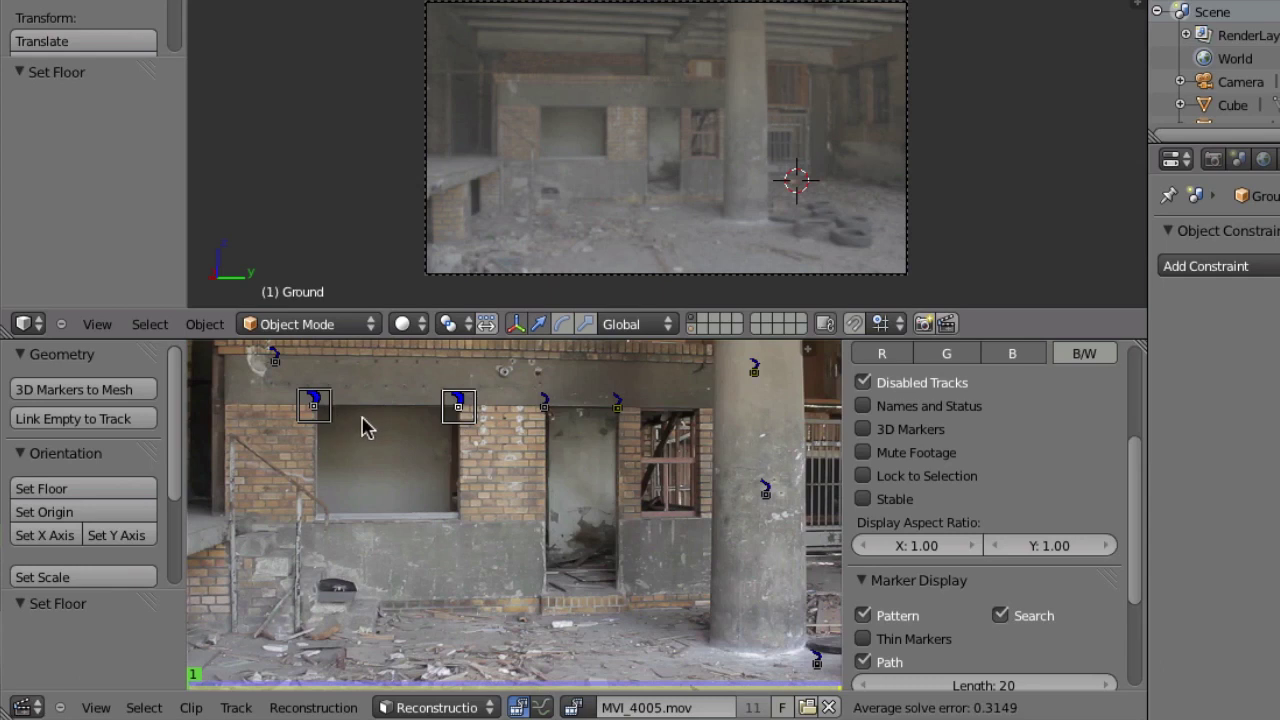
{"action": "left_click_drag", "start_coordinate": [171, 414], "coordinate": [194, 503]}
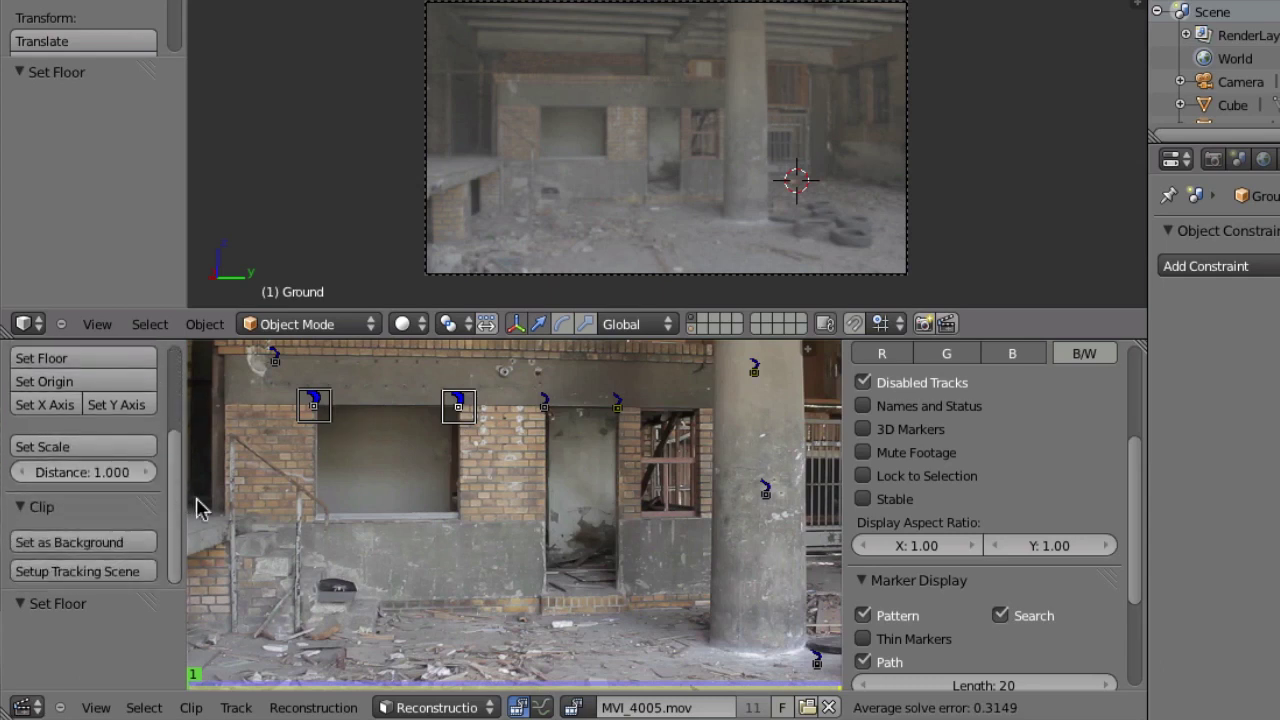
{"action": "left_click", "coordinate": [85, 450]}
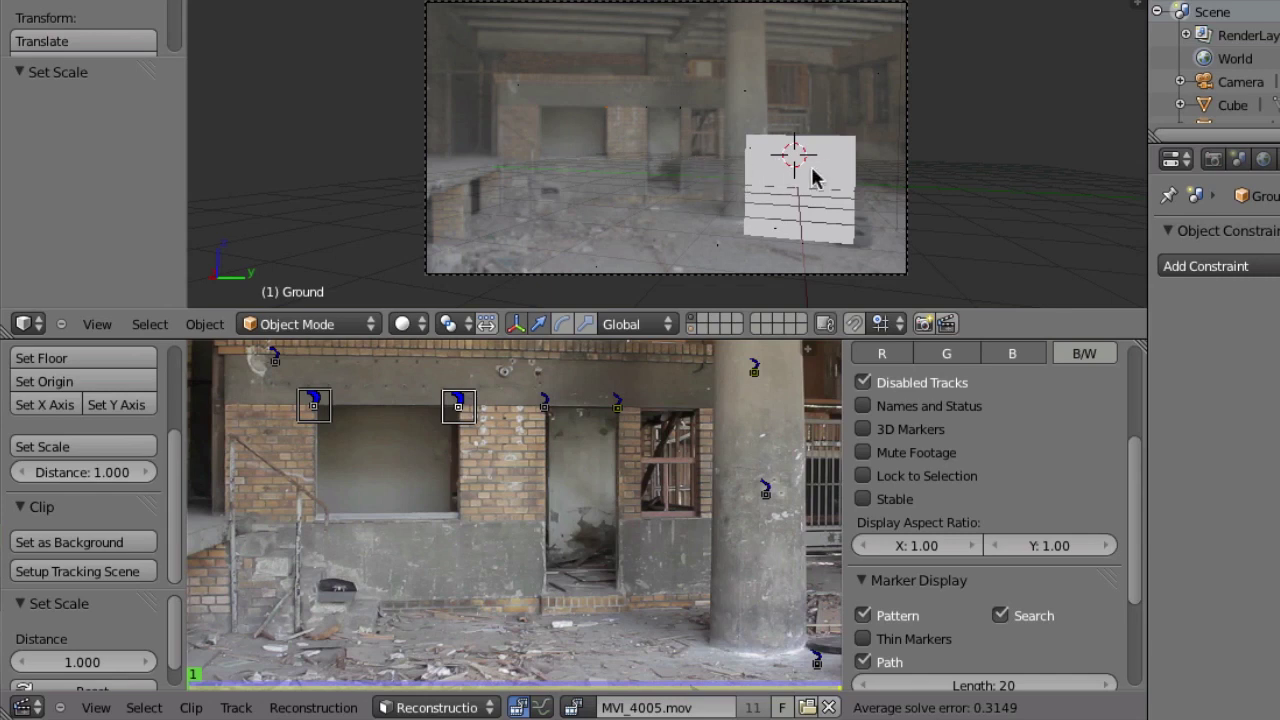
Step: Play the animation through the camera to check how the cube follows the footage
{"action": "key", "text": "alt+a"}
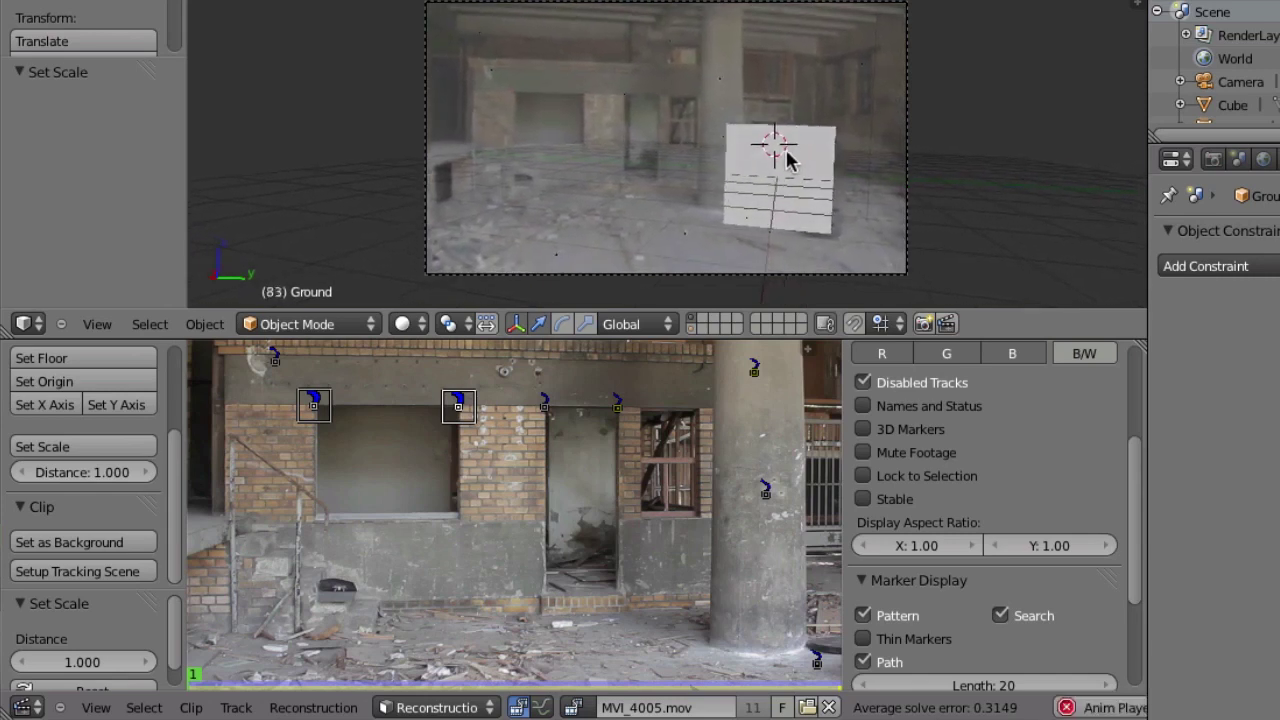
{"action": "key", "text": "Escape"}
Step: Select the camera, leave the camera view and enlarge the camera's display size to 25.36
{"action": "right_click", "coordinate": [490, 225]}
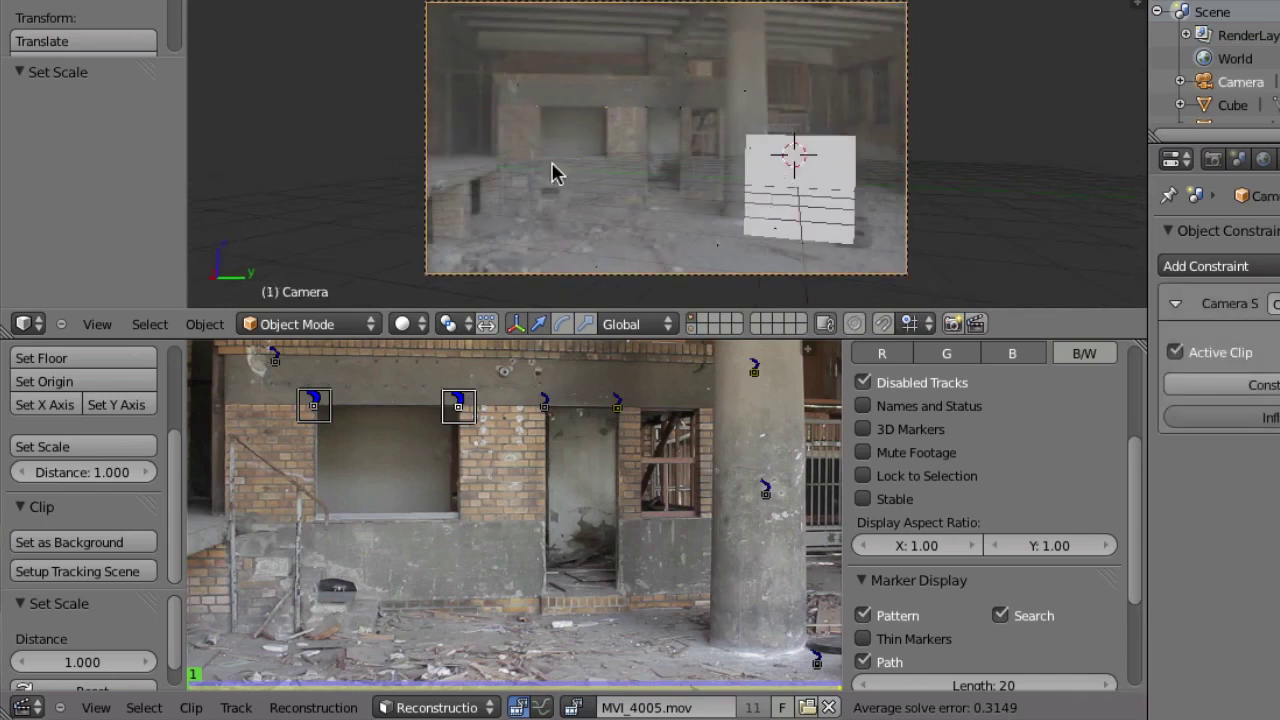
{"action": "middle_click_drag", "start_coordinate": [817, 172], "coordinate": [871, 166]}
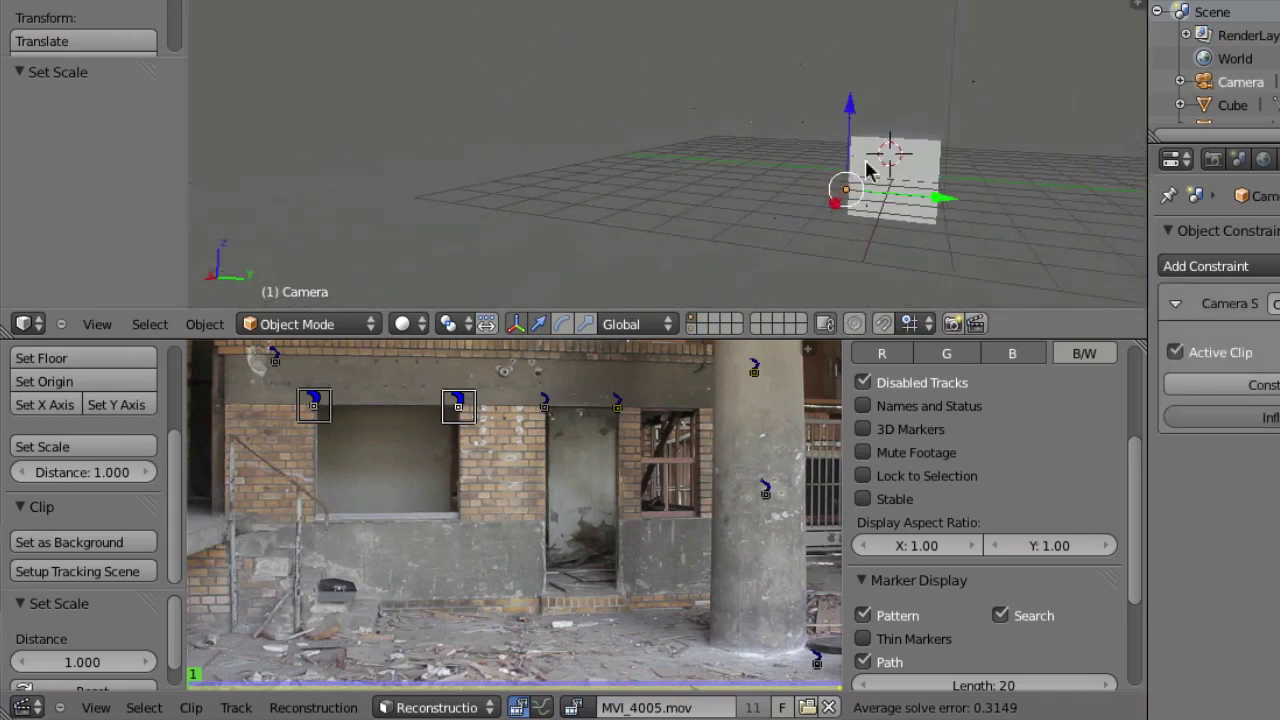
{"action": "scroll", "coordinate": [831, 194], "scroll_direction": "up", "scroll_amount": 5}
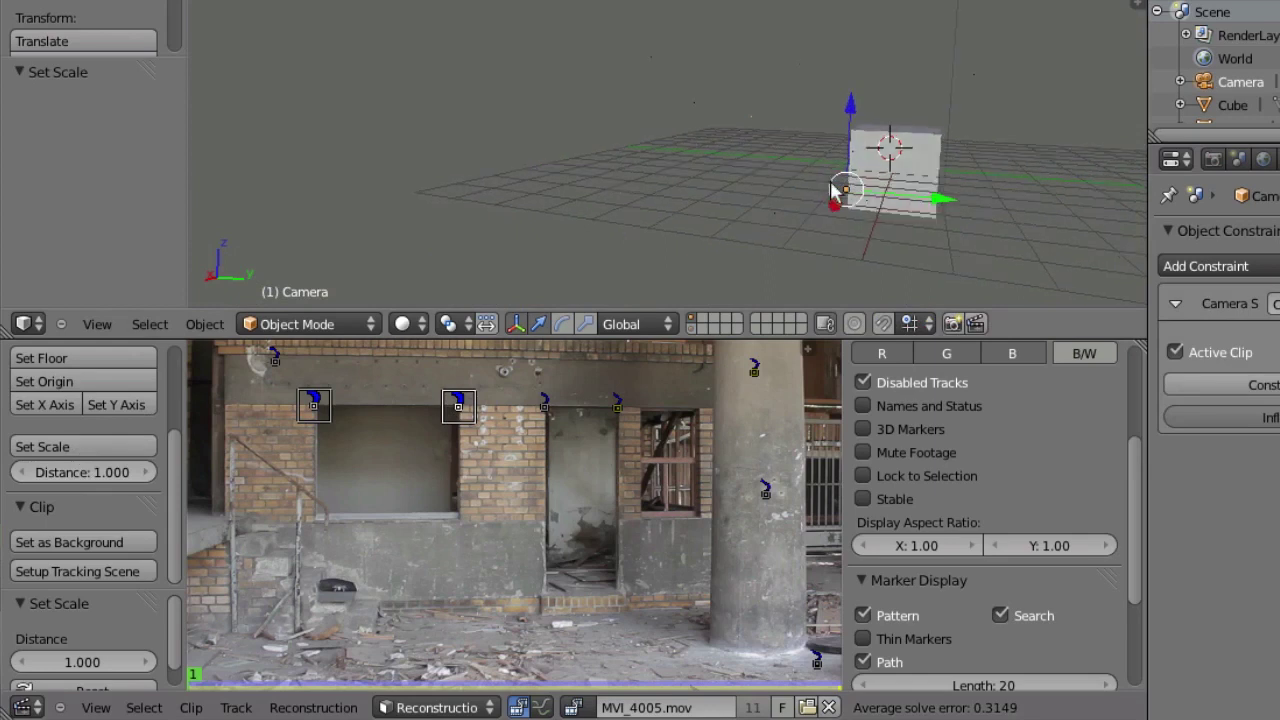
{"action": "scroll", "coordinate": [836, 197], "scroll_direction": "up", "scroll_amount": 4}
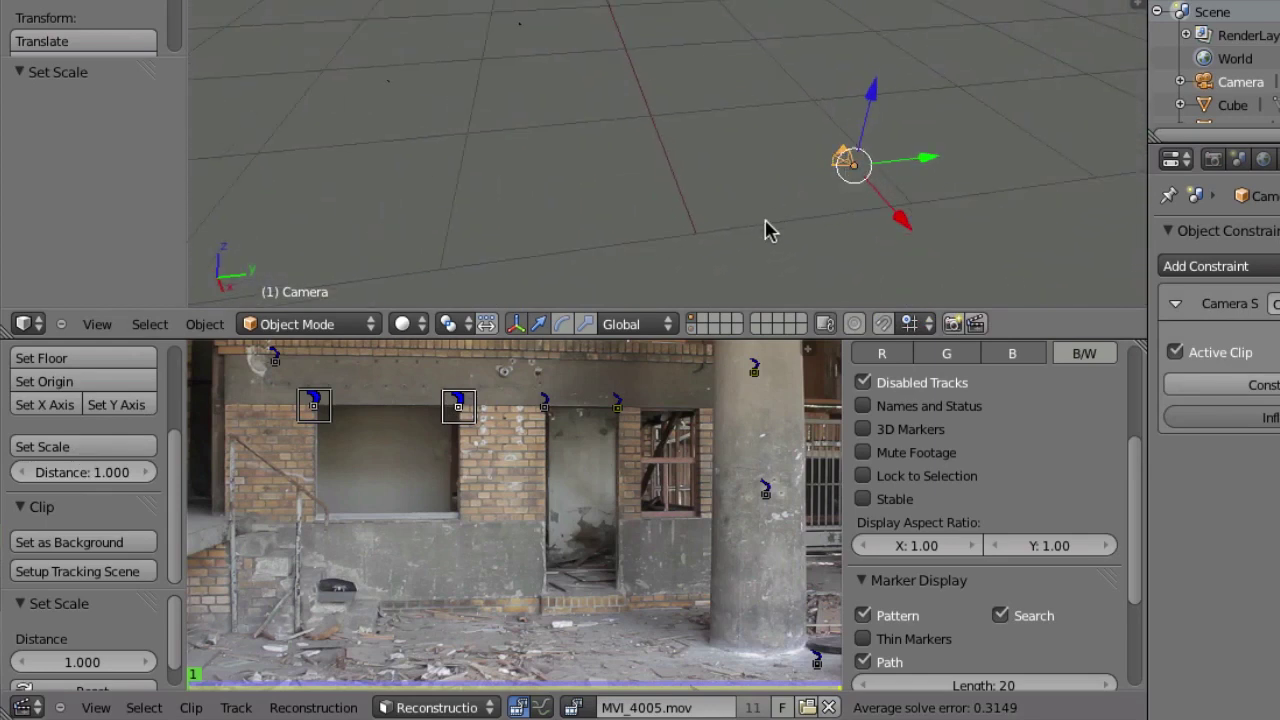
{"action": "scroll", "coordinate": [790, 210], "scroll_direction": "down", "scroll_amount": 4}
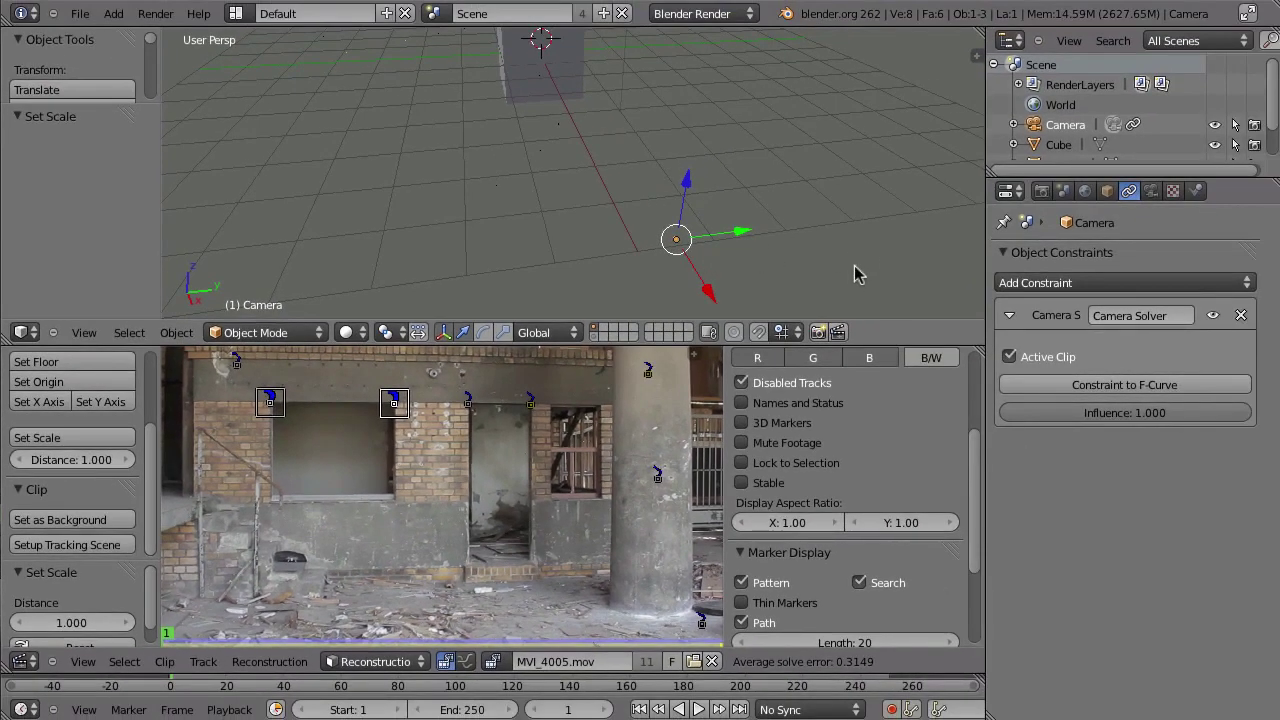
{"action": "left_click", "coordinate": [1151, 191]}
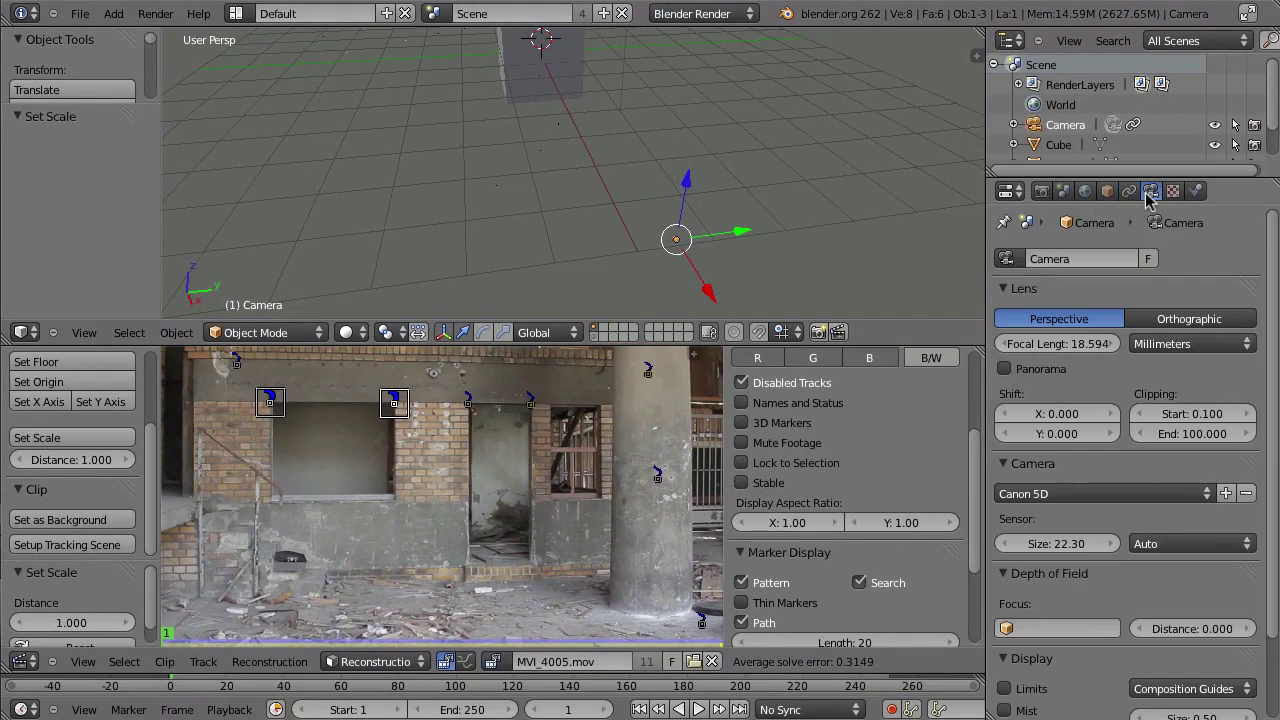
{"action": "scroll", "coordinate": [1115, 545], "scroll_direction": "down", "scroll_amount": 3}
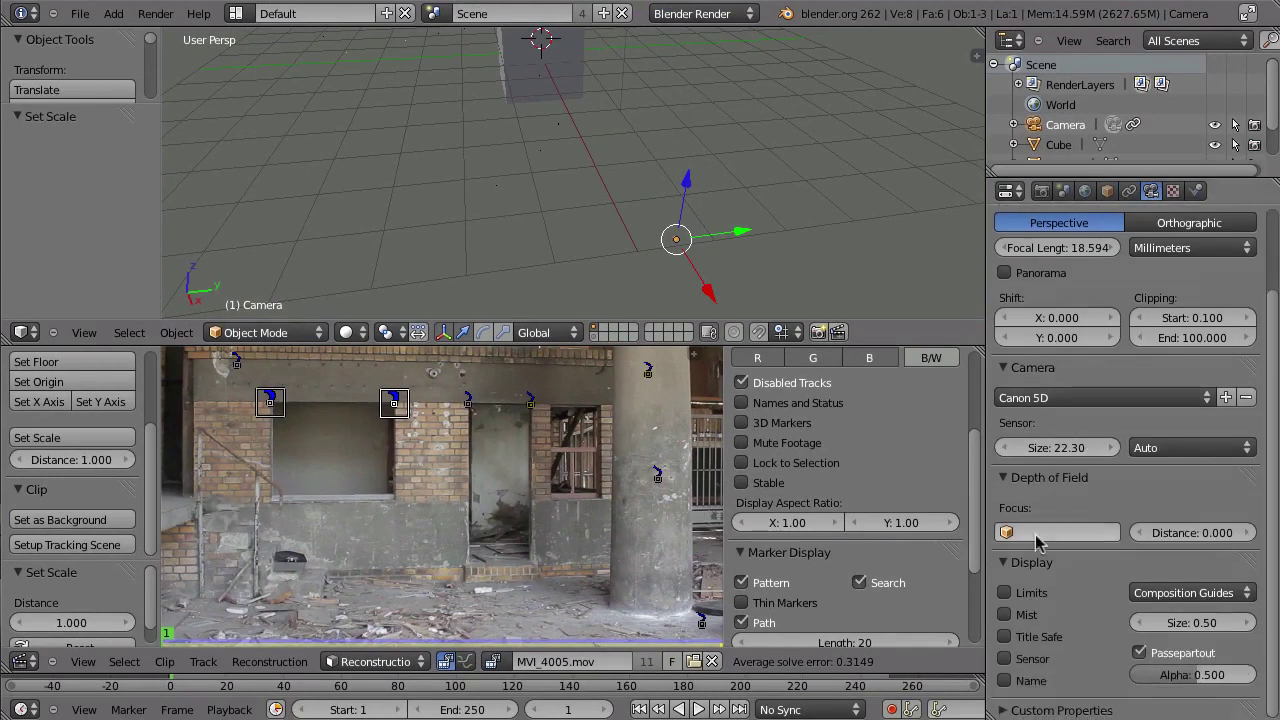
{"action": "mouse_move", "coordinate": [1250, 626]}
{"action": "left_mouse_down"}
{"action": "mouse_move", "coordinate": [1275, 624]}
{"action": "mouse_move", "coordinate": [1250, 624]}
{"action": "mouse_move", "coordinate": [1262, 624]}
{"action": "left_mouse_up"}
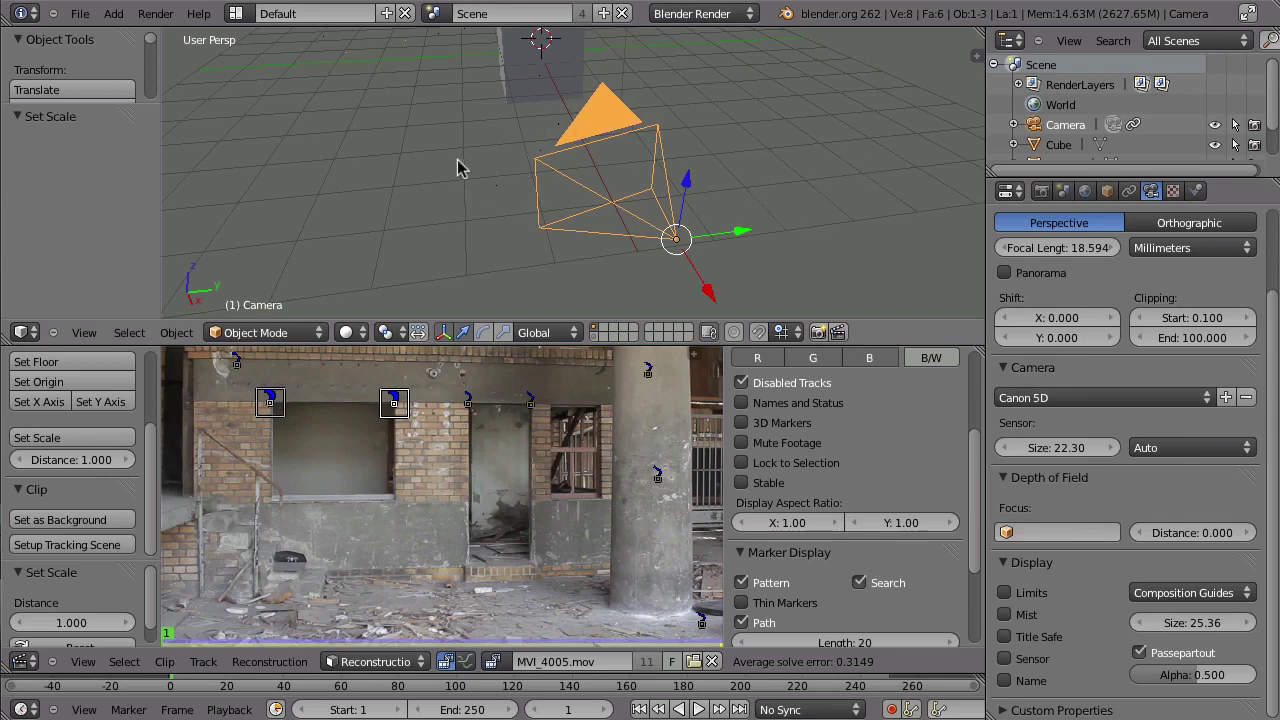
Step: Enlarge the motion tracking markers shown in the 3D view to a size of 12.9
{"action": "key", "text": "n"}
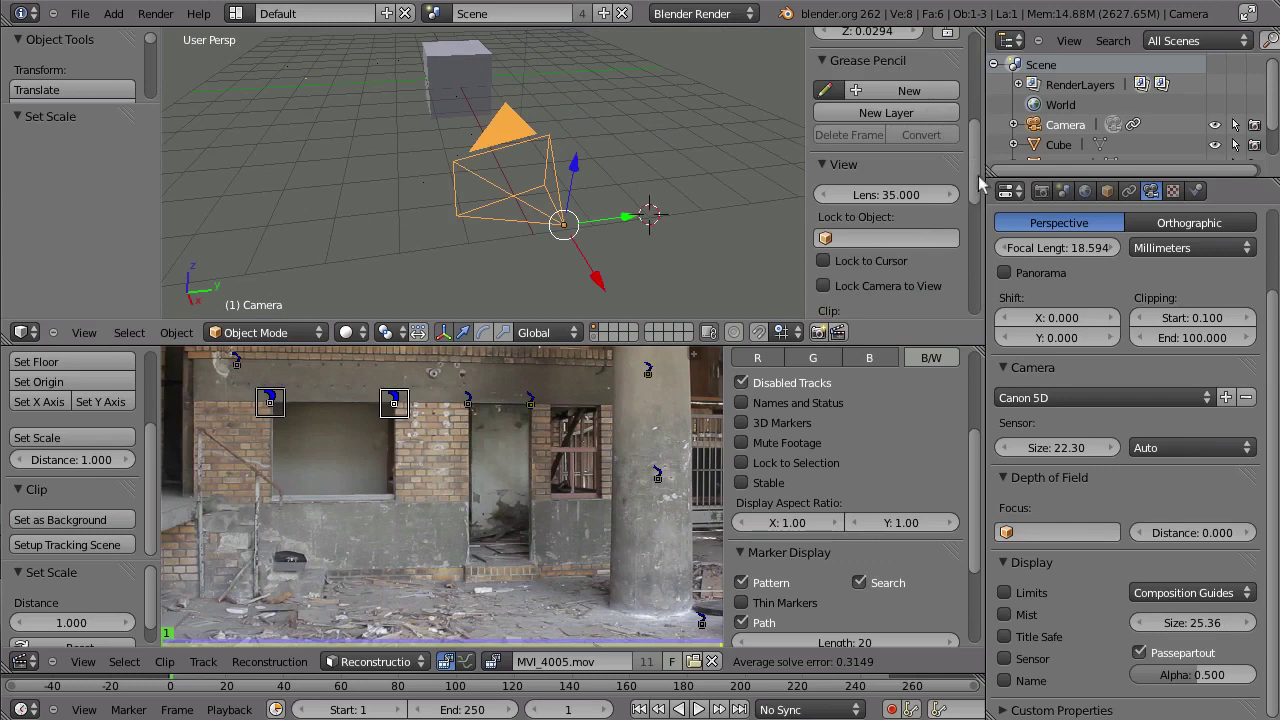
{"action": "scroll", "coordinate": [980, 183], "scroll_direction": "down", "scroll_amount": 7}
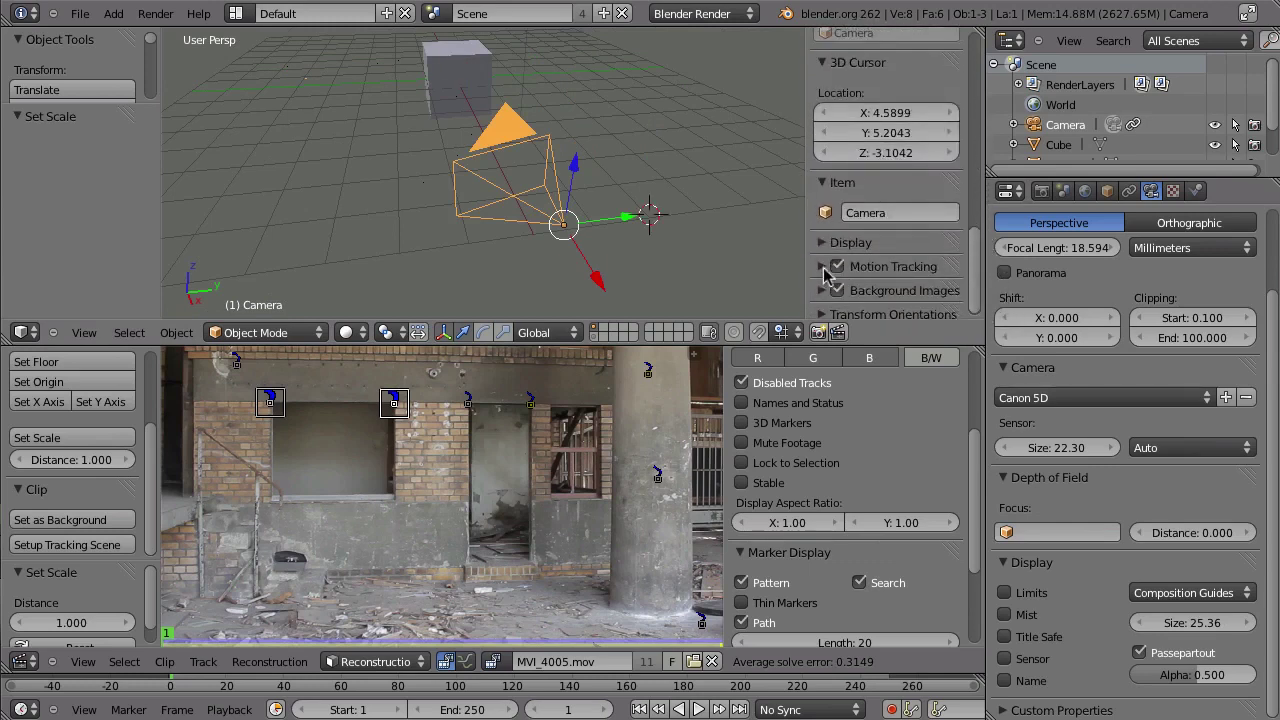
{"action": "left_click", "coordinate": [825, 268]}
{"action": "scroll", "coordinate": [920, 232], "scroll_direction": "down", "scroll_amount": 3}
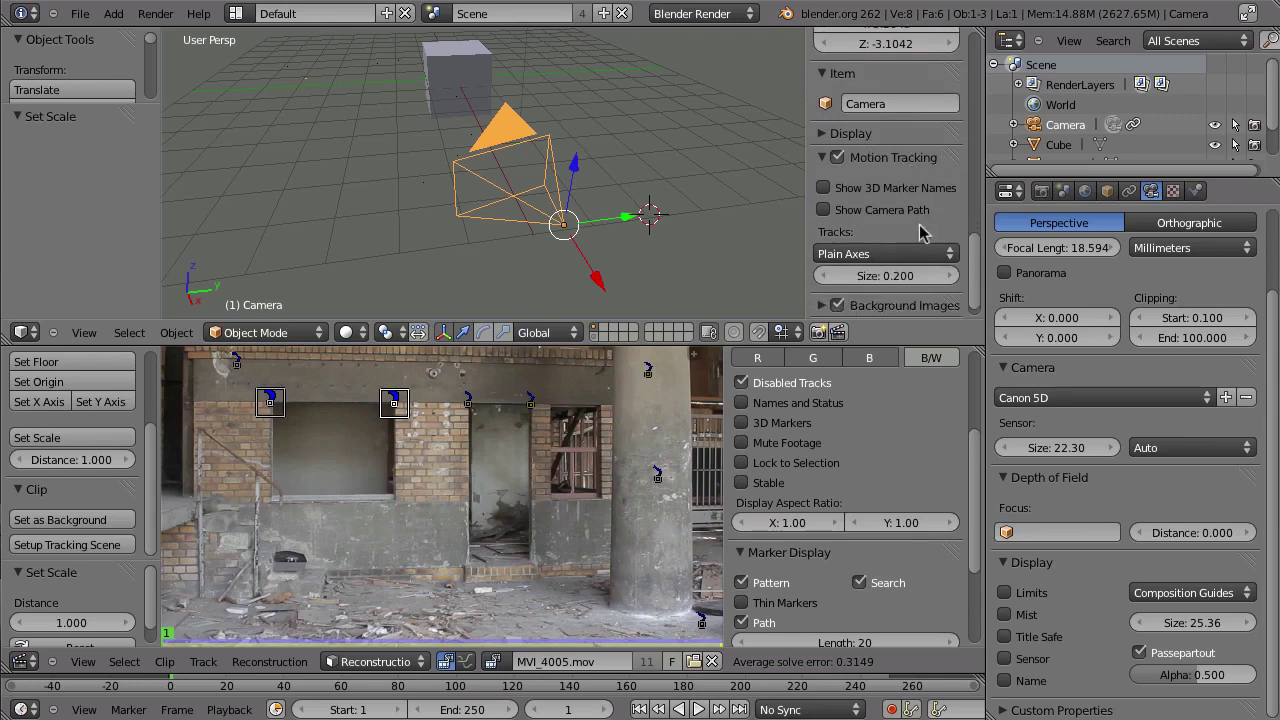
{"action": "left_click", "coordinate": [889, 275]}
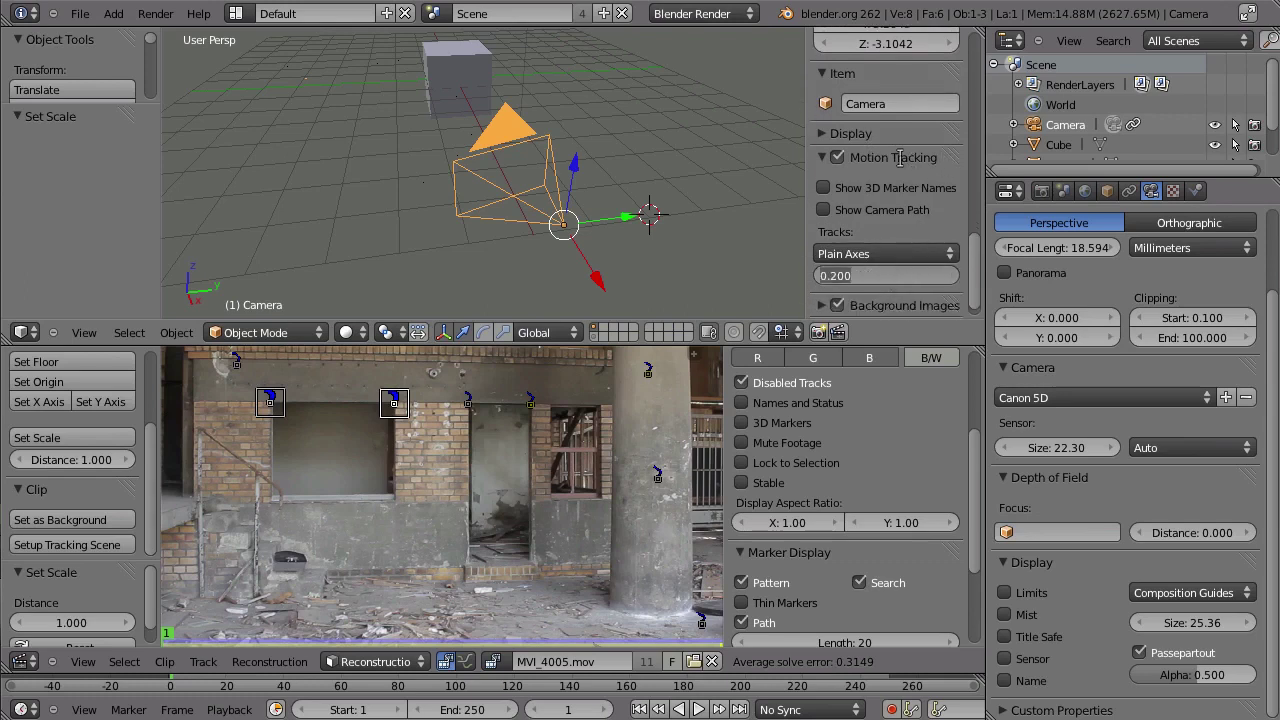
{"action": "type", "text": "1"}
{"action": "key", "text": "Return"}
{"action": "mouse_move", "coordinate": [880, 276]}
{"action": "left_mouse_down"}
{"action": "mouse_move", "coordinate": [903, 285]}
{"action": "mouse_move", "coordinate": [868, 278]}
{"action": "left_mouse_up"}
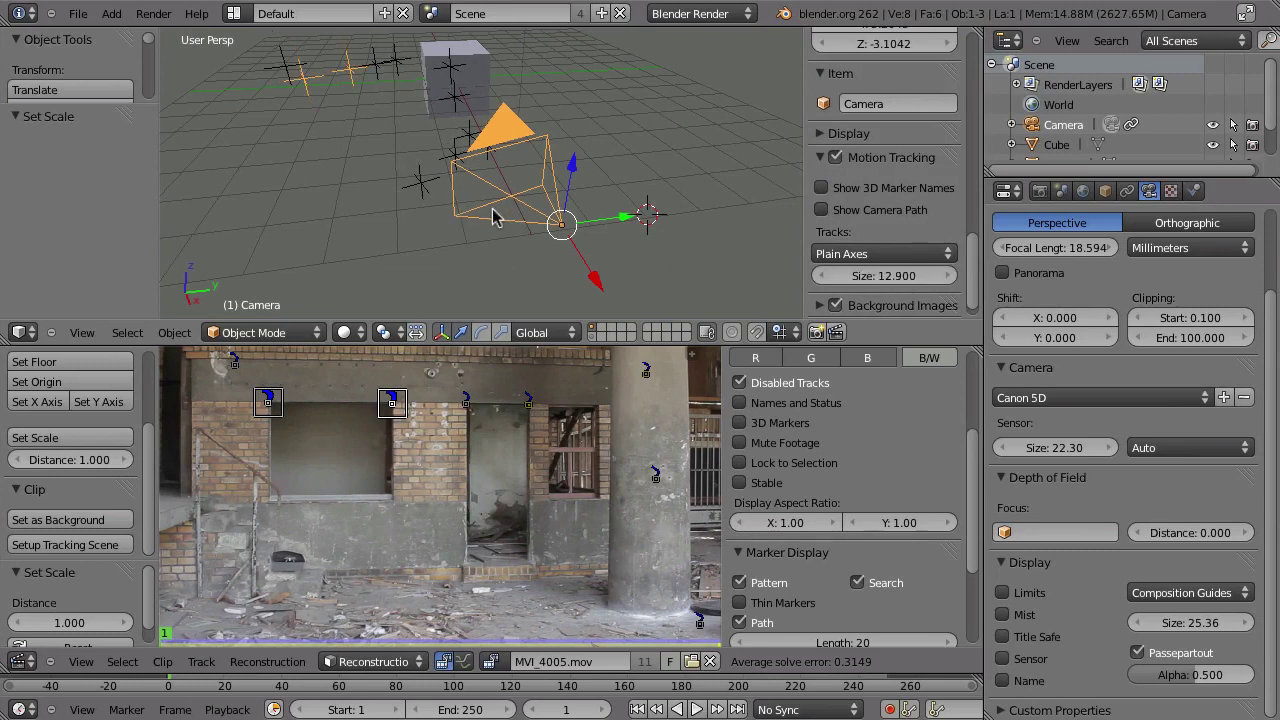
Step: Maximize the 3D view and look at the camera, cube and track points from the side
{"action": "key", "text": "ctrl+Up"}
{"action": "scroll", "coordinate": [504, 315], "scroll_direction": "down", "scroll_amount": 5}
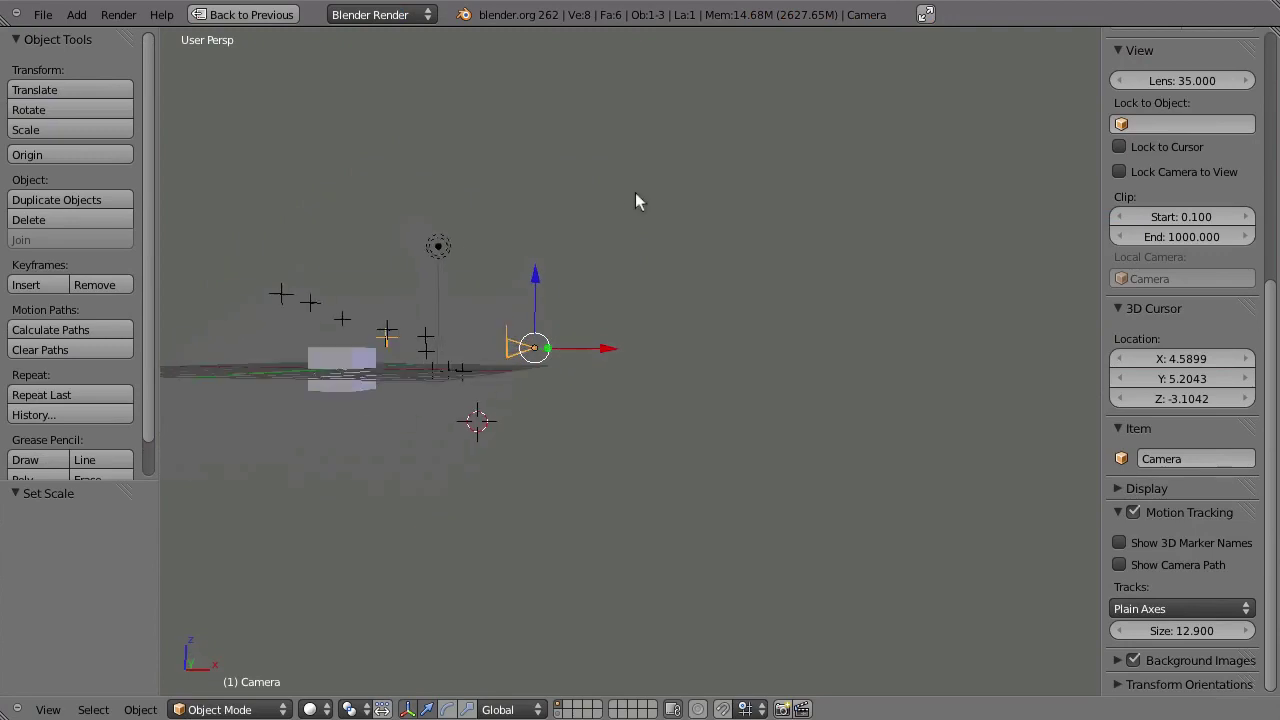
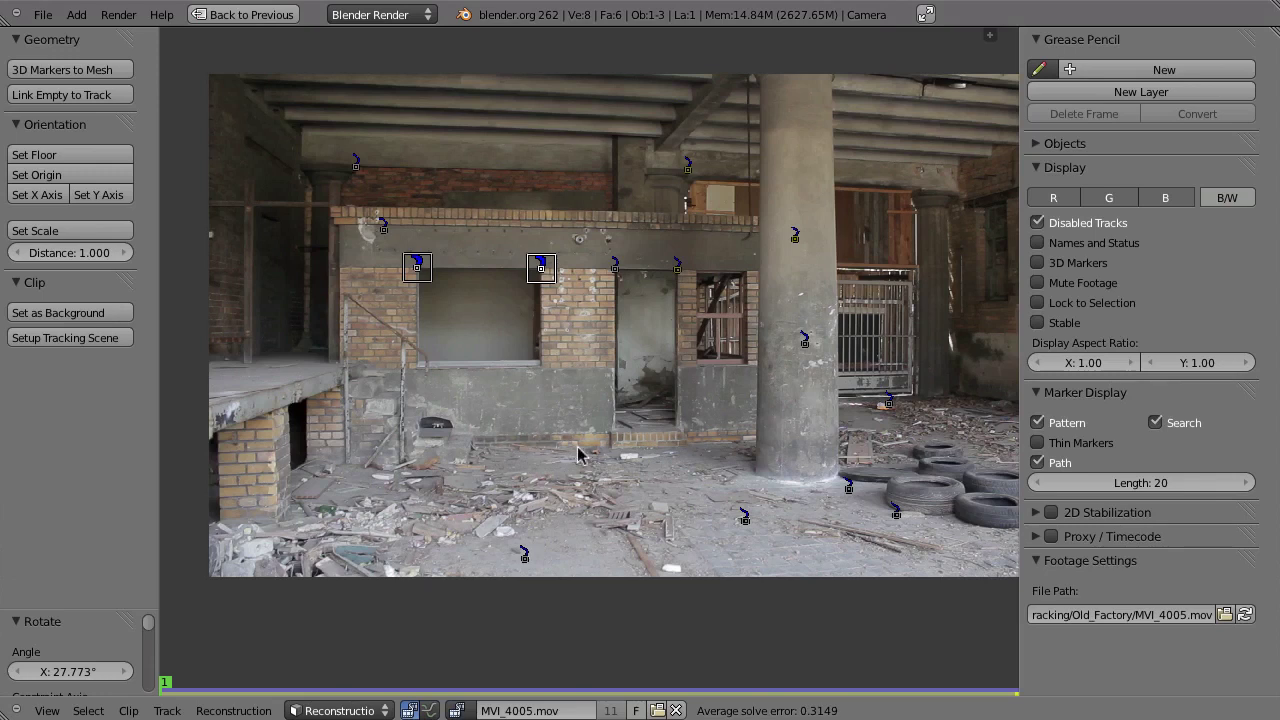
Step: Set the scene origin at the ground track just beside the base of the round pillar
{"action": "right_click", "coordinate": [849, 488]}
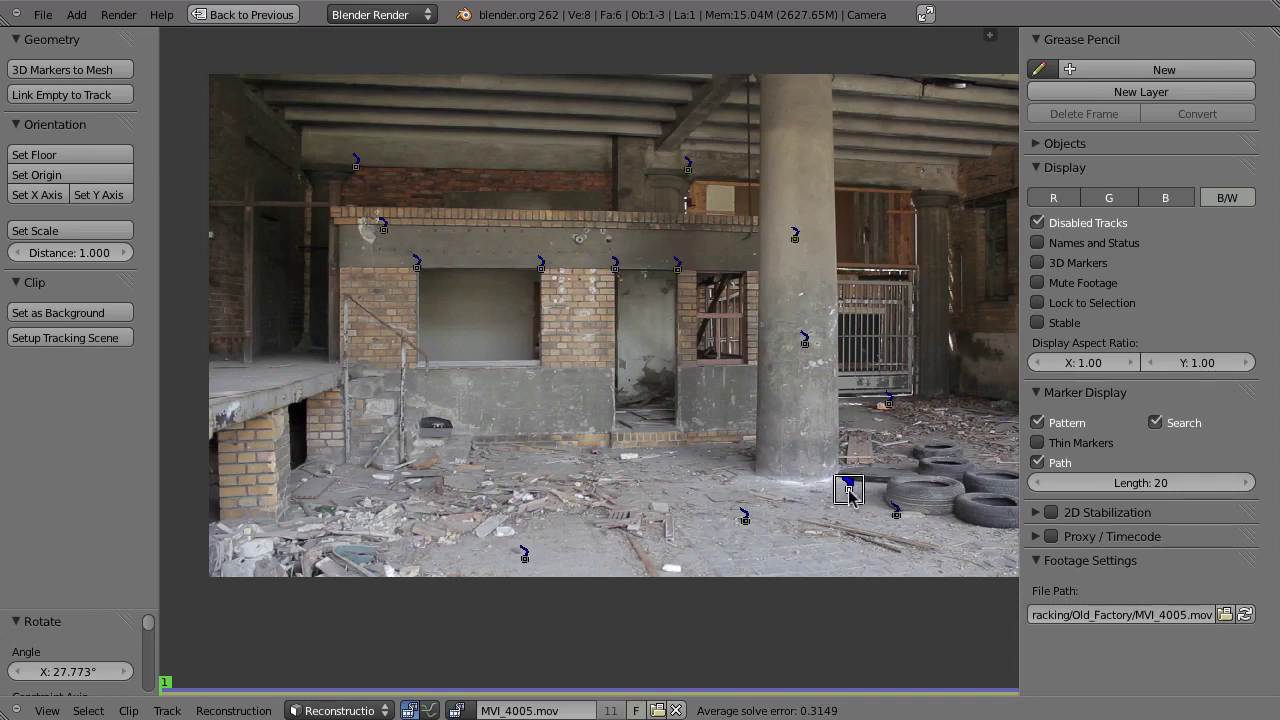
{"action": "right_click", "coordinate": [744, 518], "text": "shift"}
{"action": "right_click", "coordinate": [678, 268]}
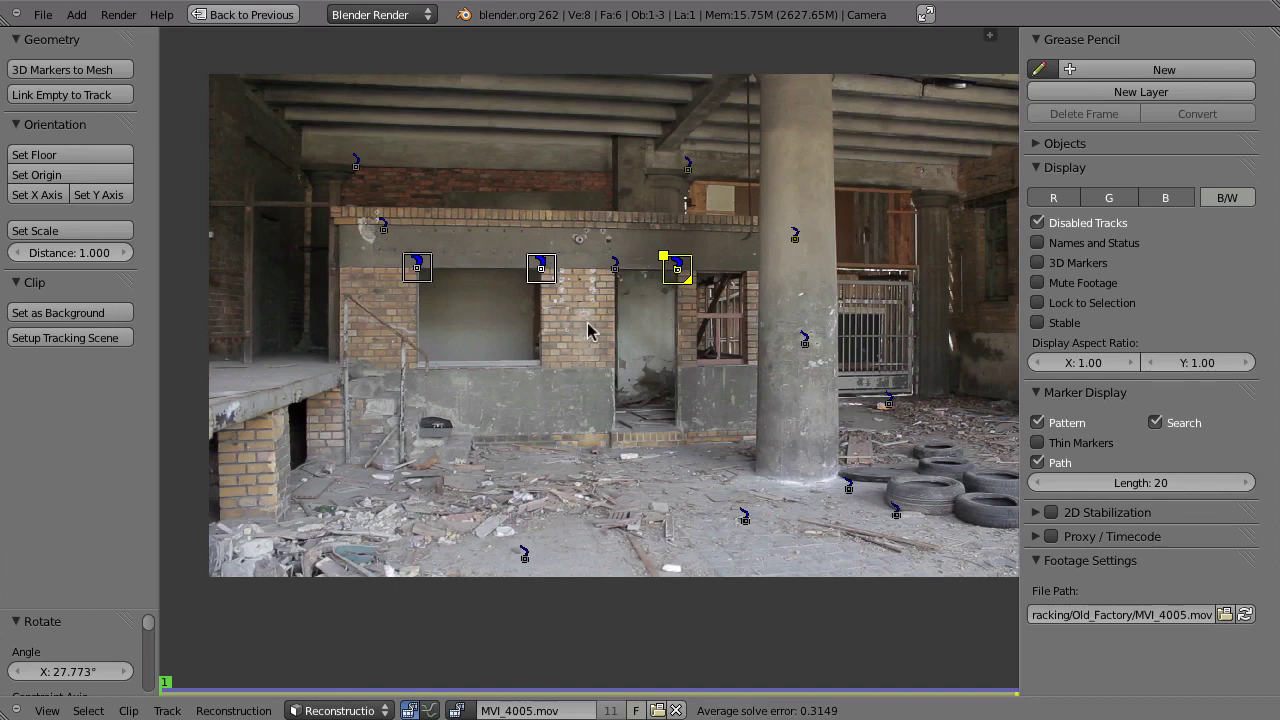
{"action": "right_click", "coordinate": [848, 490]}
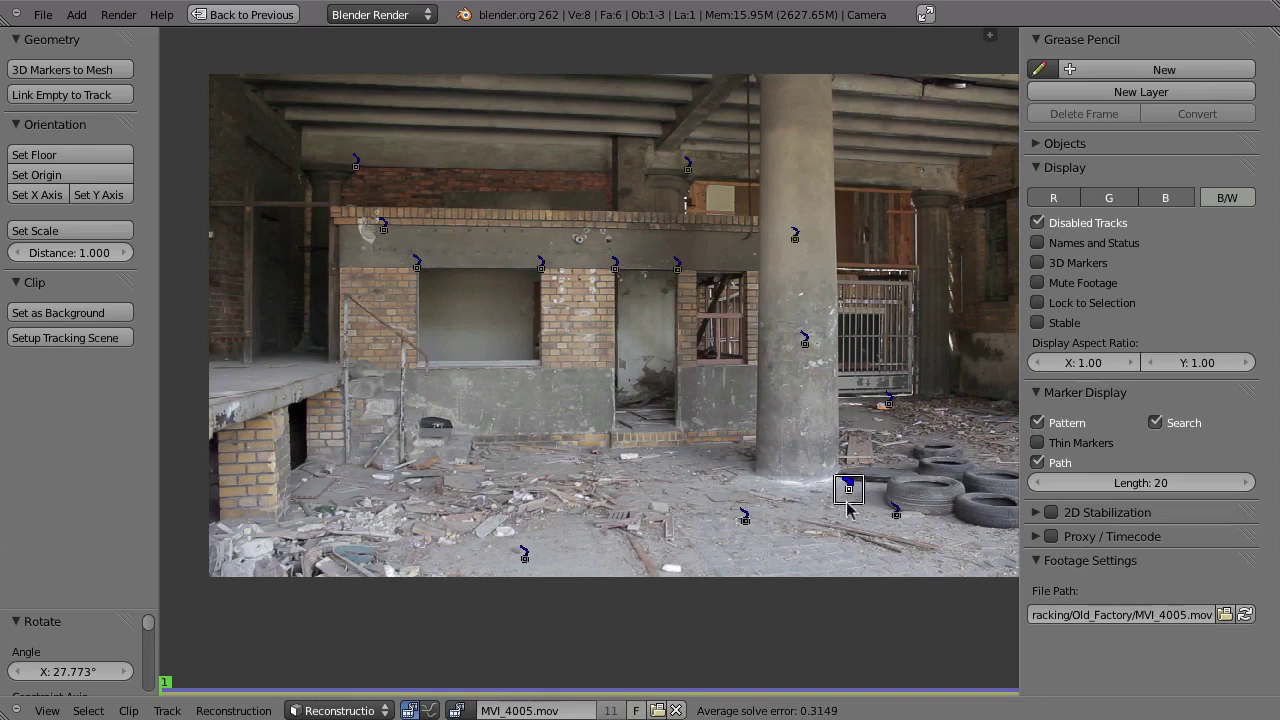
{"action": "left_click", "coordinate": [60, 174]}
{"action": "key", "text": "ctrl+Up"}
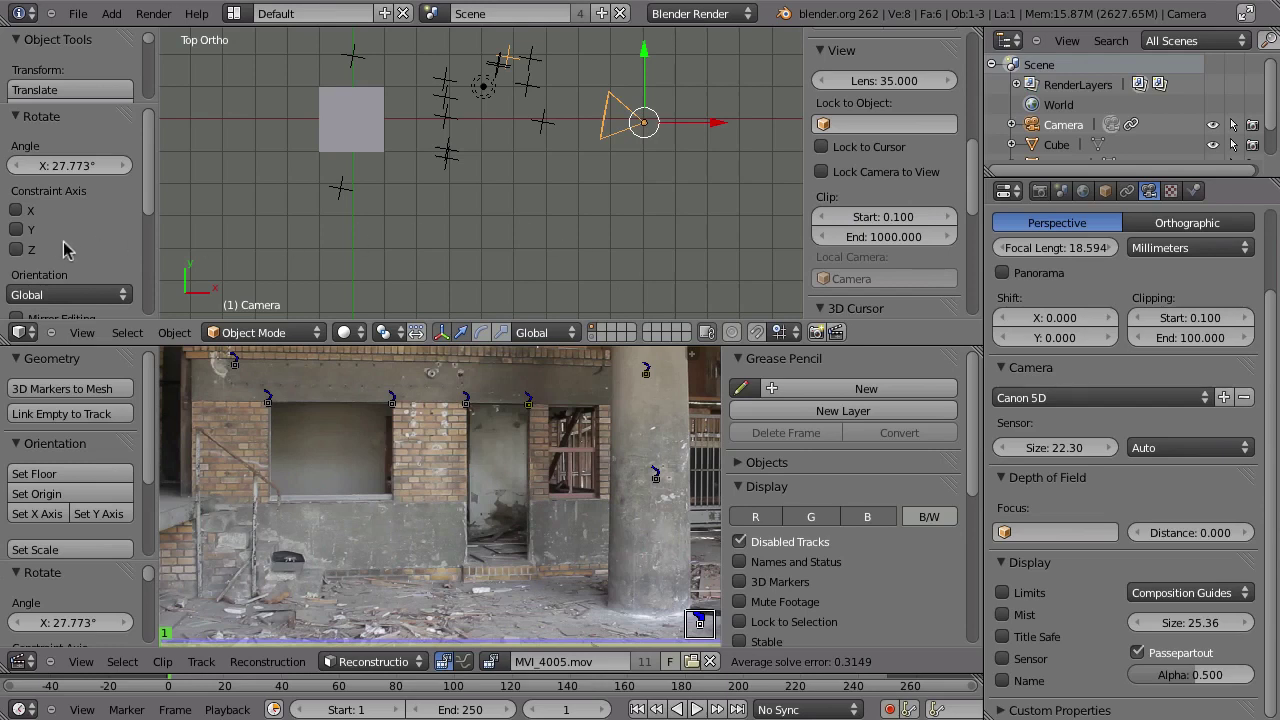
{"action": "left_click", "coordinate": [40, 493]}
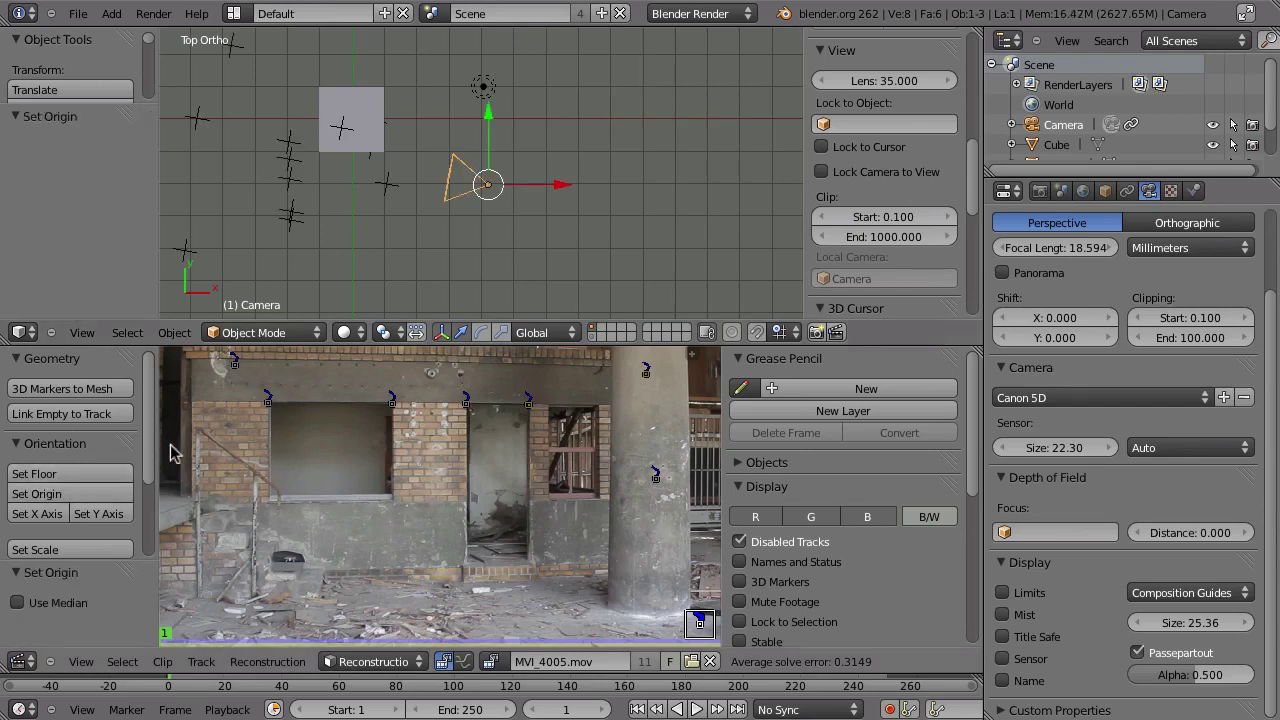
Step: Select the ground track in front of the pillar and align the X axis to it, then the Y axis instead
{"action": "middle_click_drag", "start_coordinate": [548, 560], "coordinate": [552, 516]}
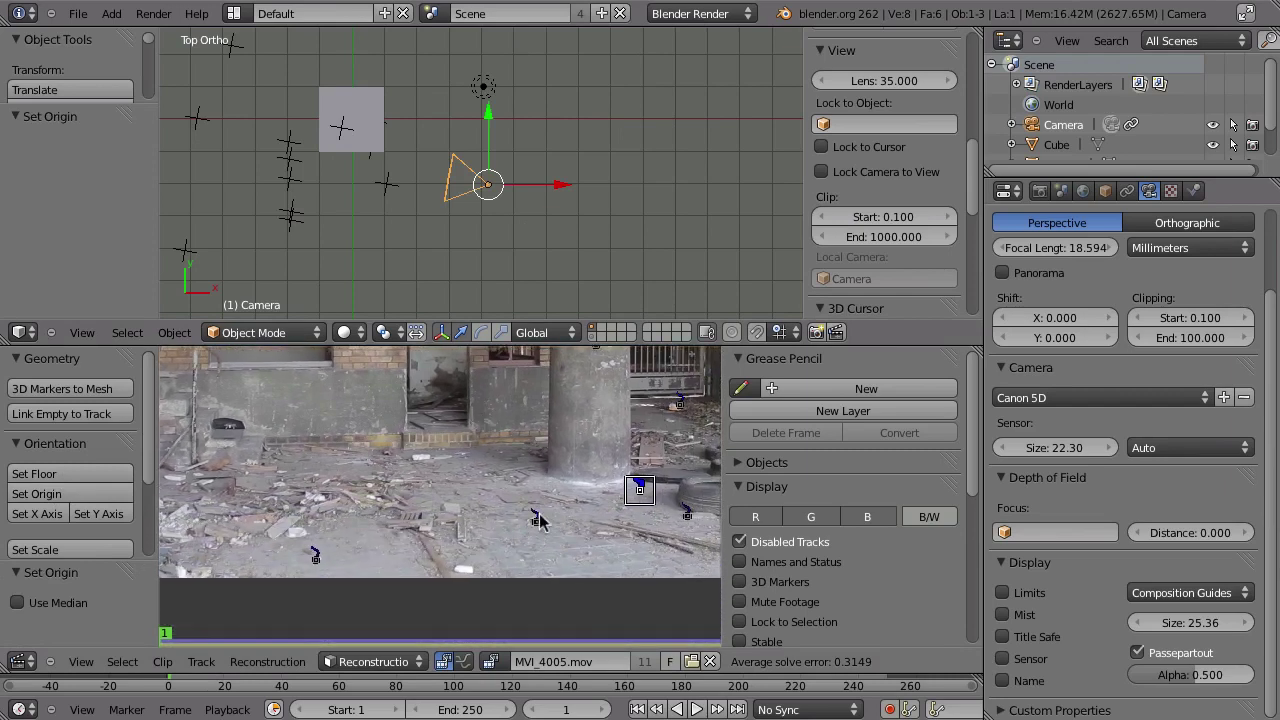
{"action": "right_click", "coordinate": [536, 522]}
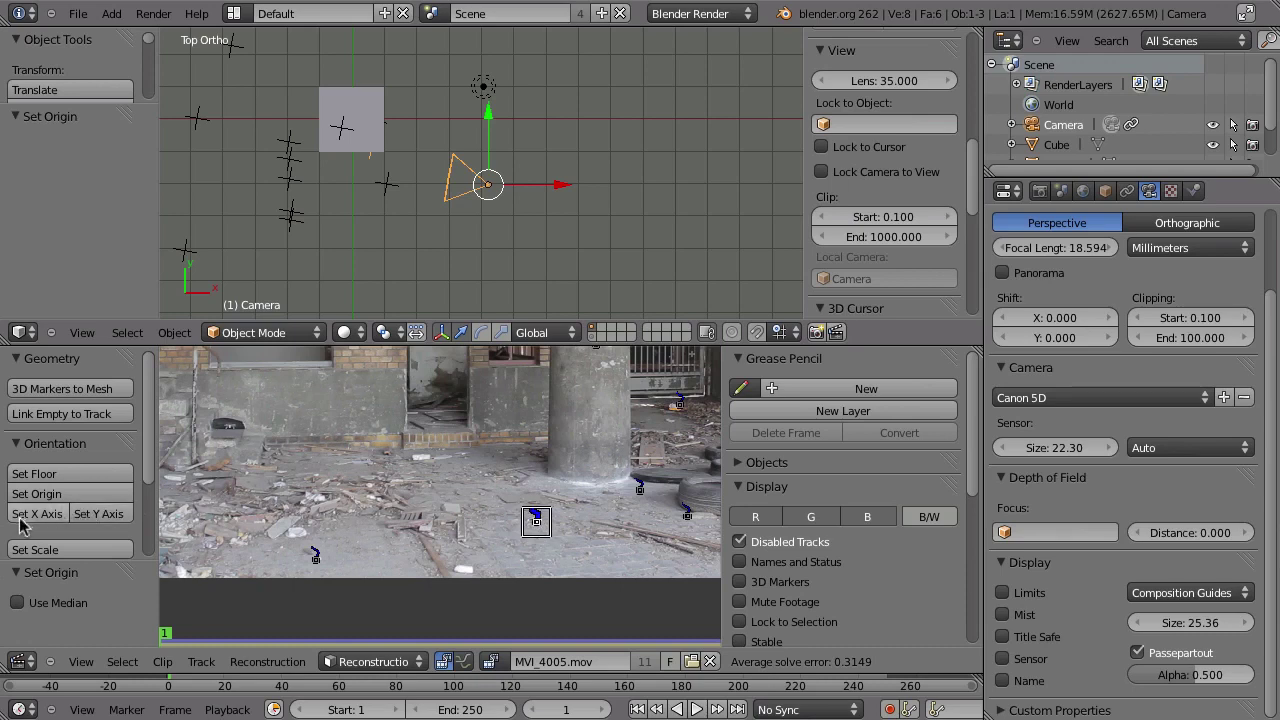
{"action": "left_click", "coordinate": [50, 522]}
{"action": "left_click", "coordinate": [102, 516]}
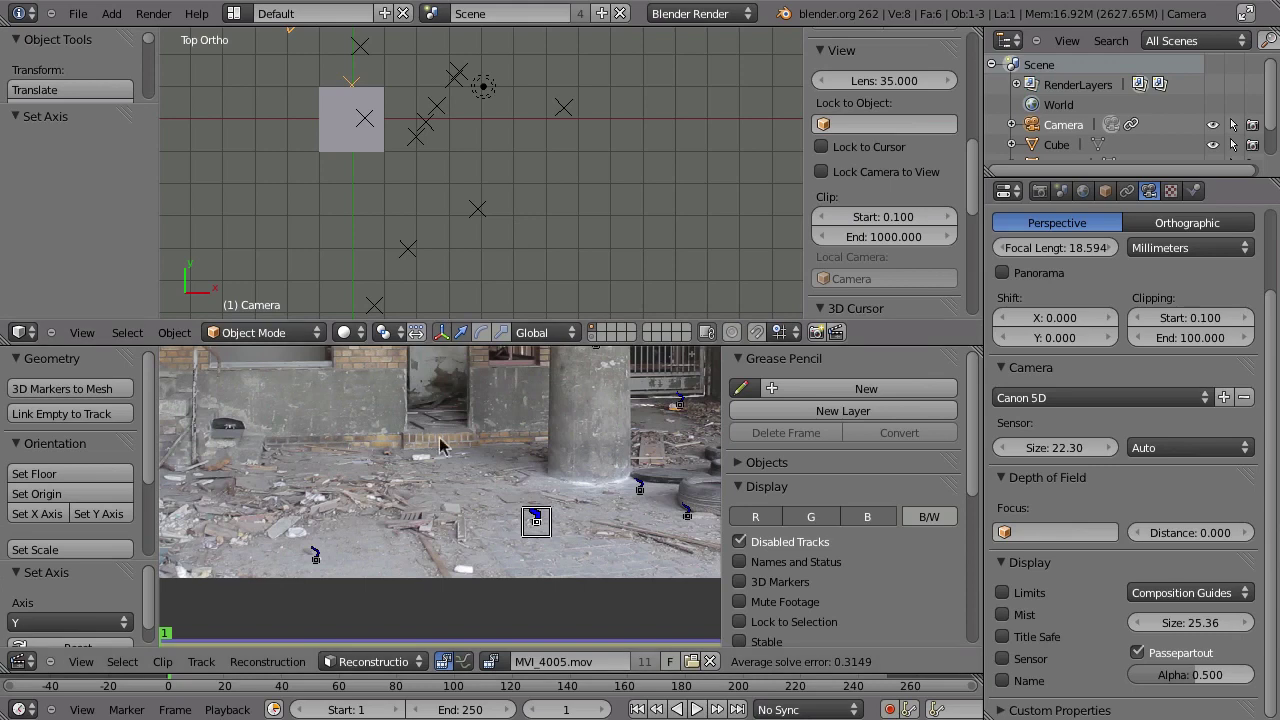
Step: Add a marker where the brick footing of the wall begins, below the window, and track it forward through the clip
{"action": "key", "text": "ctrl+Up"}
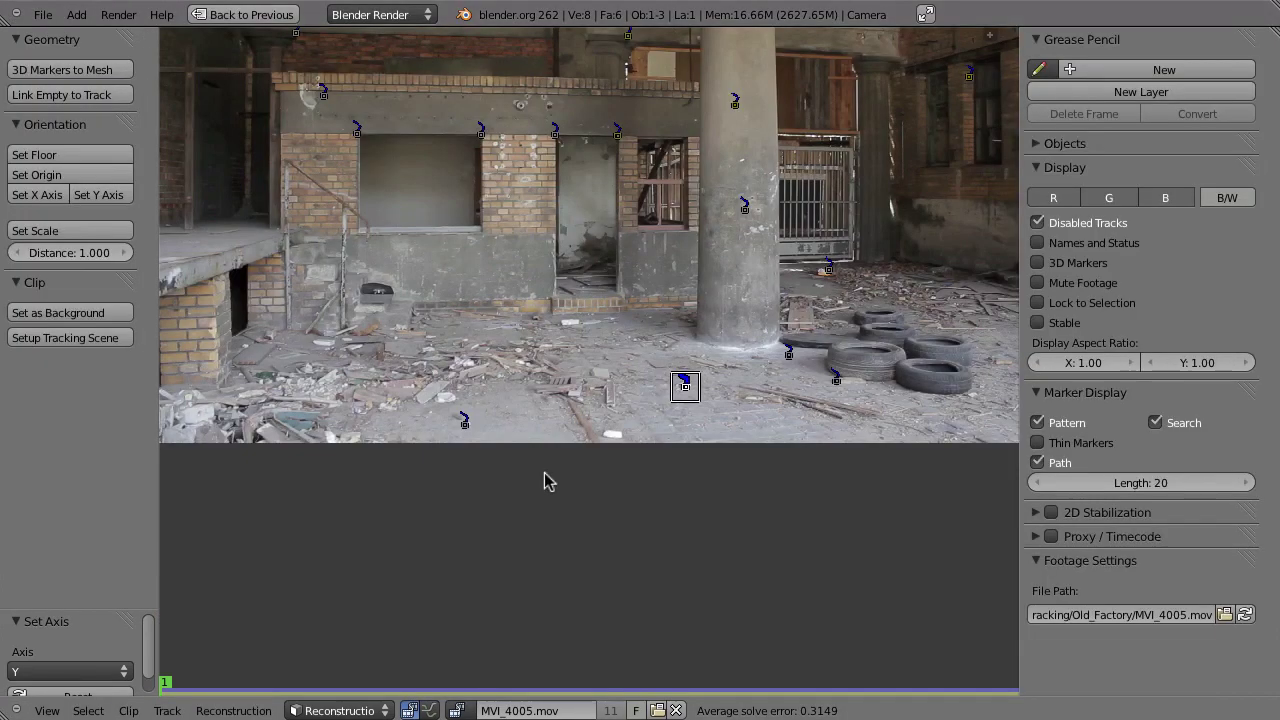
{"action": "middle_click_drag", "start_coordinate": [598, 360], "coordinate": [612, 436]}
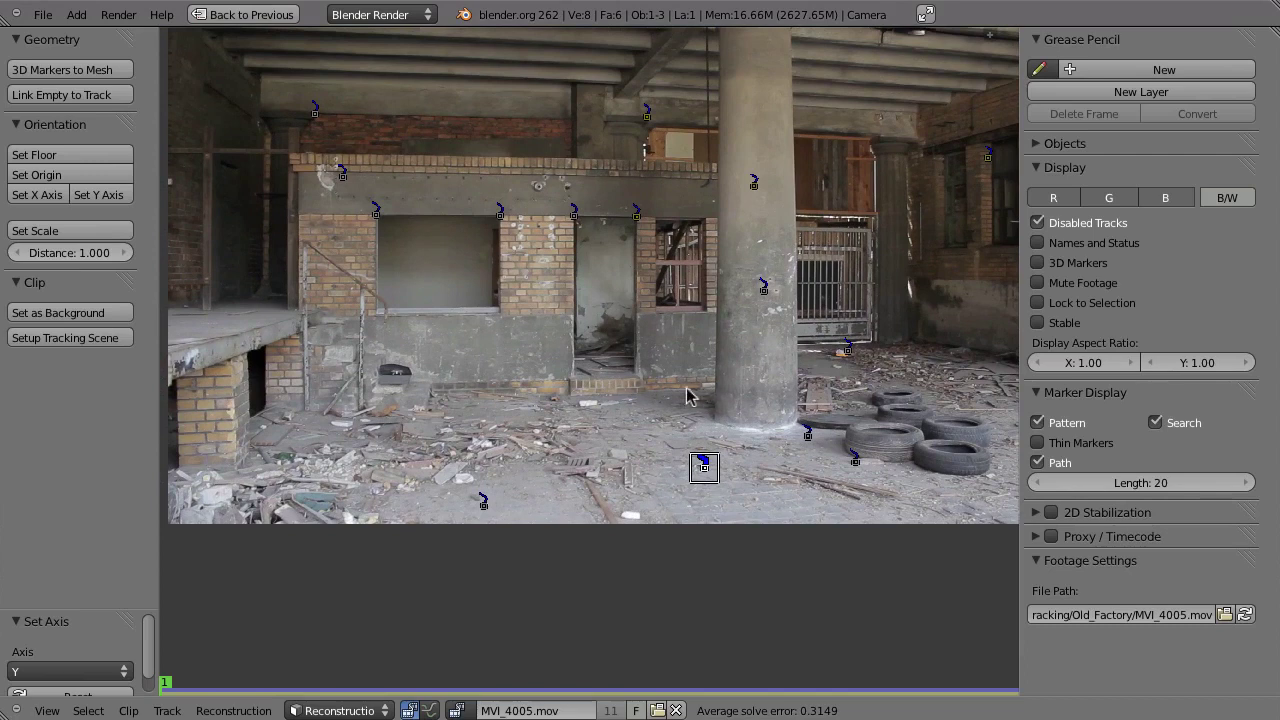
{"action": "scroll", "coordinate": [680, 394], "scroll_direction": "up", "scroll_amount": 3}
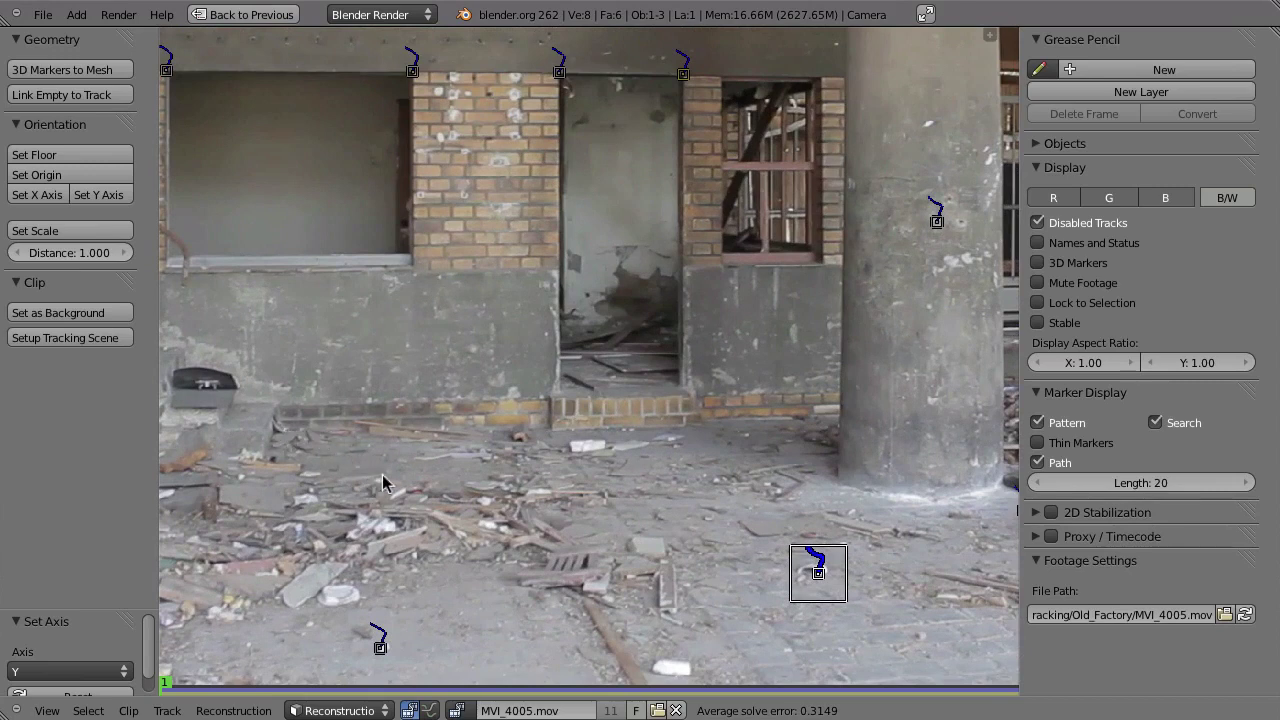
{"action": "left_click", "coordinate": [282, 428], "text": "ctrl"}
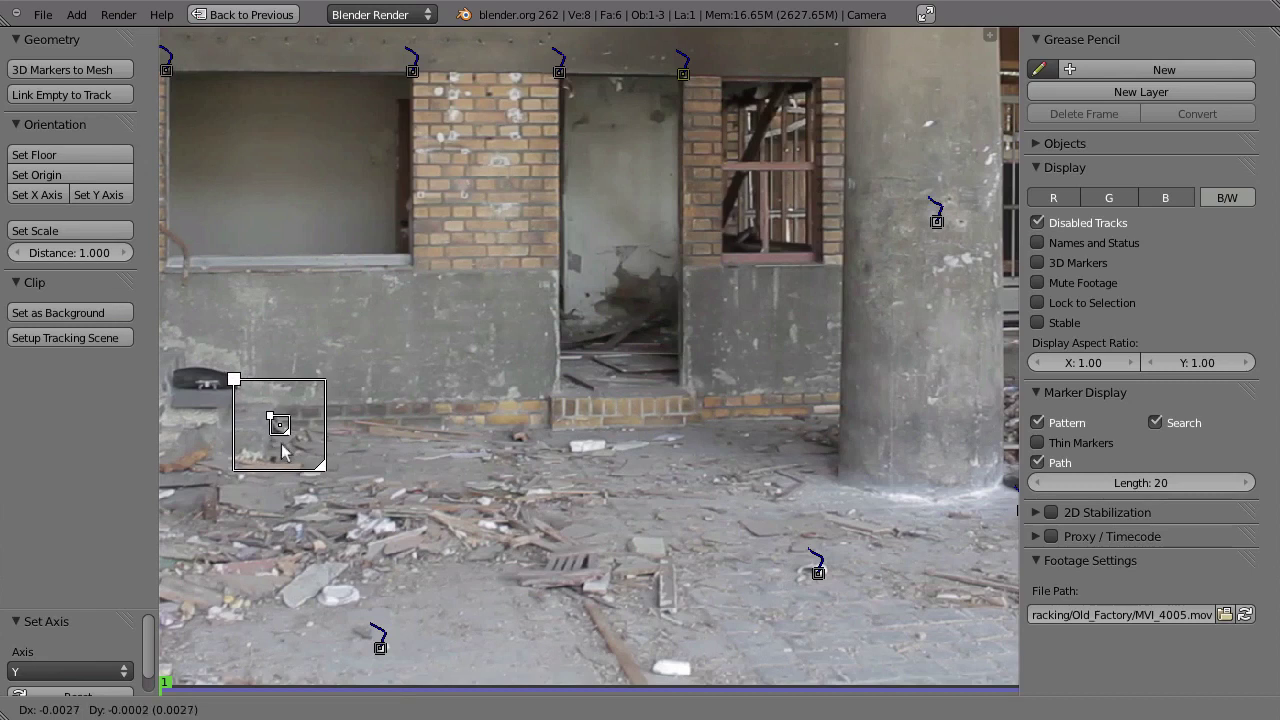
{"action": "key", "text": "ctrl+t"}
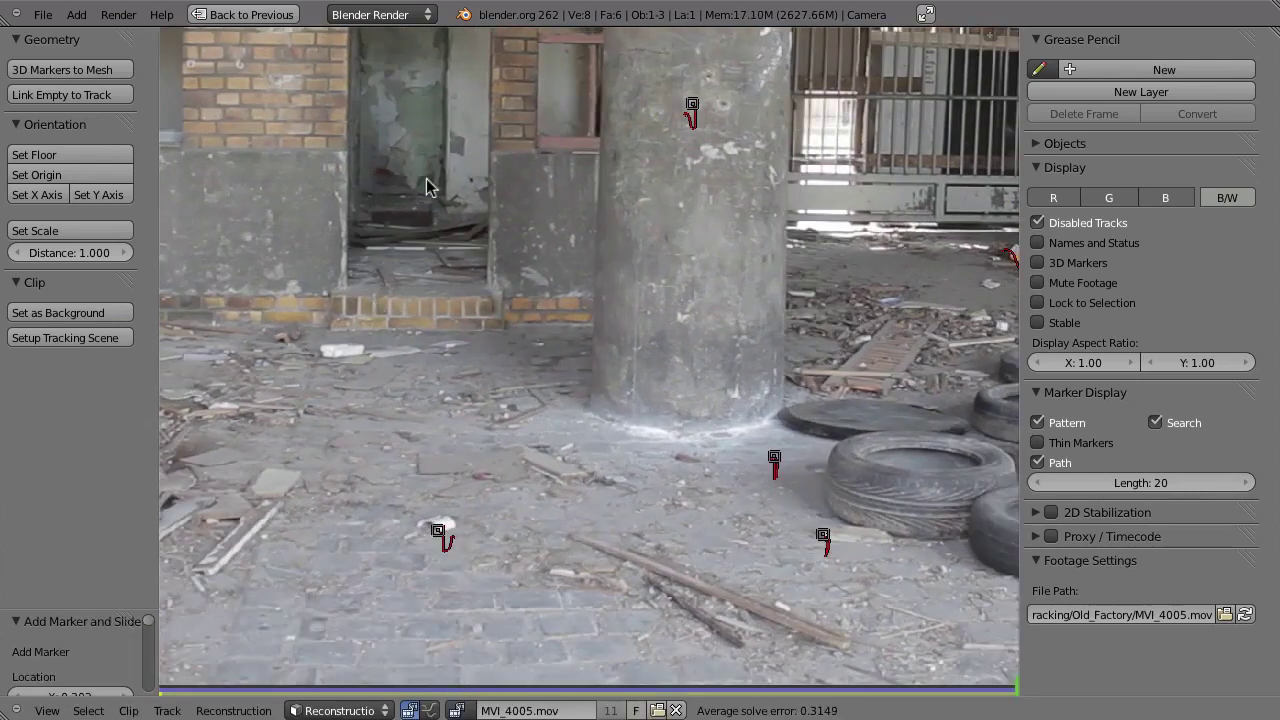
Step: Return to frame 1, add a second marker where the brick footing meets the pillar, and track it forward
{"action": "key", "text": "shift+Left"}
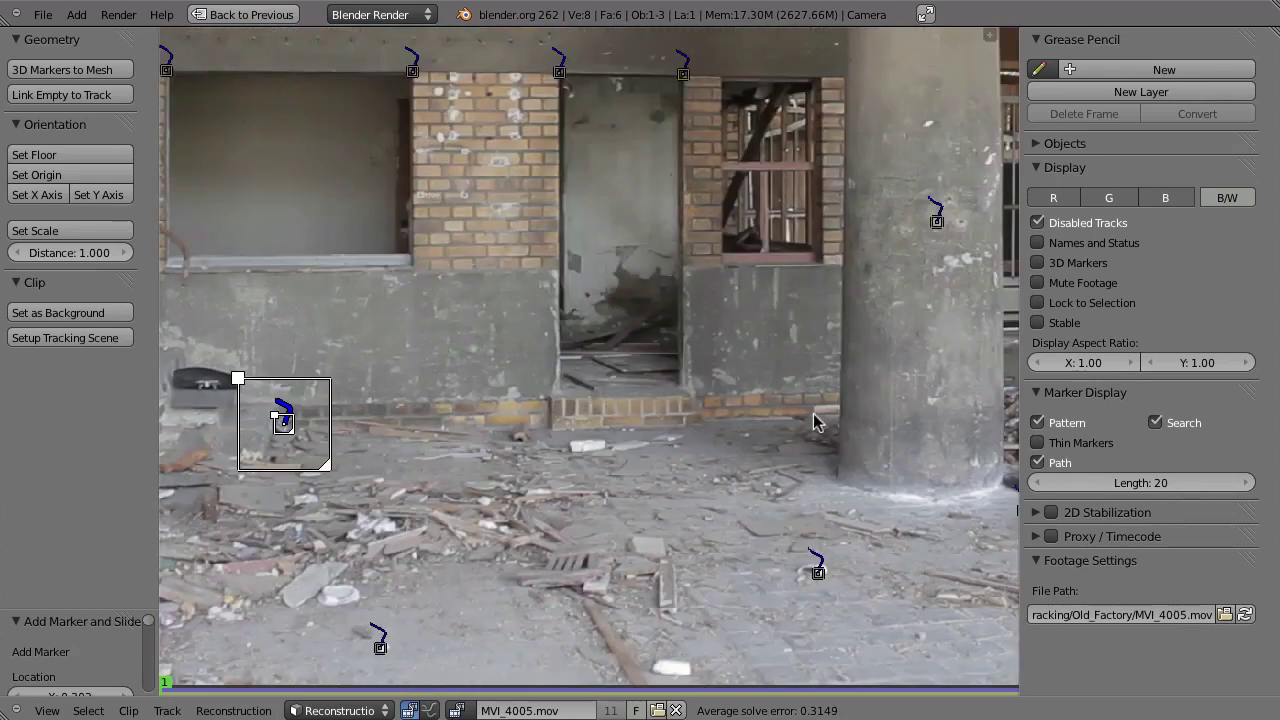
{"action": "left_click", "coordinate": [816, 414], "text": "ctrl"}
{"action": "left_click_drag", "start_coordinate": [822, 412], "coordinate": [819, 409]}
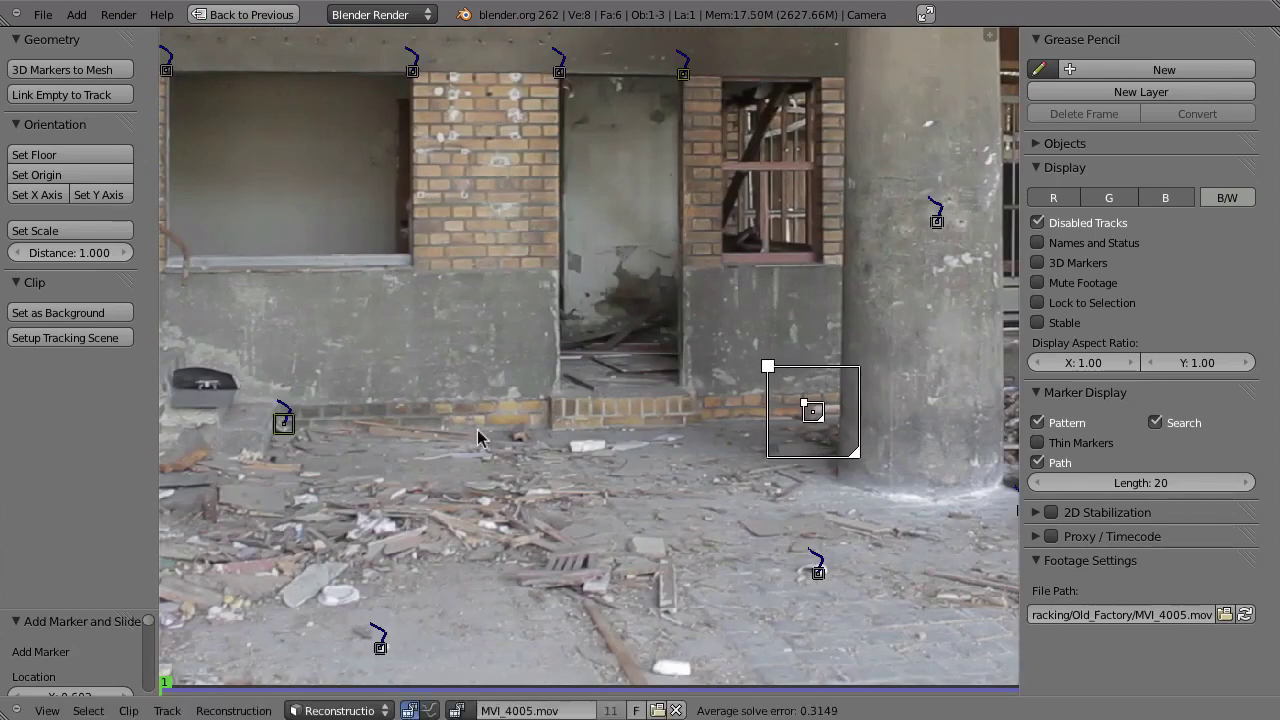
{"action": "key", "text": "ctrl+t"}
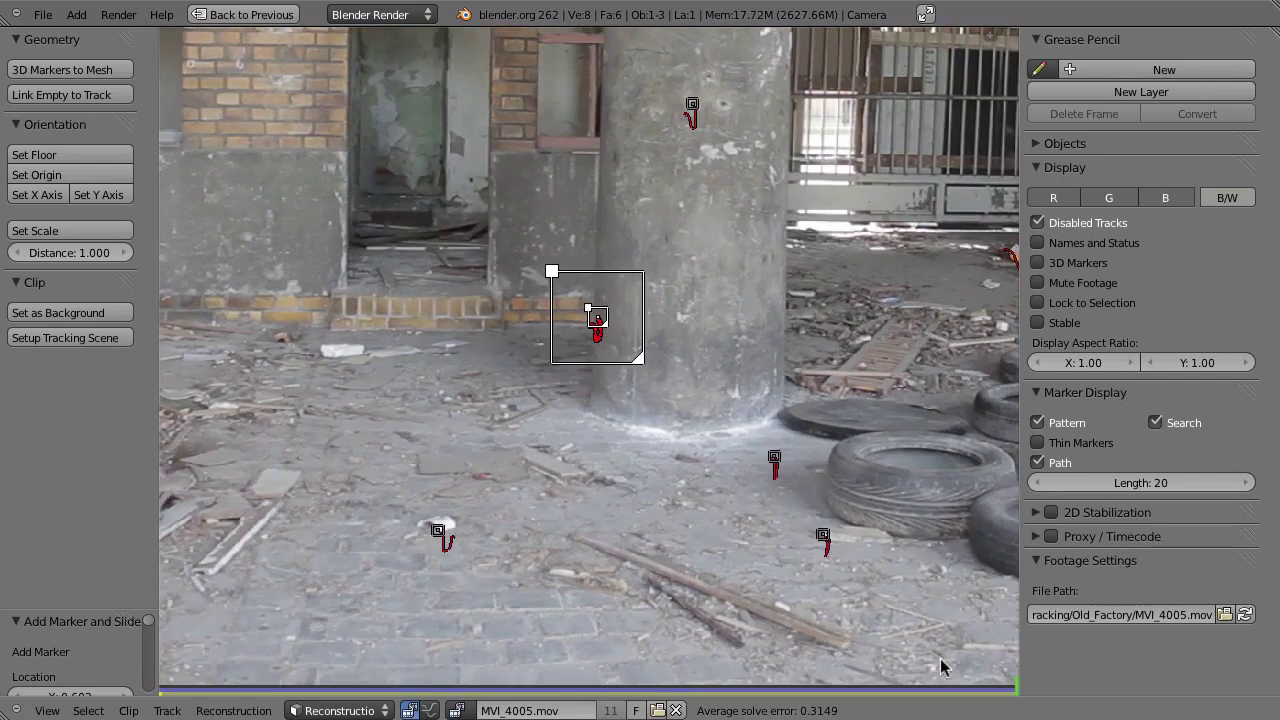
Step: Scrub through the footage to check the marker beside the pillar and clear its remaining track path after frame 96
{"action": "left_click_drag", "start_coordinate": [957, 697], "coordinate": [588, 691]}
{"action": "key", "text": "alt+t"}
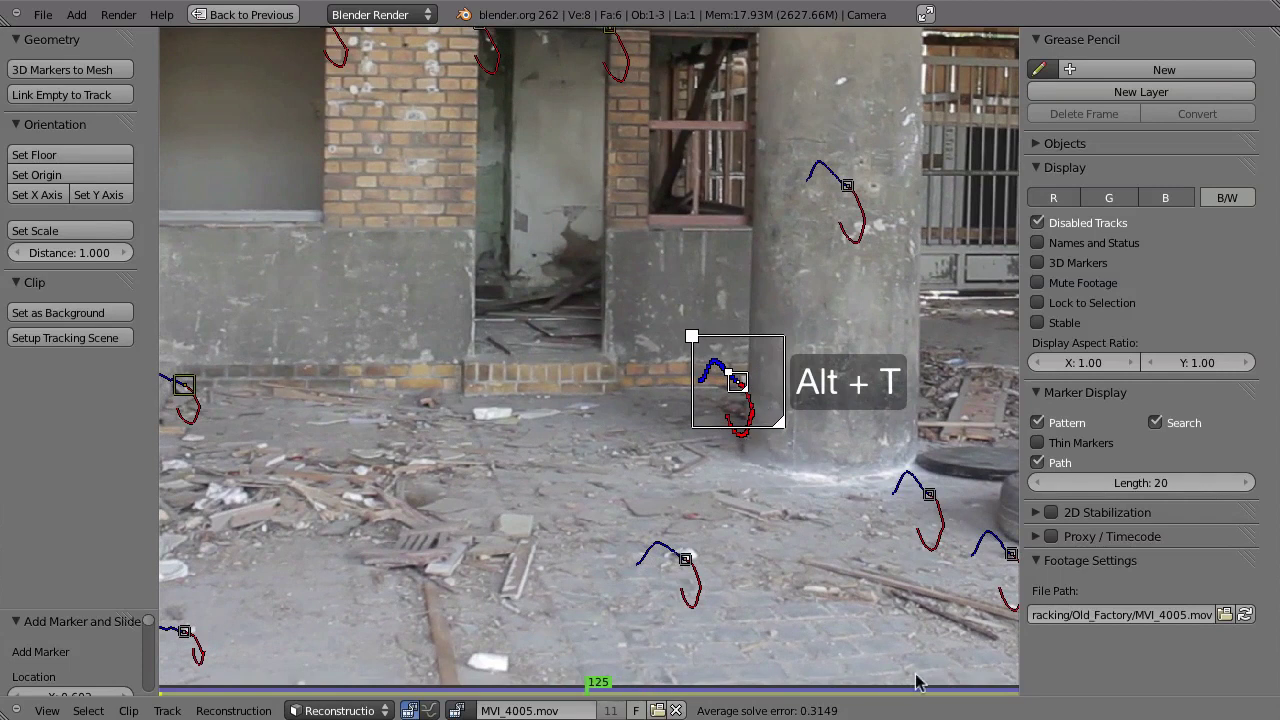
{"action": "mouse_move", "coordinate": [600, 692]}
{"action": "left_mouse_down"}
{"action": "mouse_move", "coordinate": [920, 688]}
{"action": "mouse_move", "coordinate": [588, 690]}
{"action": "left_mouse_up"}
{"action": "scroll", "coordinate": [671, 545], "scroll_direction": "up", "scroll_amount": 4}
{"action": "scroll", "coordinate": [720, 443], "scroll_direction": "up", "scroll_amount": 3}
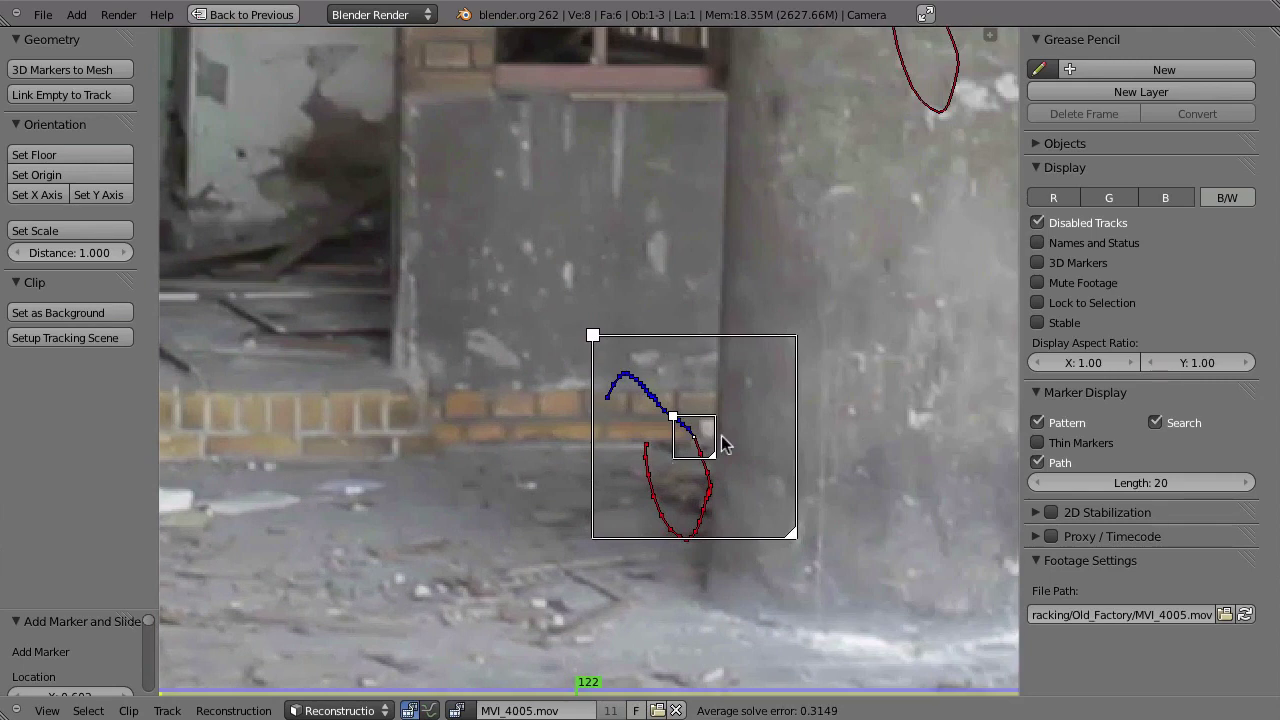
{"action": "left_click_drag", "start_coordinate": [590, 688], "coordinate": [490, 692]}
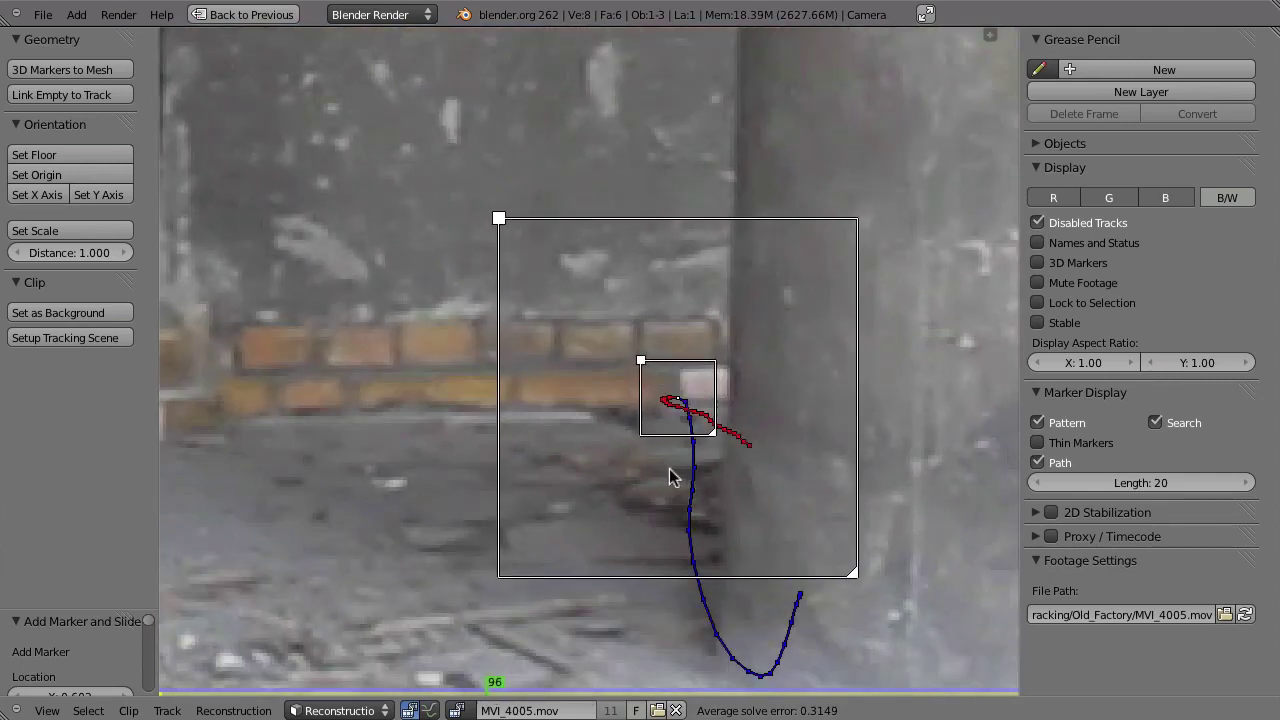
{"action": "key", "text": "t"}
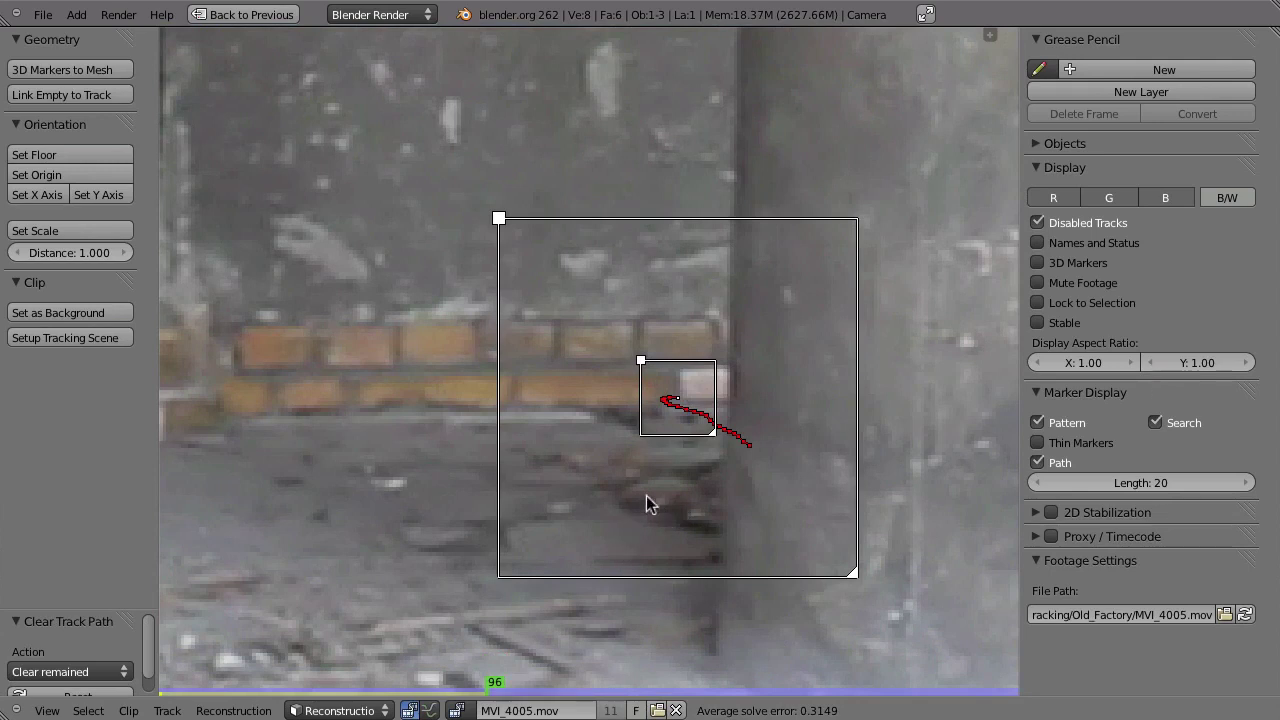
Step: Solve the camera motion again and set the scene origin at the new track beside the pillar
{"action": "key", "text": "shift+s"}
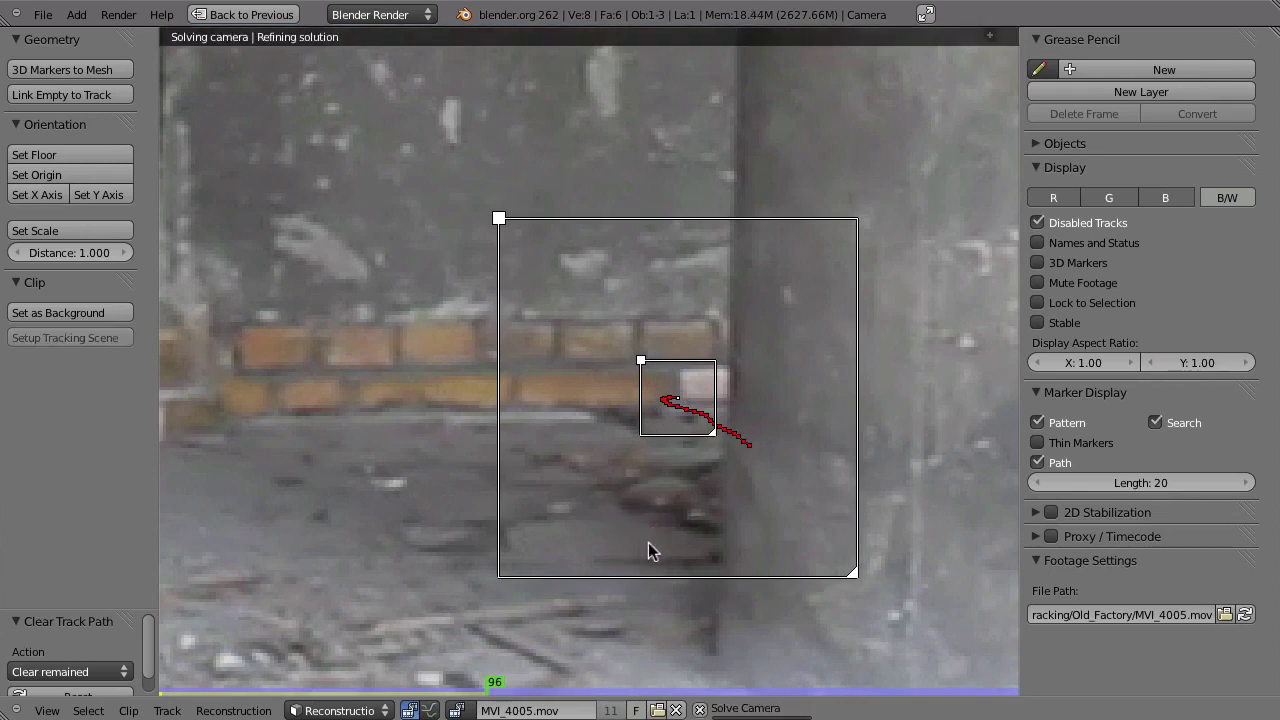
{"action": "key", "text": "ctrl+Up"}
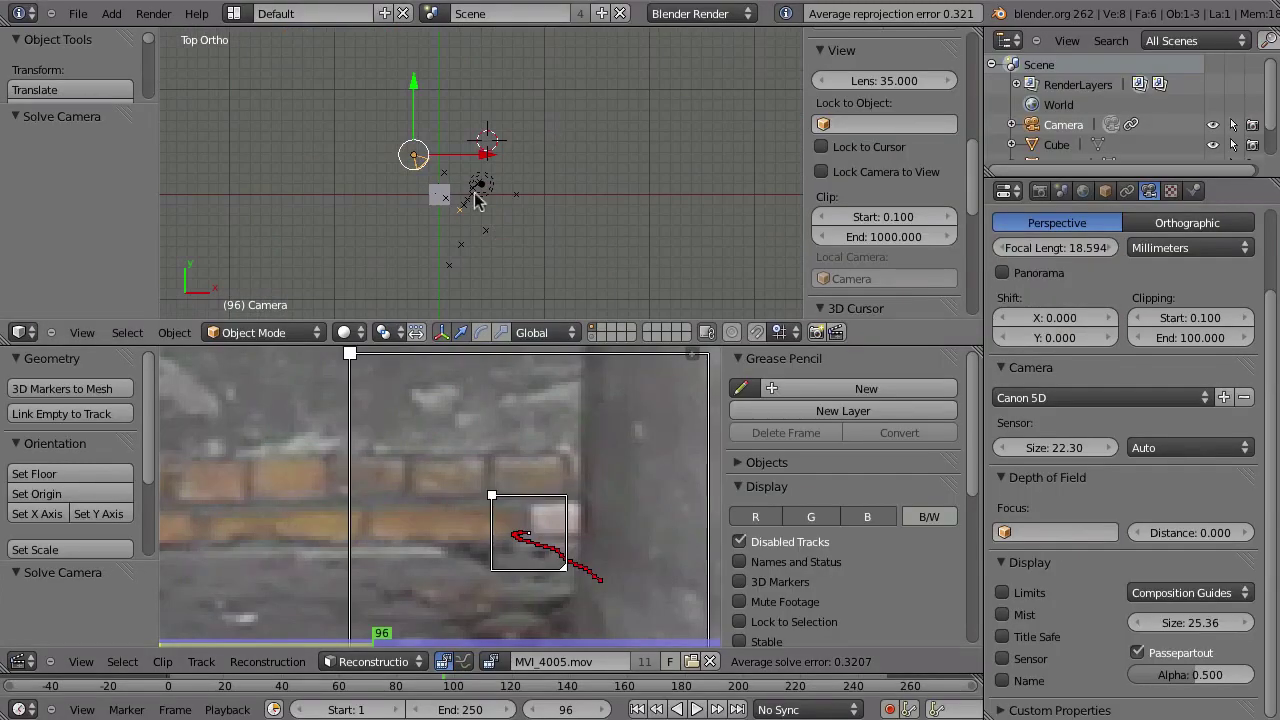
{"action": "scroll", "coordinate": [497, 537], "scroll_direction": "down", "scroll_amount": 3}
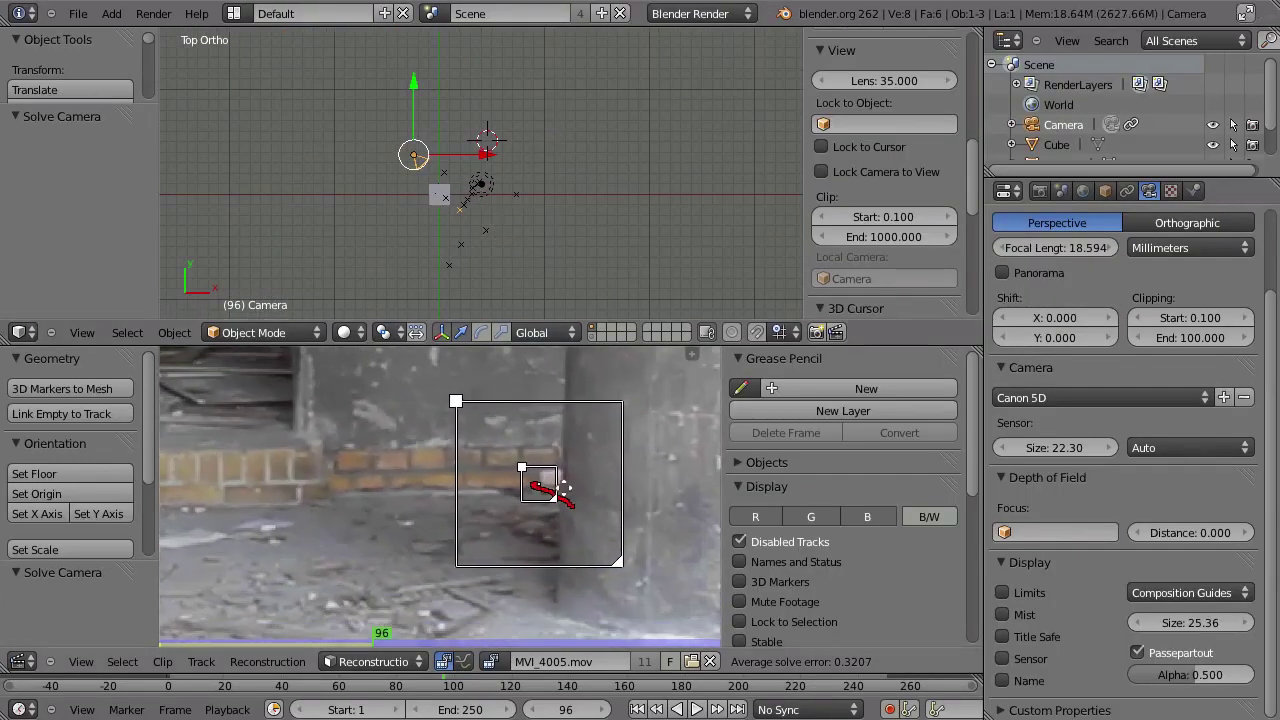
{"action": "scroll", "coordinate": [563, 488], "scroll_direction": "down", "scroll_amount": 1}
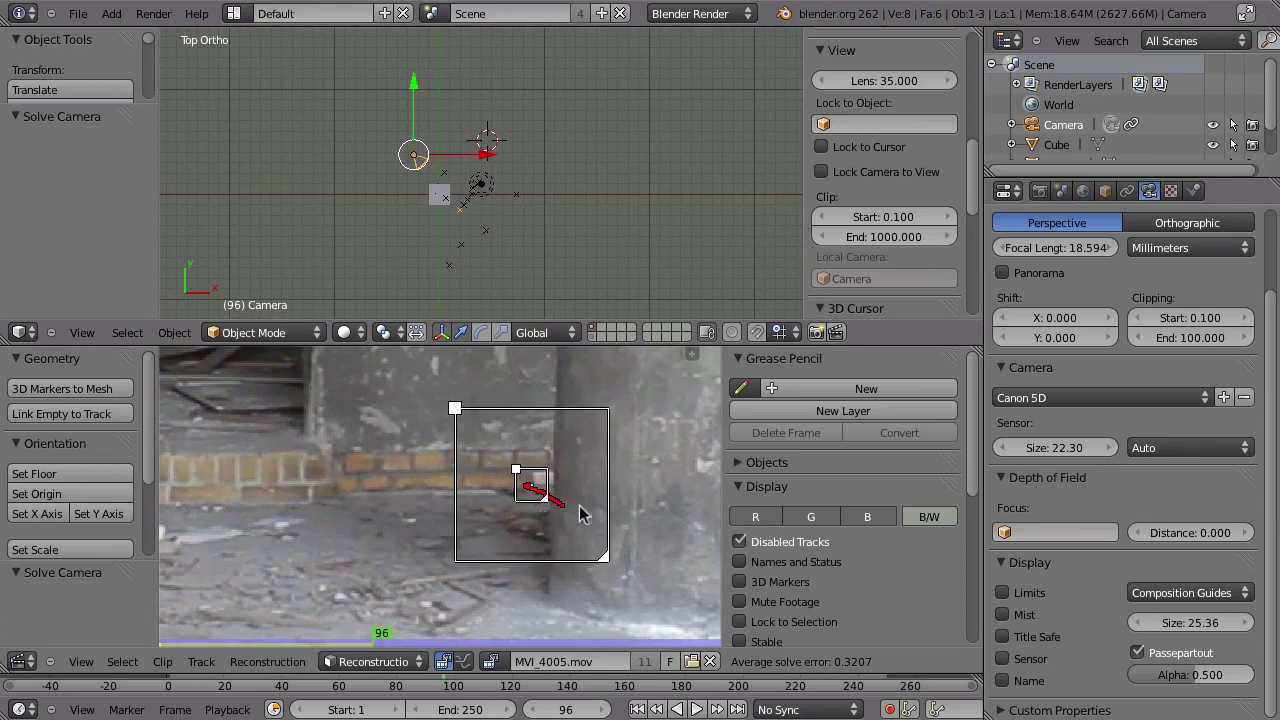
{"action": "key", "text": "a"}
{"action": "key", "text": "a"}
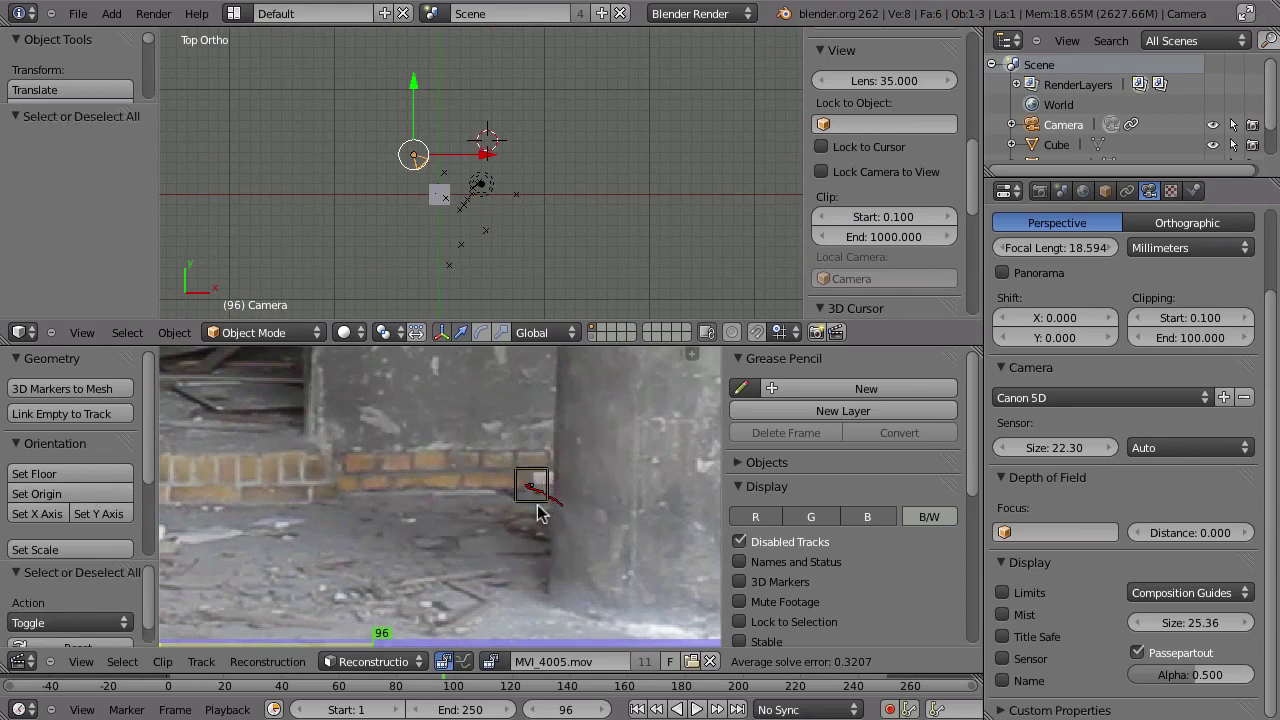
{"action": "left_click", "coordinate": [60, 494]}
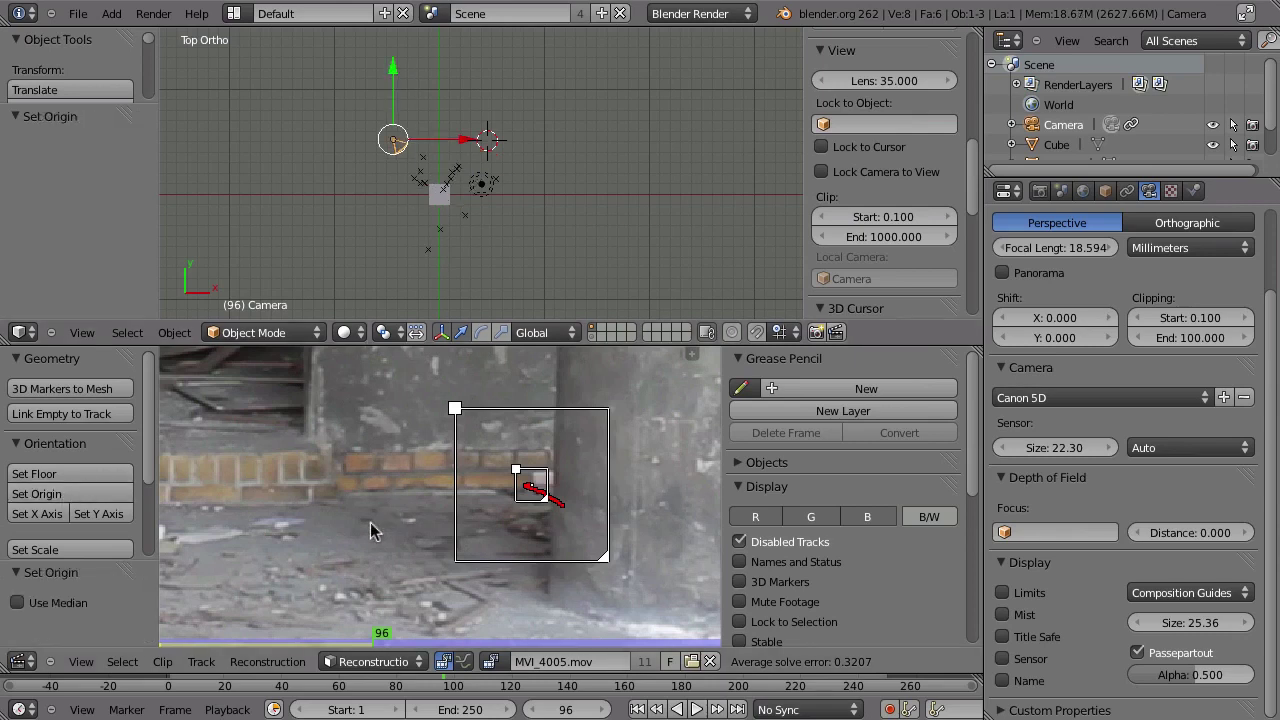
Step: Align the X axis to the new track at the far end of the brick footing, comparing it with the Y axis
{"action": "middle_click_drag", "start_coordinate": [406, 525], "coordinate": [650, 521]}
{"action": "scroll", "coordinate": [399, 516], "scroll_direction": "up", "scroll_amount": 4}
{"action": "left_click", "coordinate": [335, 540]}
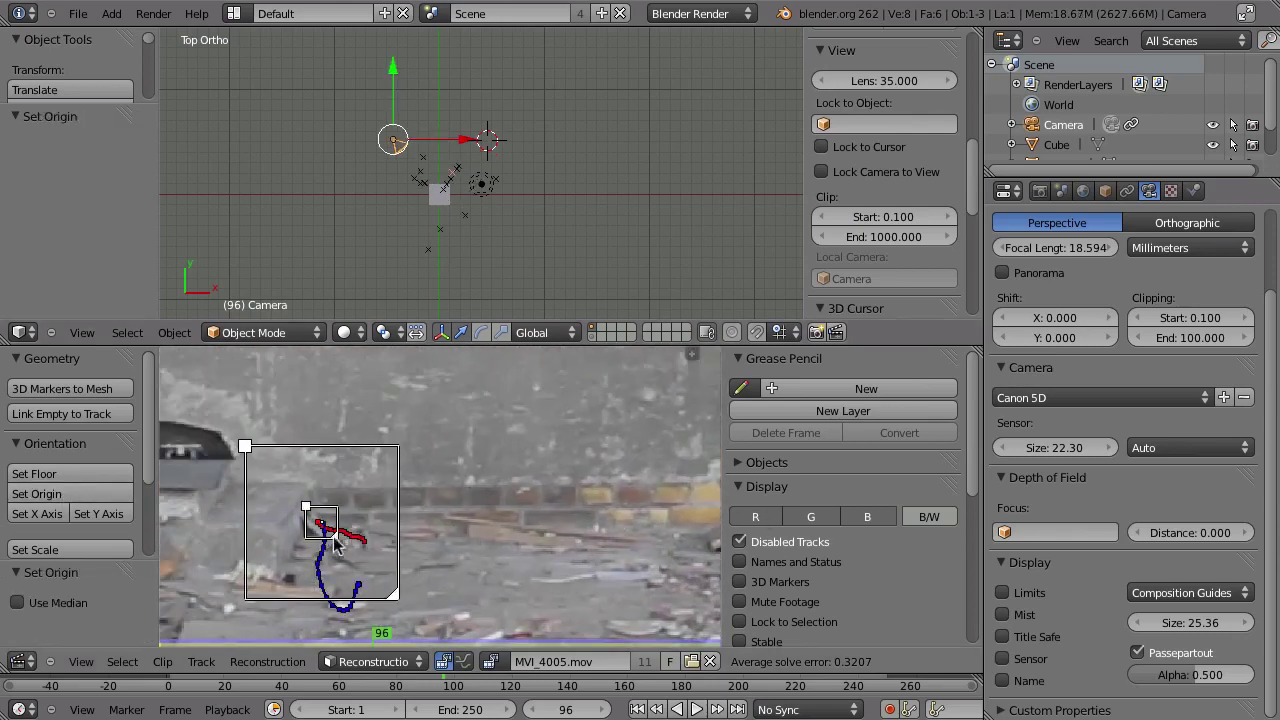
{"action": "left_click", "coordinate": [37, 514]}
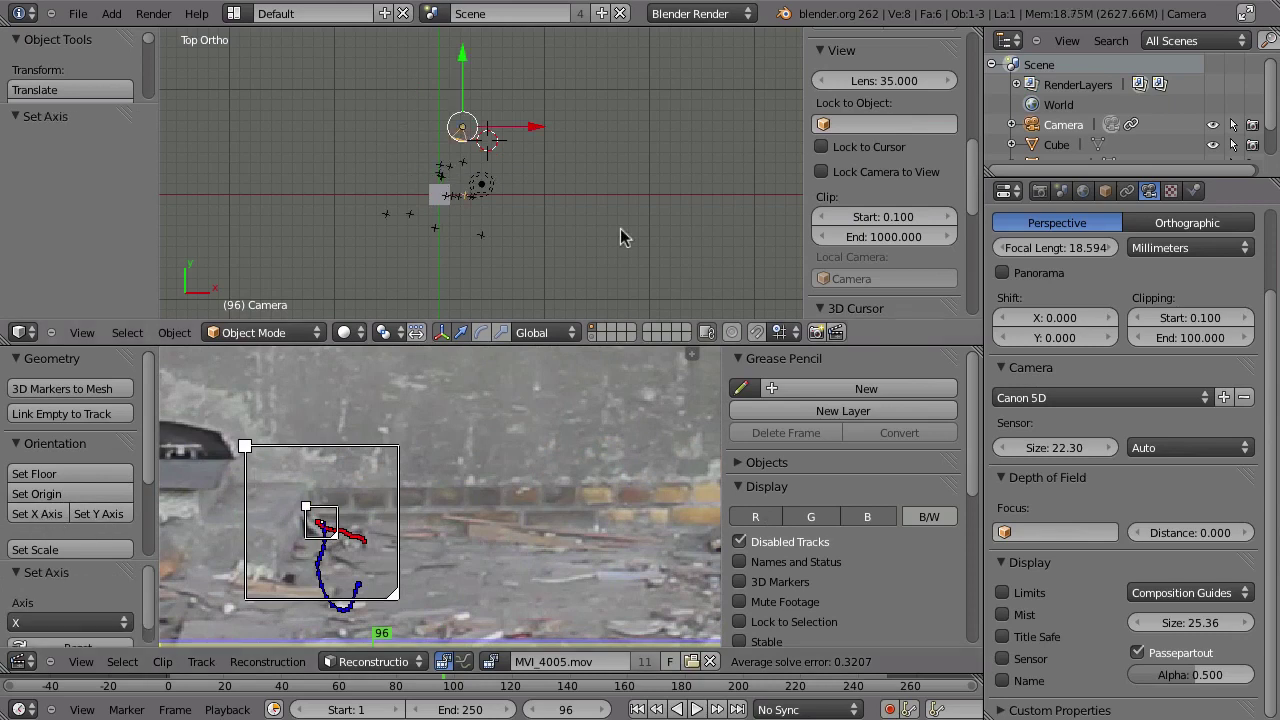
{"action": "left_click", "coordinate": [112, 520]}
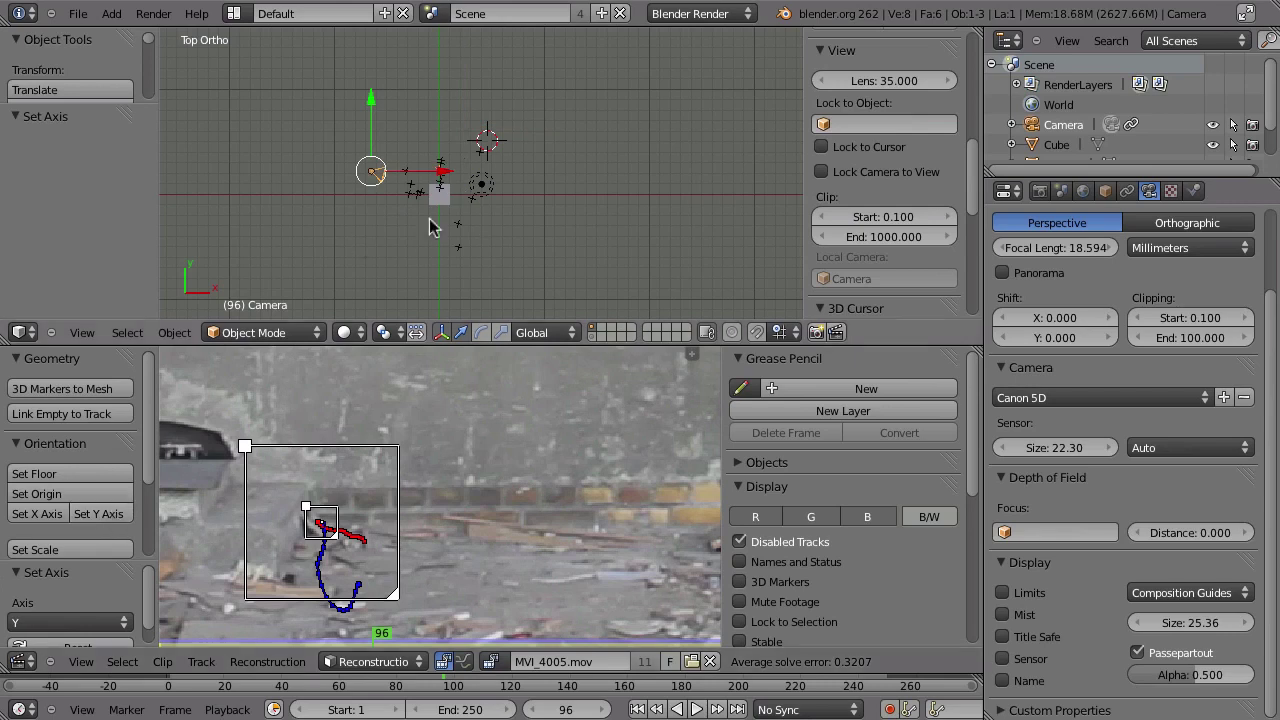
{"action": "left_click", "coordinate": [60, 514]}
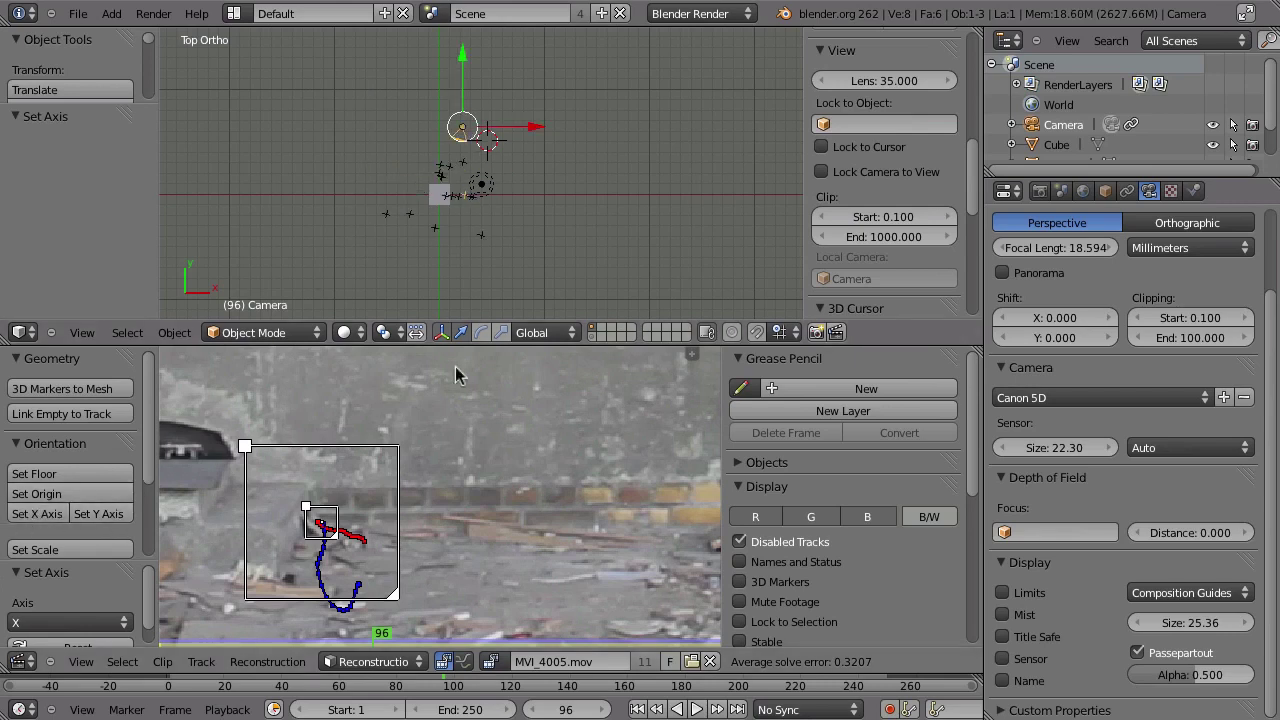
Step: Compare the track points along the X axis in the top view with the wall's markers in the footage
{"action": "scroll", "coordinate": [475, 204], "scroll_direction": "up", "scroll_amount": 2}
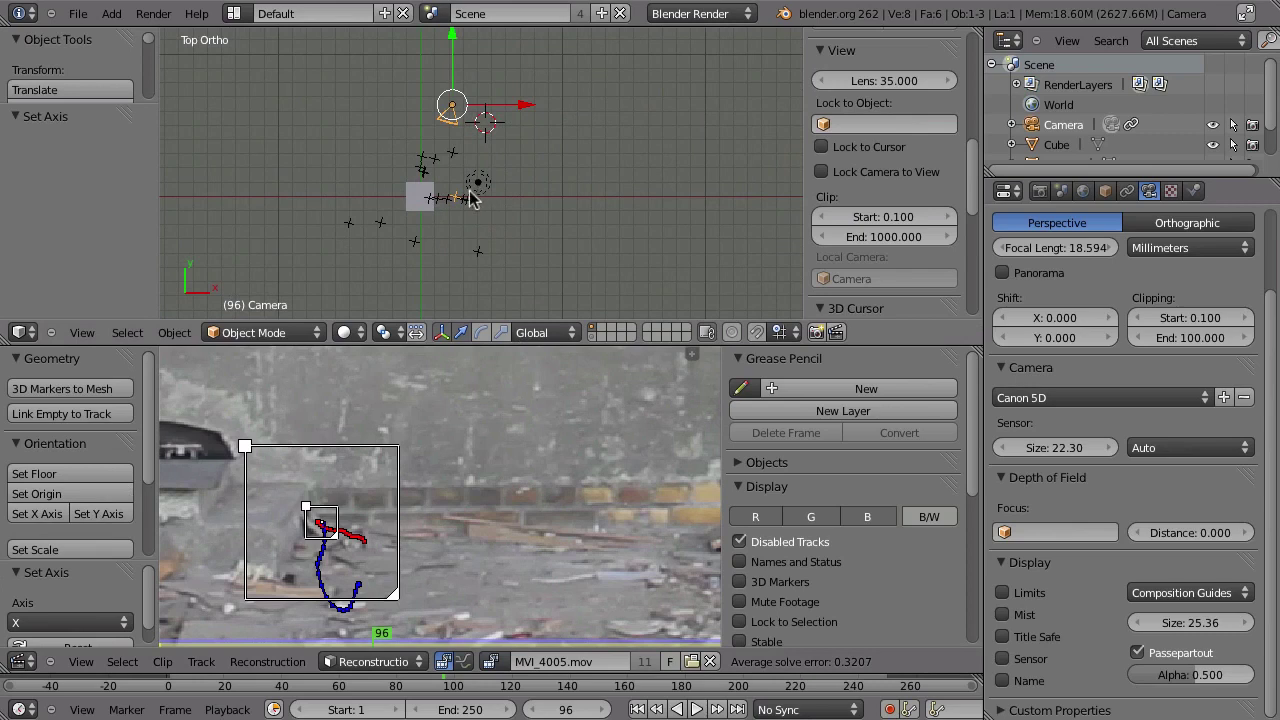
{"action": "middle_click_drag", "start_coordinate": [457, 166], "coordinate": [476, 133], "text": "shift"}
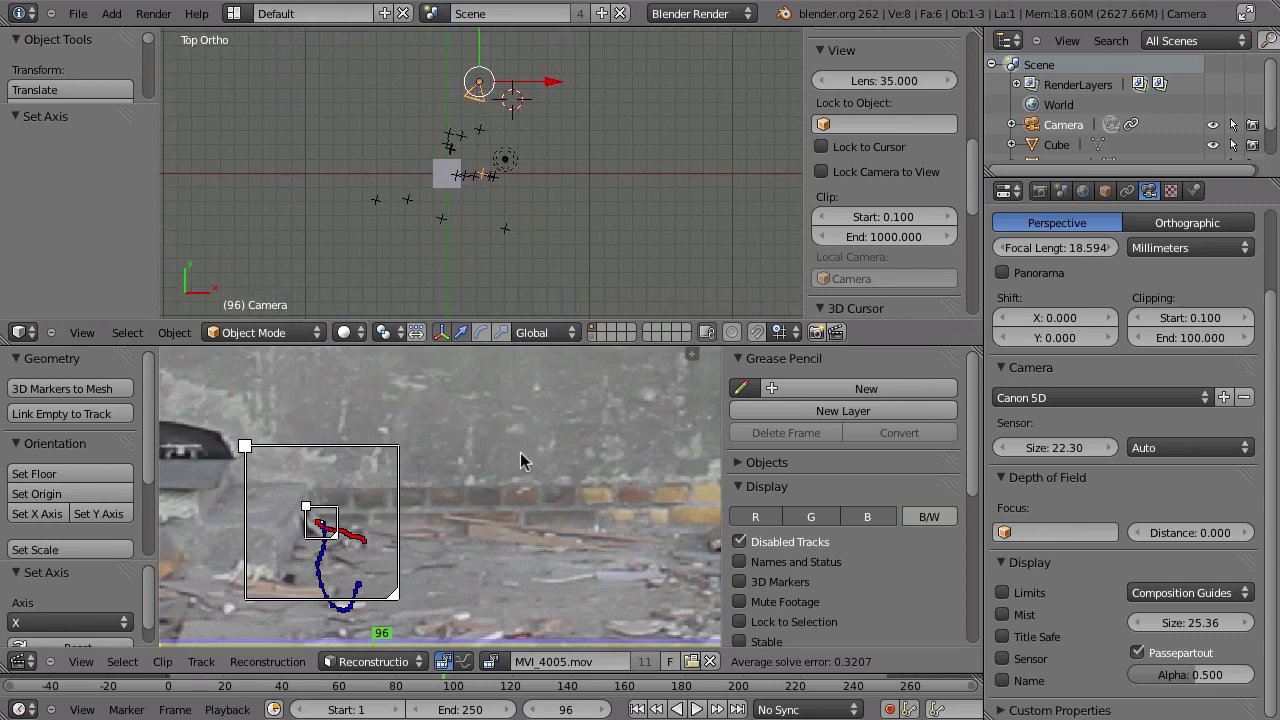
{"action": "key", "text": "ctrl+Up"}
{"action": "scroll", "coordinate": [671, 434], "scroll_direction": "down", "scroll_amount": 6}
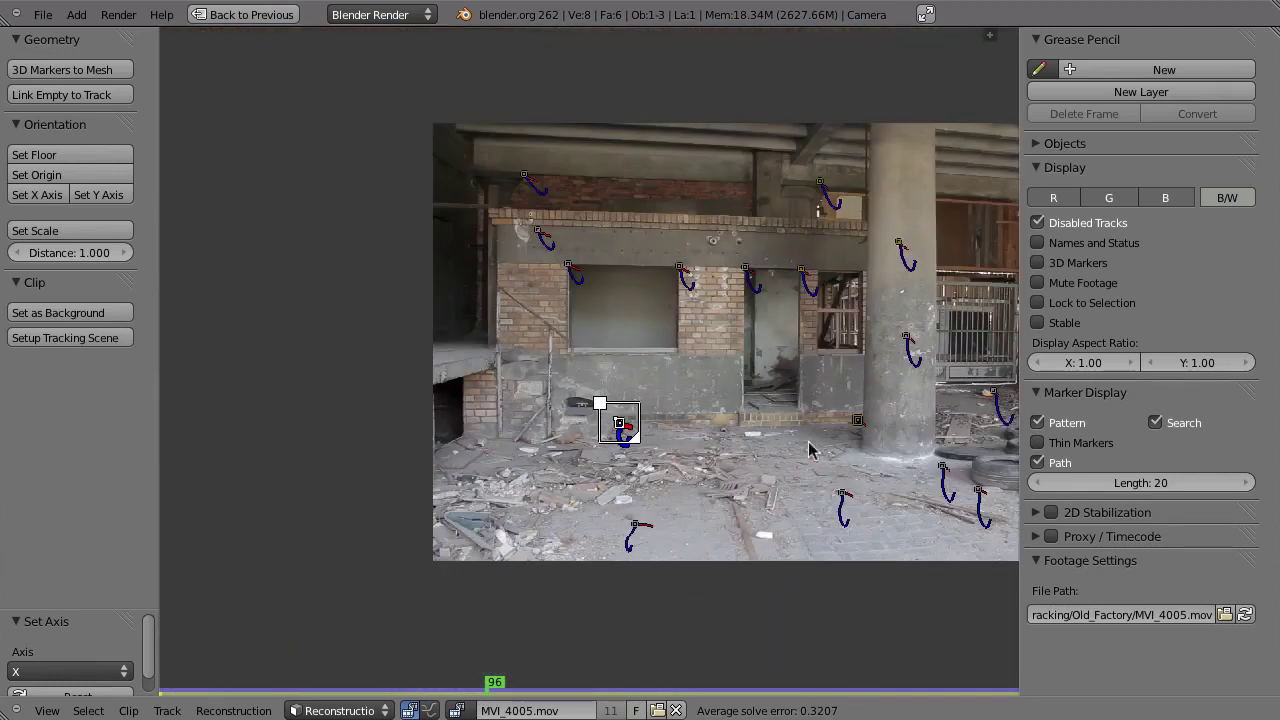
{"action": "key", "text": "ctrl+Up"}
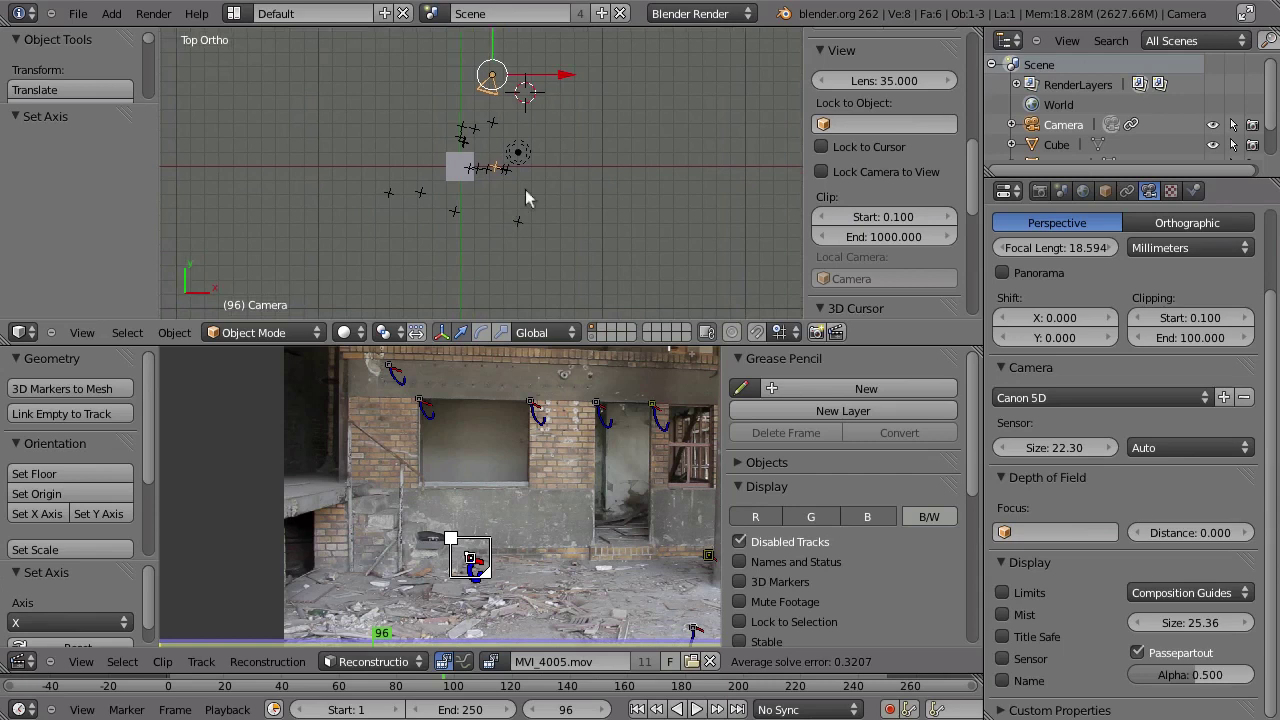
Step: Set the X axis again from the selected footing track so the camera flips to the opposite side of the wall, checking the points in top view
{"action": "scroll", "coordinate": [514, 177], "scroll_direction": "down", "scroll_amount": 2}
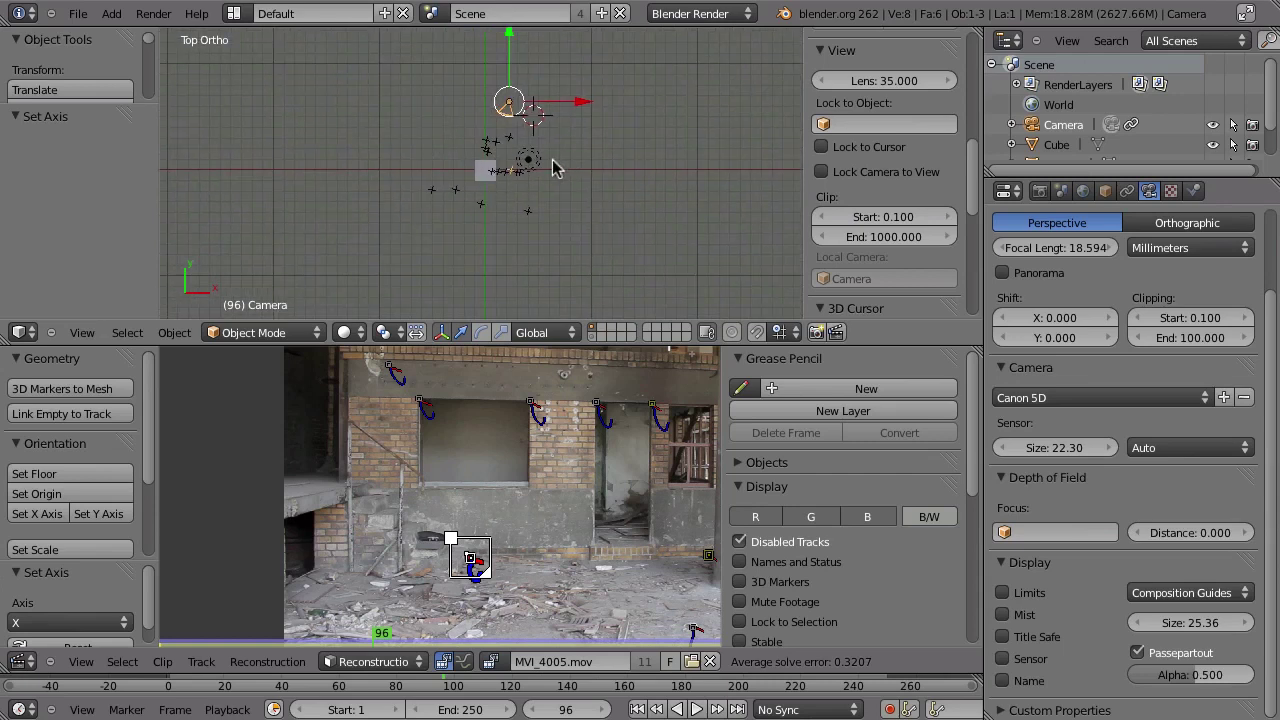
{"action": "left_click", "coordinate": [41, 514]}
{"action": "left_click", "coordinate": [37, 515]}
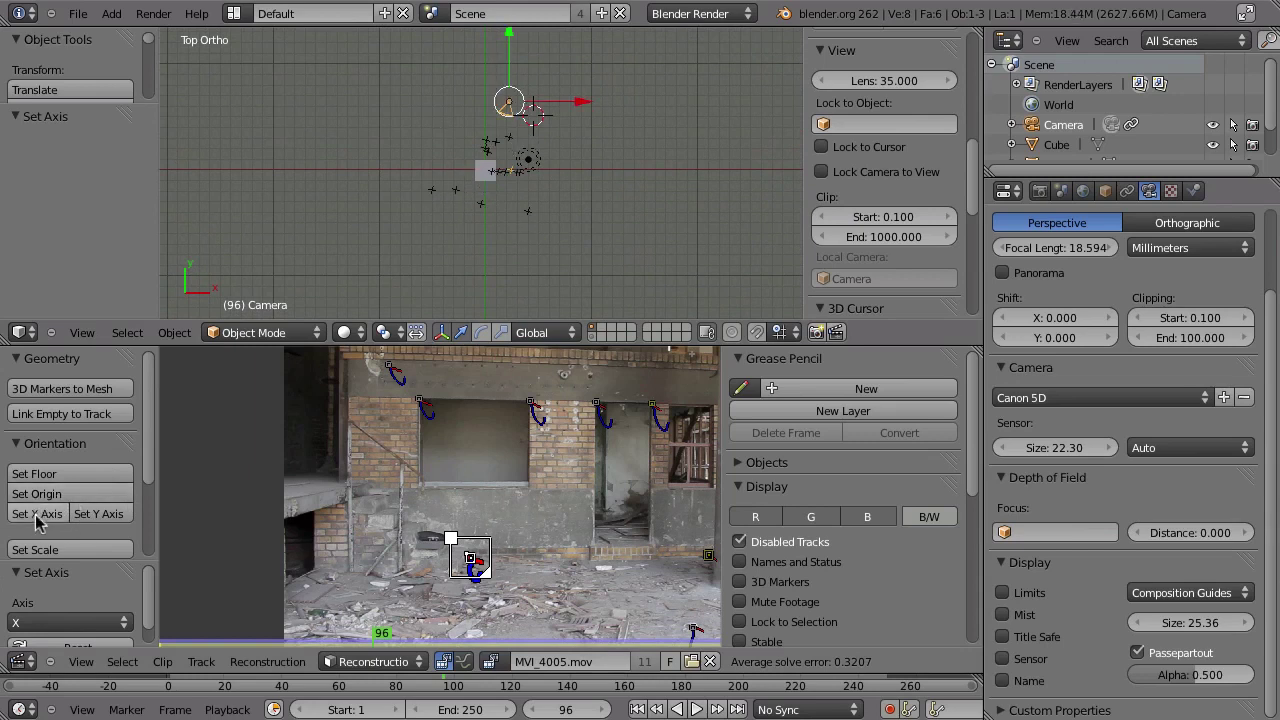
{"action": "left_click", "coordinate": [37, 515]}
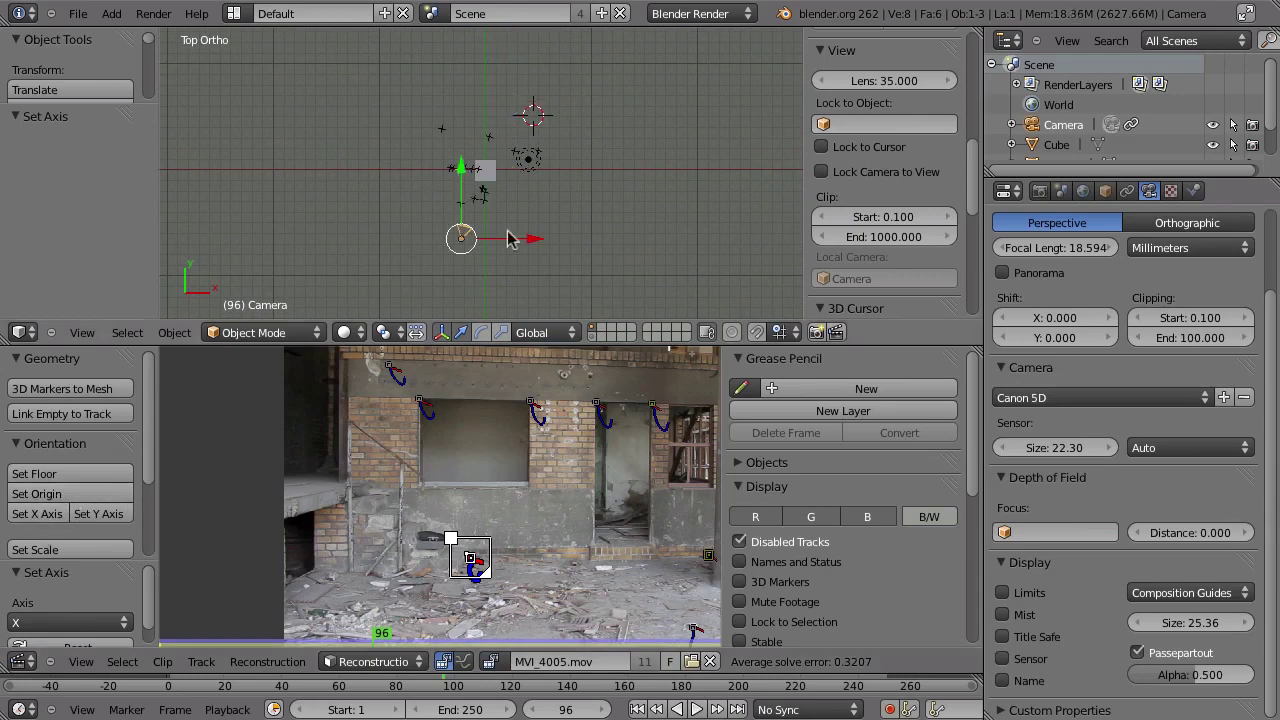
{"action": "left_click", "coordinate": [38, 515]}
{"action": "left_click", "coordinate": [38, 515]}
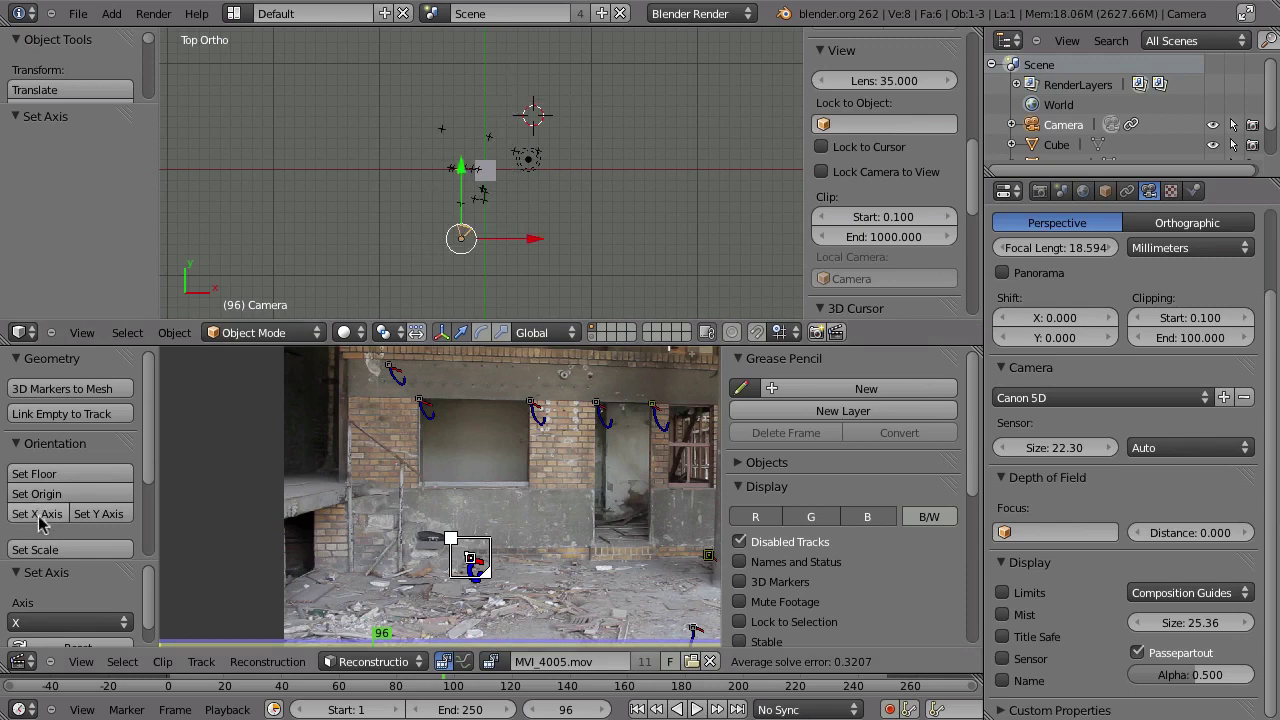
{"action": "scroll", "coordinate": [344, 277], "scroll_direction": "up", "scroll_amount": 6}
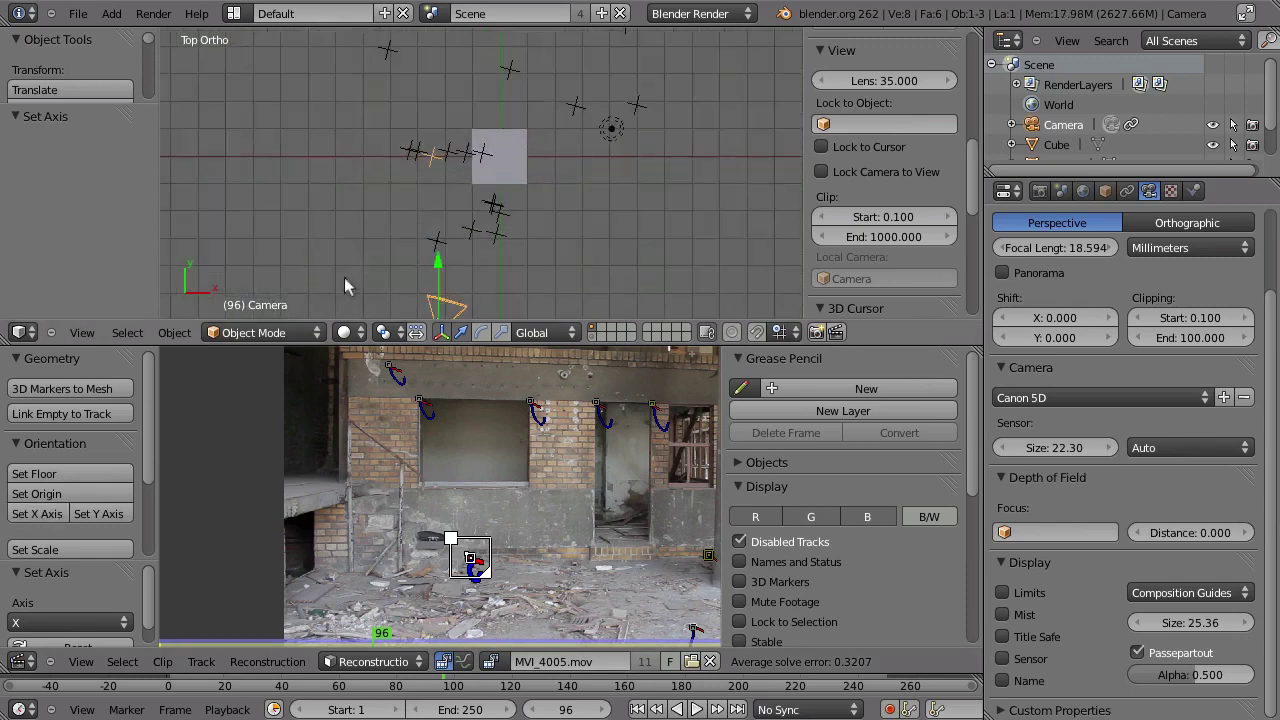
{"action": "scroll", "coordinate": [360, 128], "scroll_direction": "down", "scroll_amount": 3}
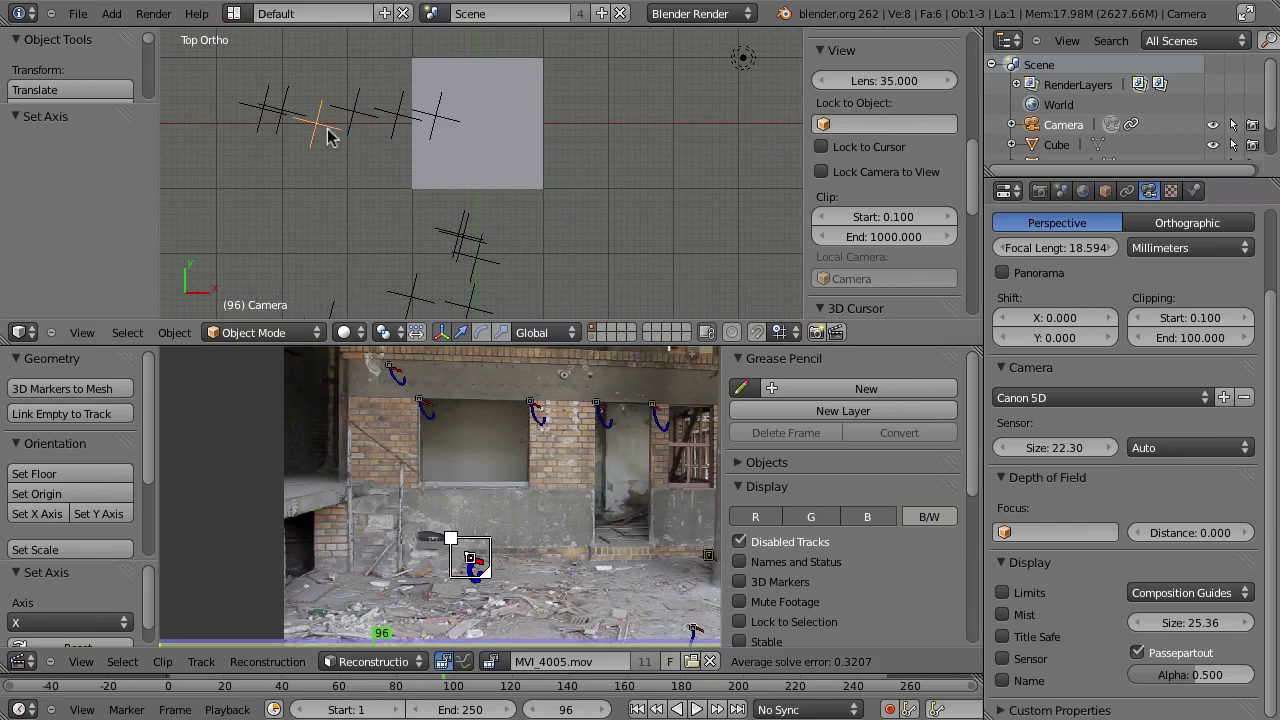
{"action": "scroll", "coordinate": [470, 115], "scroll_direction": "down", "scroll_amount": 5}
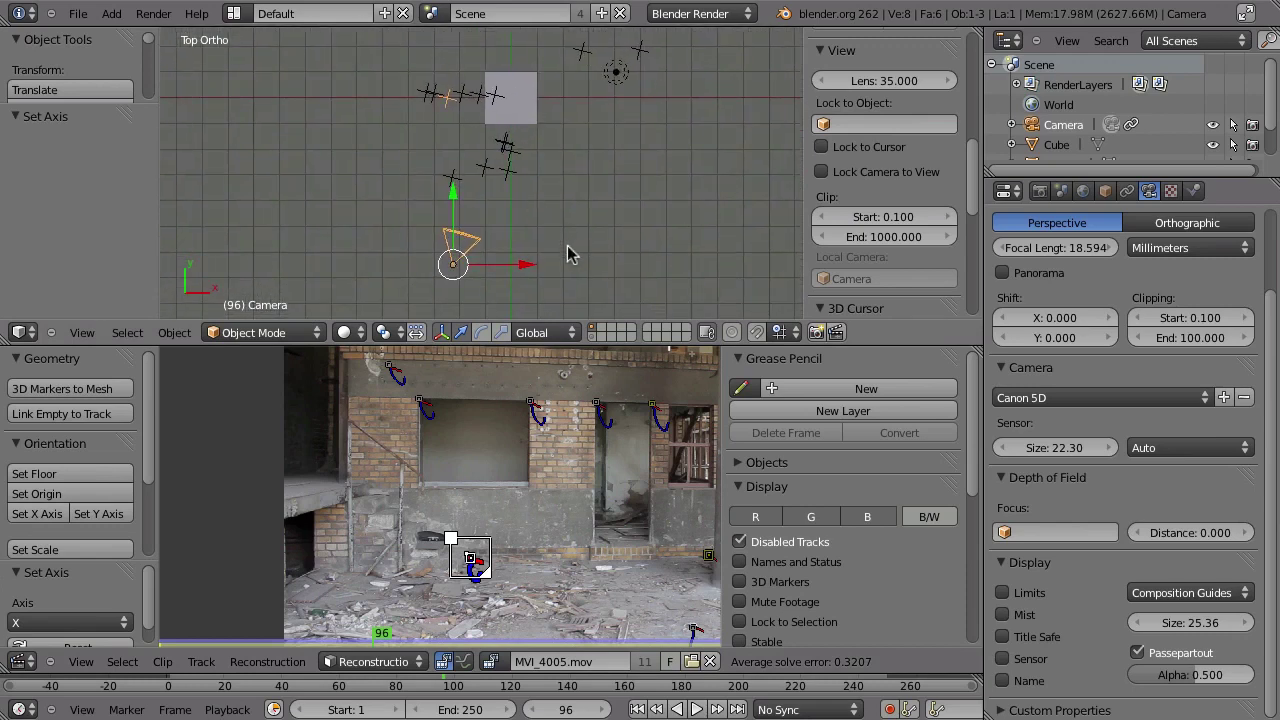
Step: In a full-screen camera view, move the cube's mesh up 1 unit along Z in Edit Mode so its base meets the floor
{"action": "middle_click_drag", "start_coordinate": [522, 238], "coordinate": [432, 170]}
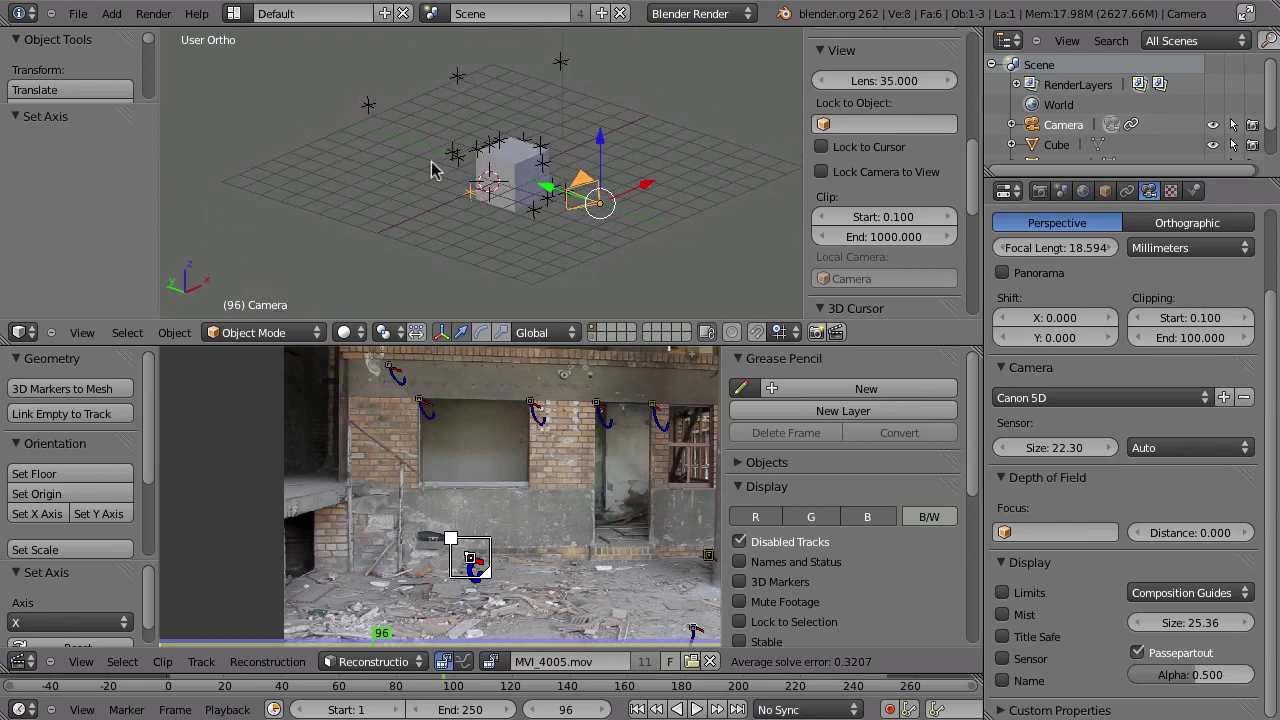
{"action": "key", "text": "KP_0"}
{"action": "key", "text": "ctrl+Up"}
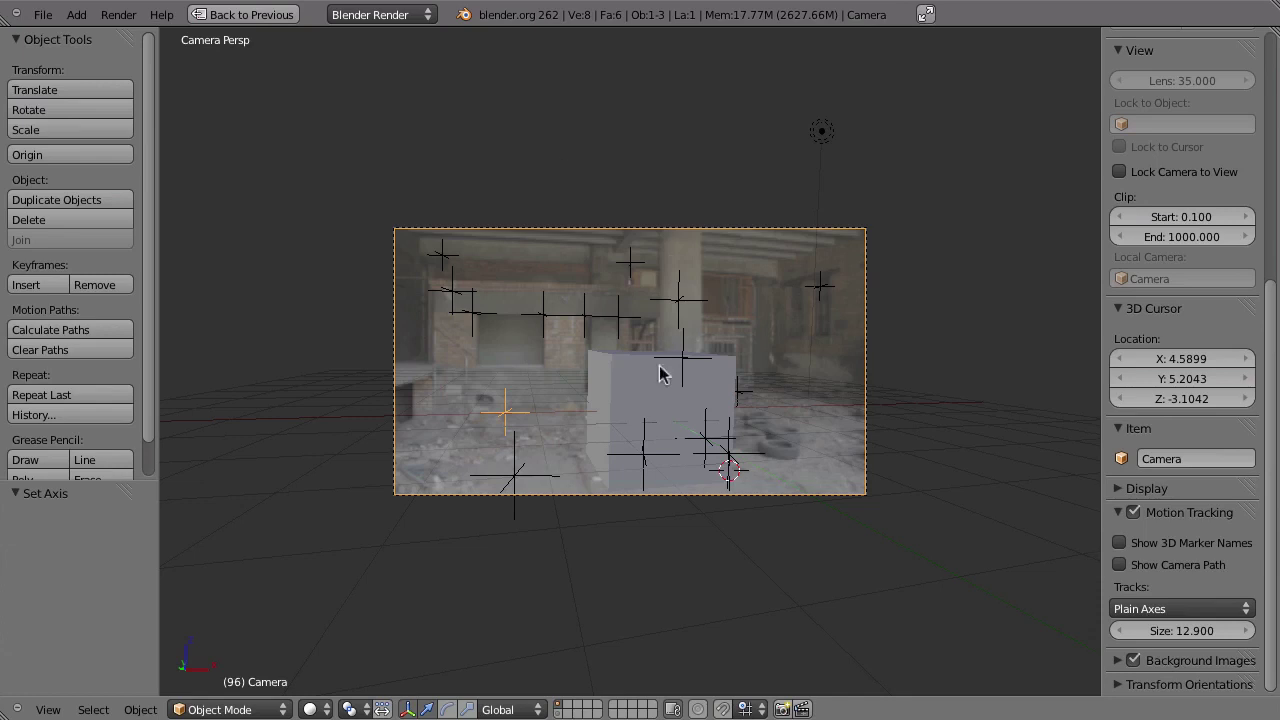
{"action": "right_click", "coordinate": [620, 373]}
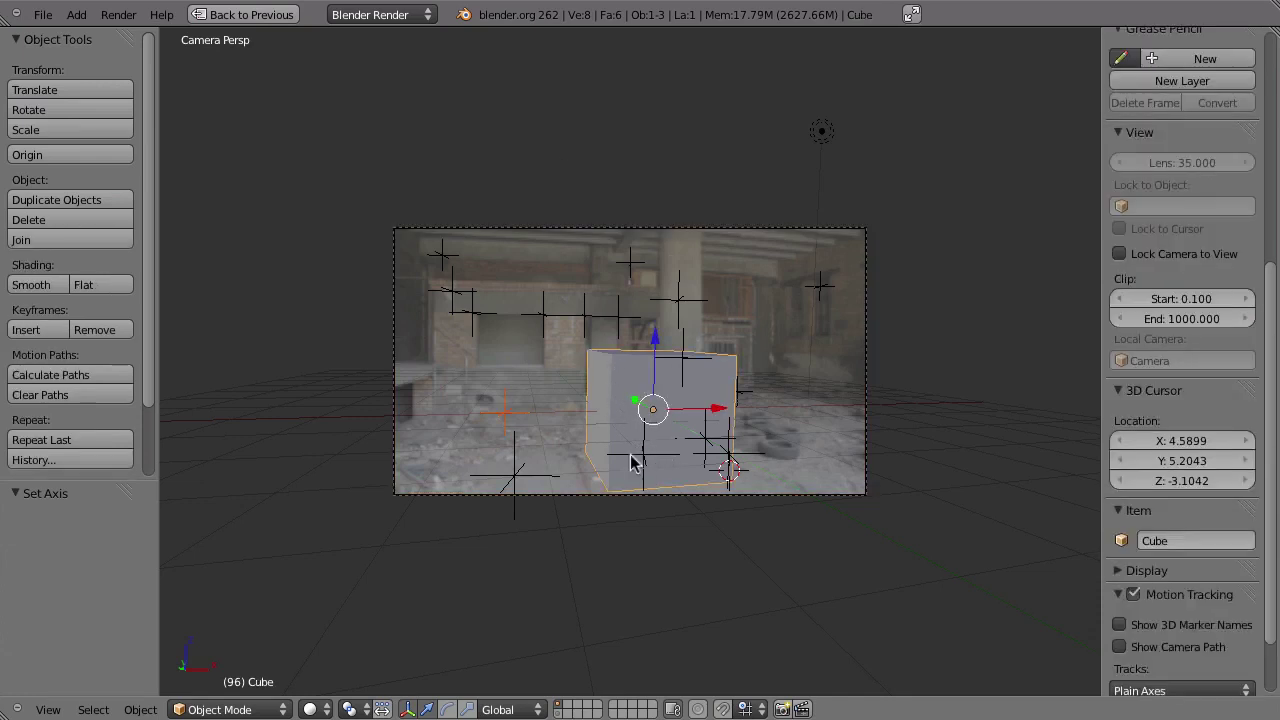
{"action": "key", "text": "Tab"}
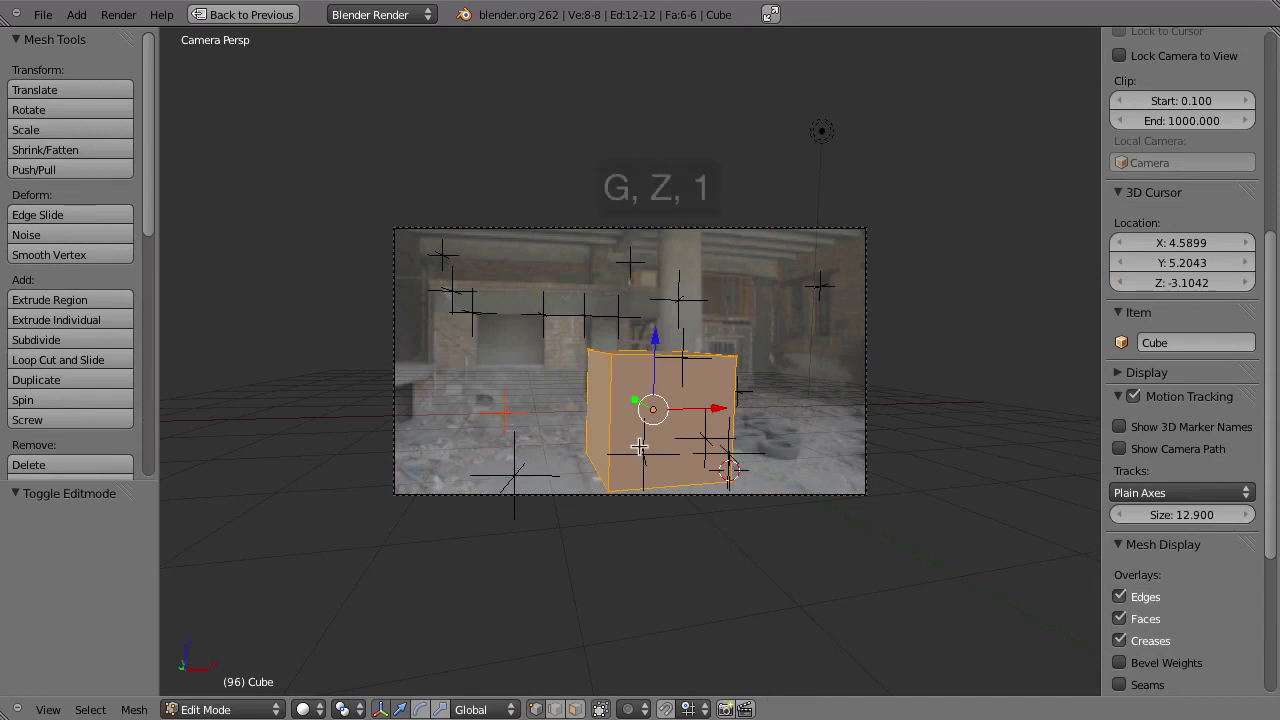
{"action": "key", "text": "g"}
{"action": "key", "text": "z"}
{"action": "key", "text": "1"}
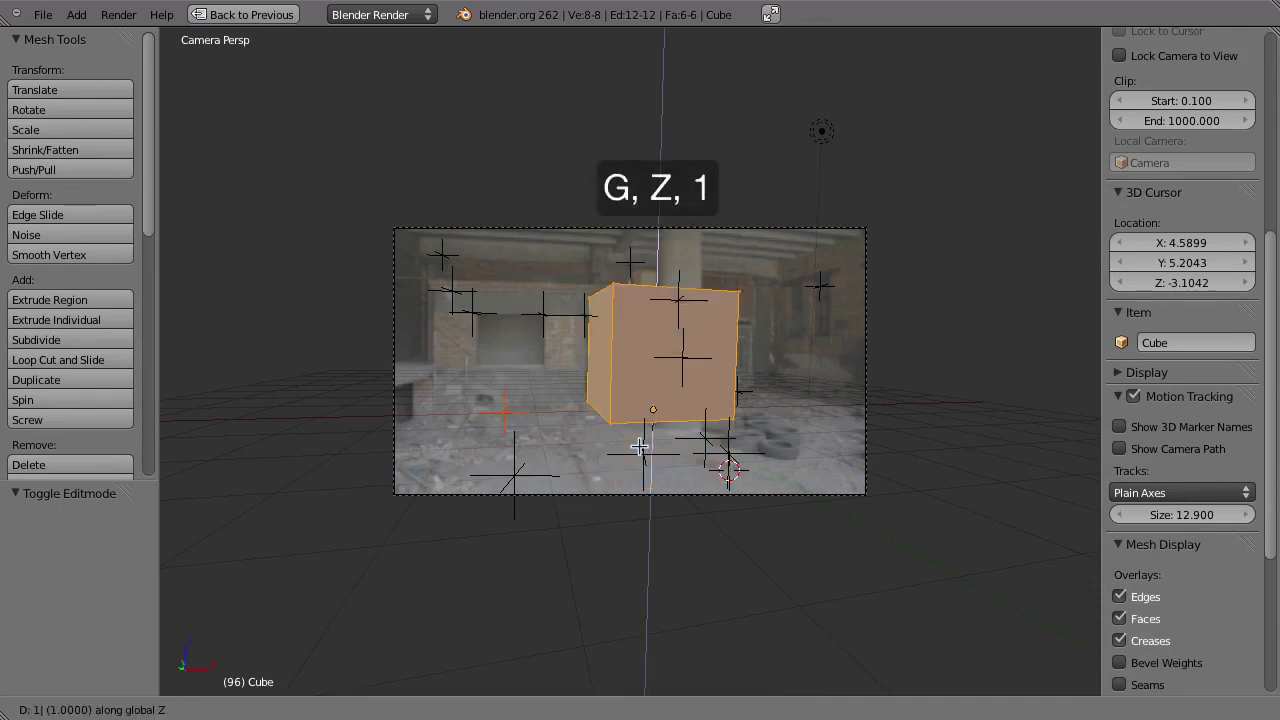
{"action": "key", "text": "Return"}
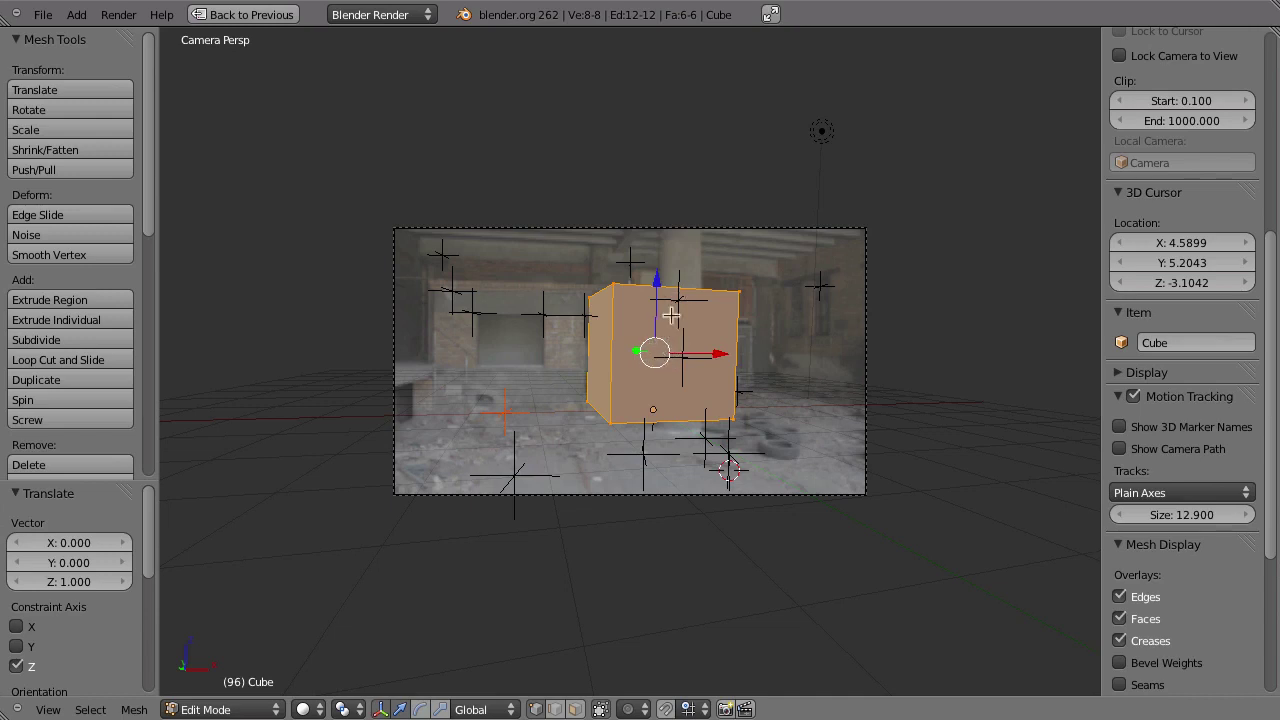
{"action": "key", "text": "Tab"}
Step: Check the cube's base against the grid, shift the cube along X in the camera view and scale it to about 0.402
{"action": "middle_click_drag", "start_coordinate": [620, 345], "coordinate": [578, 527]}
{"action": "scroll", "coordinate": [590, 480], "scroll_direction": "up", "scroll_amount": 6}
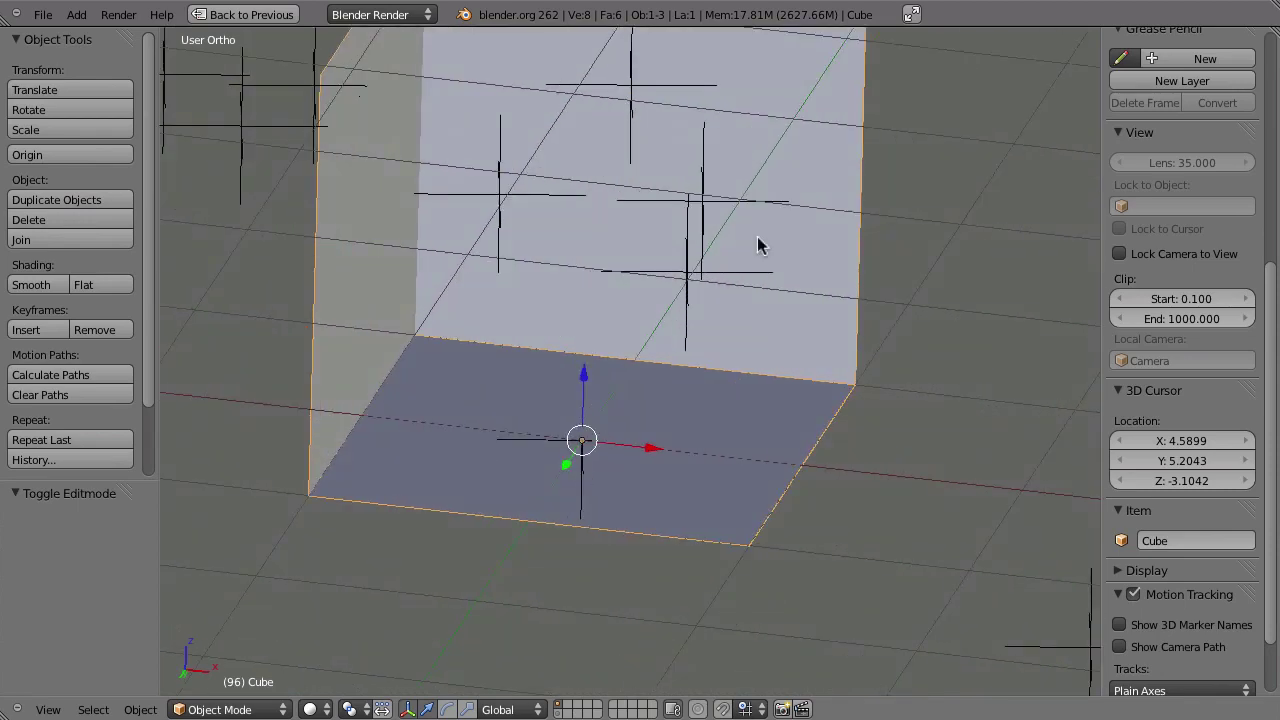
{"action": "key", "text": "KP_0"}
{"action": "left_click_drag", "start_coordinate": [712, 410], "coordinate": [820, 398]}
{"action": "left_click", "coordinate": [837, 423]}
{"action": "key", "text": "s"}
{"action": "left_click", "coordinate": [749, 417]}
Step: Move the cube along X to the track at the brick footing and scale it by about 1.708
{"action": "key", "text": "g"}
{"action": "key", "text": "x"}
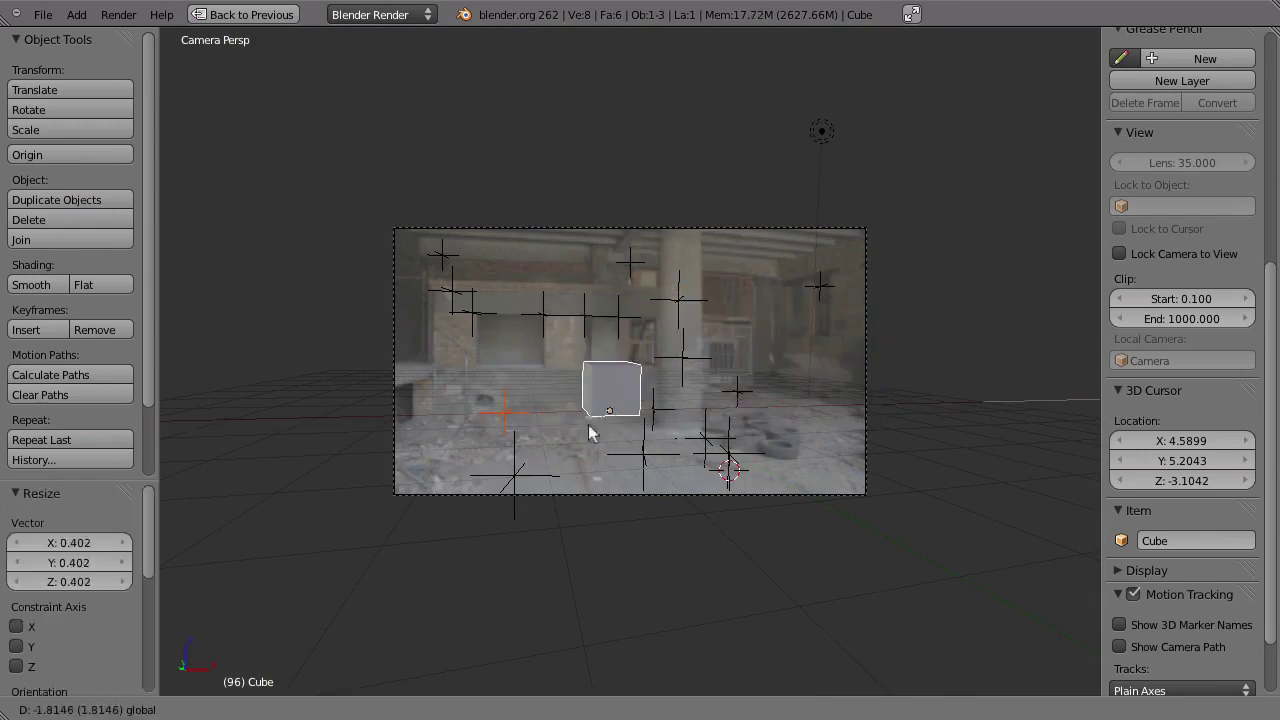
{"action": "left_click", "coordinate": [580, 451]}
{"action": "key", "text": "s"}
{"action": "left_click", "coordinate": [717, 510]}
Step: Play the footage in the camera view to check how well the cube and track points stick to the scene
{"action": "key", "text": "alt+a"}
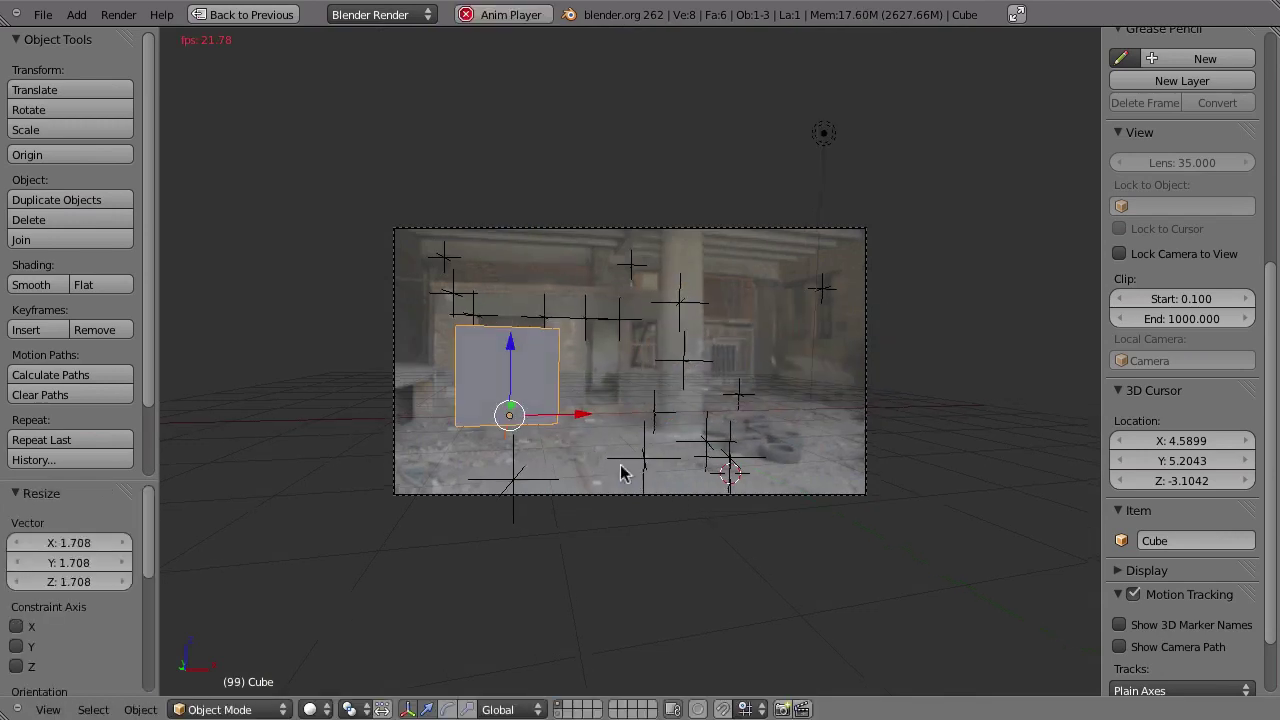
{"action": "scroll", "coordinate": [574, 481], "scroll_direction": "up", "scroll_amount": 5}
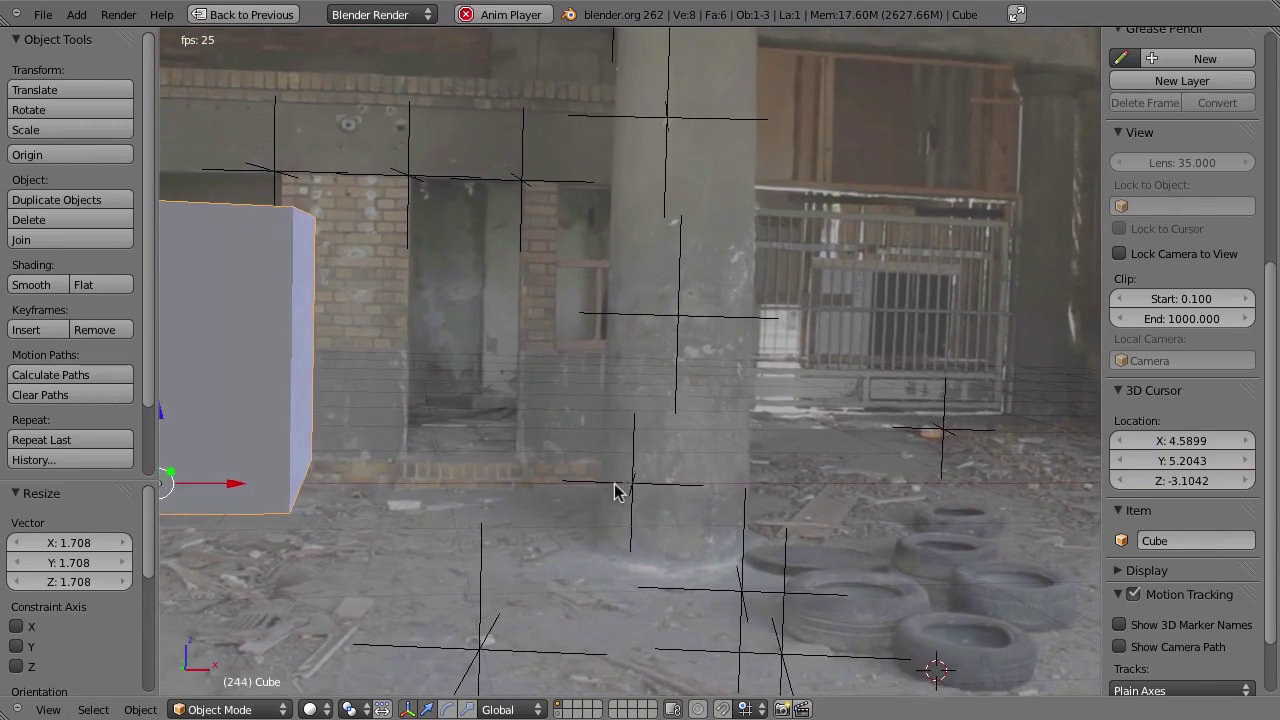
{"action": "key", "text": "Escape"}
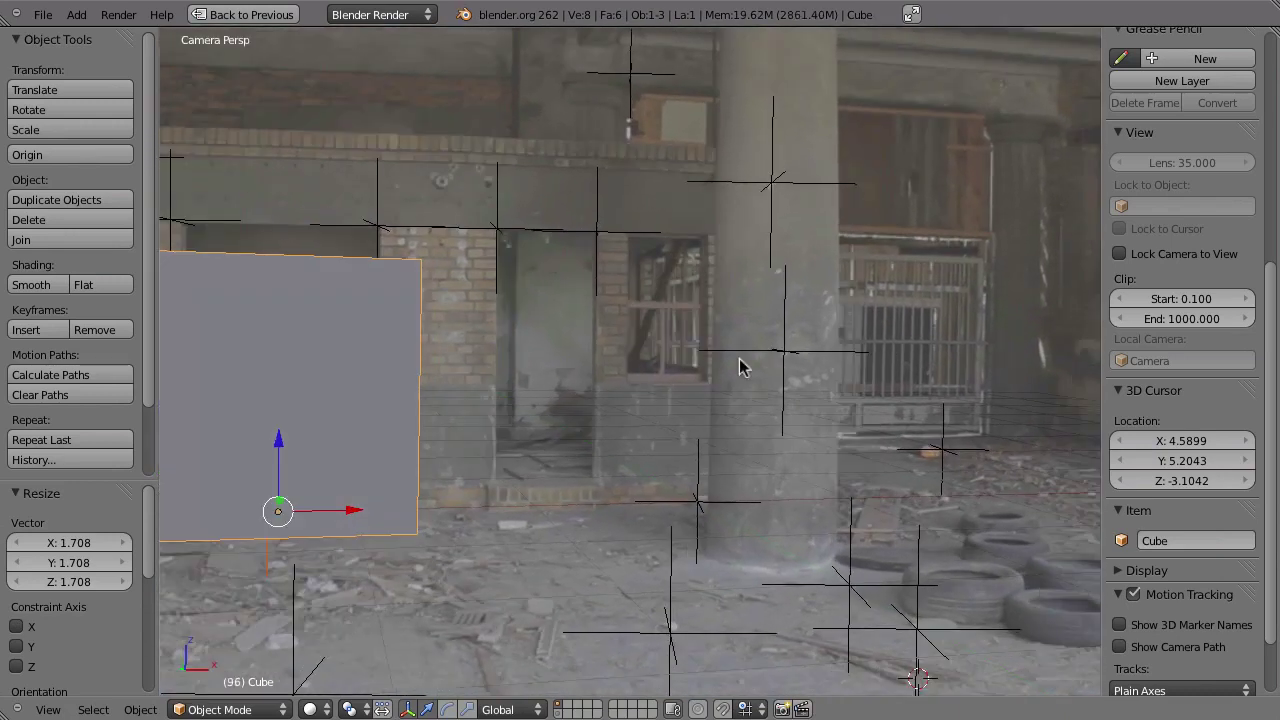
Step: Select the track point by the side wall's window and play the footage to check how closely it follows
{"action": "scroll", "coordinate": [669, 353], "scroll_direction": "down", "scroll_amount": 20, "text": "alt"}
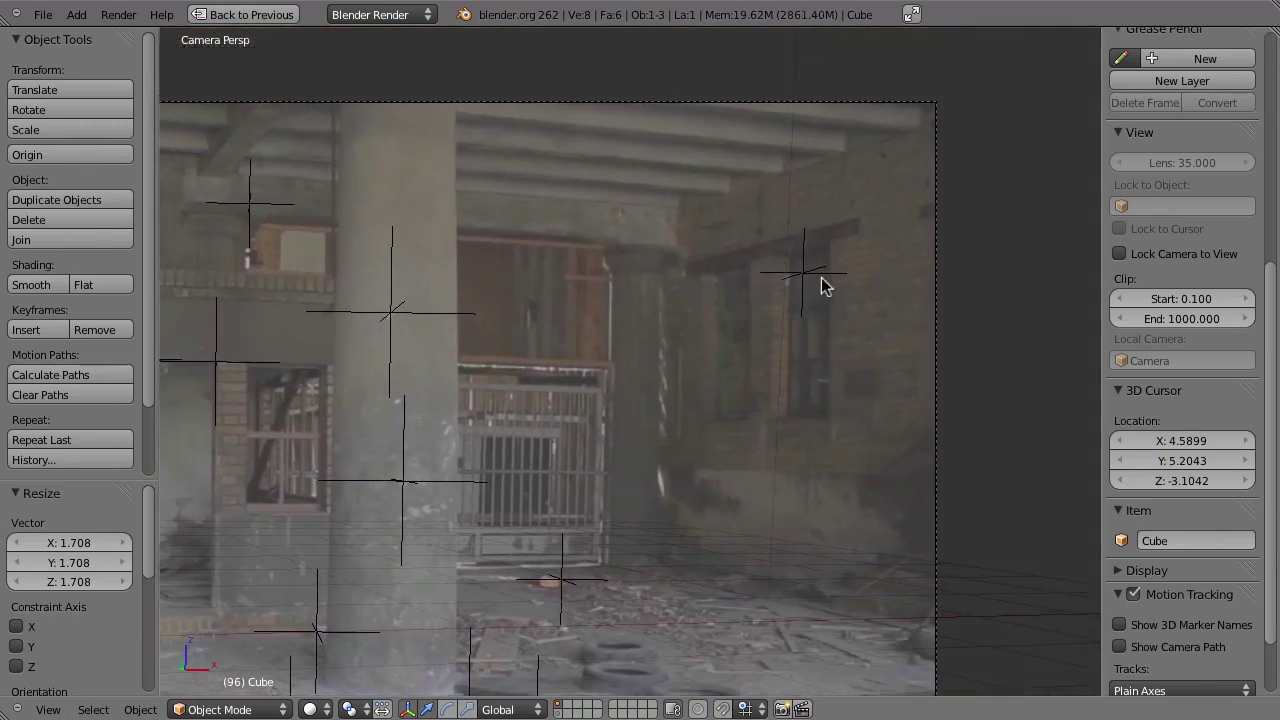
{"action": "middle_click_drag", "start_coordinate": [822, 288], "coordinate": [652, 342], "text": "shift"}
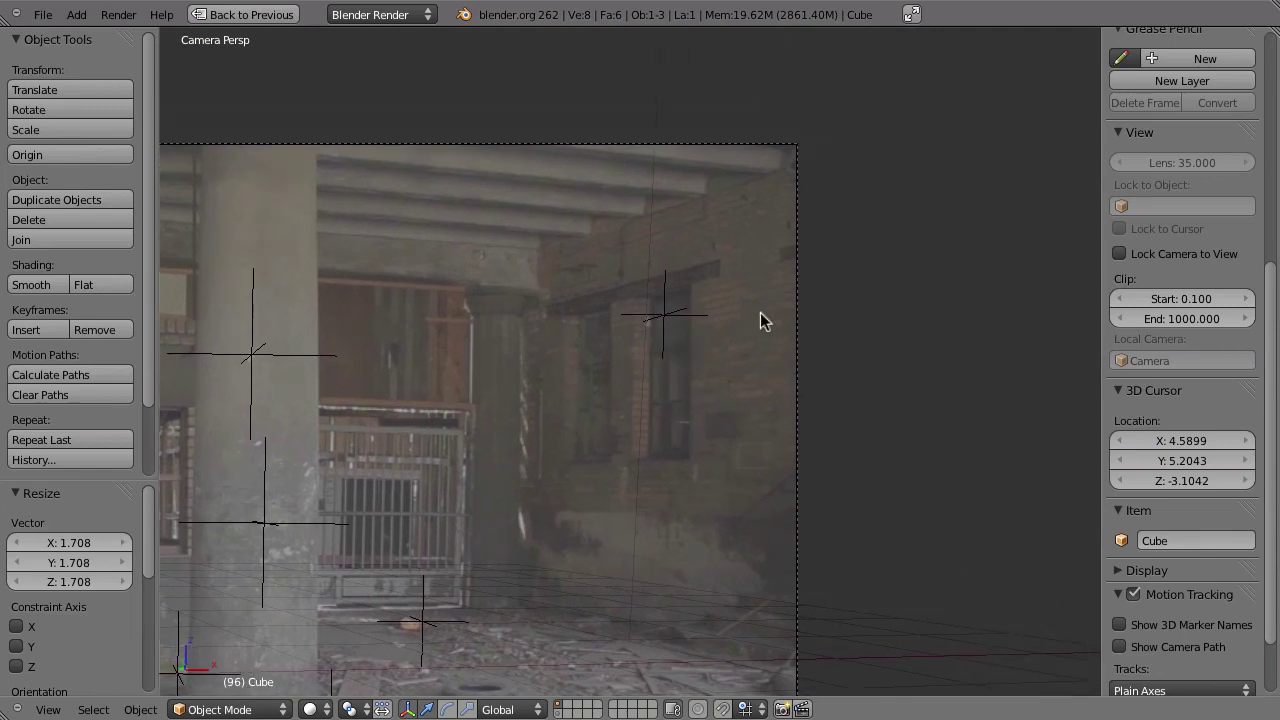
{"action": "scroll", "coordinate": [760, 320], "scroll_direction": "up", "scroll_amount": 4}
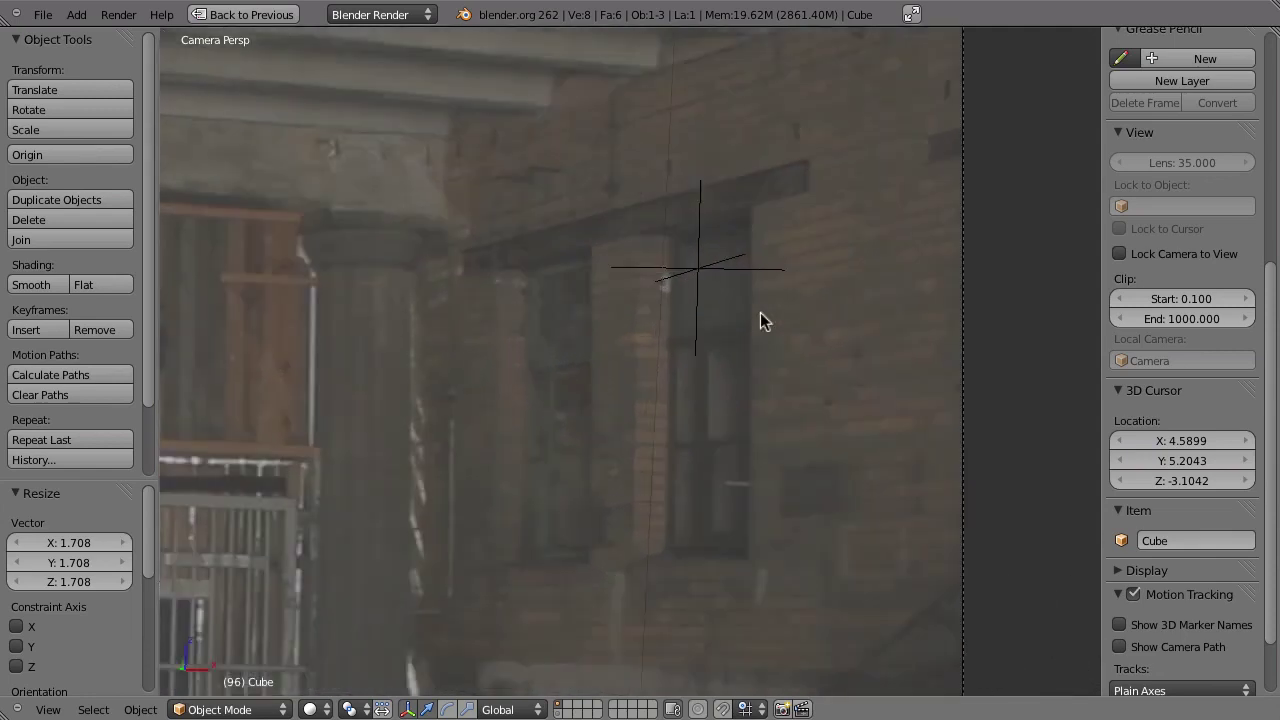
{"action": "right_click", "coordinate": [695, 291]}
{"action": "right_click", "coordinate": [695, 291]}
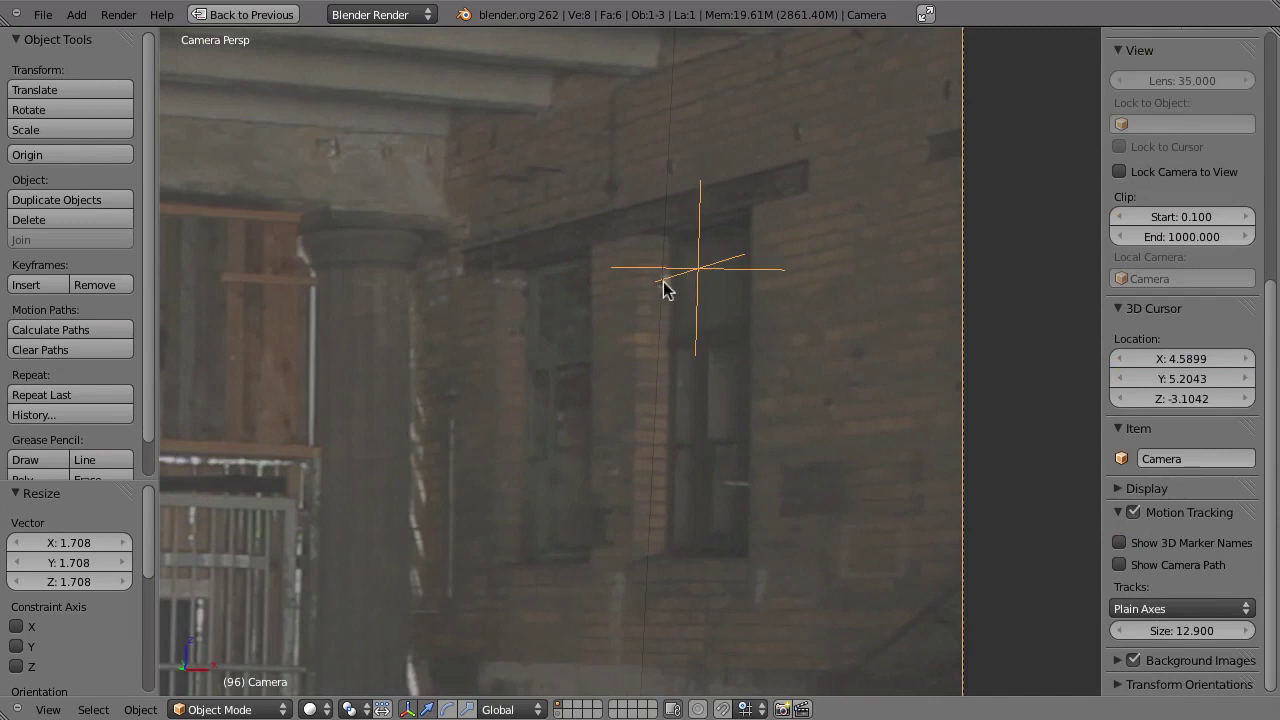
{"action": "key", "text": "alt+a"}
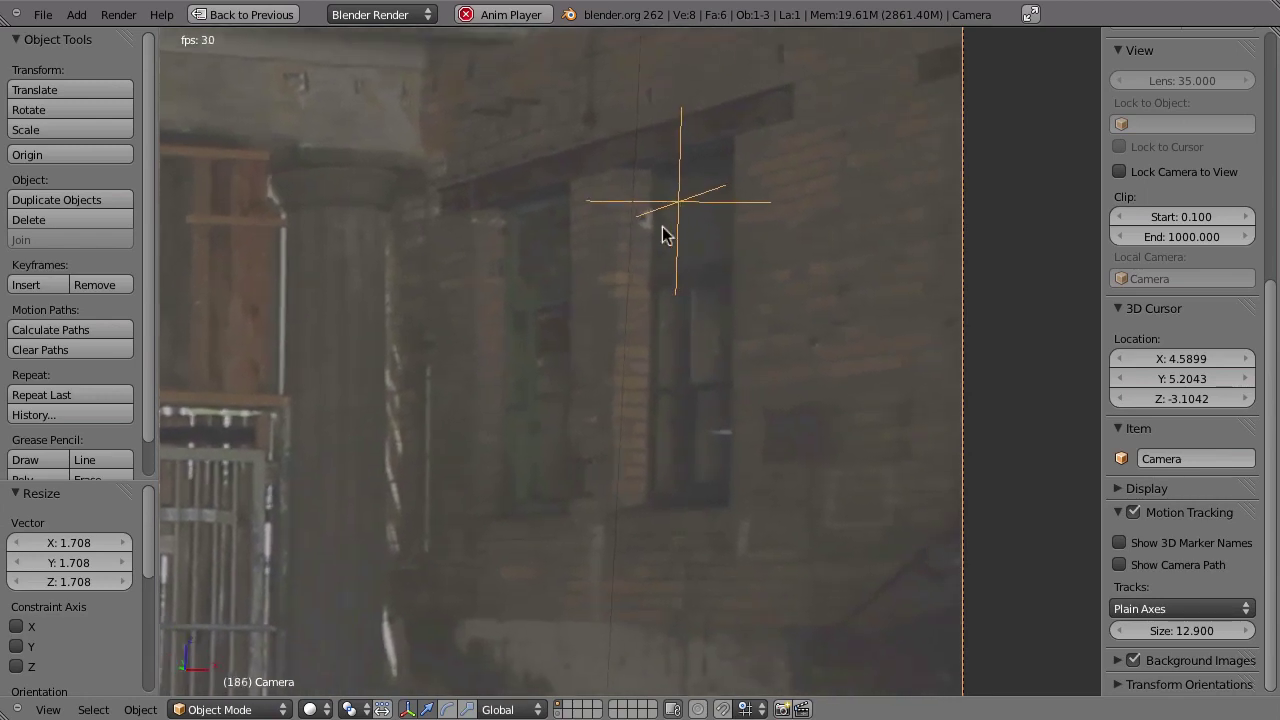
{"action": "key", "text": "Escape"}
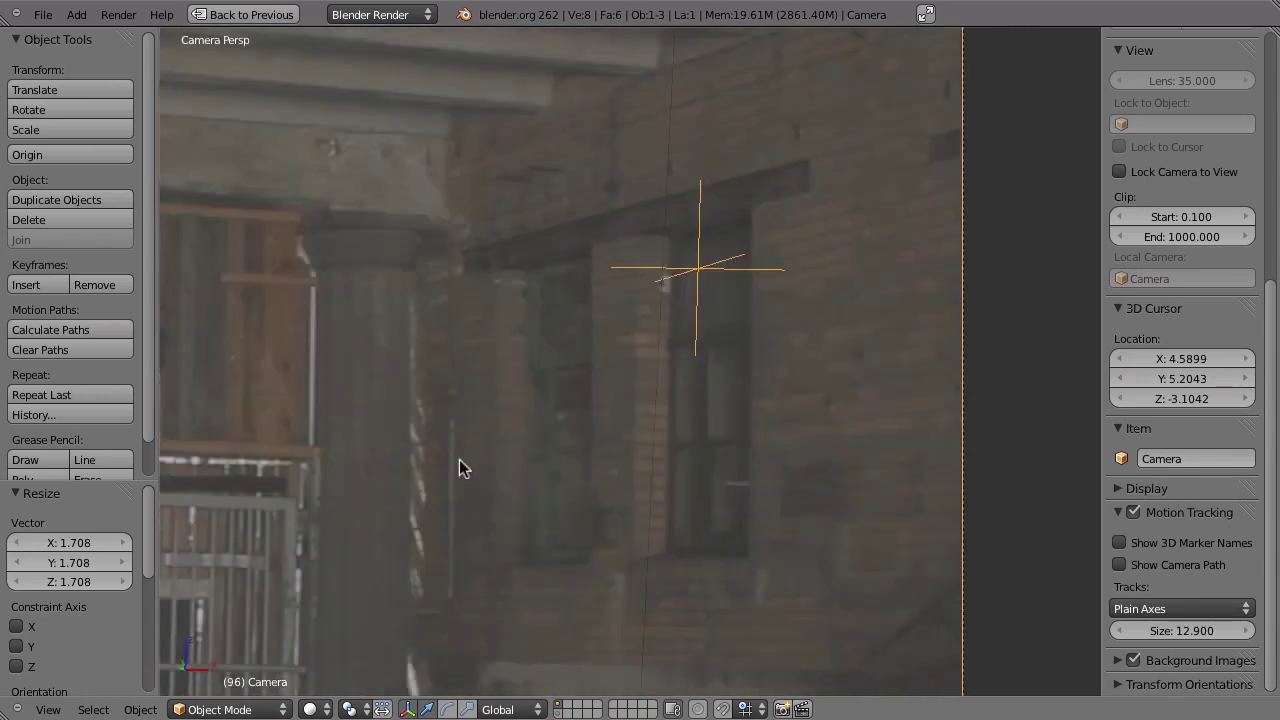
Step: Select the track point on the concrete beam above the brickwork and play the footage to check its drift
{"action": "mouse_move", "coordinate": [510, 431]}
{"action": "middle_mouse_down", "text": "shift"}
{"action": "mouse_move", "coordinate": [835, 424]}
{"action": "mouse_move", "coordinate": [499, 334]}
{"action": "mouse_move", "coordinate": [704, 406]}
{"action": "mouse_move", "coordinate": [577, 437]}
{"action": "mouse_move", "coordinate": [643, 323]}
{"action": "middle_mouse_up", "text": "shift"}
{"action": "right_click", "coordinate": [641, 258]}
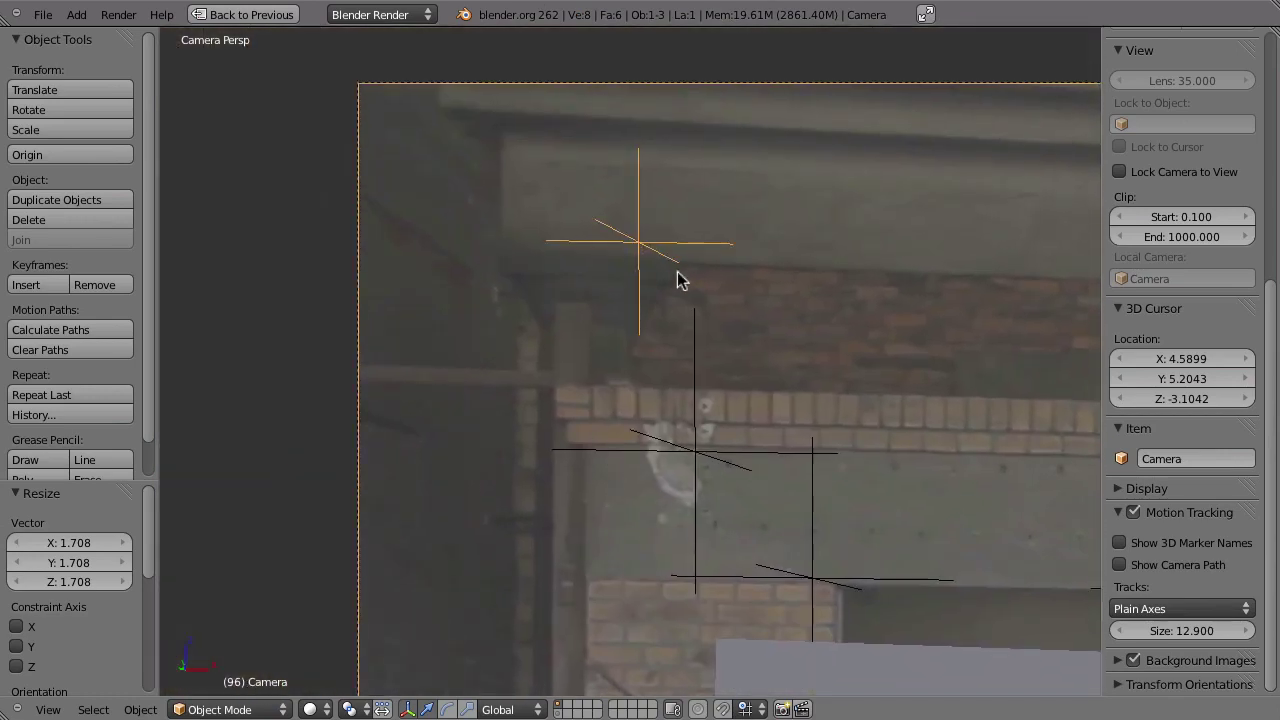
{"action": "key", "text": "alt+a"}
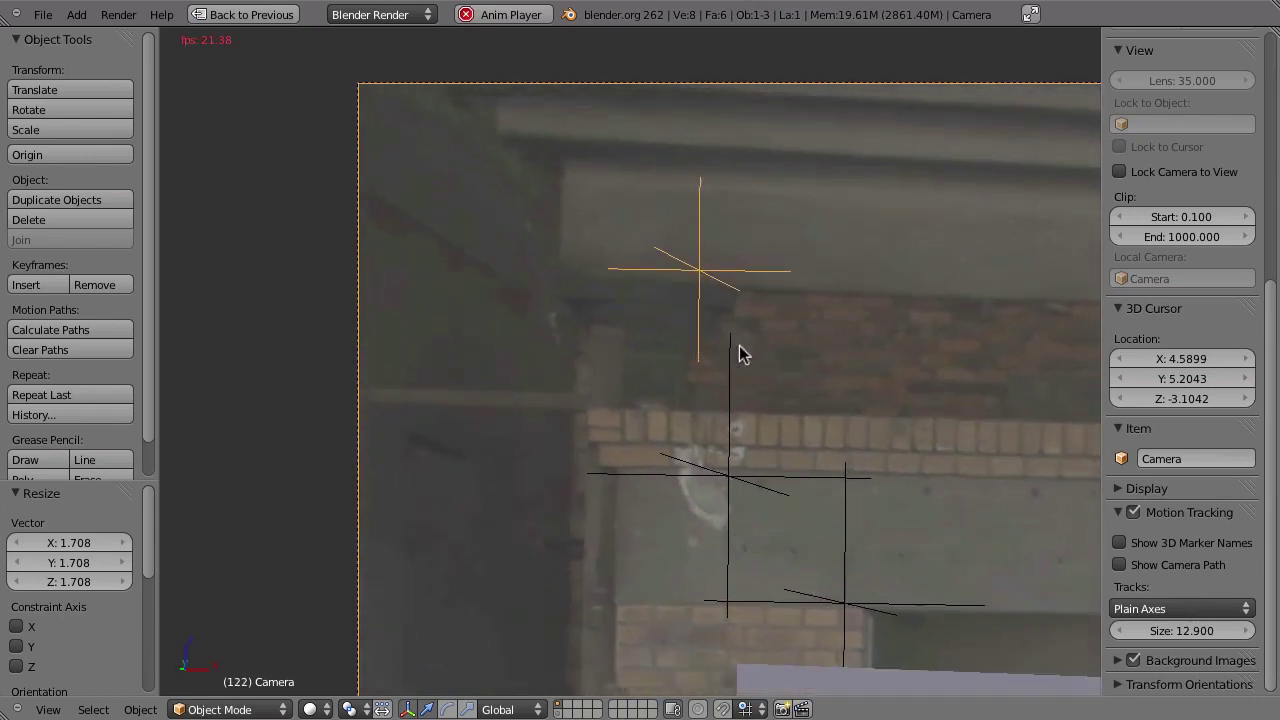
{"action": "key", "text": "Escape"}
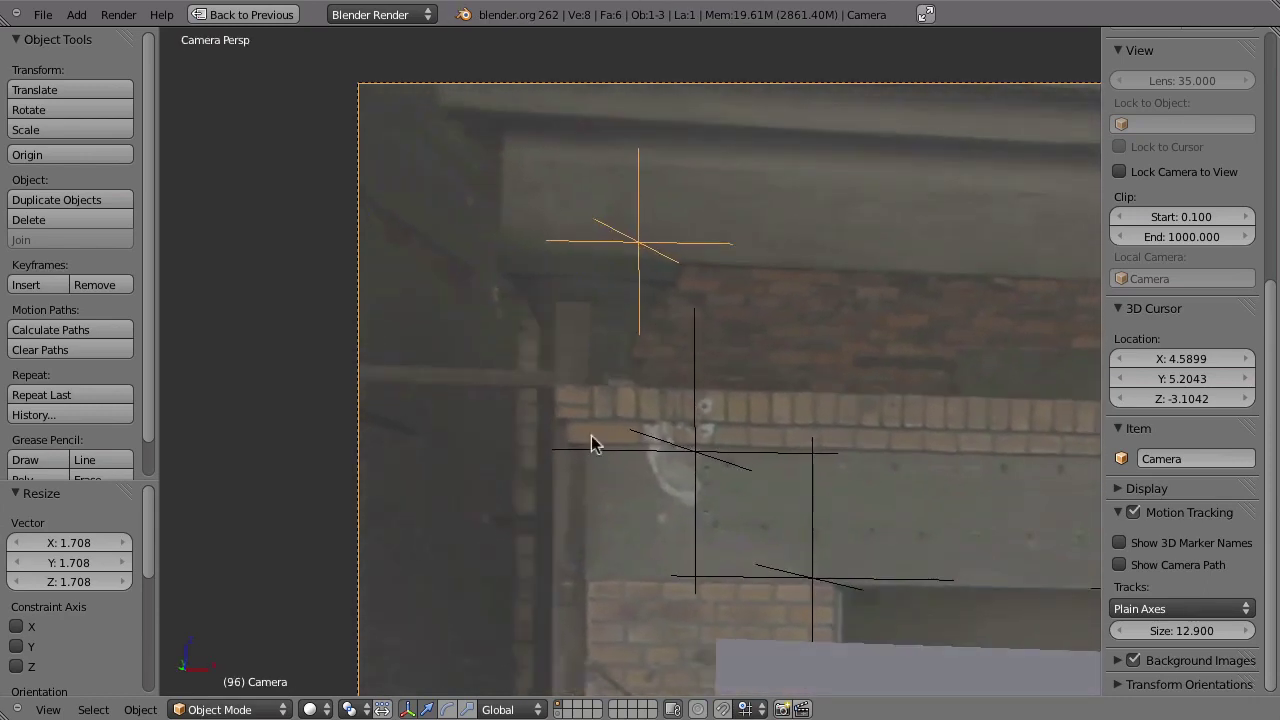
{"action": "scroll", "coordinate": [591, 445], "scroll_direction": "down", "scroll_amount": 6}
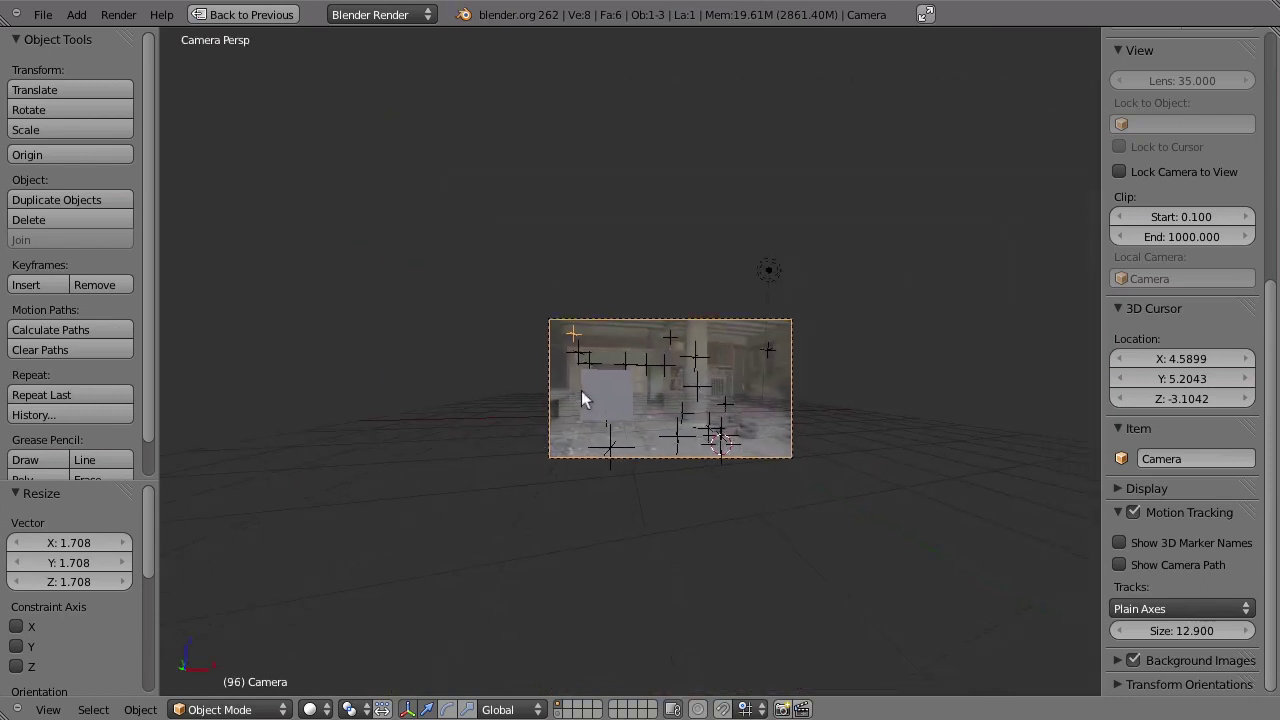
{"action": "middle_click_drag", "start_coordinate": [584, 399], "coordinate": [546, 376], "text": "shift"}
{"action": "scroll", "coordinate": [546, 376], "scroll_direction": "up", "scroll_amount": 2}
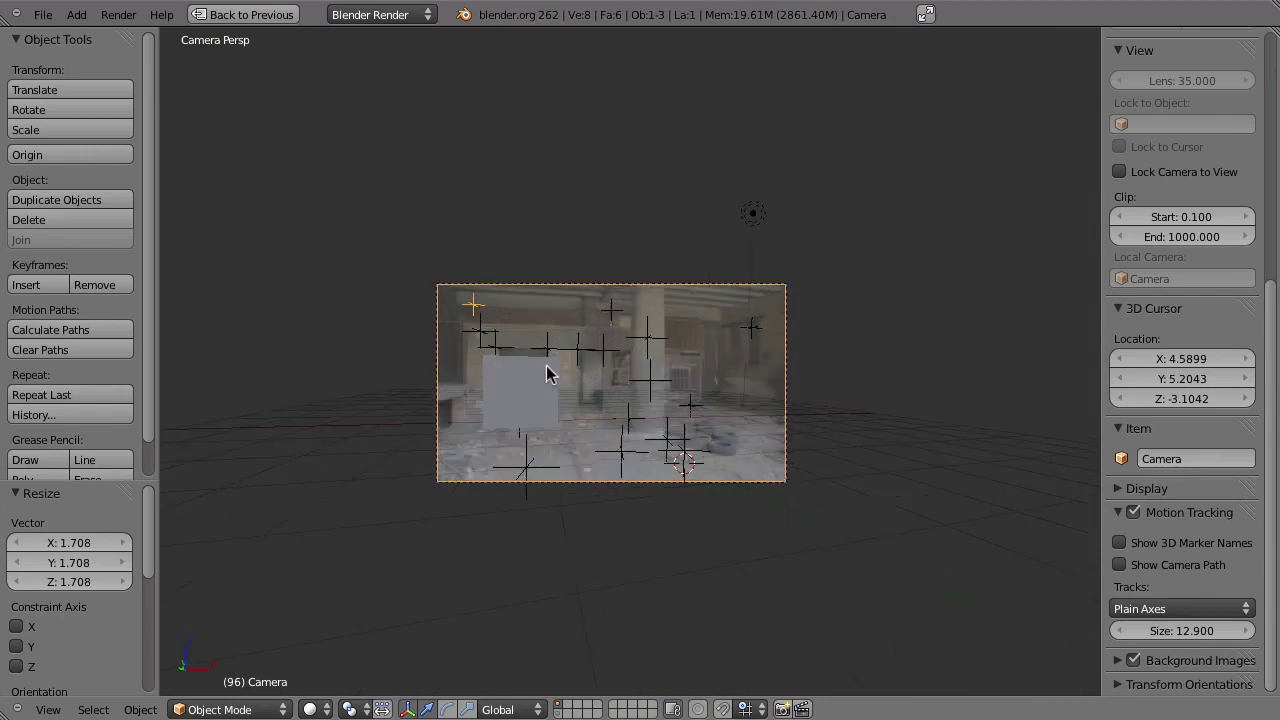
{"action": "key", "text": "ctrl+Up"}
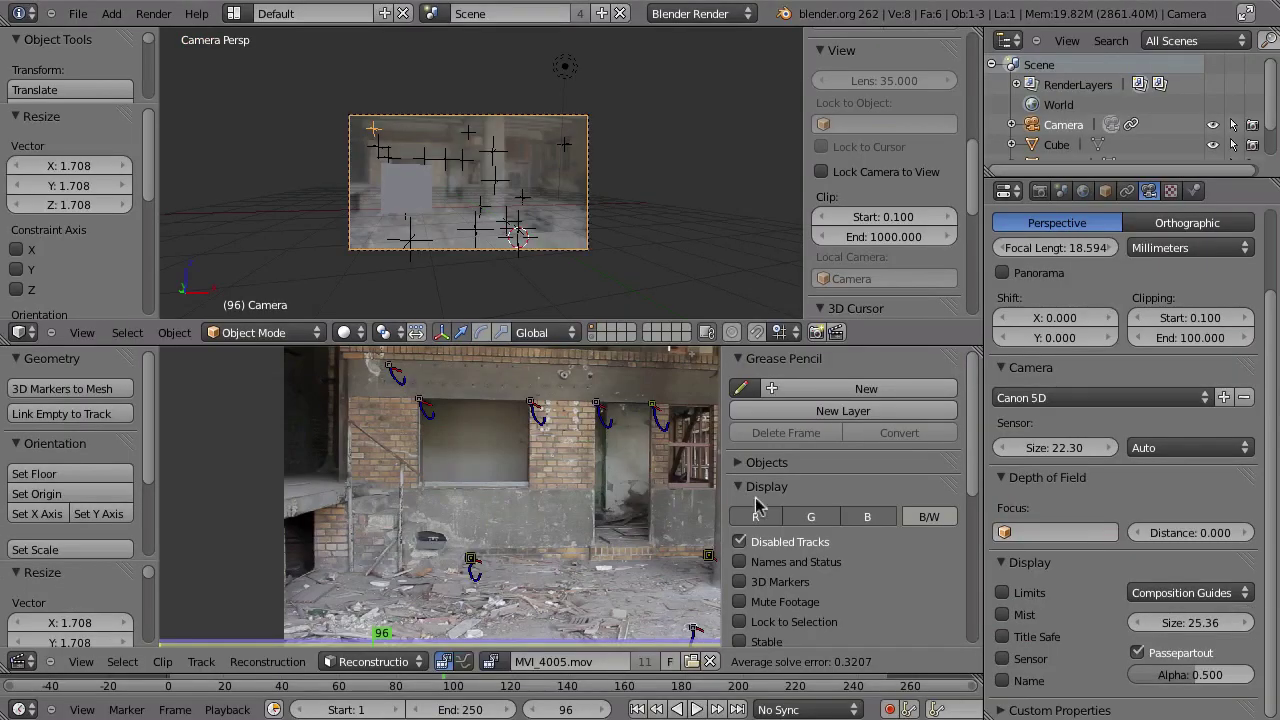
Step: Review the beam track's average error and the clip's camera data and lens distortion in a full-screen clip editor
{"action": "key", "text": "ctrl+Up"}
{"action": "scroll", "coordinate": [1150, 410], "scroll_direction": "down", "scroll_amount": 8}
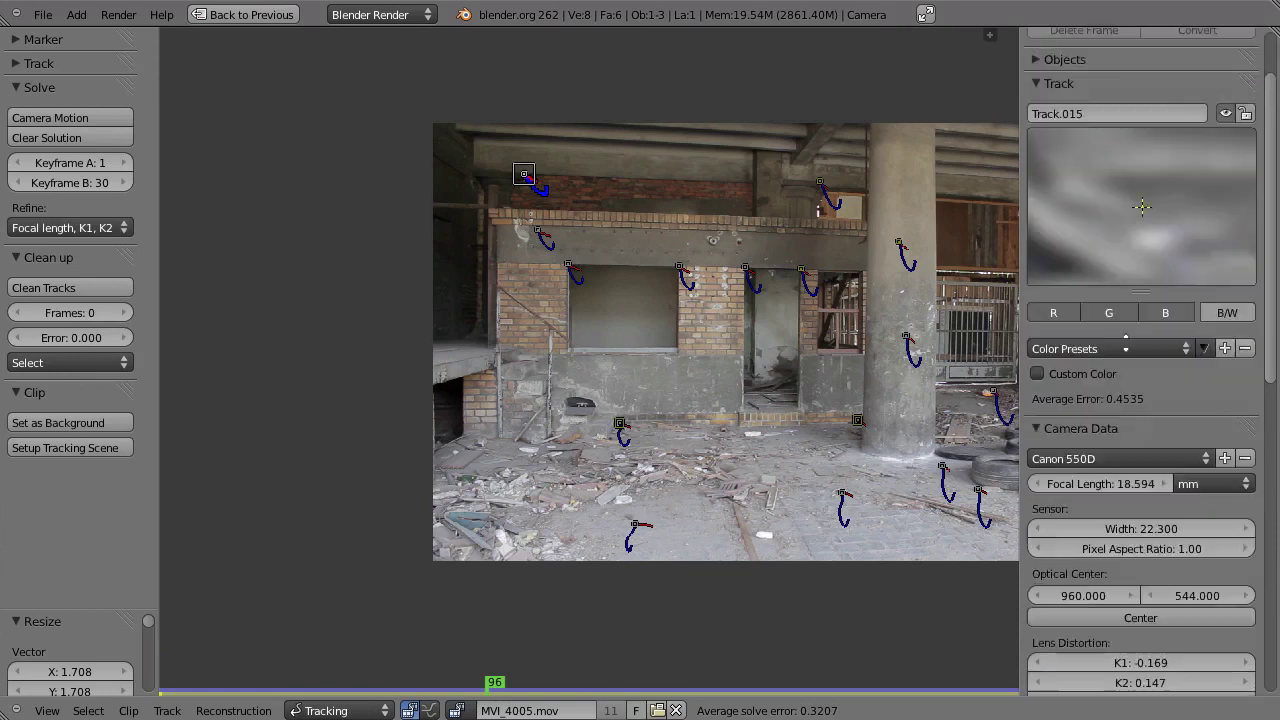
{"action": "scroll", "coordinate": [1130, 430], "scroll_direction": "down", "scroll_amount": 1}
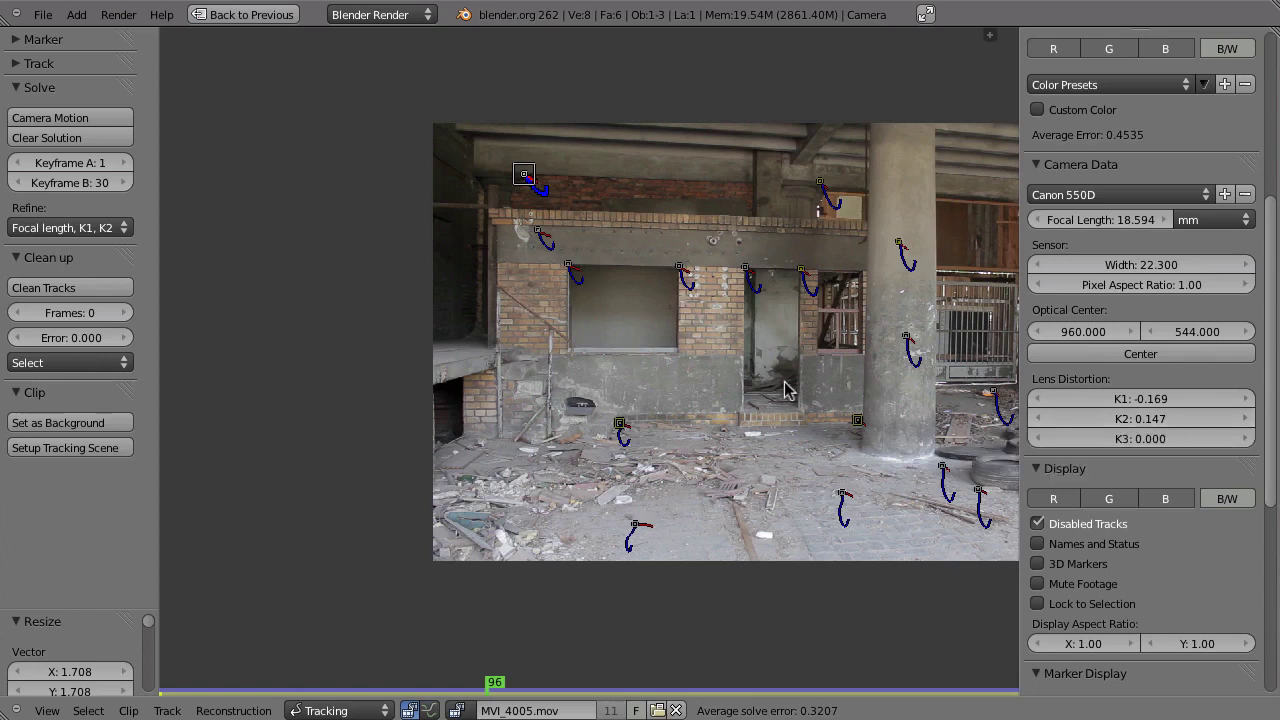
{"action": "key", "text": "ctrl+Up"}
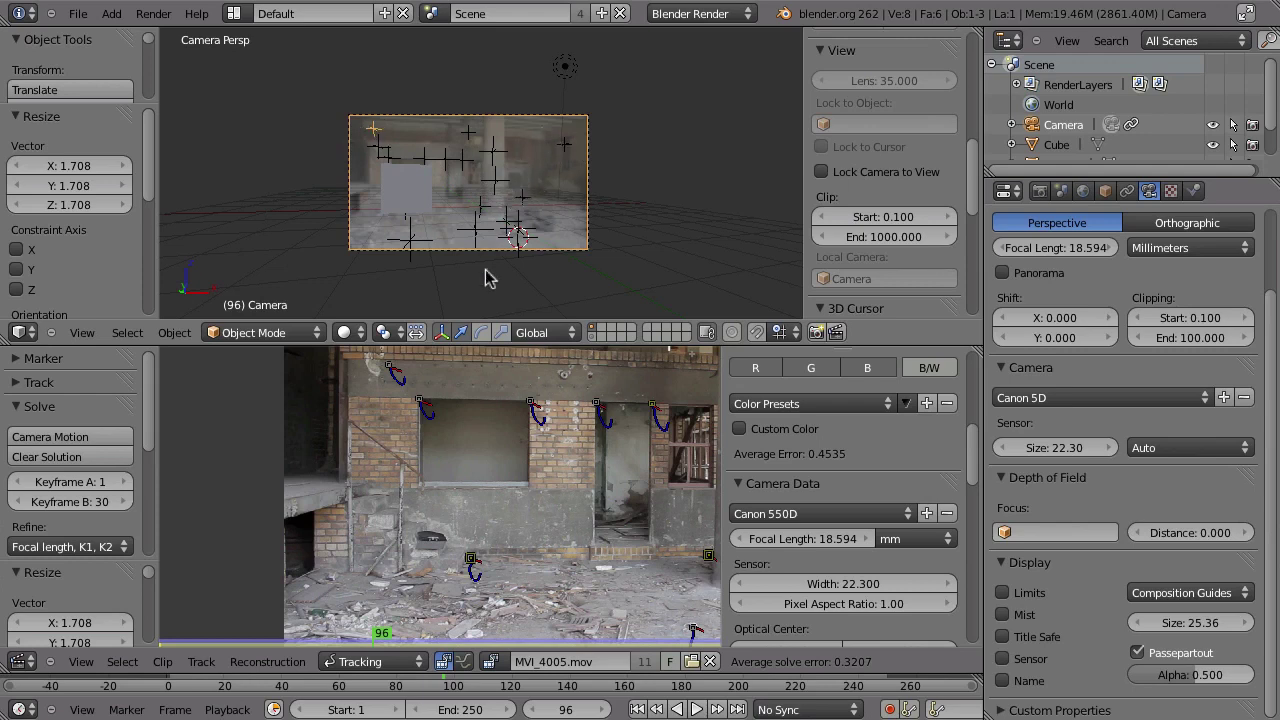
Step: In a full-screen clip editor, collapse the marker display and tracking settings and enable the clip's Proxy / Timecode options
{"action": "key", "text": "ctrl+Up"}
{"action": "key", "text": "Home"}
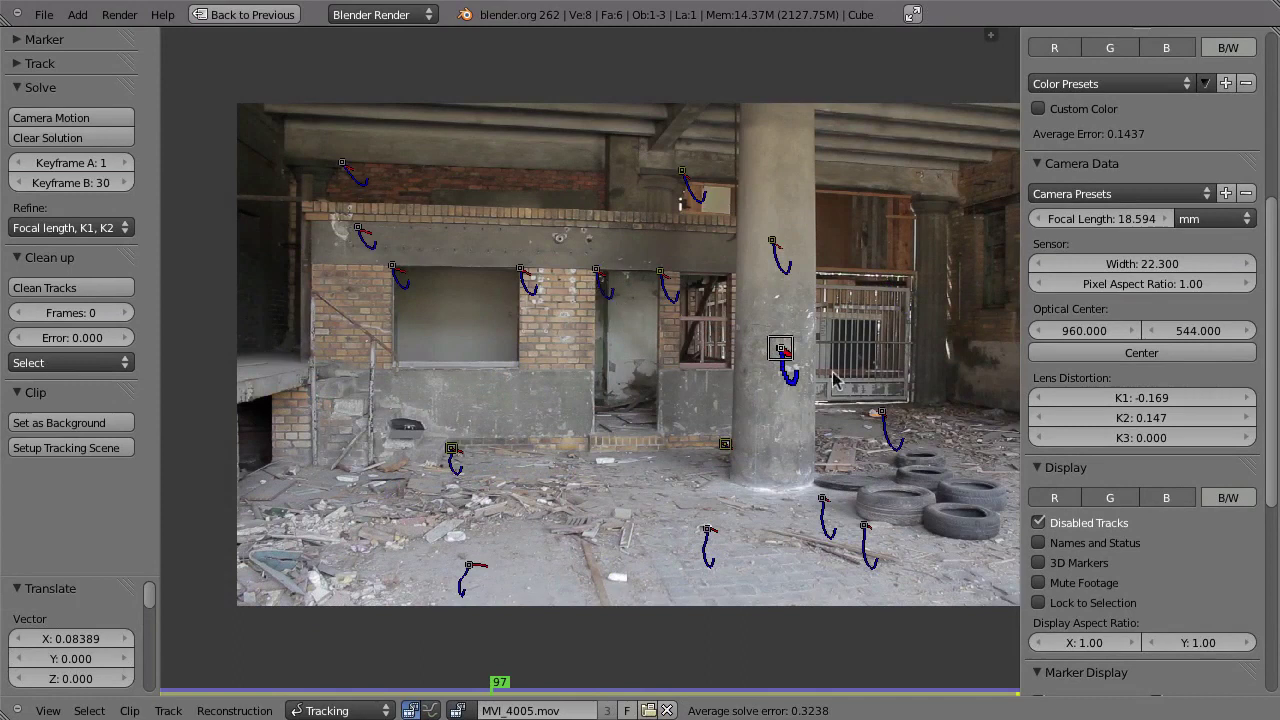
{"action": "left_click_drag", "start_coordinate": [1268, 273], "coordinate": [1266, 460]}
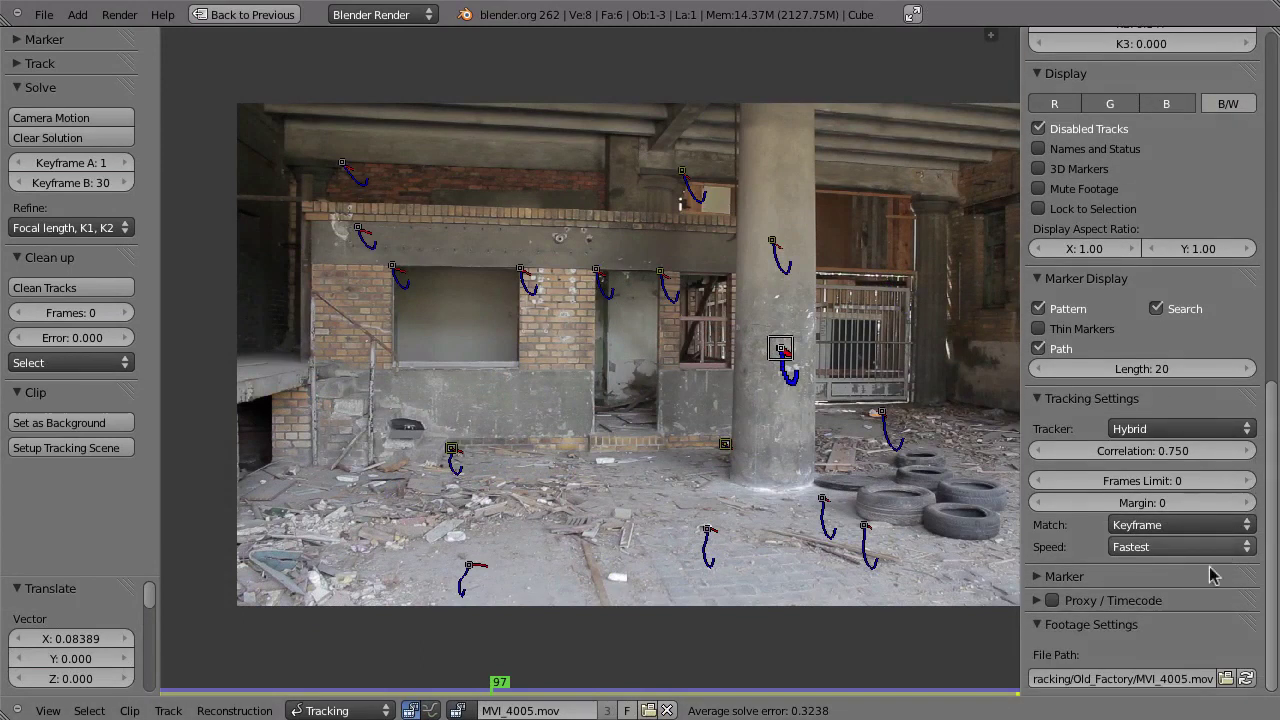
{"action": "left_click", "coordinate": [1044, 400]}
{"action": "left_click", "coordinate": [1044, 282]}
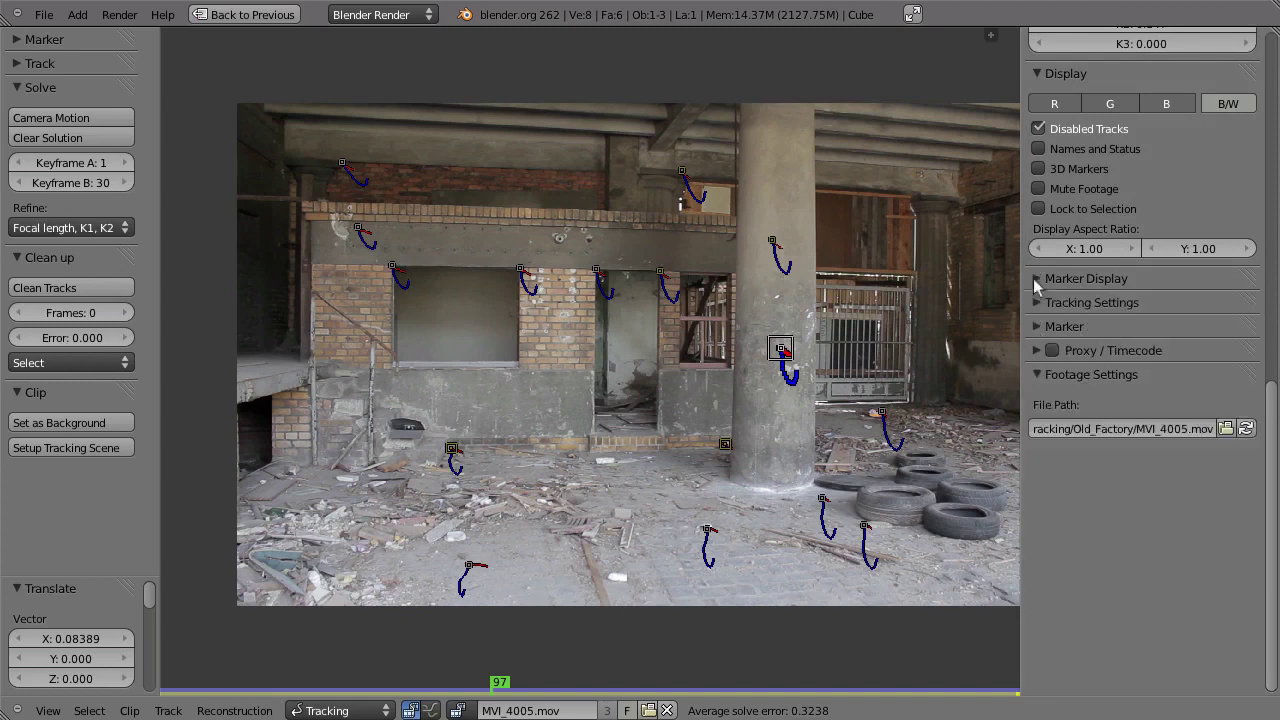
{"action": "left_click", "coordinate": [1030, 353]}
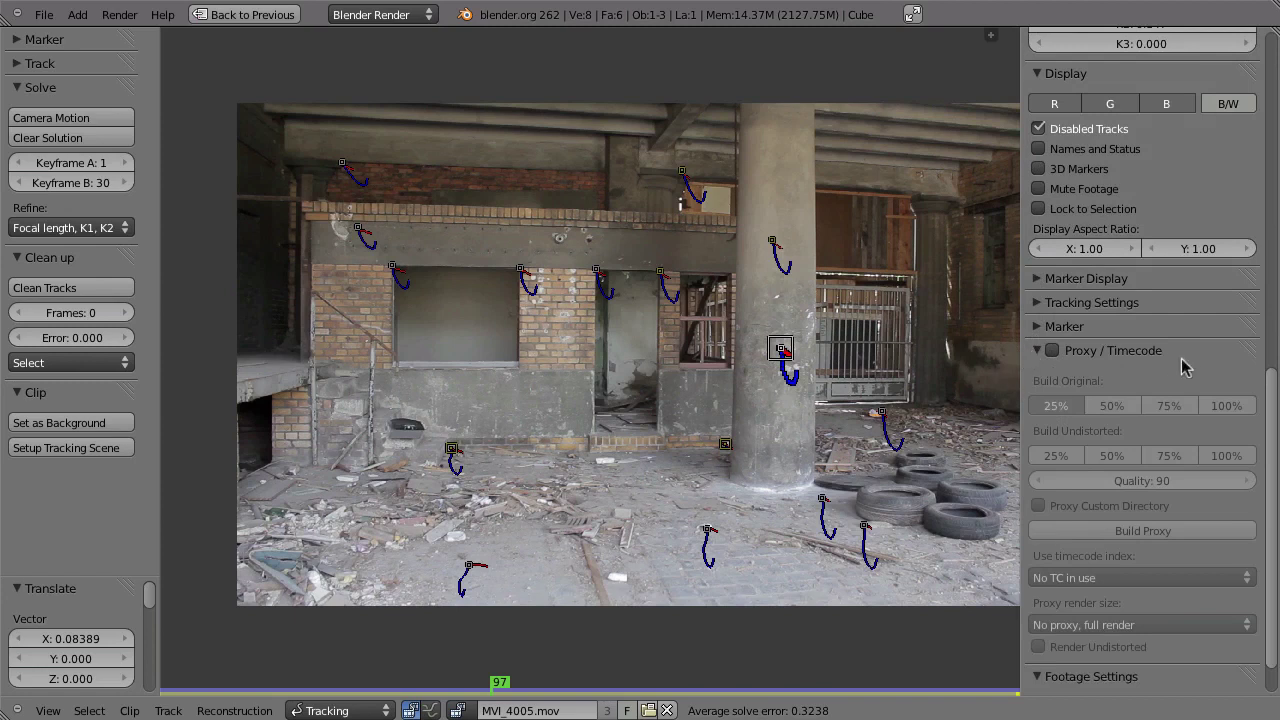
{"action": "left_click", "coordinate": [1052, 352]}
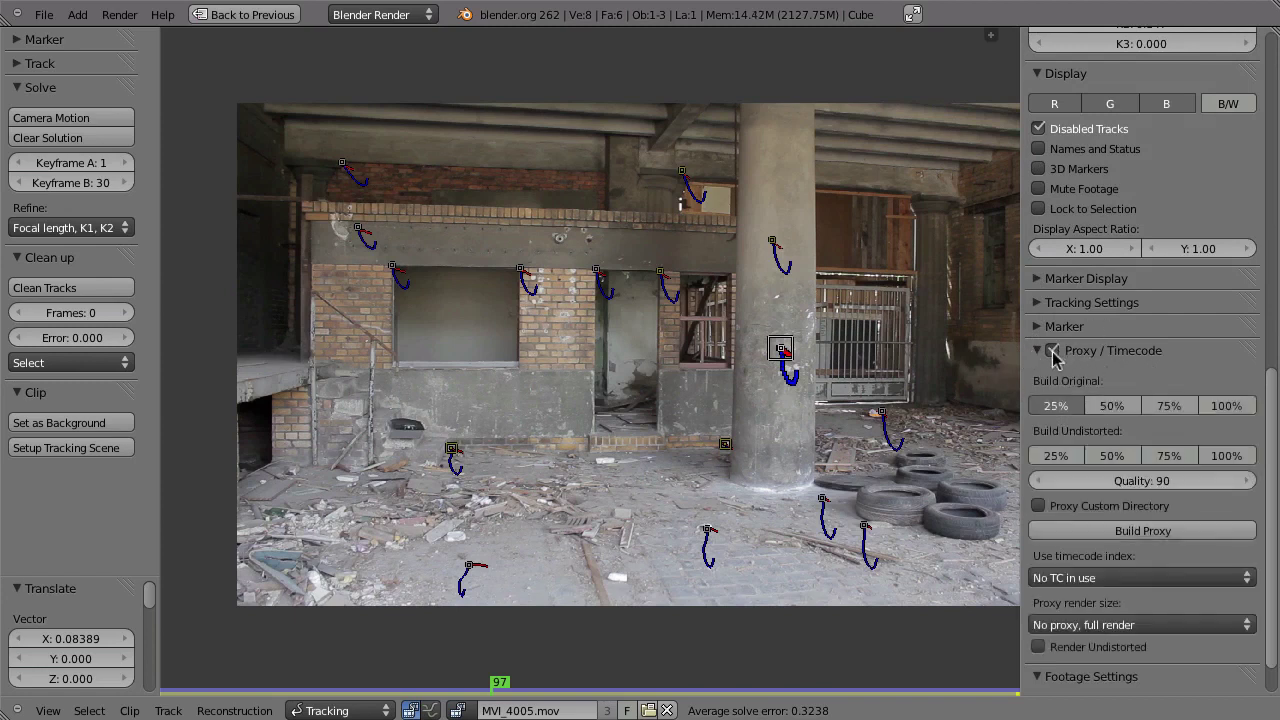
{"action": "left_click", "coordinate": [1118, 408]}
Step: Toggle Render Undistorted on and off to compare the original and undistorted footage, leaving it enabled
{"action": "left_click", "coordinate": [1040, 647]}
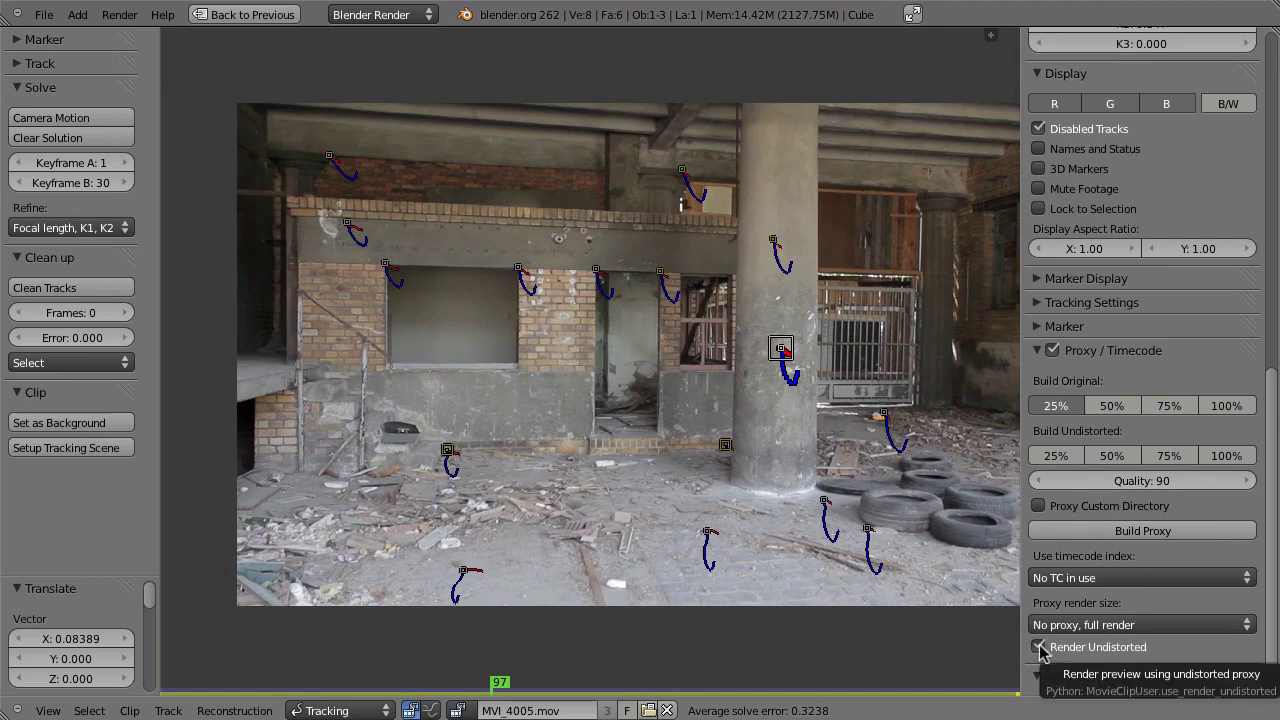
{"action": "left_click", "coordinate": [1040, 647]}
{"action": "left_click", "coordinate": [1040, 647]}
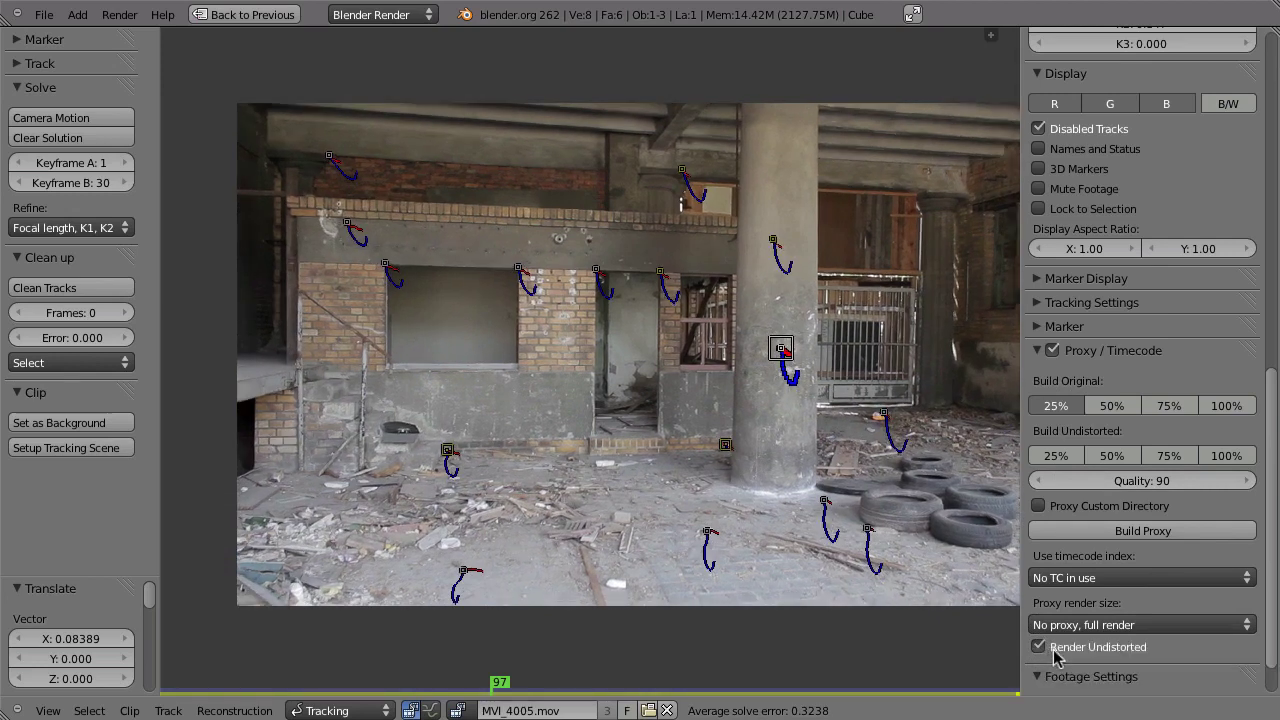
{"action": "left_click", "coordinate": [1054, 651]}
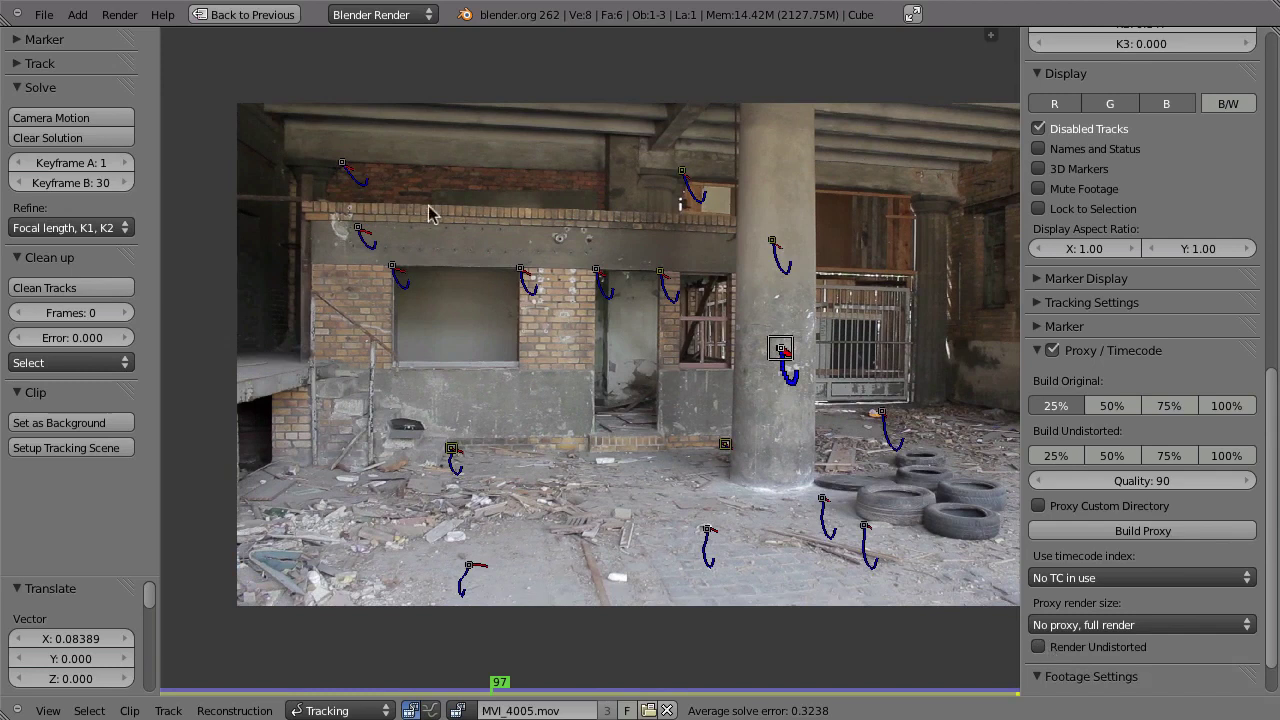
{"action": "left_click", "coordinate": [1040, 648]}
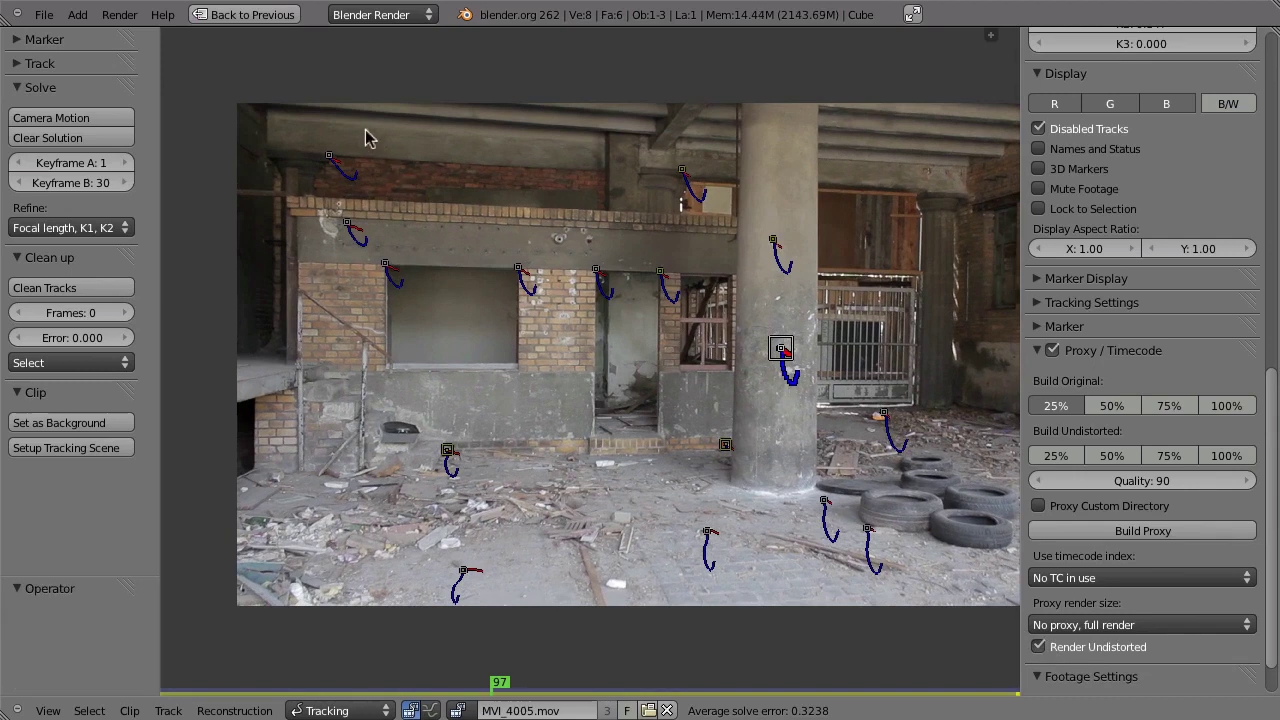
Step: Check the ceiling beam's straightness with a temporary straight grease pencil line, delete it, and turn off Render Undistorted
{"action": "mouse_move", "coordinate": [328, 110]}
{"action": "left_mouse_down"}
{"action": "mouse_move", "coordinate": [755, 158]}
{"action": "mouse_move", "coordinate": [902, 165]}
{"action": "mouse_move", "coordinate": [1004, 148]}
{"action": "left_mouse_up"}
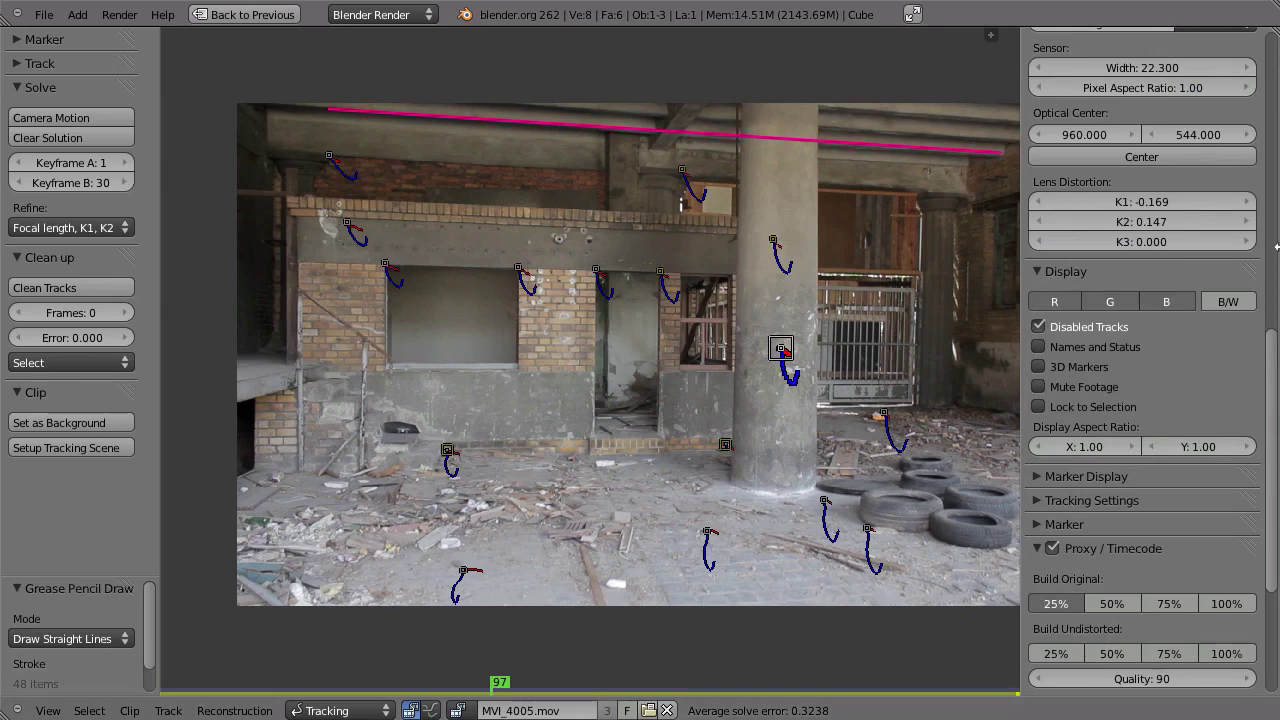
{"action": "left_click_drag", "start_coordinate": [1266, 286], "coordinate": [1270, 62]}
{"action": "left_click", "coordinate": [1246, 60]}
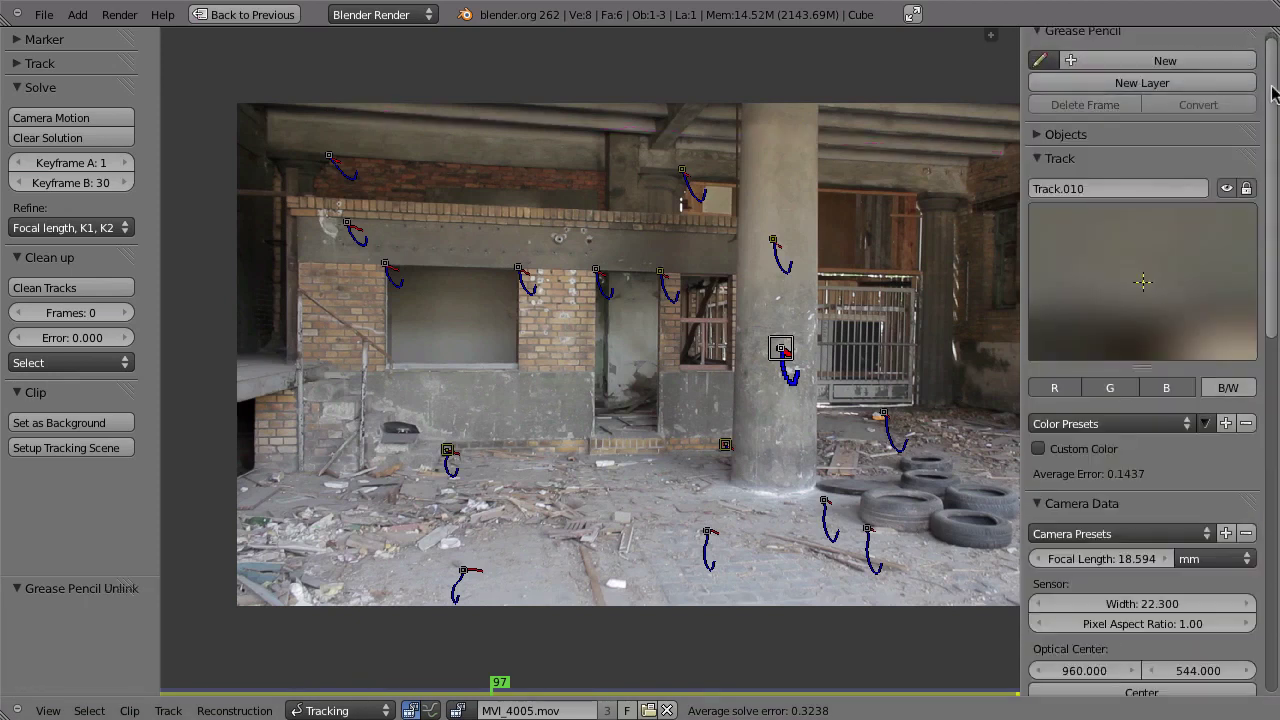
{"action": "scroll", "coordinate": [1230, 357], "scroll_direction": "down", "scroll_amount": 15}
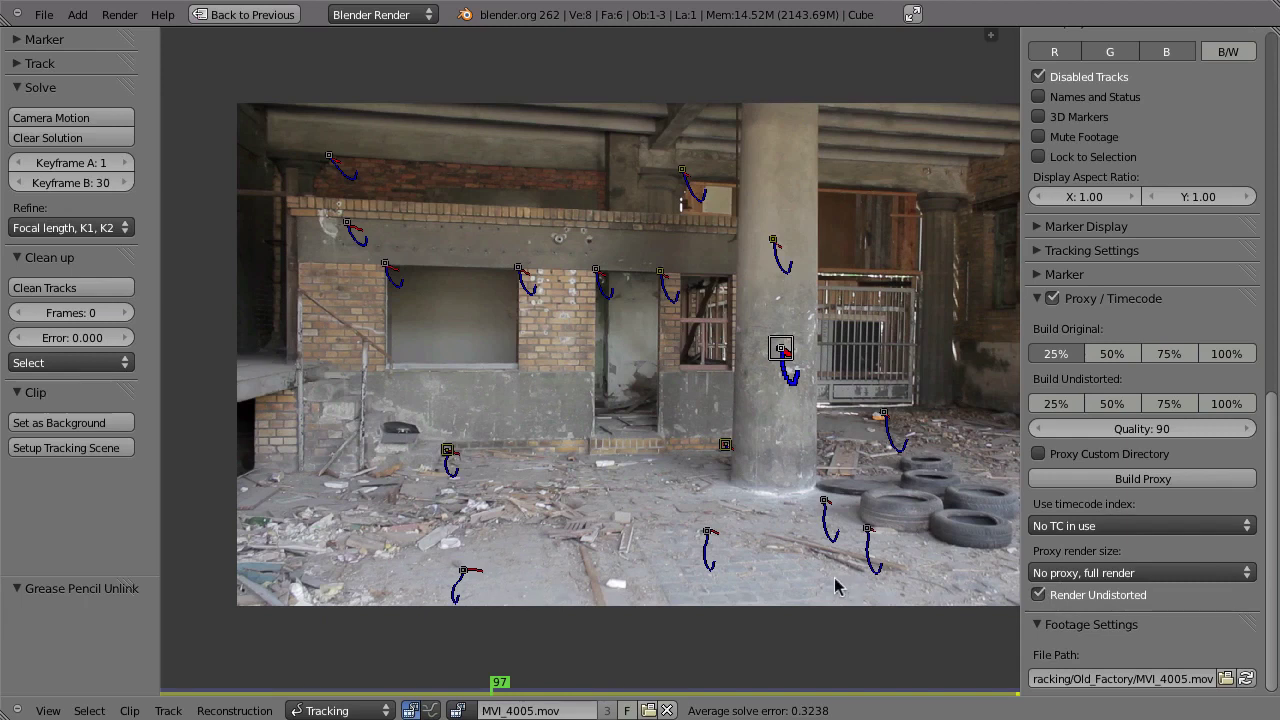
{"action": "left_click", "coordinate": [1039, 597]}
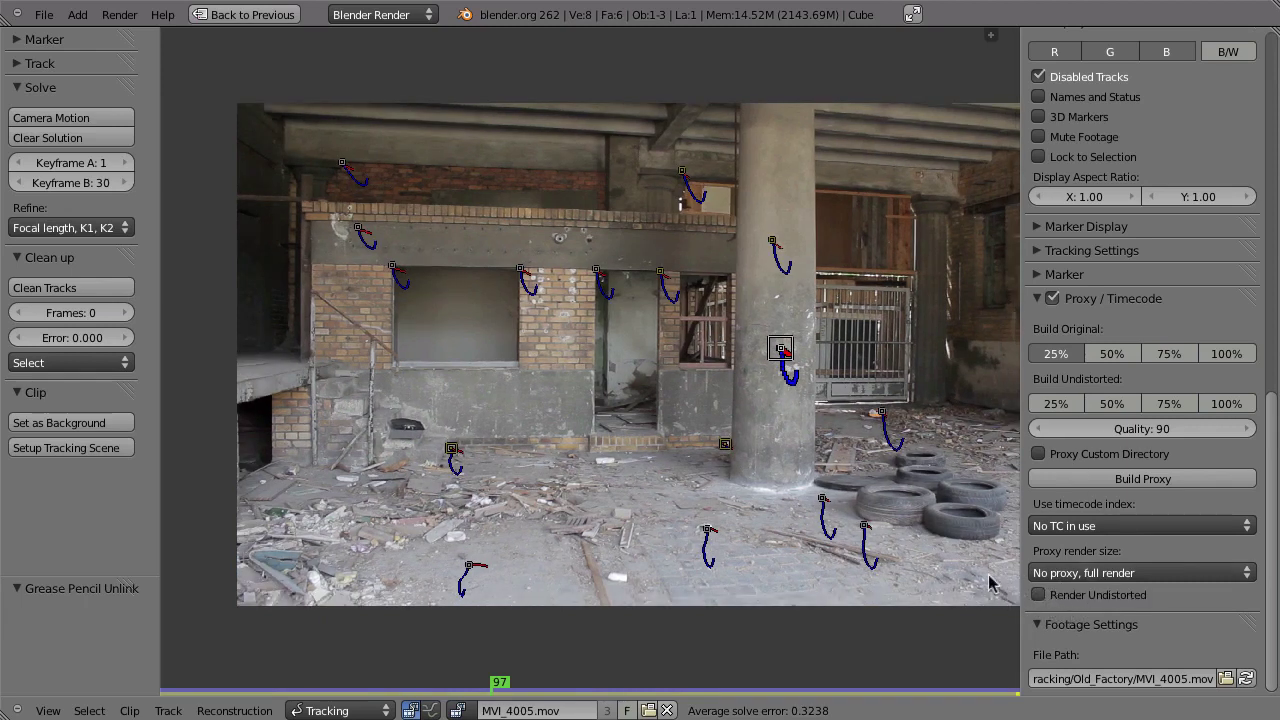
Step: Inspect the track points against the column and the brick side wall in a full-screen, close-up camera view
{"action": "key", "text": "ctrl+Up"}
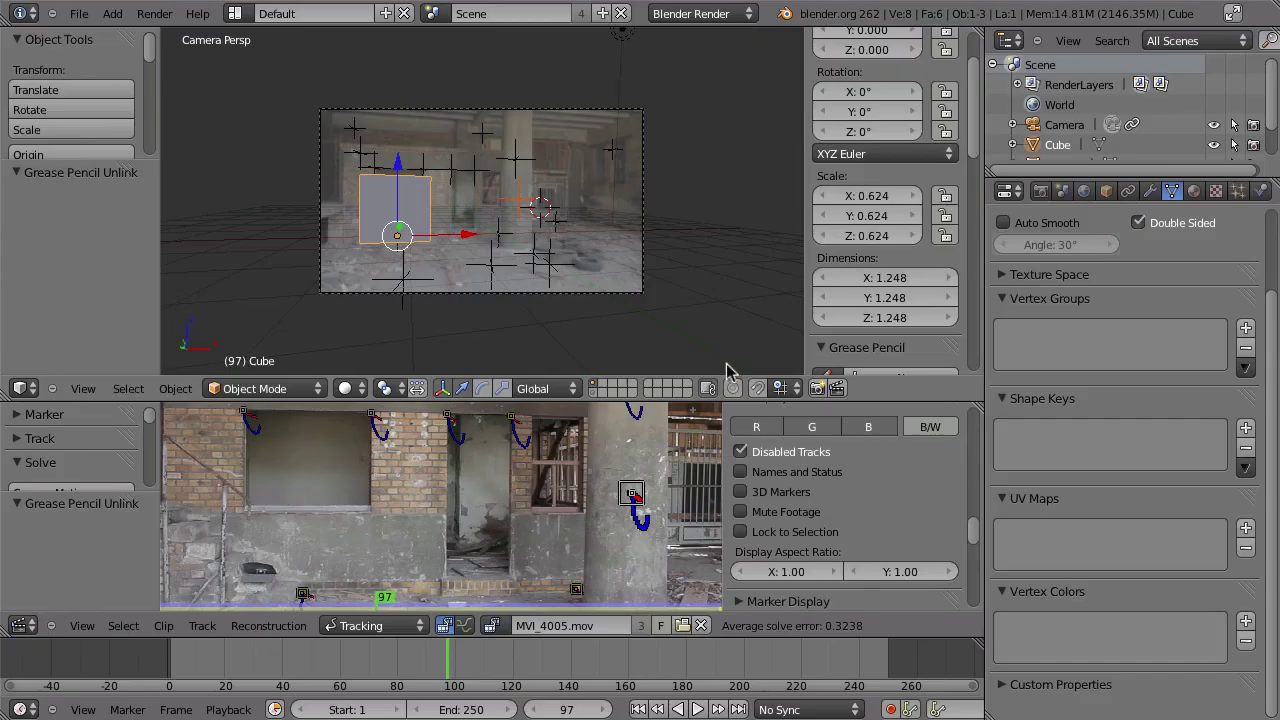
{"action": "key", "text": "ctrl+Up"}
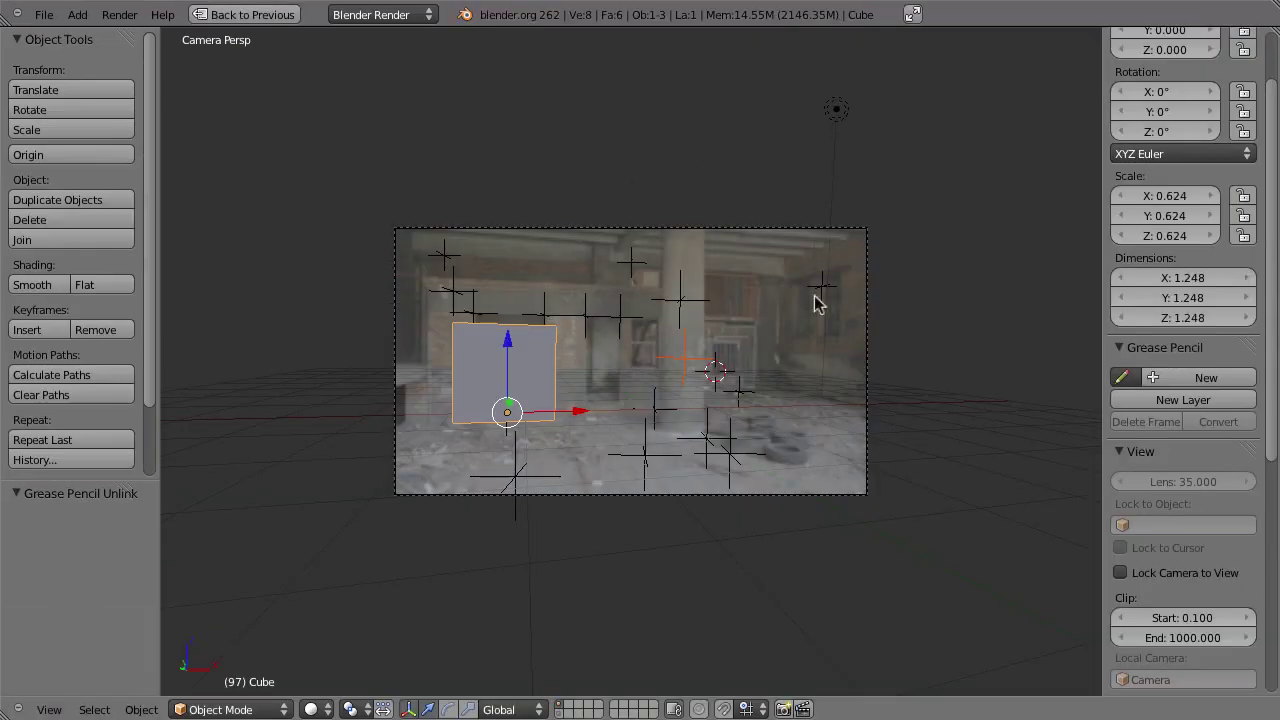
{"action": "scroll", "coordinate": [827, 243], "scroll_direction": "up", "scroll_amount": 6}
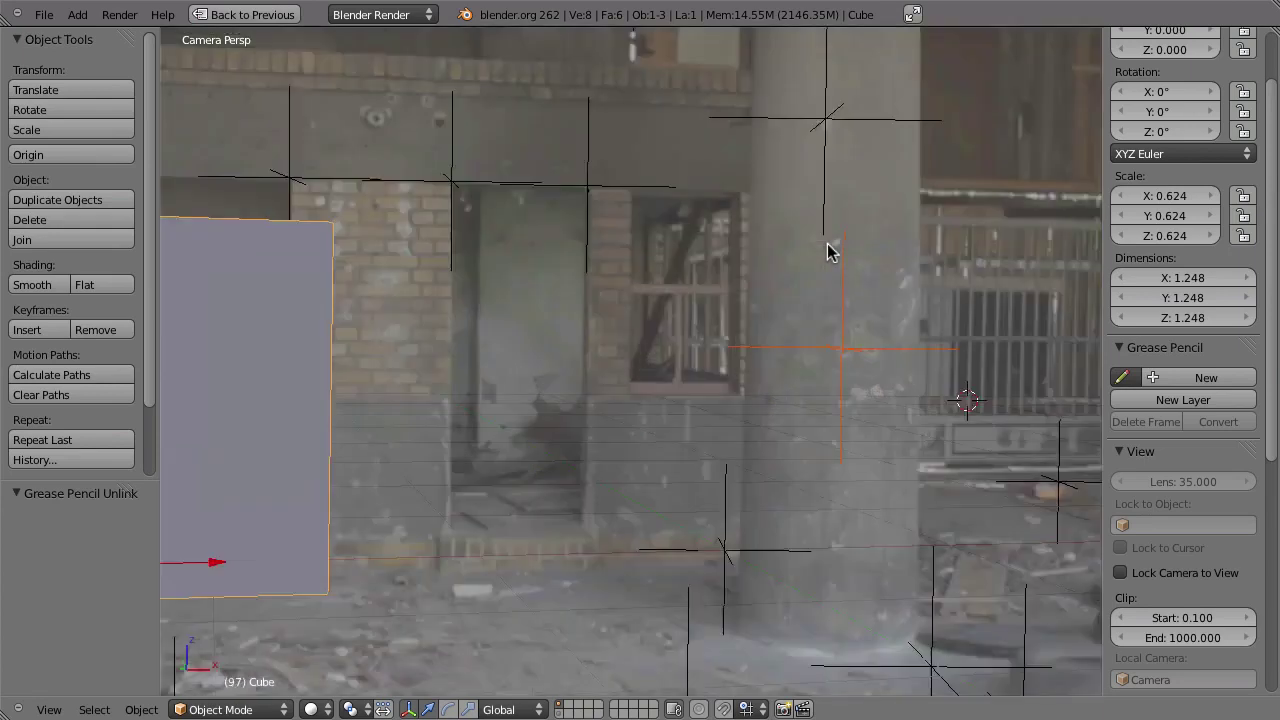
{"action": "scroll", "coordinate": [827, 243], "scroll_direction": "down", "scroll_amount": 4}
{"action": "middle_click_drag", "start_coordinate": [774, 337], "coordinate": [423, 429], "text": "shift"}
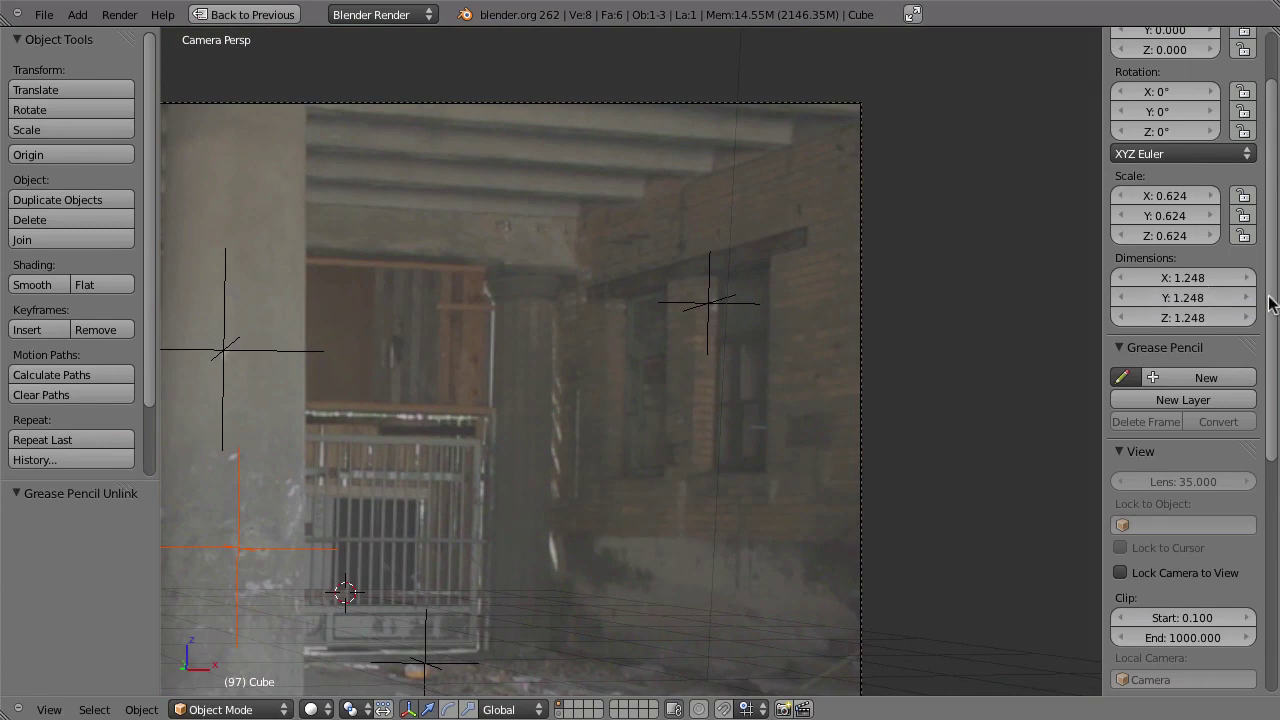
Step: Review the Render Undistorted option of the camera view's background clip and play the footage to judge its playback speed
{"action": "left_click_drag", "start_coordinate": [1275, 304], "coordinate": [1272, 563]}
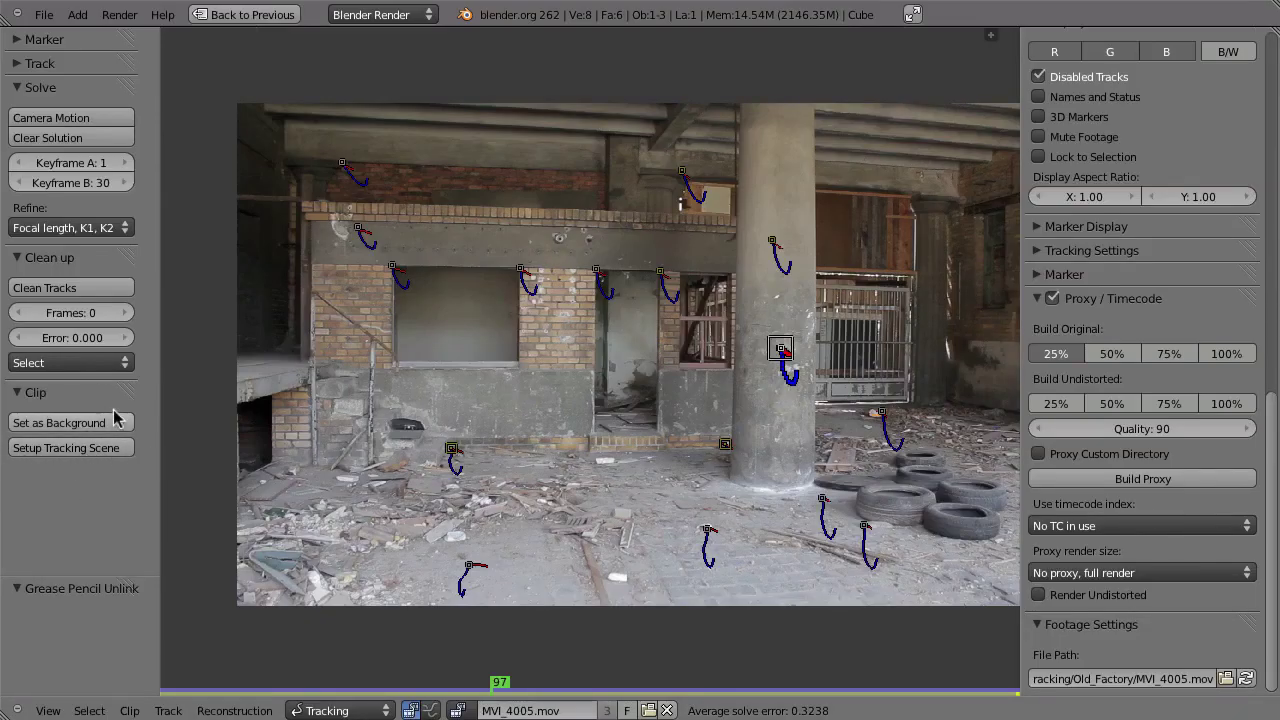
{"action": "left_click", "coordinate": [60, 423]}
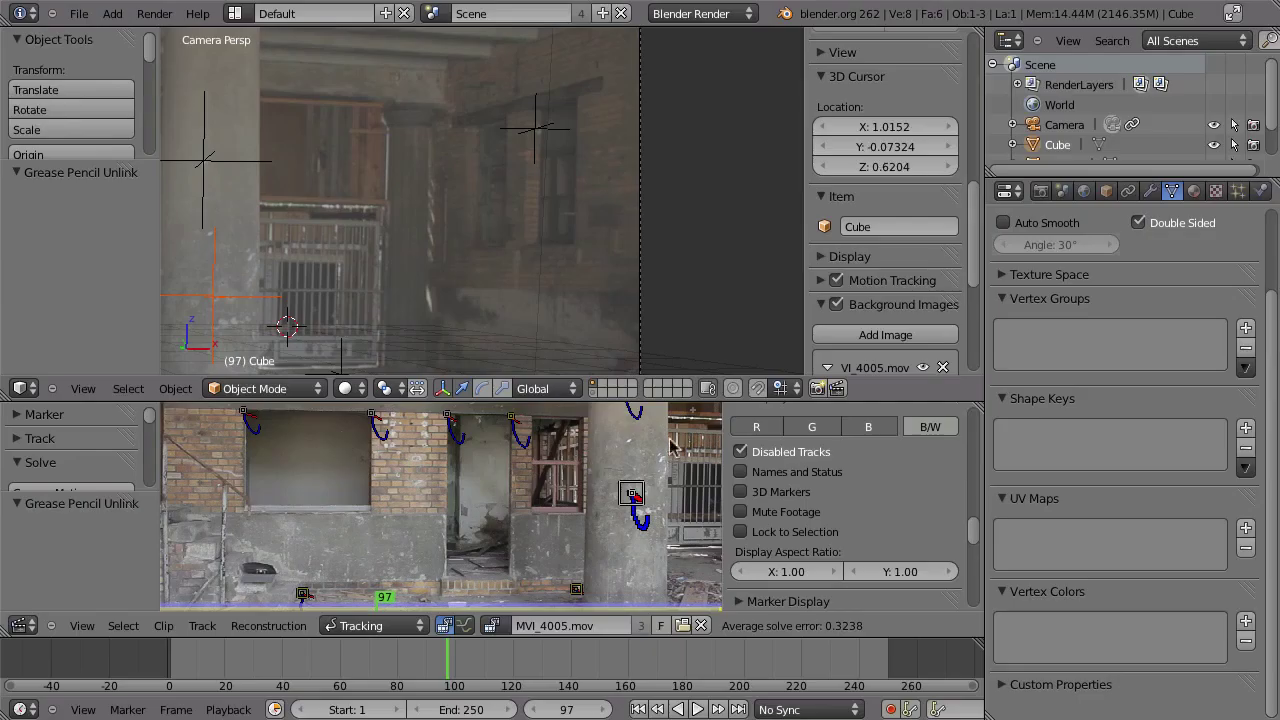
{"action": "key", "text": "ctrl+Up"}
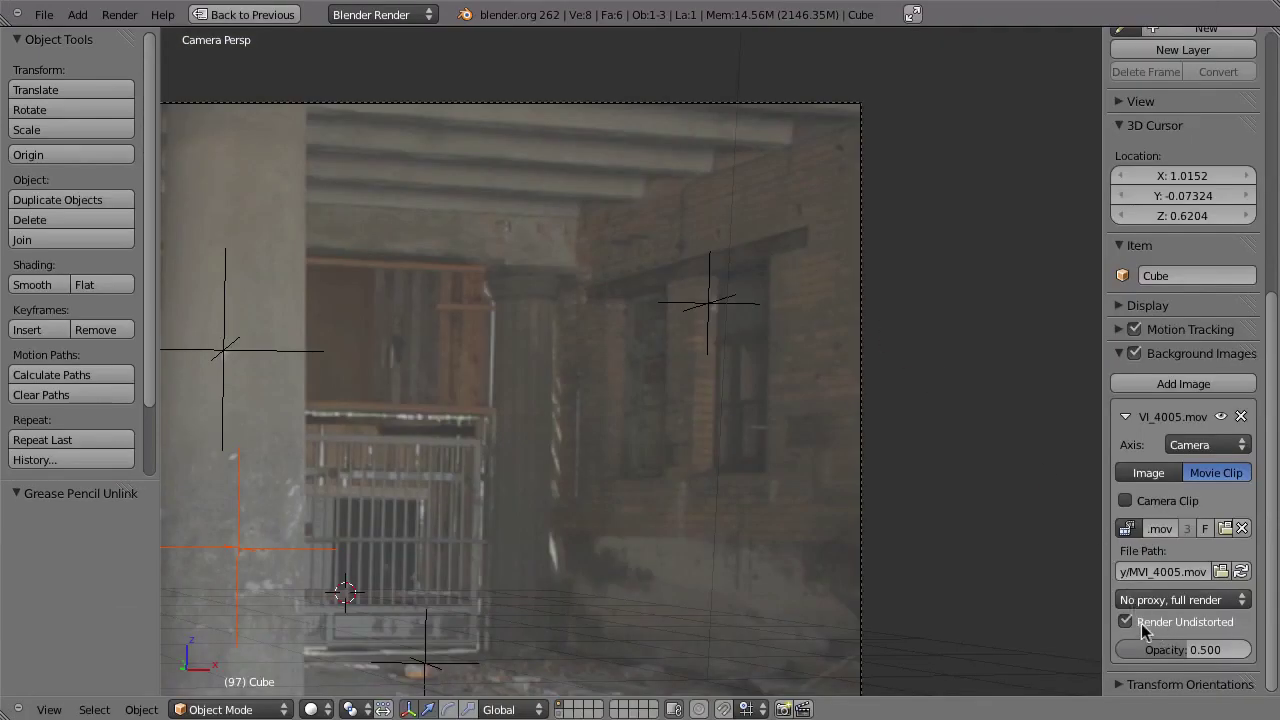
{"action": "key", "text": "alt+a"}
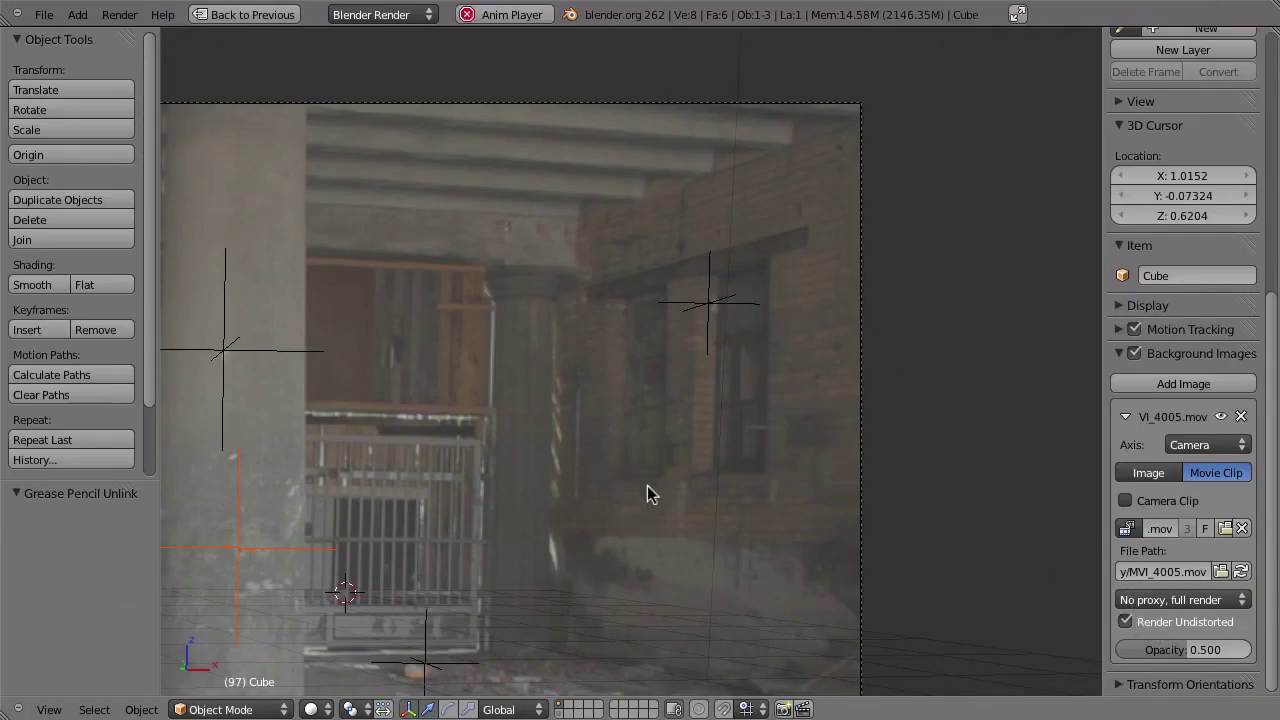
{"action": "key", "text": "Escape"}
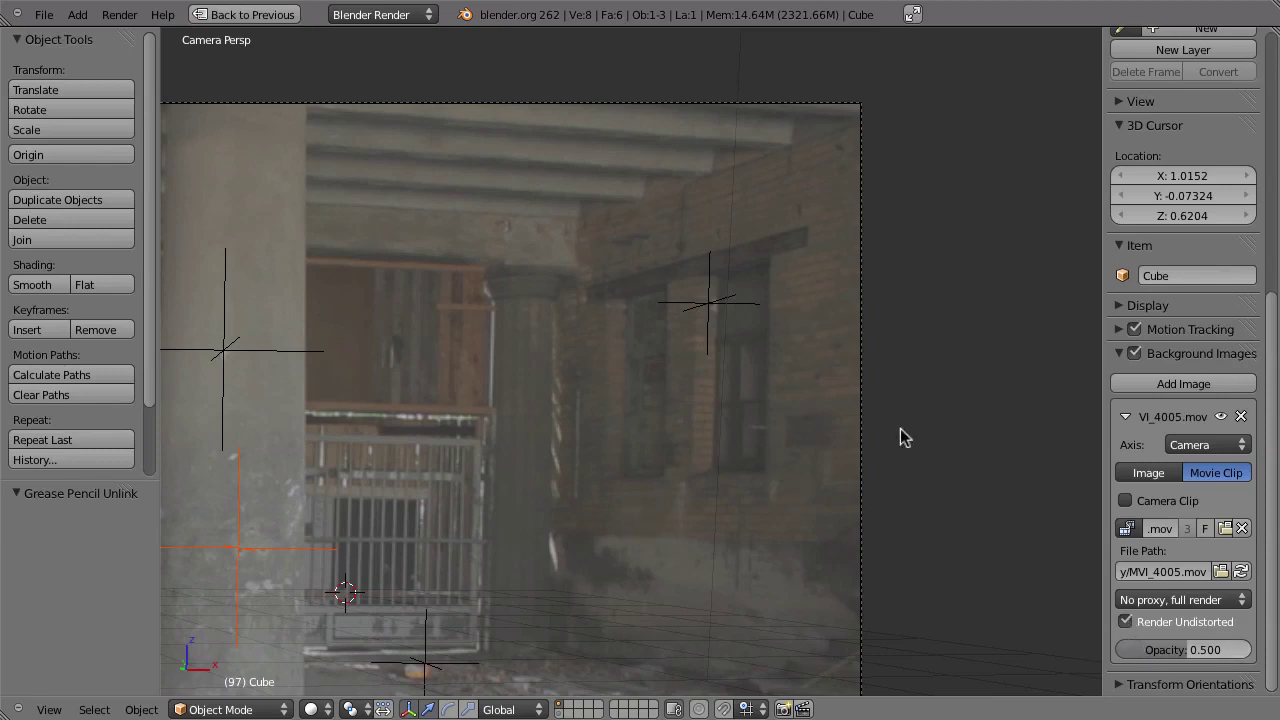
Step: Turn the clip's Proxy / Timecode option off to compare the camera view's background, and re-enable it
{"action": "key", "text": "ctrl+Up"}
{"action": "scroll", "coordinate": [980, 548], "scroll_direction": "down", "scroll_amount": 5}
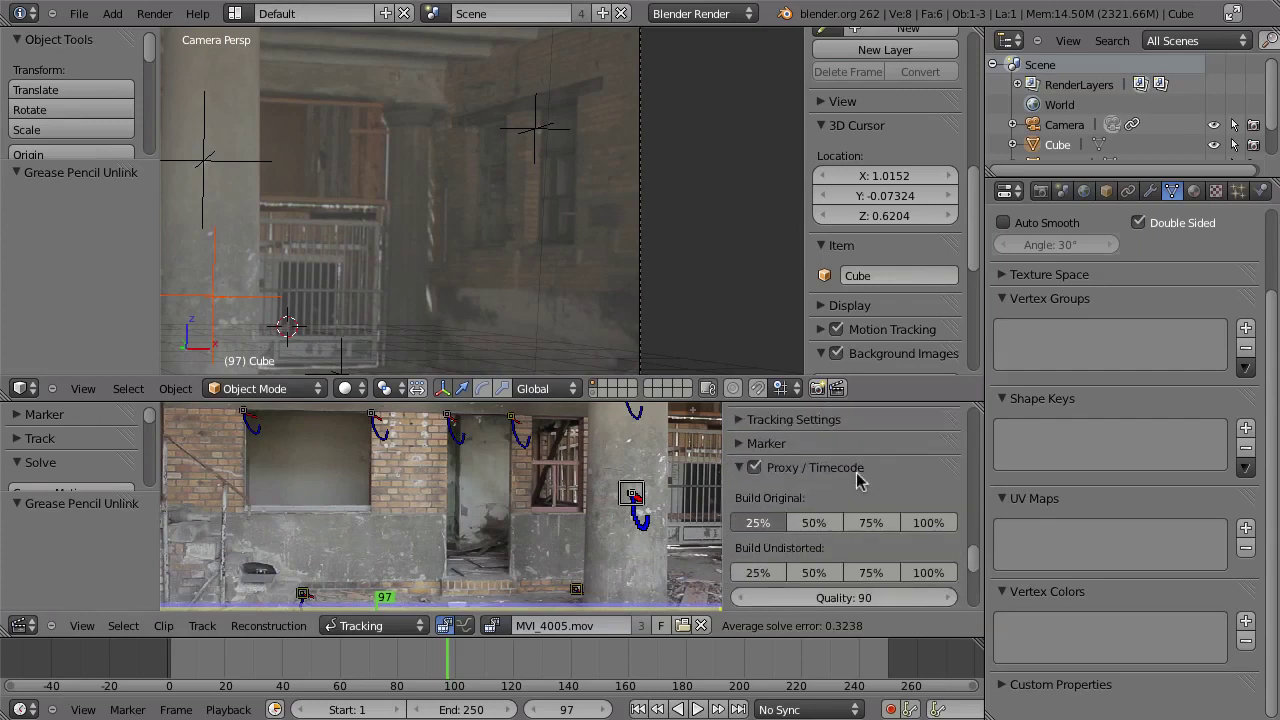
{"action": "left_click", "coordinate": [754, 467]}
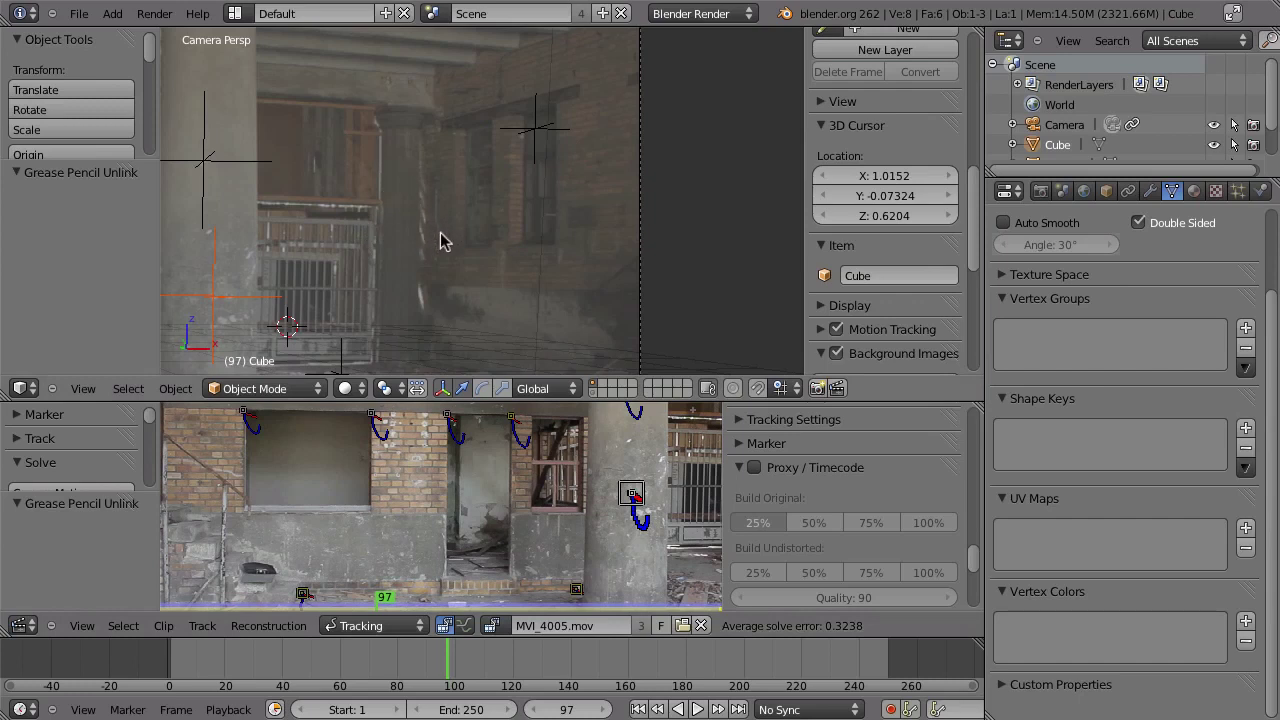
{"action": "key", "text": "ctrl+Up"}
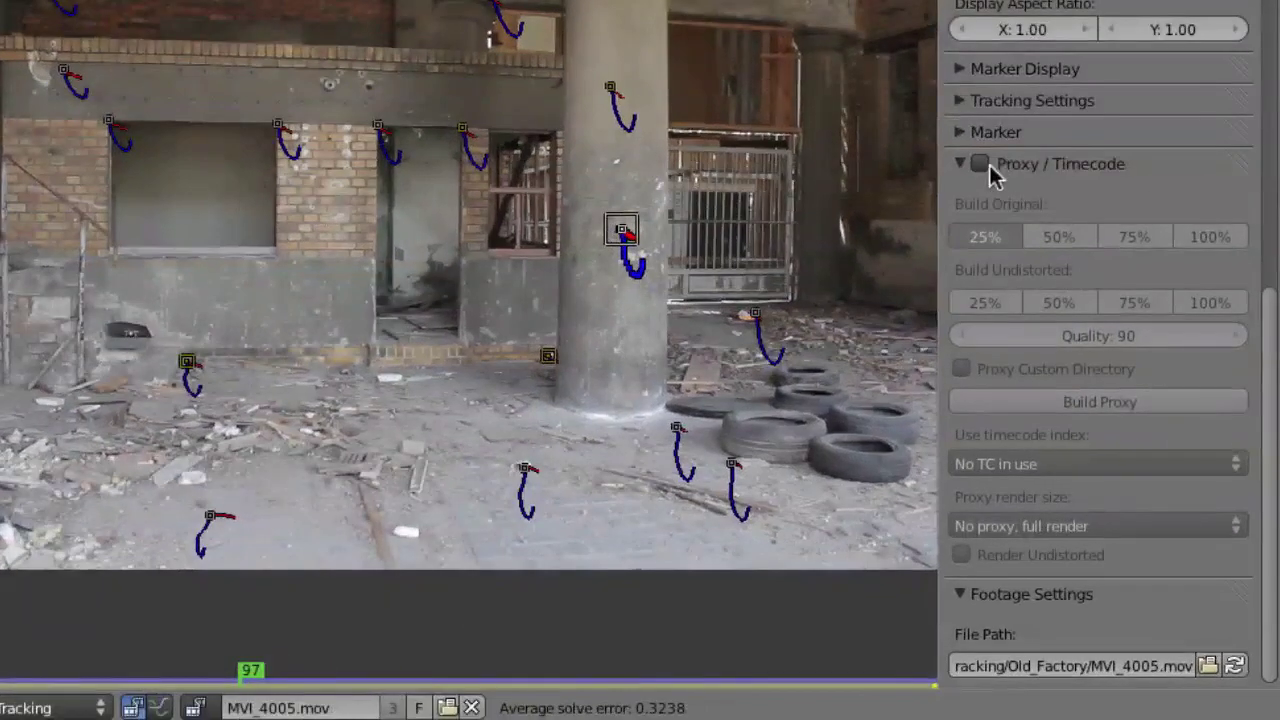
{"action": "left_click", "coordinate": [980, 164]}
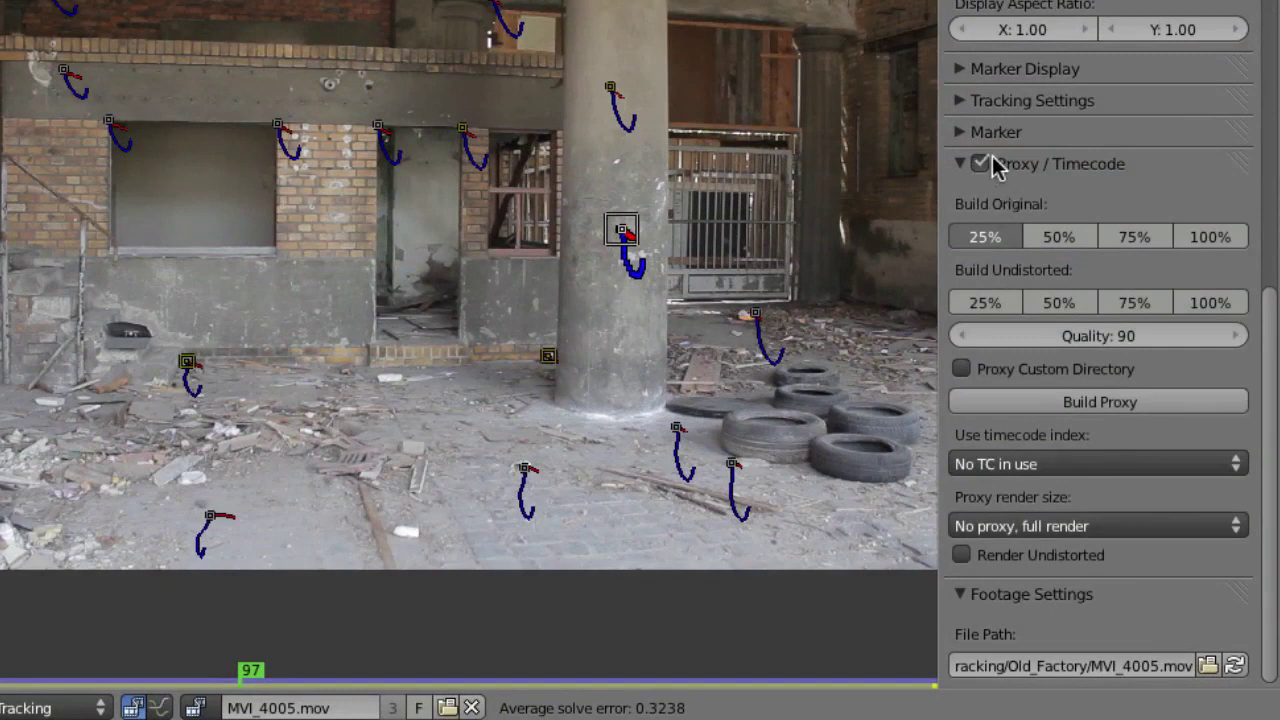
Step: Build 50% proxies for both the original and the undistorted footage at quality 90
{"action": "left_click", "coordinate": [996, 236]}
{"action": "left_click", "coordinate": [1038, 240]}
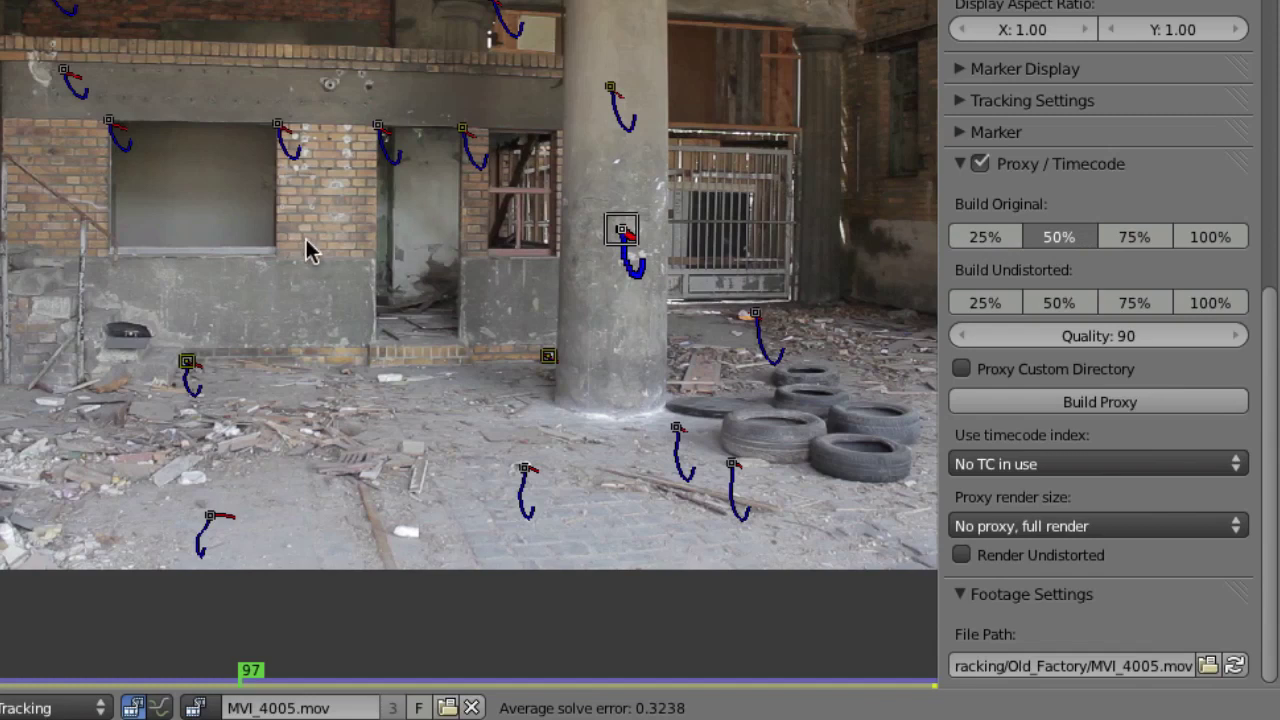
{"action": "left_click", "coordinate": [1052, 248]}
{"action": "left_click", "coordinate": [1060, 303]}
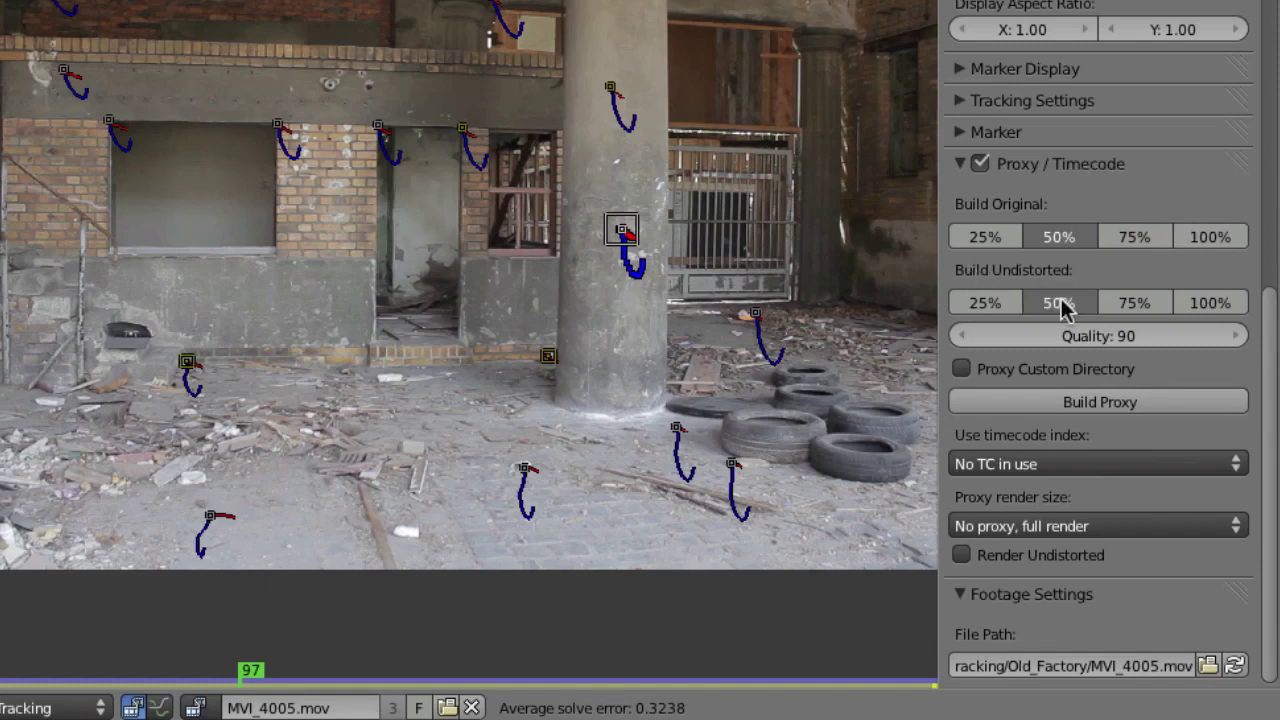
{"action": "left_click", "coordinate": [1066, 234]}
{"action": "left_click", "coordinate": [1131, 416]}
Step: Set the proxy render size to 50% and play the clip up close to check its quality and speed
{"action": "left_click", "coordinate": [975, 530]}
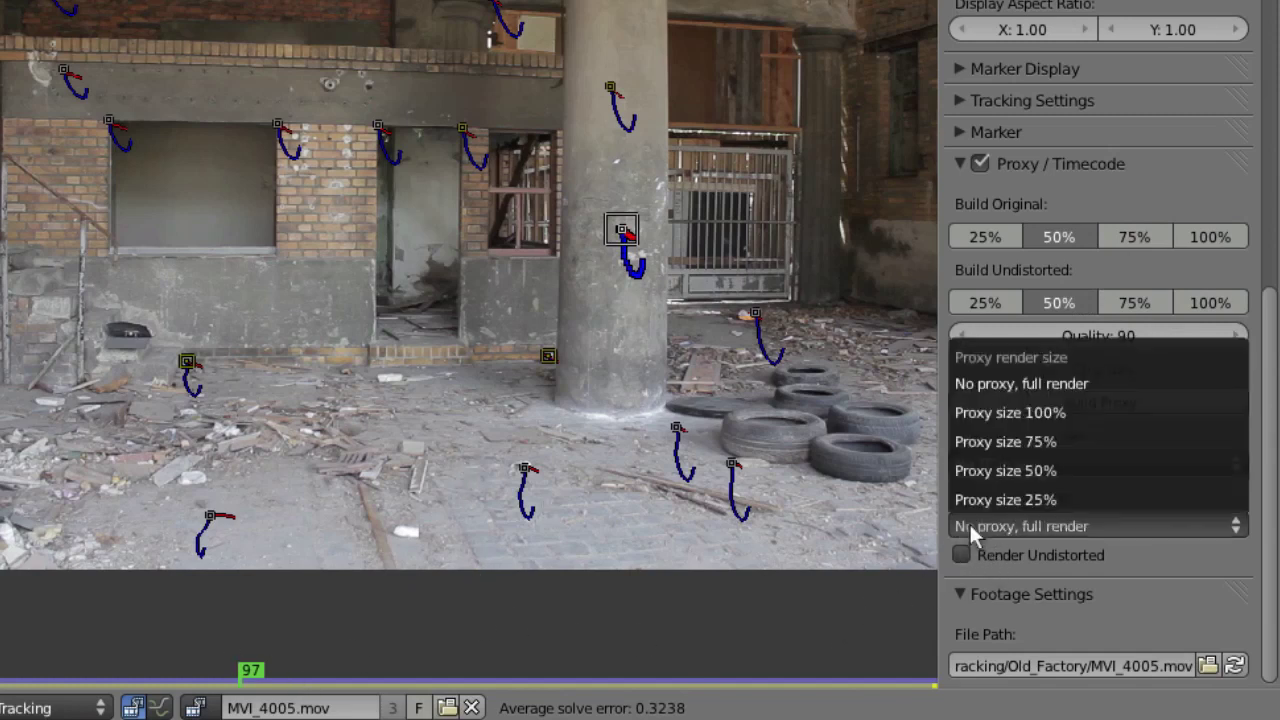
{"action": "left_click", "coordinate": [969, 521]}
{"action": "left_click", "coordinate": [971, 526]}
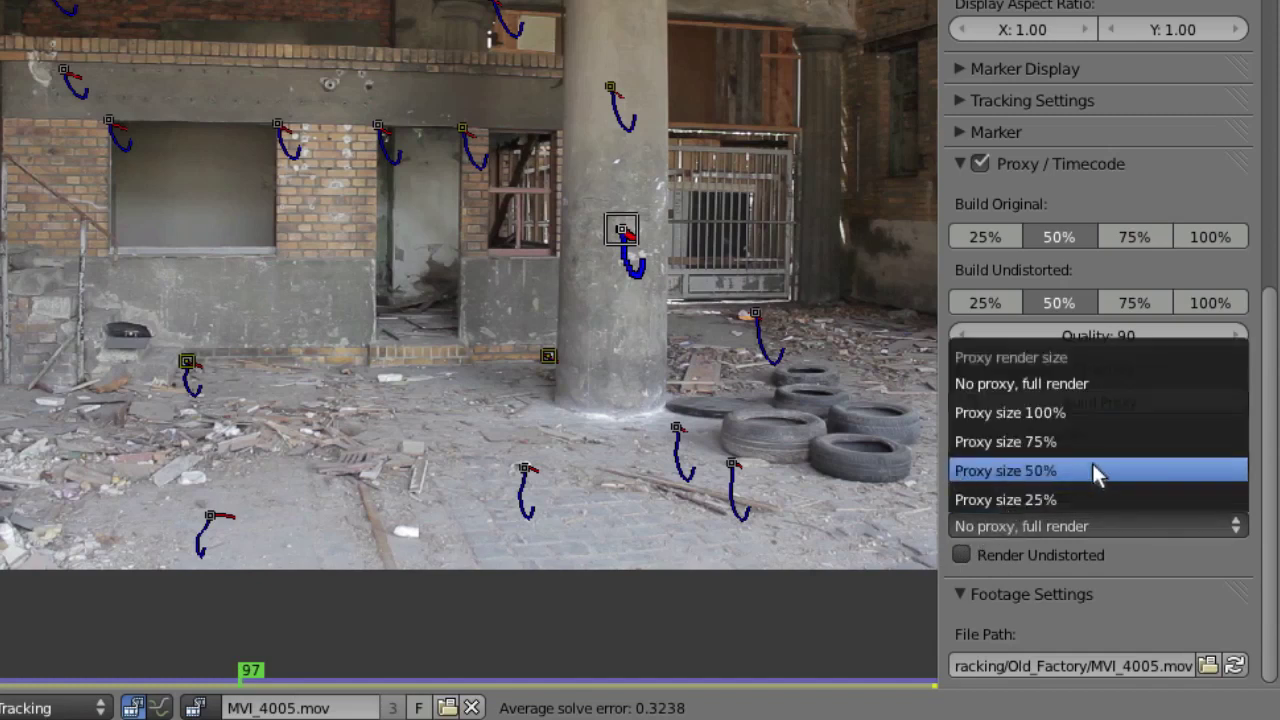
{"action": "left_click", "coordinate": [1095, 477]}
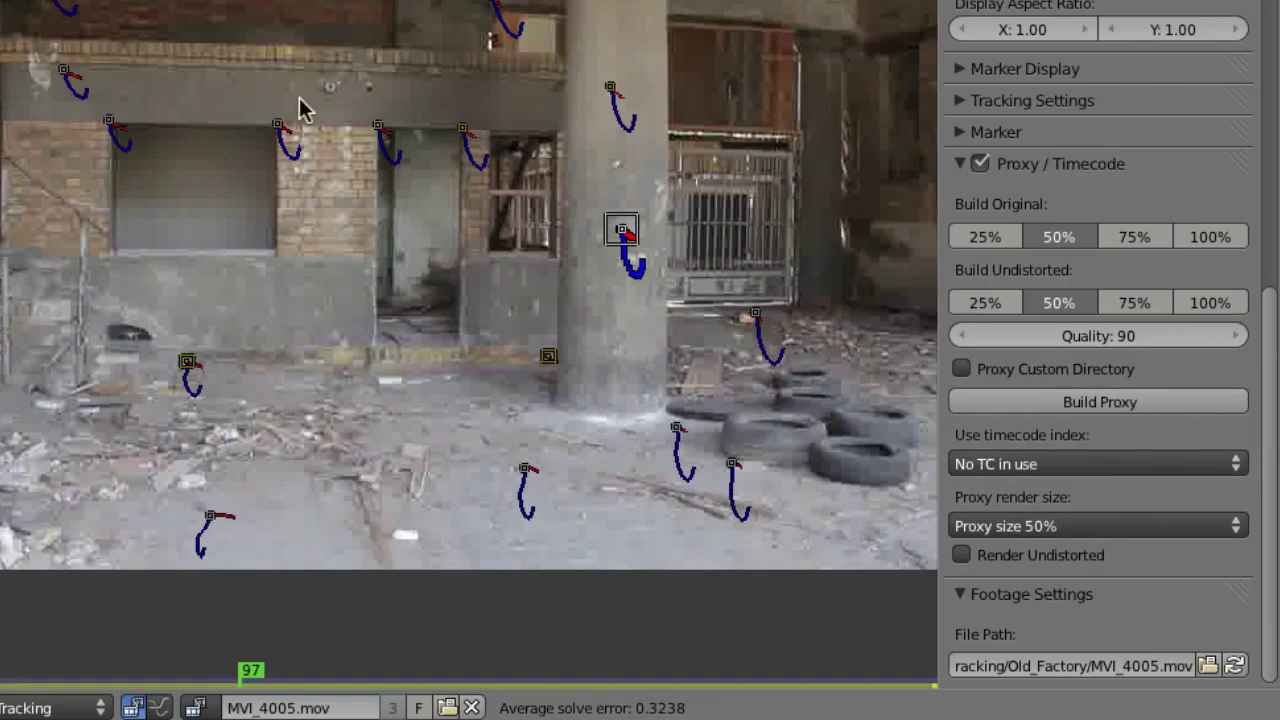
{"action": "scroll", "coordinate": [289, 134], "scroll_direction": "up", "scroll_amount": 3}
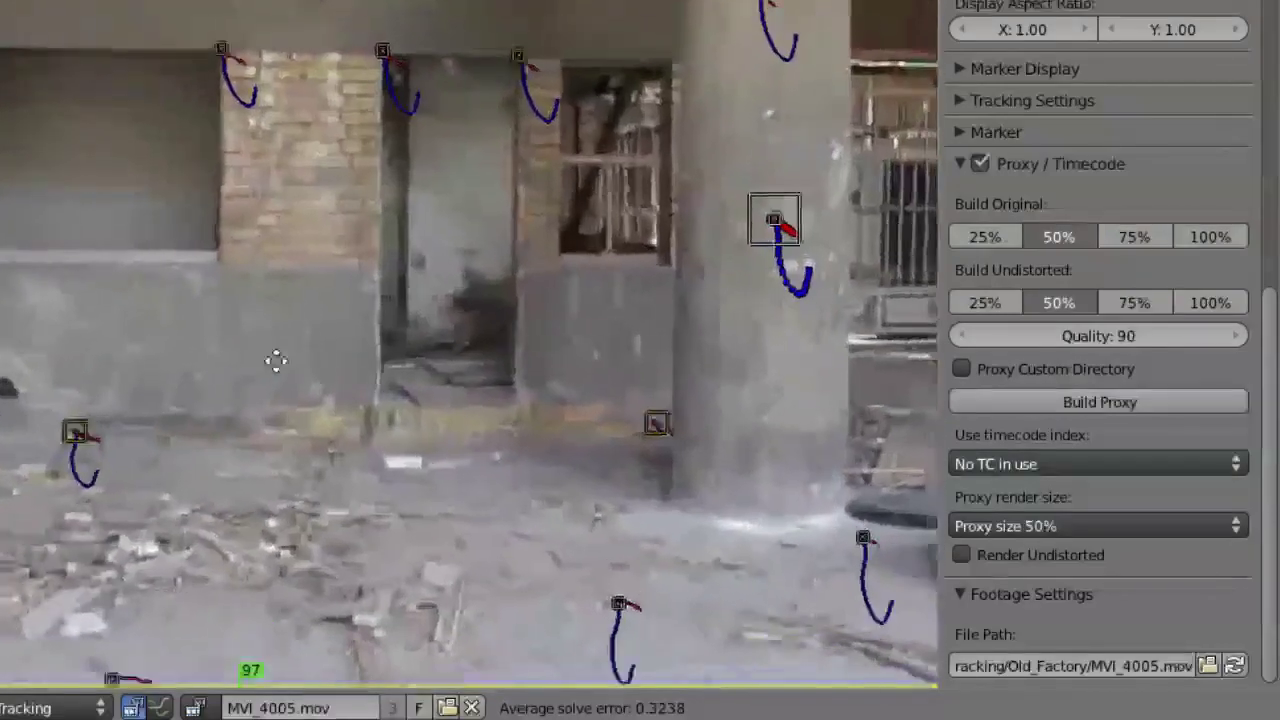
{"action": "key", "text": "alt+a"}
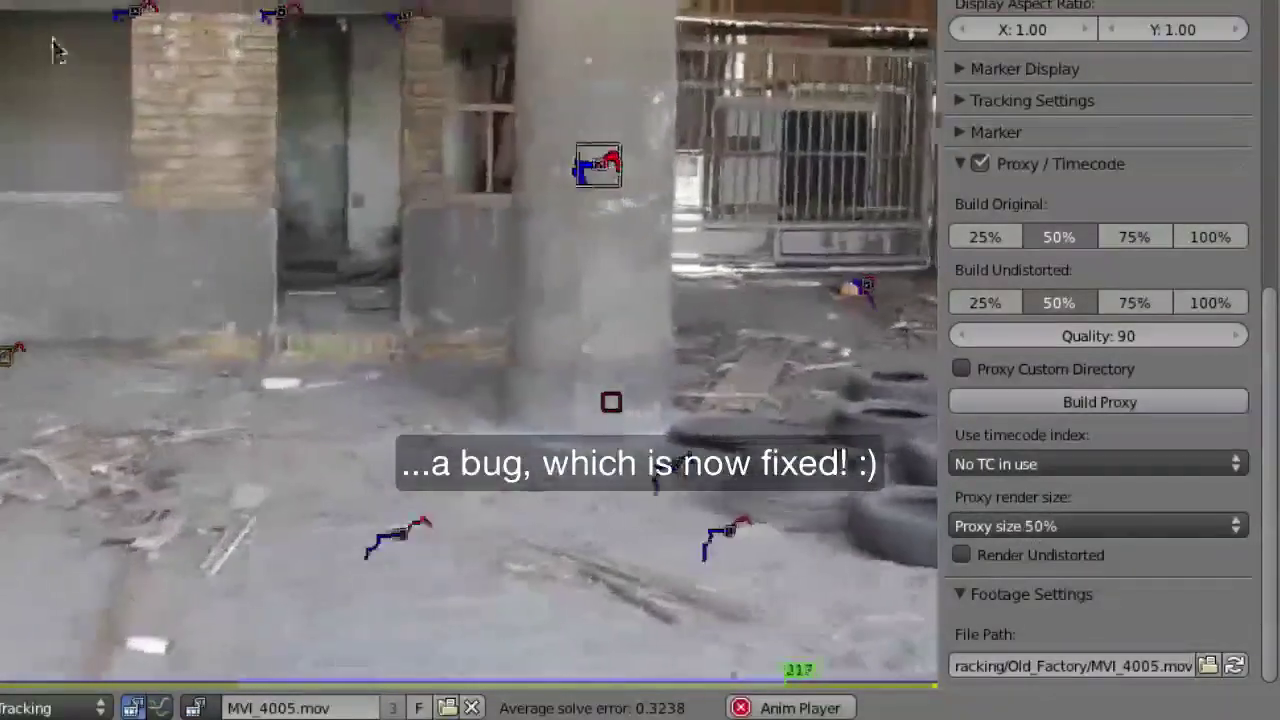
{"action": "key", "text": "Escape"}
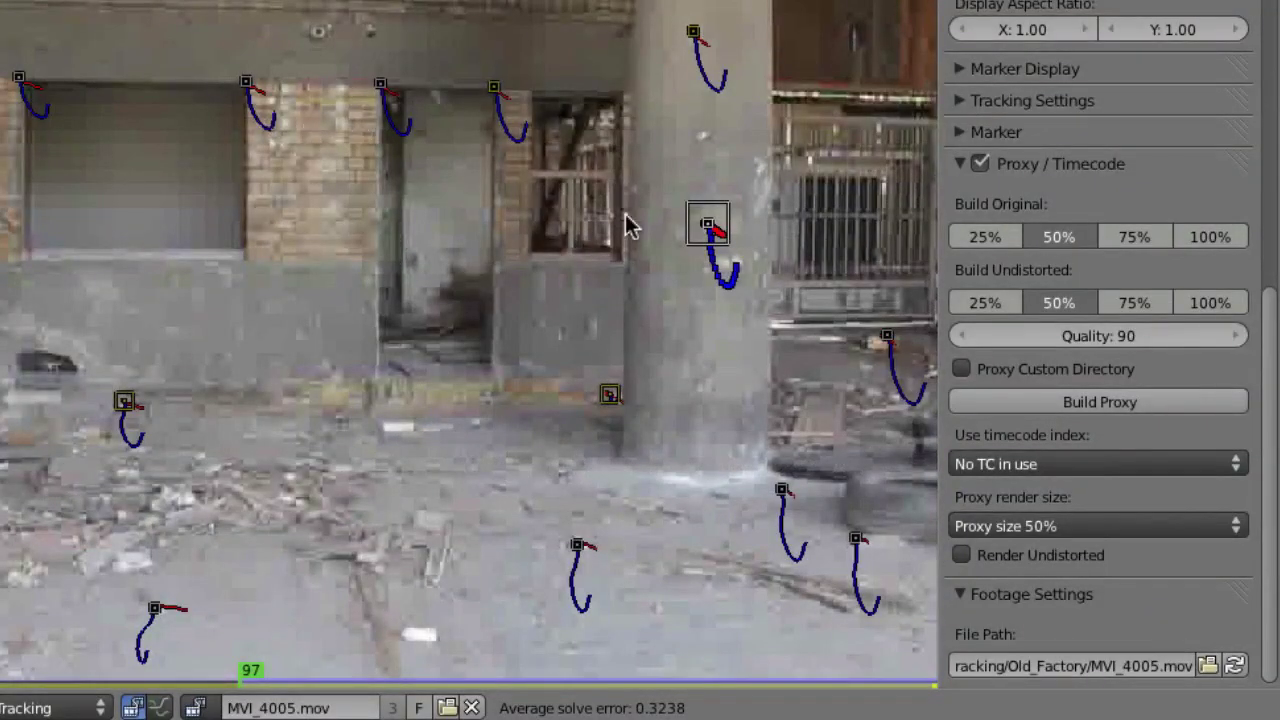
Step: Enable Render Undistorted for the 50% proxy preview and examine the doorway area up close
{"action": "left_click", "coordinate": [962, 555]}
{"action": "scroll", "coordinate": [217, 248], "scroll_direction": "up", "scroll_amount": 2}
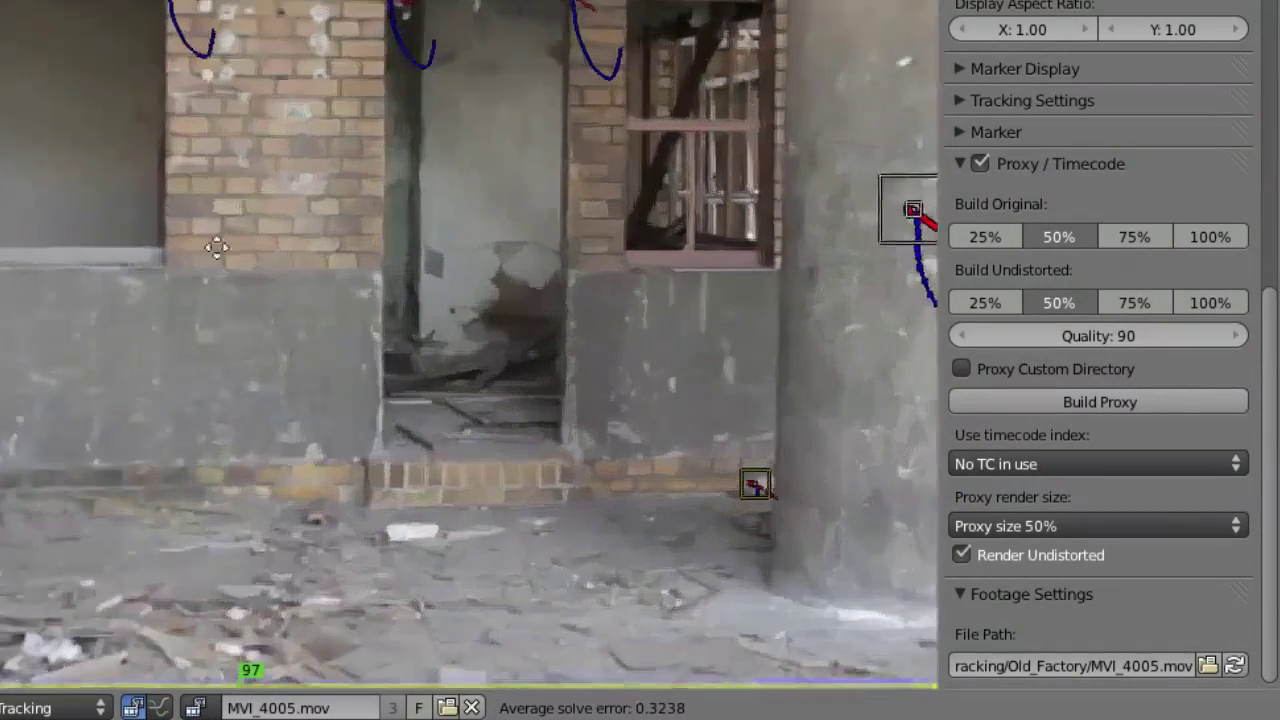
Step: Turn off Render Undistorted for the clip and set its proxy render size to No proxy, full render
{"action": "scroll", "coordinate": [217, 248], "scroll_direction": "up", "scroll_amount": 2}
{"action": "middle_click_drag", "start_coordinate": [337, 80], "coordinate": [471, 363]}
{"action": "scroll", "coordinate": [476, 252], "scroll_direction": "down", "scroll_amount": 1}
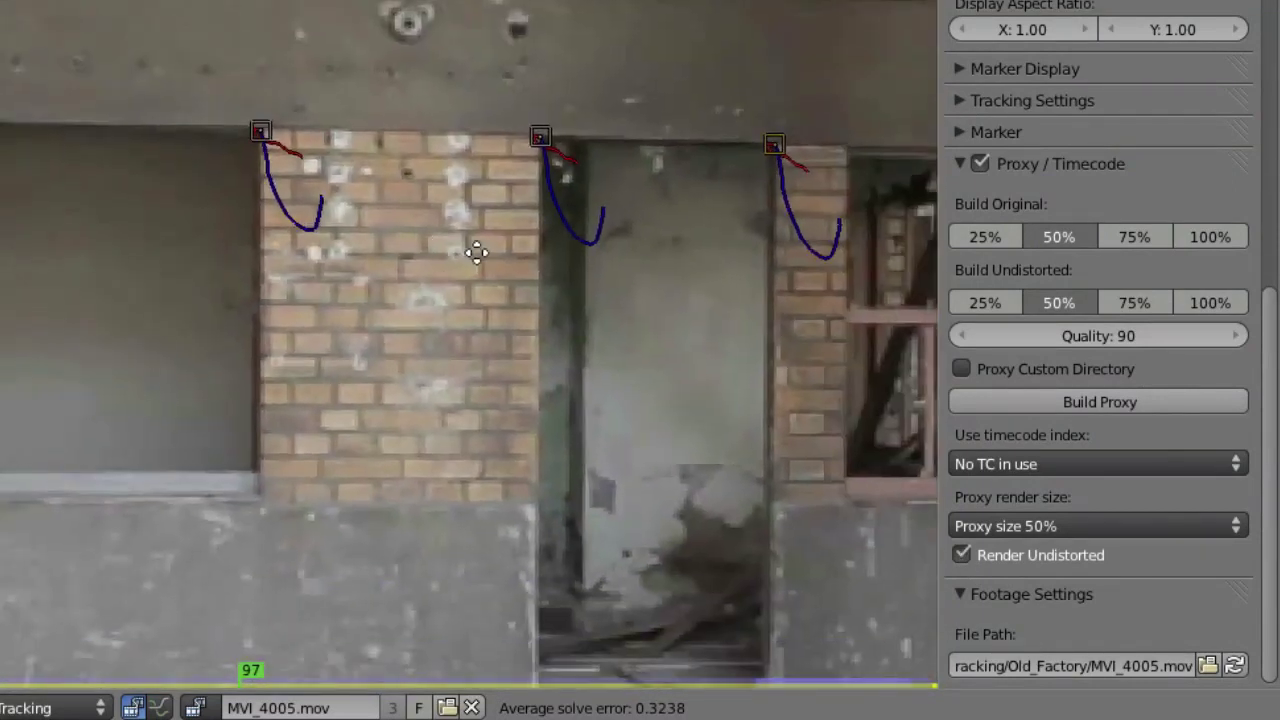
{"action": "scroll", "coordinate": [430, 285], "scroll_direction": "up", "scroll_amount": 1}
{"action": "scroll", "coordinate": [437, 151], "scroll_direction": "down", "scroll_amount": 5}
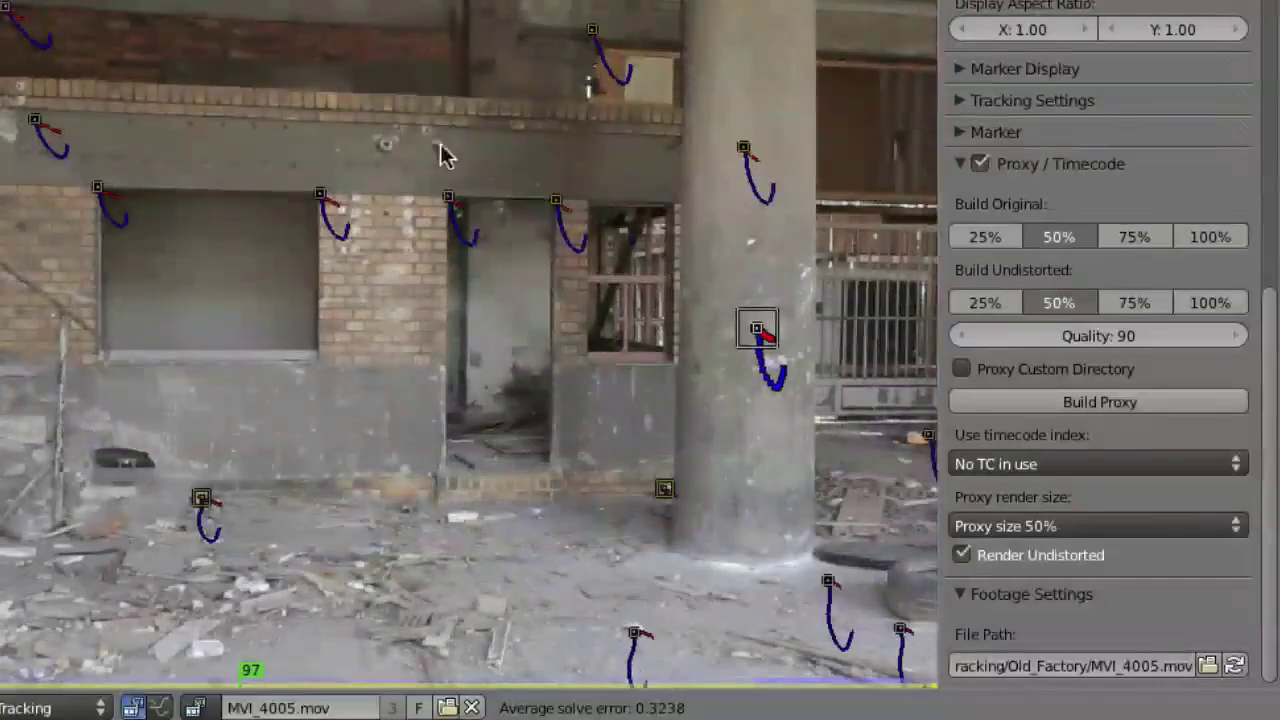
{"action": "scroll", "coordinate": [480, 330], "scroll_direction": "down", "scroll_amount": 1}
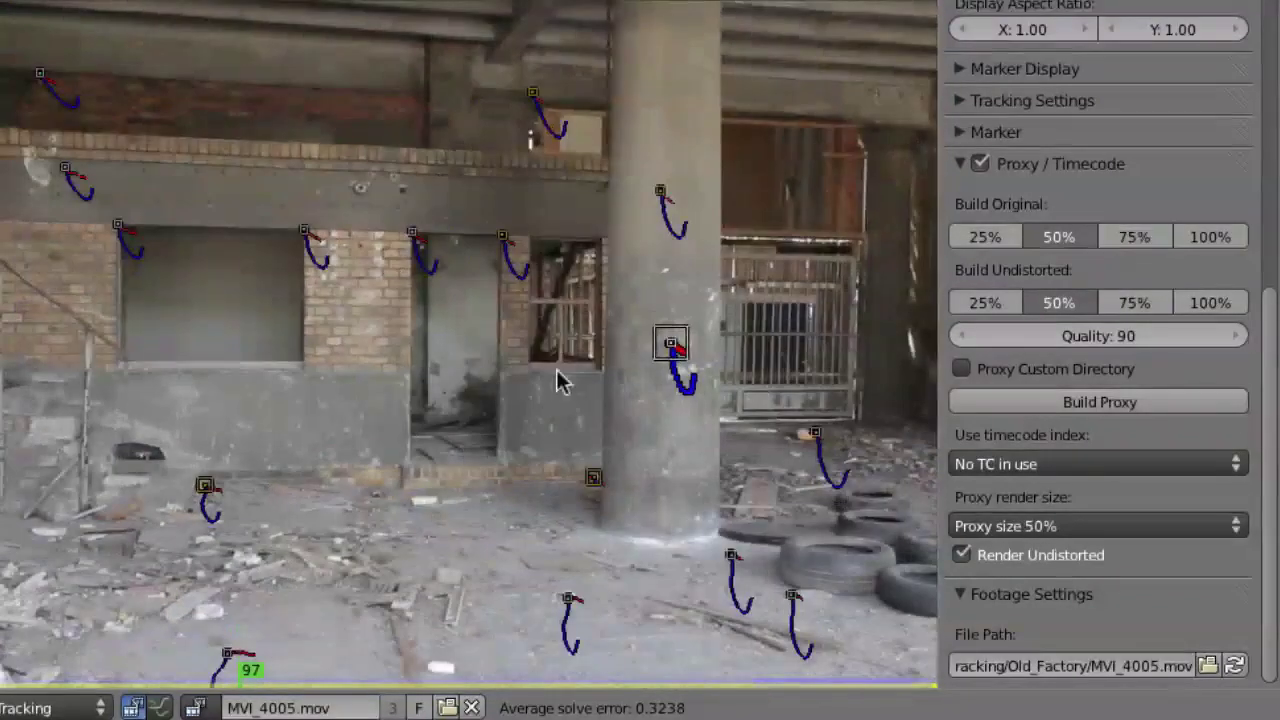
{"action": "left_click", "coordinate": [960, 558]}
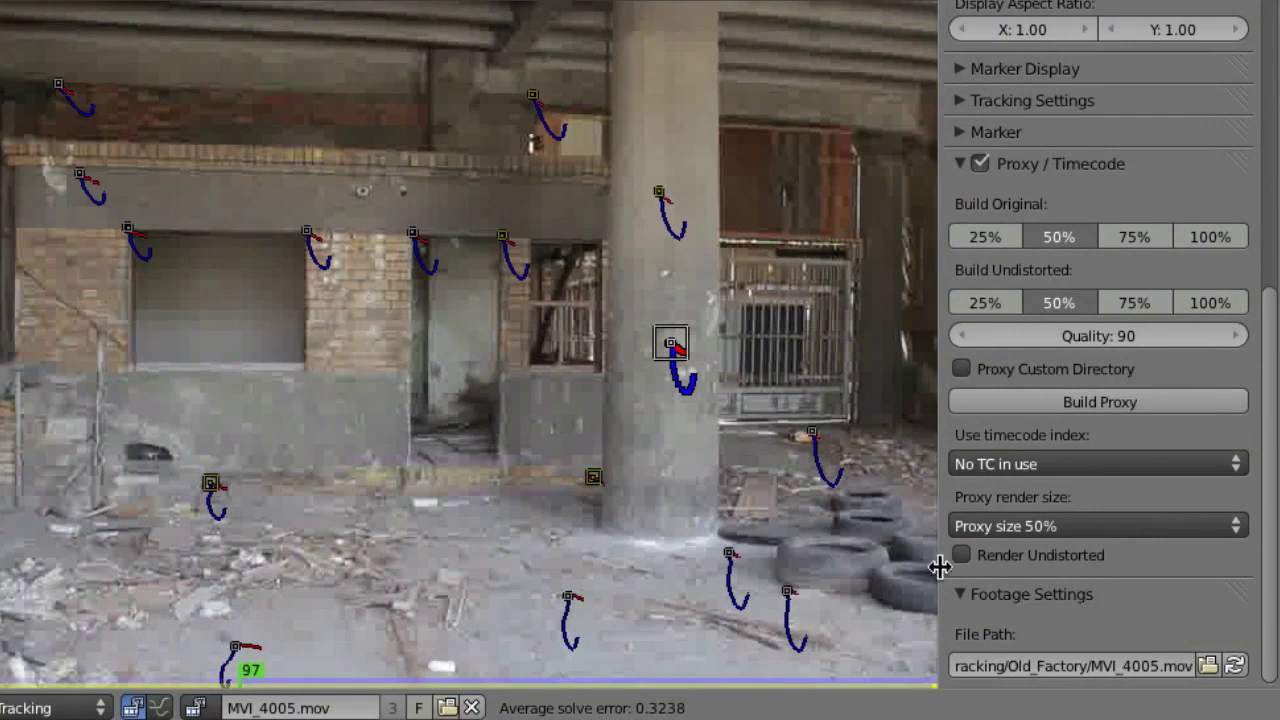
{"action": "left_click", "coordinate": [998, 524]}
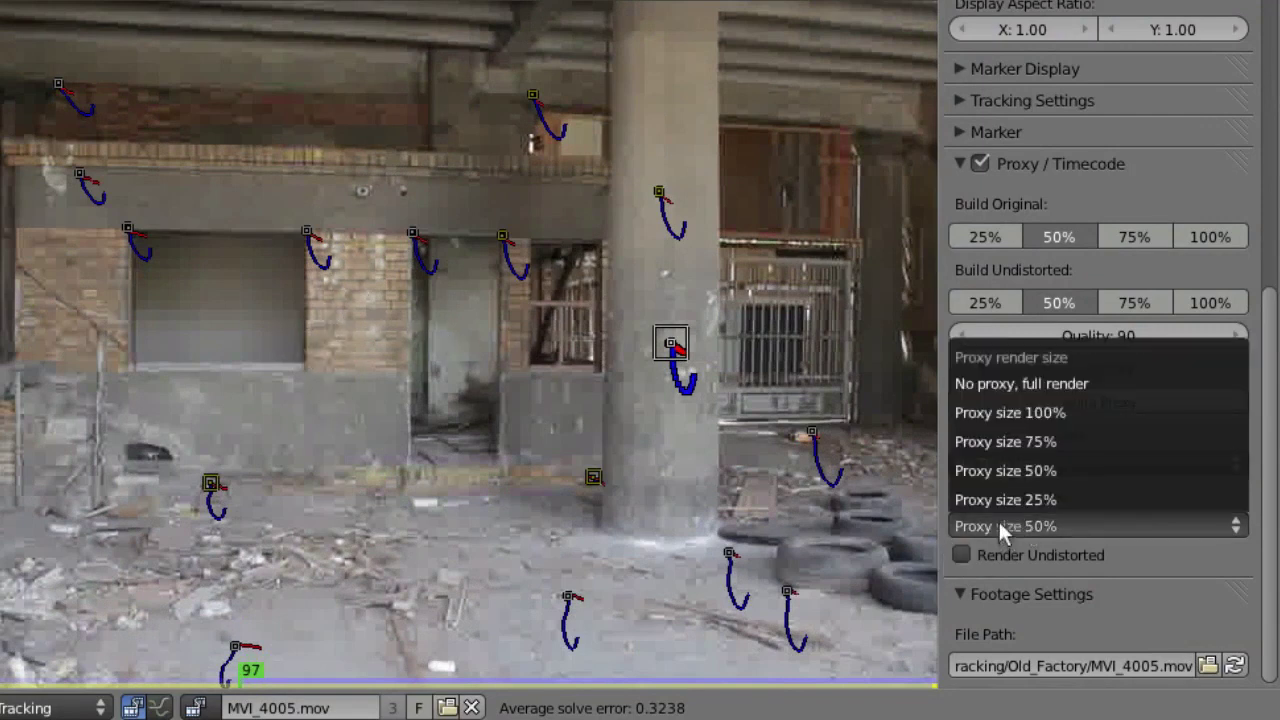
{"action": "left_click", "coordinate": [996, 385]}
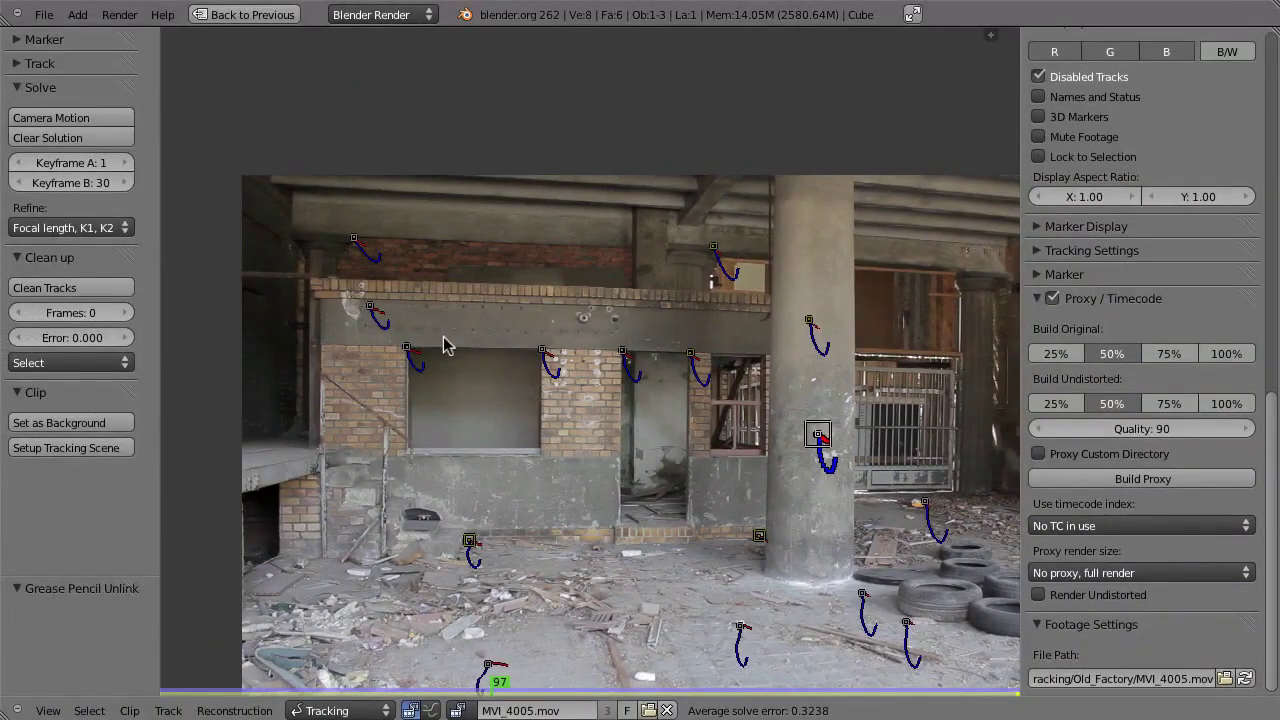
Step: Set the camera view's background clip to Proxy size 50% and play the animation to check its speed
{"action": "key", "text": "ctrl+Up"}
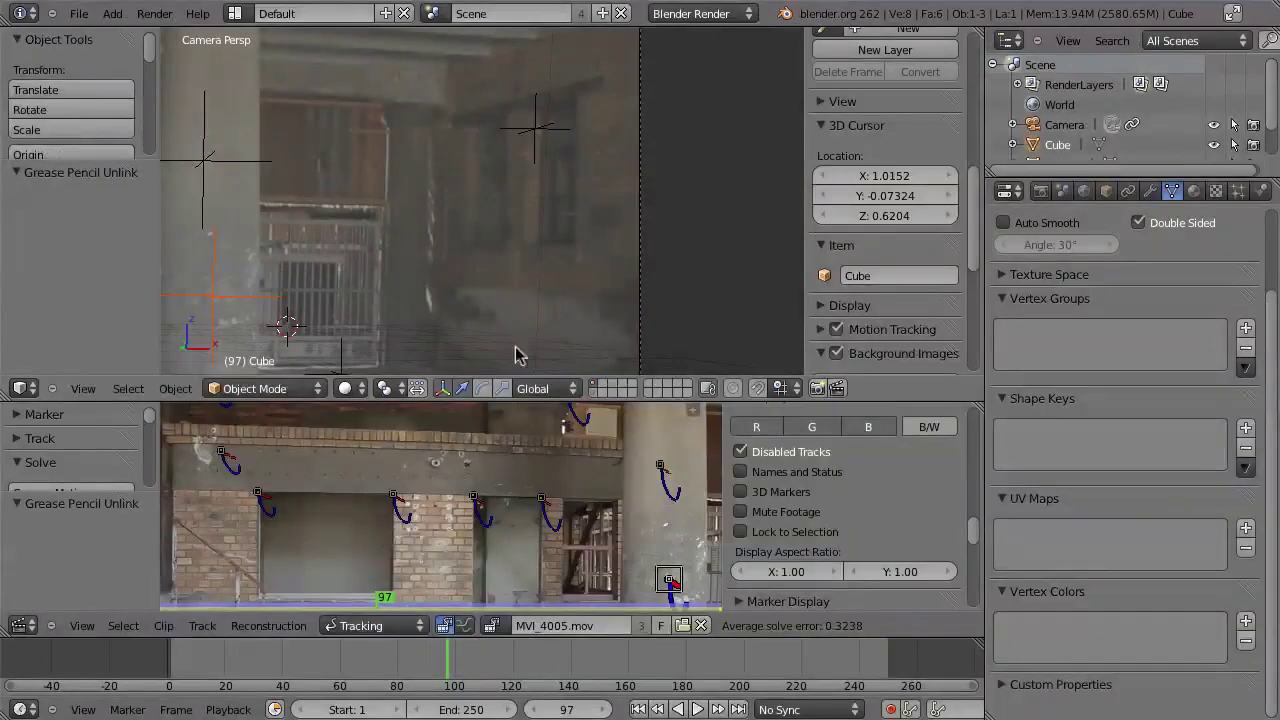
{"action": "key", "text": "ctrl+Up"}
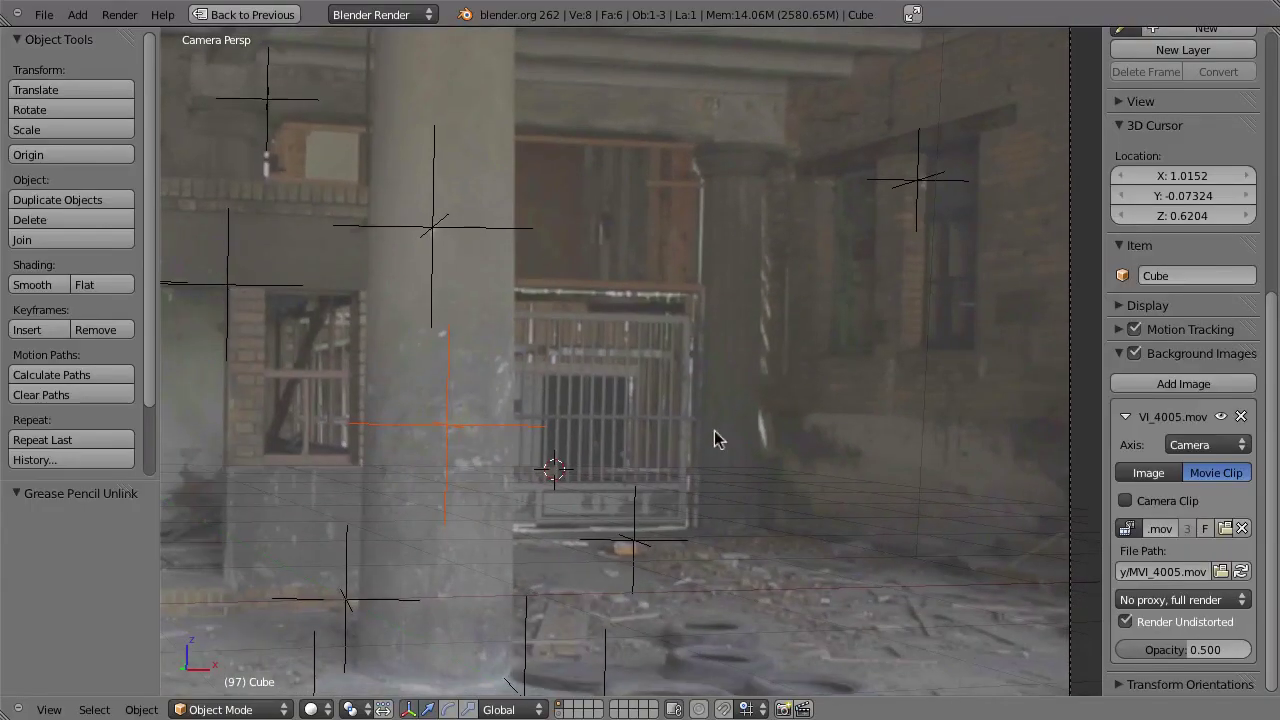
{"action": "left_click", "coordinate": [1159, 599]}
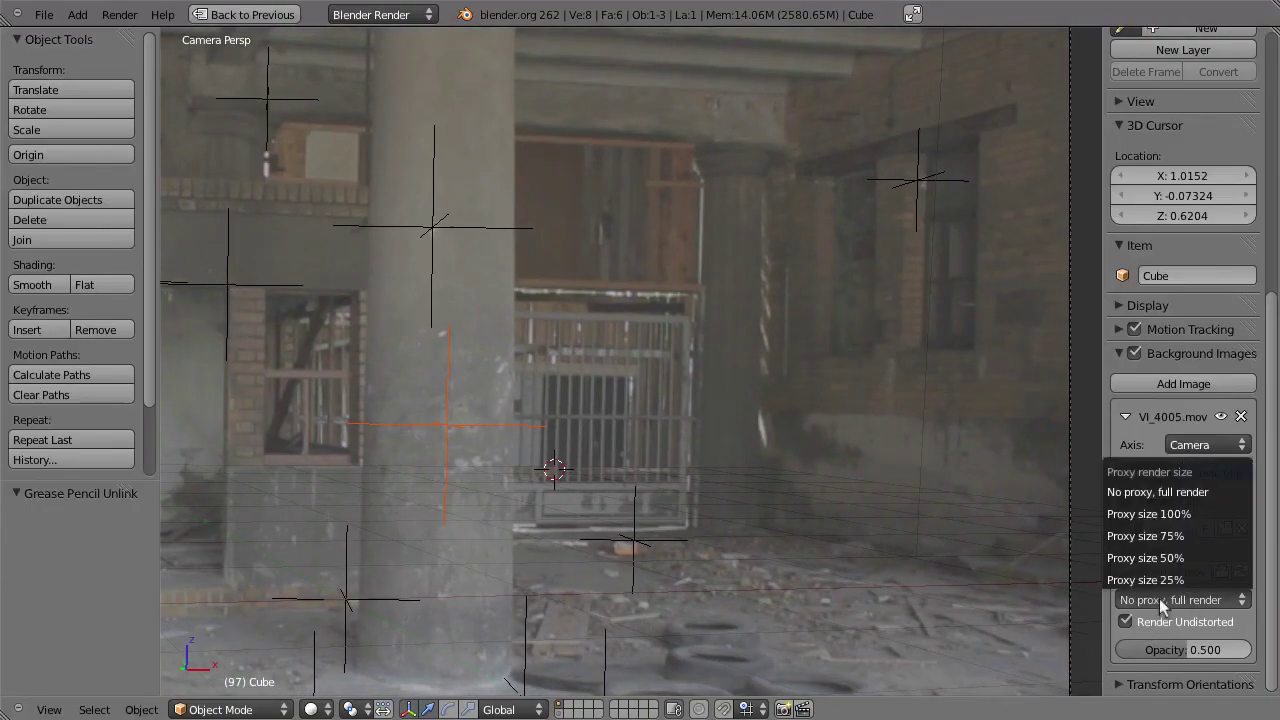
{"action": "left_click", "coordinate": [1123, 560]}
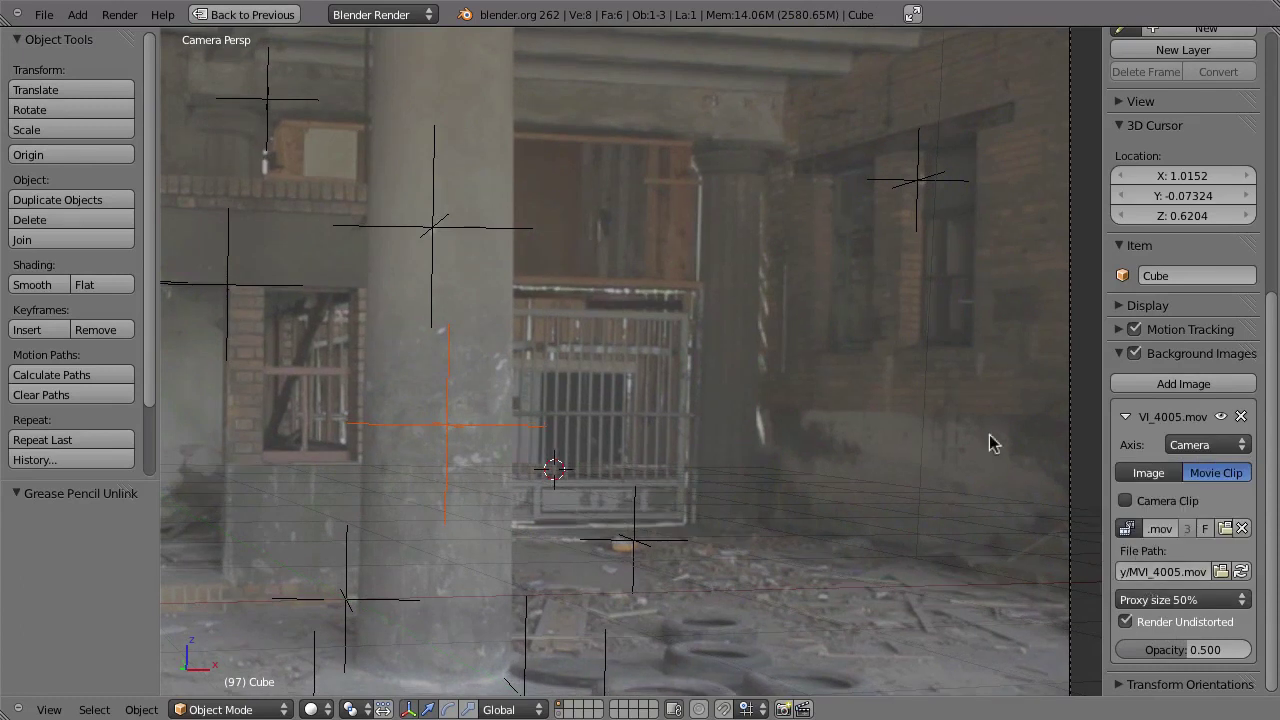
{"action": "key", "text": "alt+a"}
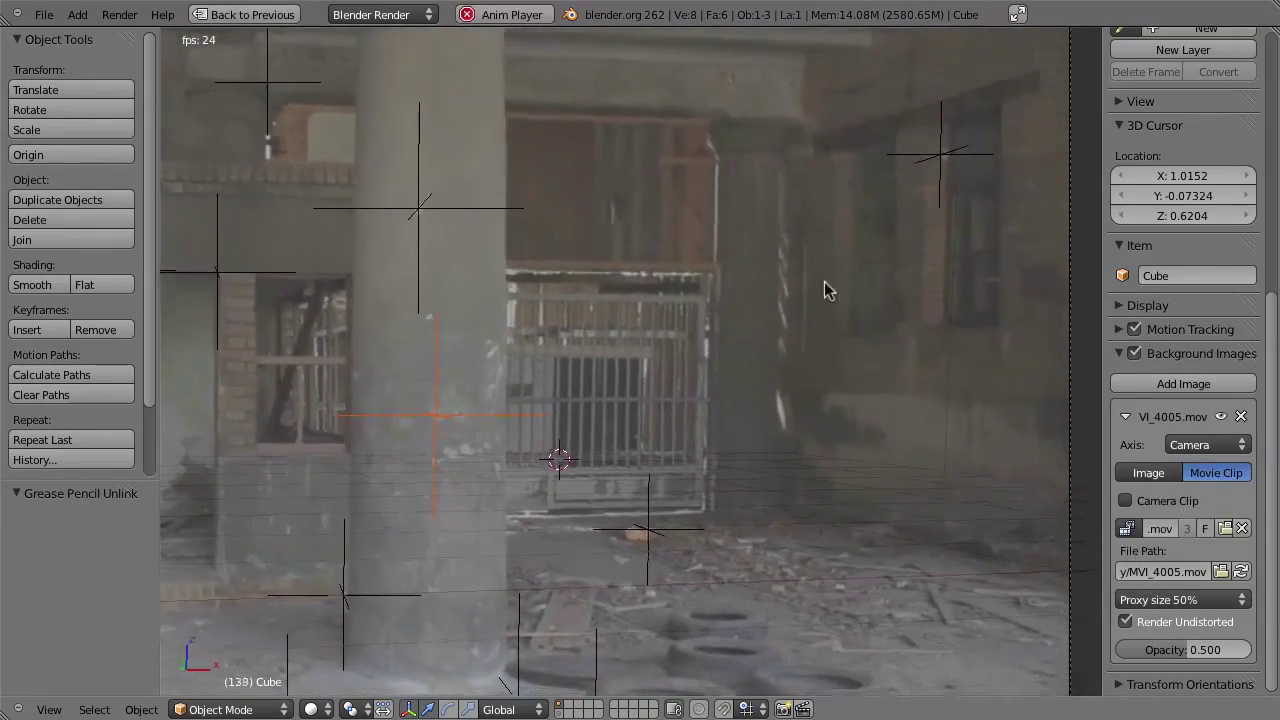
{"action": "key", "text": "Escape"}
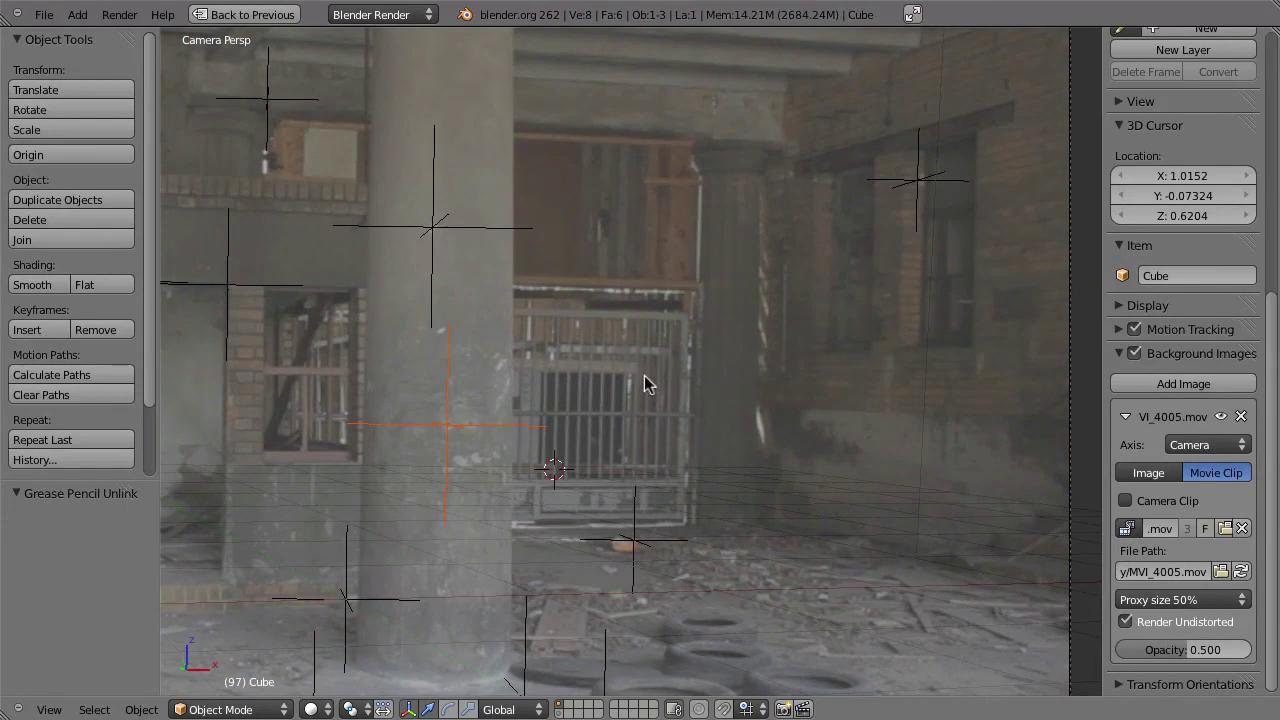
{"action": "key", "text": "alt+a"}
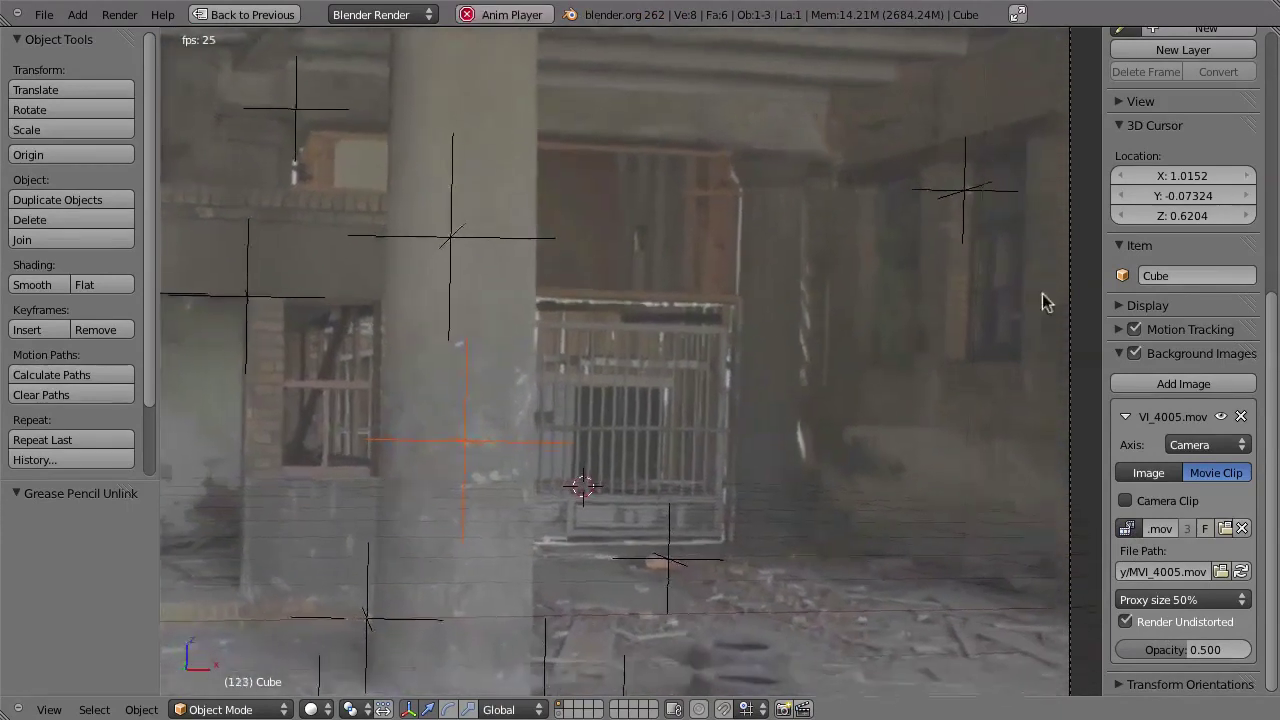
{"action": "key", "text": "Escape"}
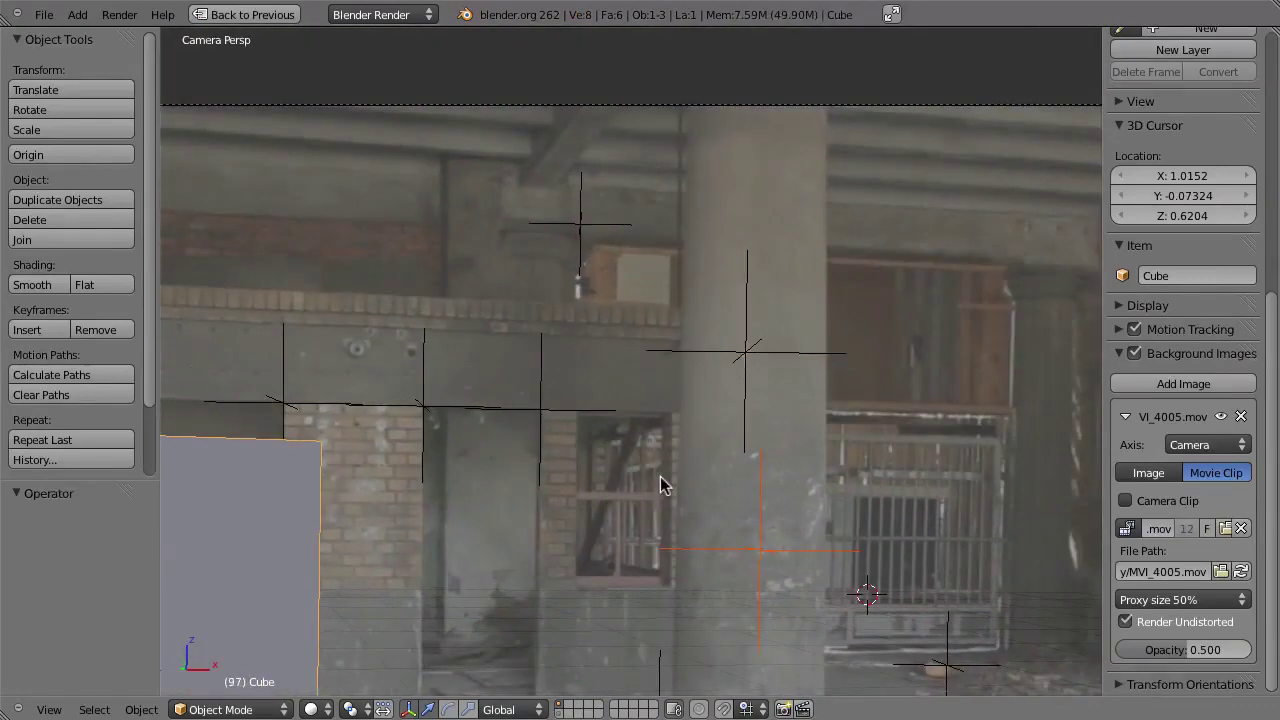
Step: Move the cube about -2.35 units along Y toward the camera and scale it by about 0.515
{"action": "middle_click_drag", "start_coordinate": [570, 497], "coordinate": [610, 434], "text": "shift"}
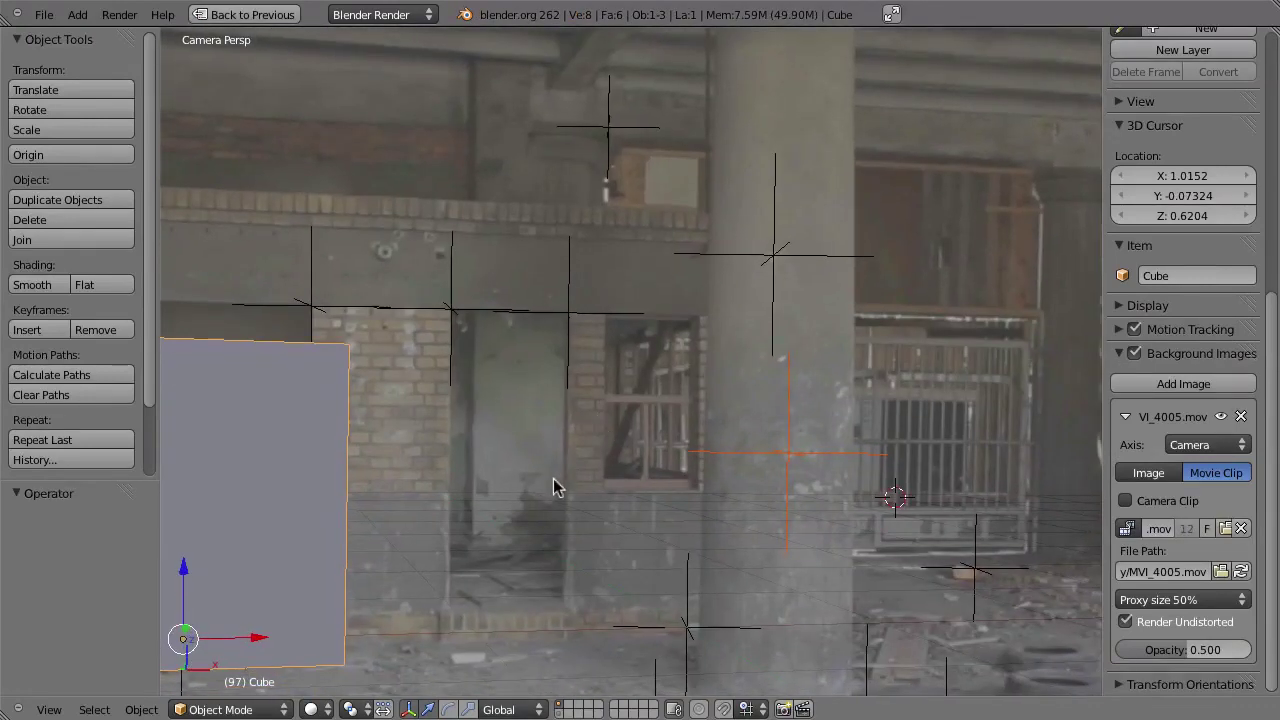
{"action": "scroll", "coordinate": [553, 488], "scroll_direction": "down", "scroll_amount": 4}
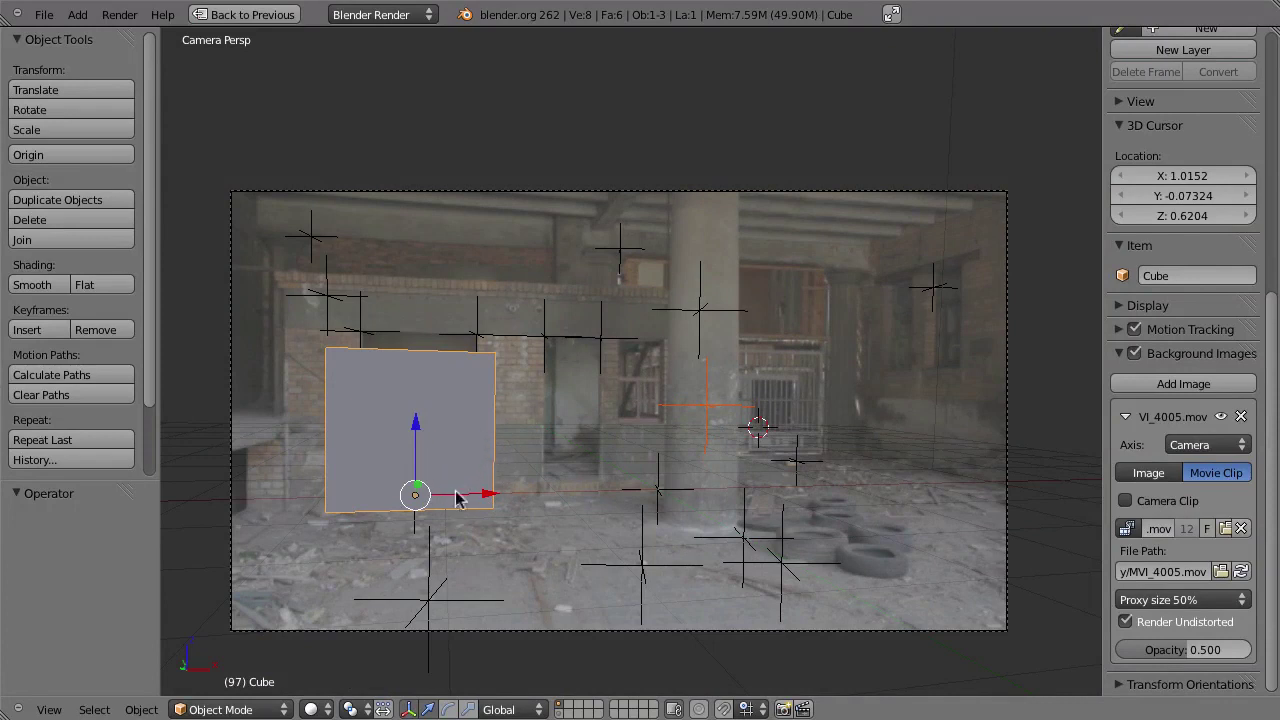
{"action": "key", "text": "g"}
{"action": "key", "text": "y"}
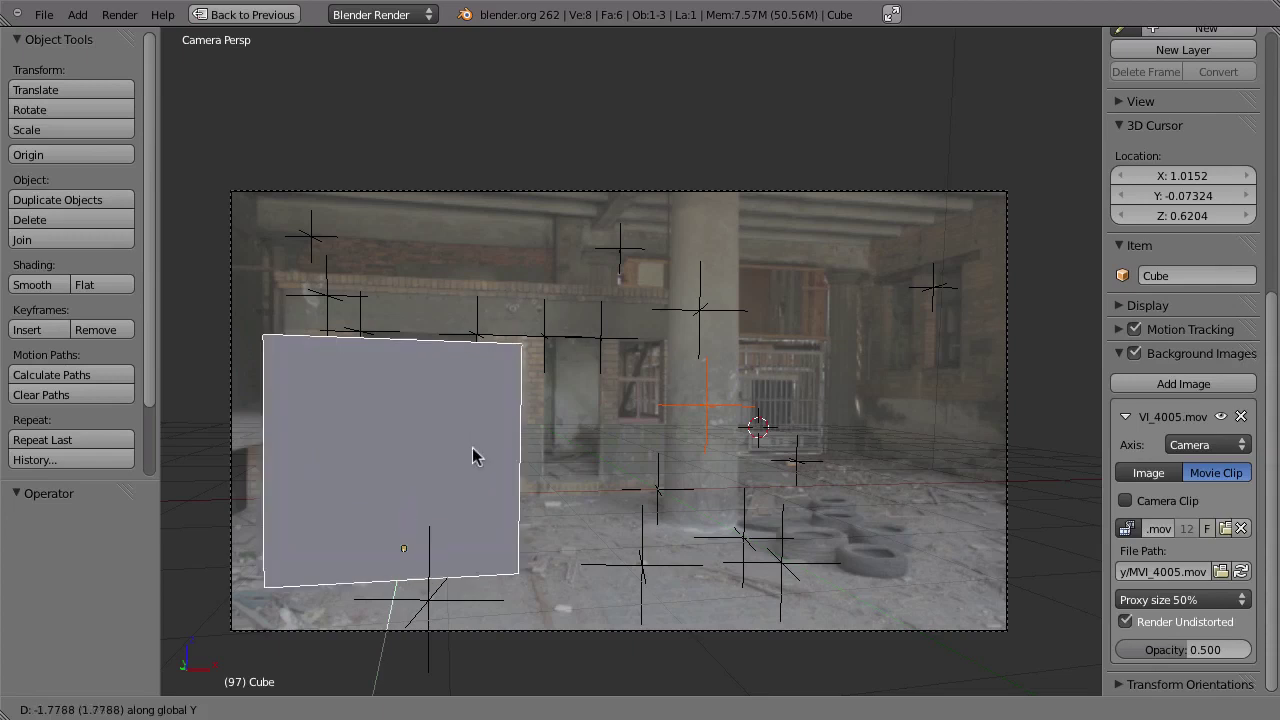
{"action": "left_click", "coordinate": [479, 482]}
{"action": "key", "text": "s"}
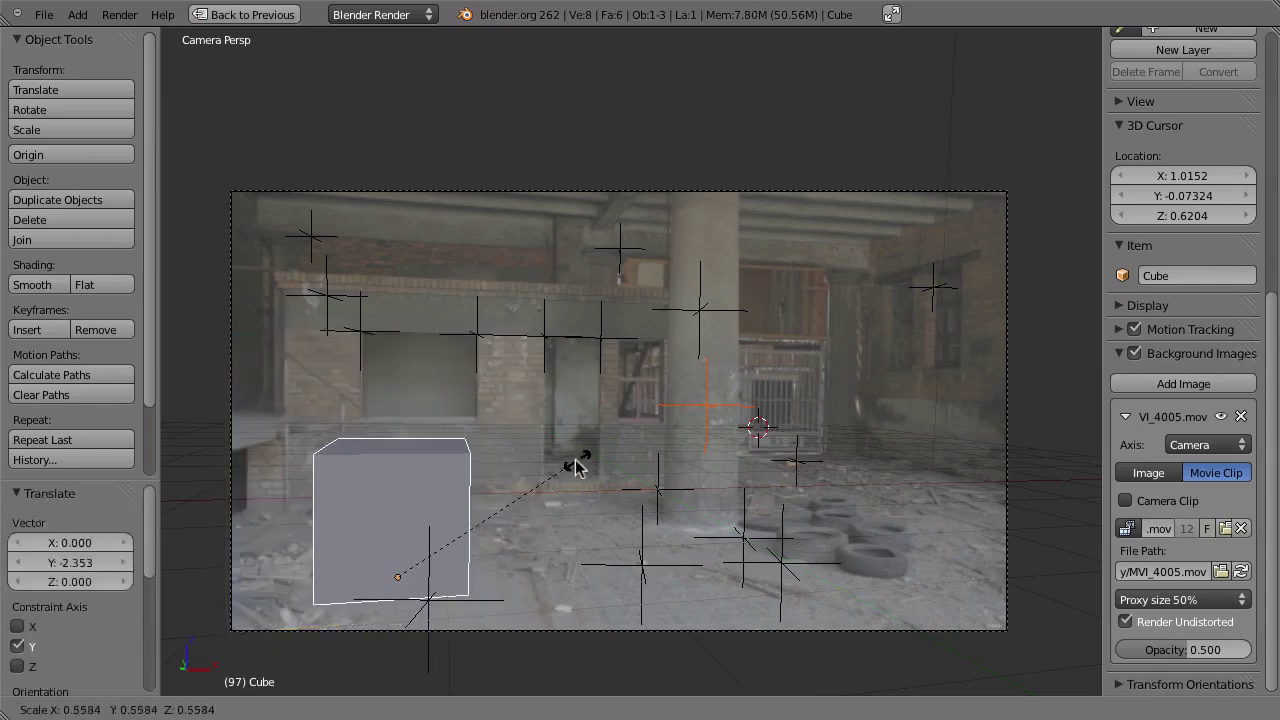
{"action": "left_click", "coordinate": [551, 503]}
Step: Rotate the cube about -19.5° around Z and scale it down by about 0.7
{"action": "key", "text": "r"}
{"action": "key", "text": "z"}
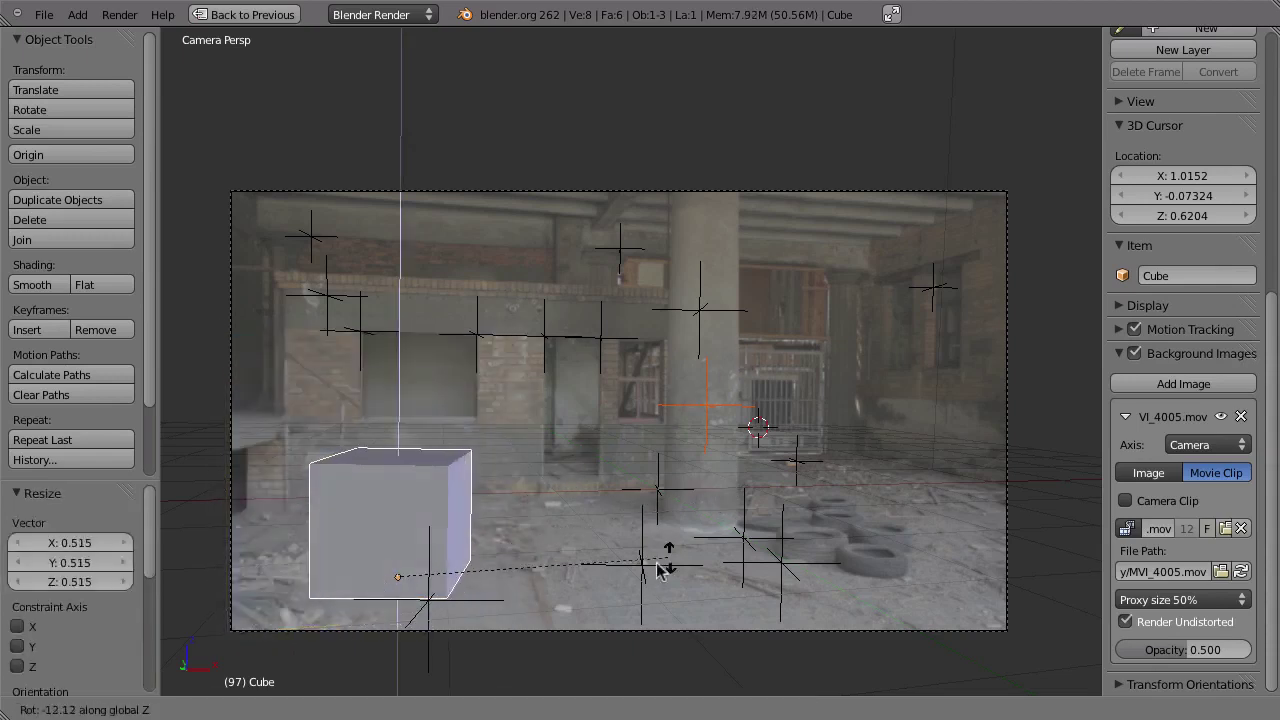
{"action": "left_click", "coordinate": [593, 598]}
{"action": "key", "text": "s"}
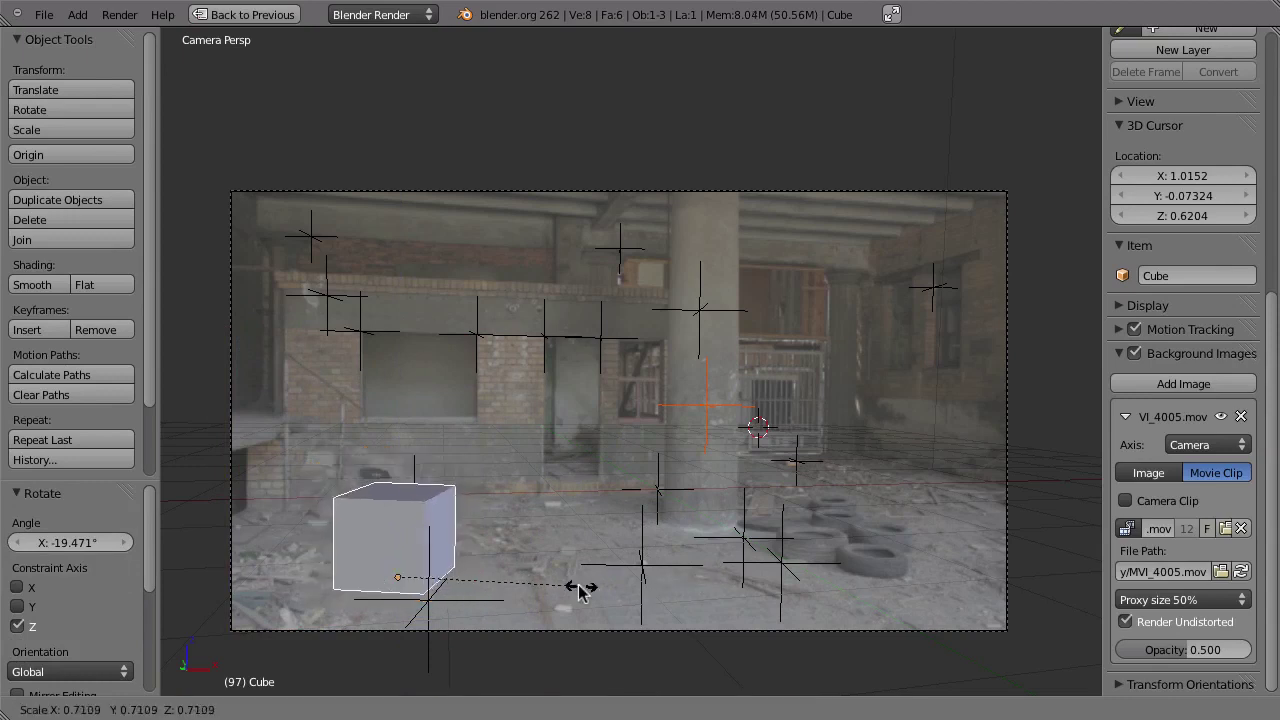
{"action": "left_click", "coordinate": [570, 590]}
Step: Duplicate the cube about 1.06 units along X, rotate the copy about -23.7° around Z, and play the animation to check the match
{"action": "key", "text": "shift+d"}
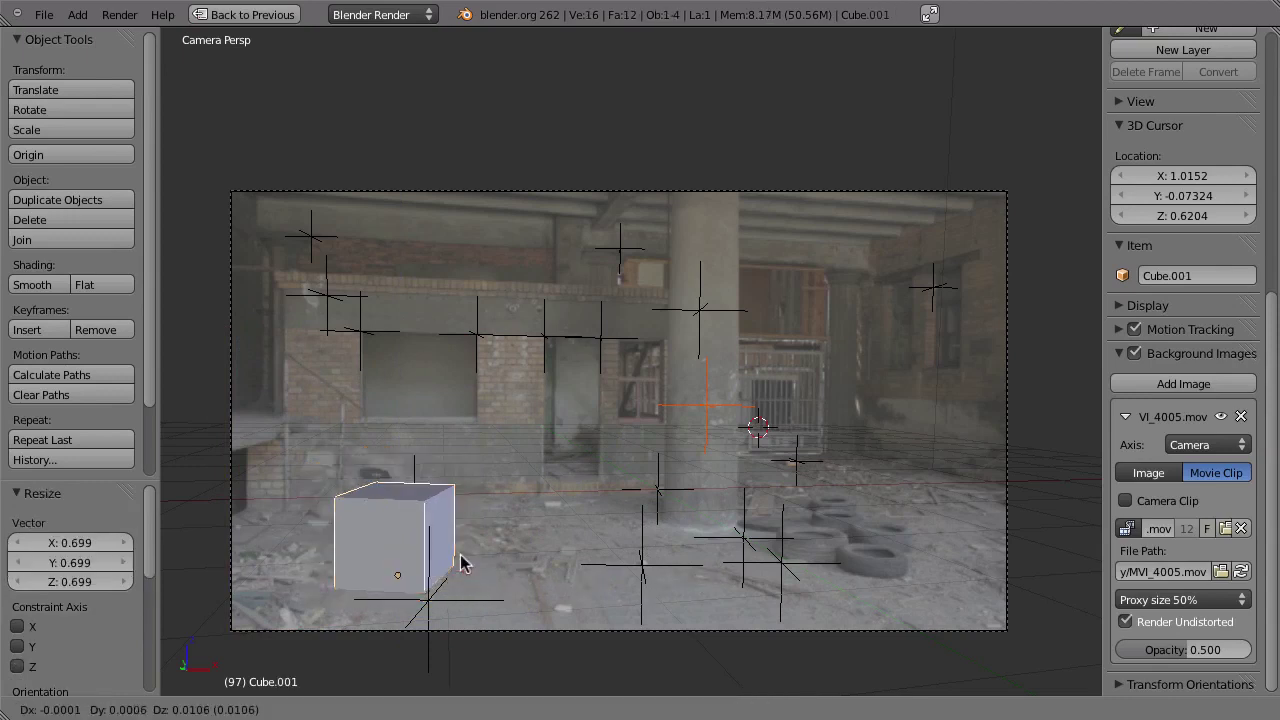
{"action": "left_click", "coordinate": [662, 565]}
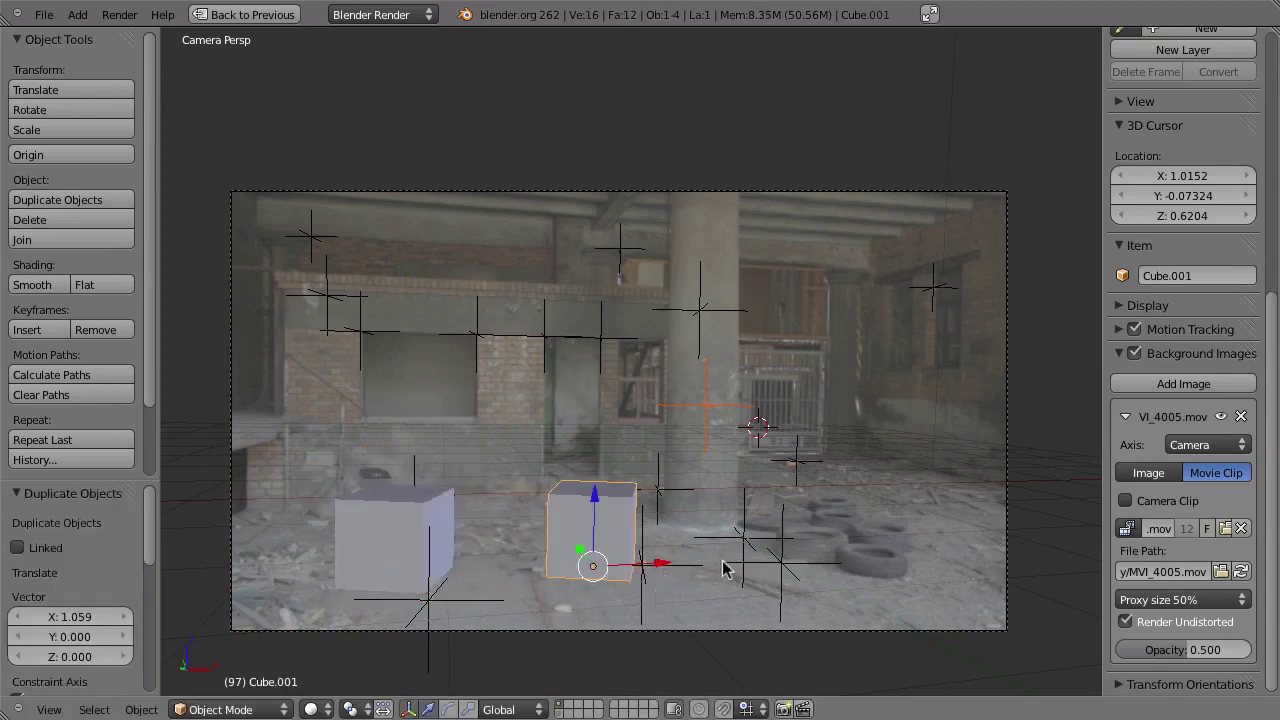
{"action": "key", "text": "r"}
{"action": "left_click", "coordinate": [652, 602]}
{"action": "key", "text": "alt+a"}
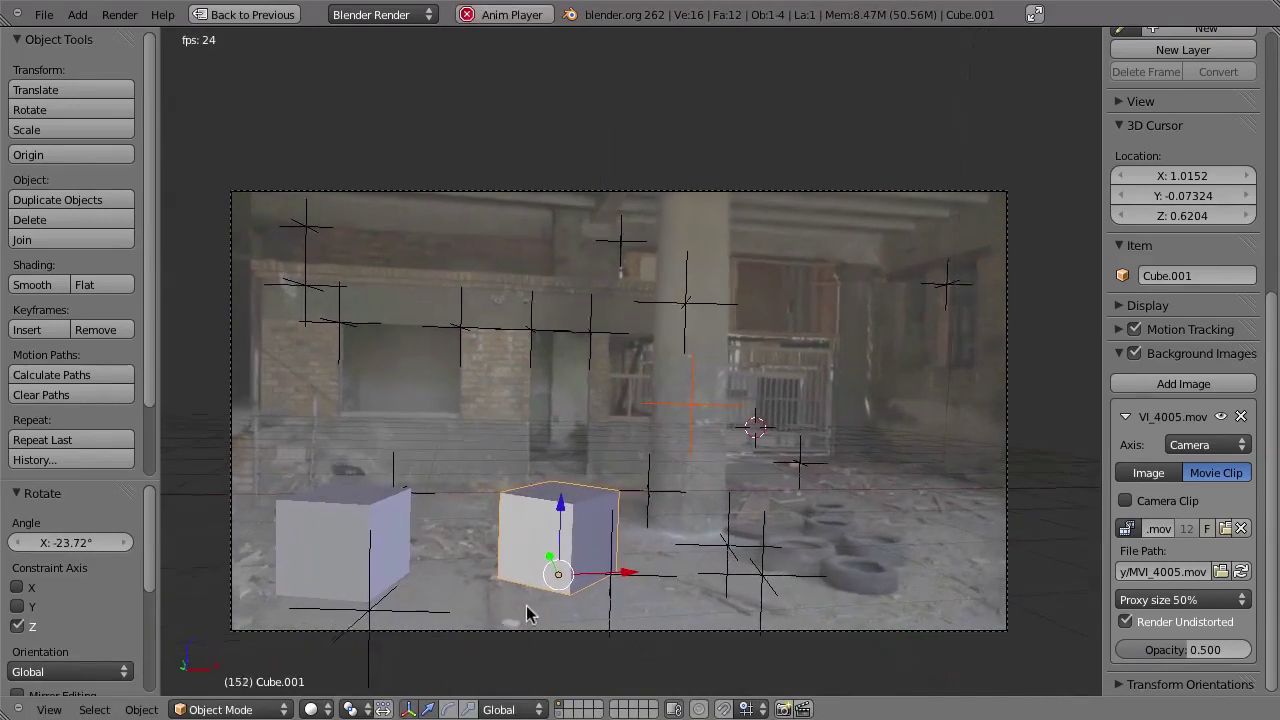
{"action": "key", "text": "Escape"}
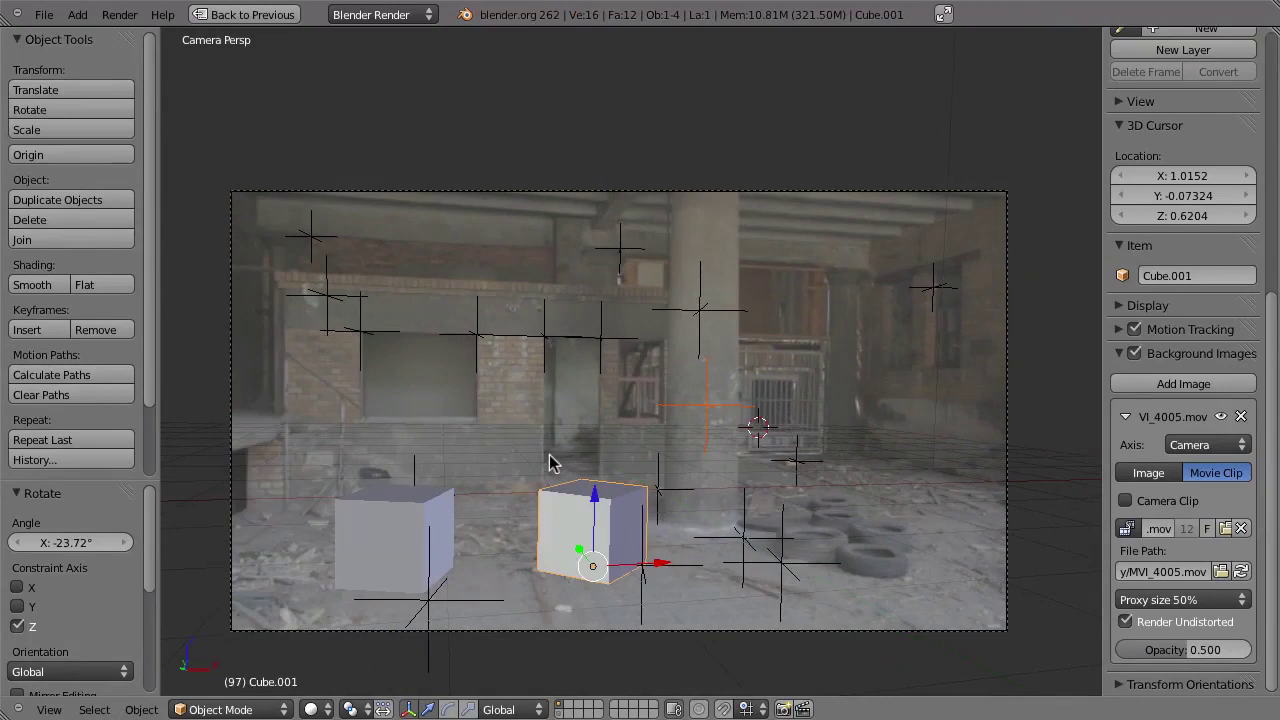
Step: Add a text object and clear its location to place it at the scene origin
{"action": "key", "text": "shift+a"}
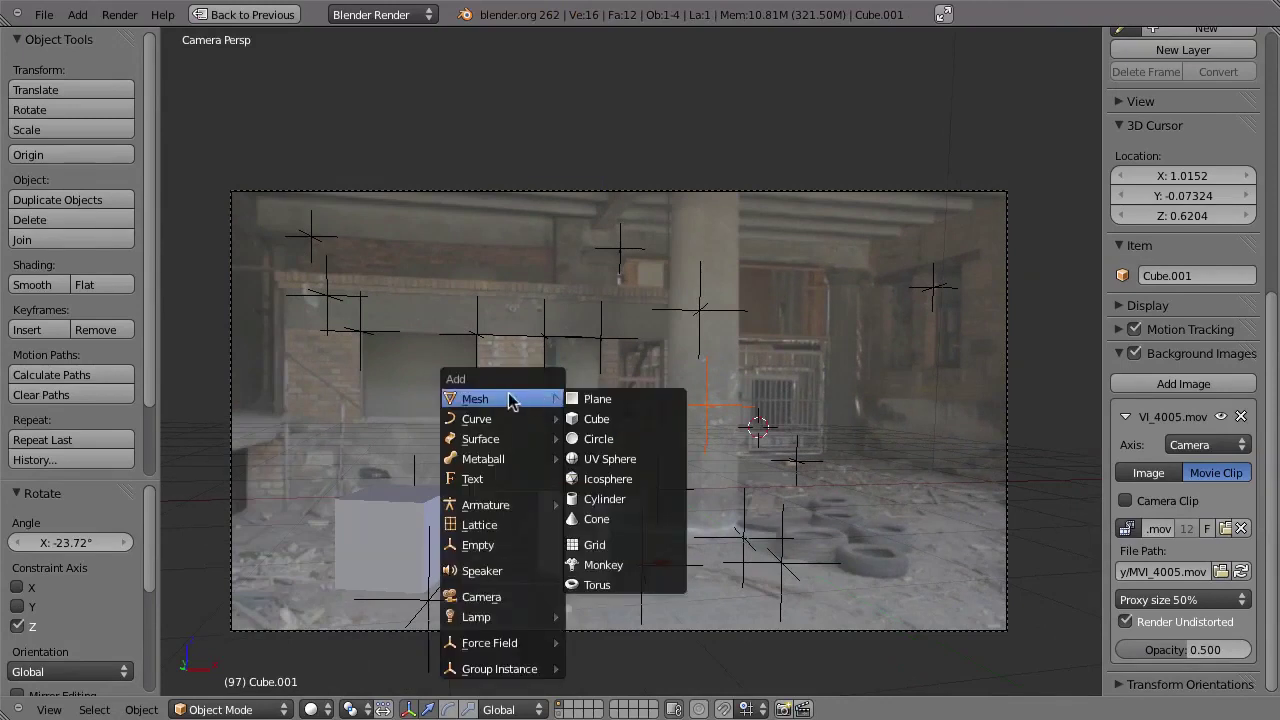
{"action": "left_click", "coordinate": [478, 481]}
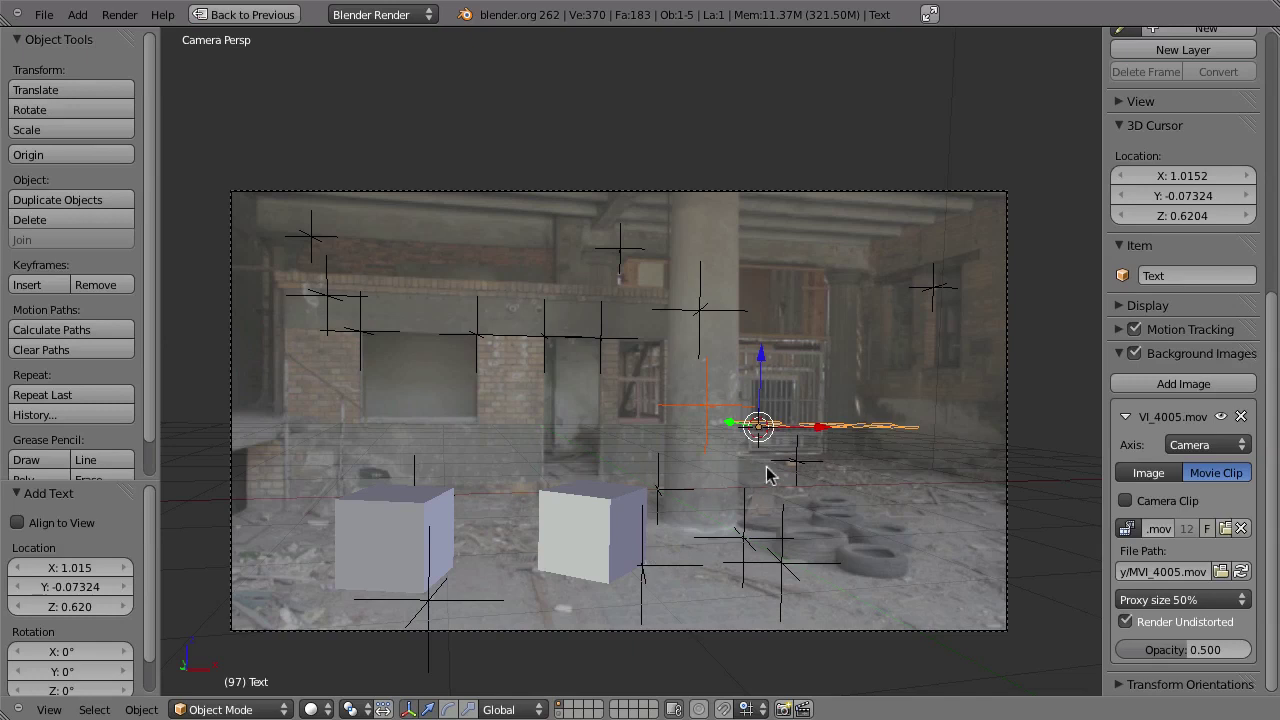
{"action": "key", "text": "alt+g"}
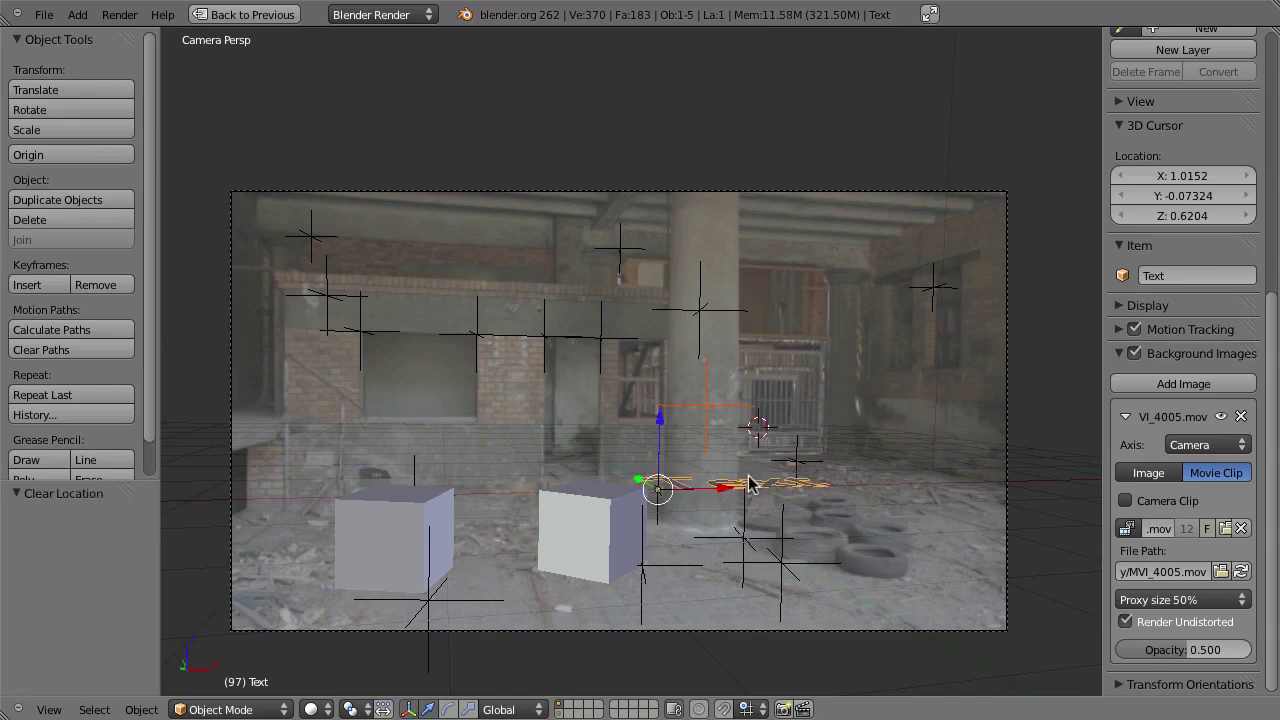
Step: Snap the 3D cursor to the floor tracking point beside the second cube and snap the text object to the cursor
{"action": "right_click", "coordinate": [665, 567]}
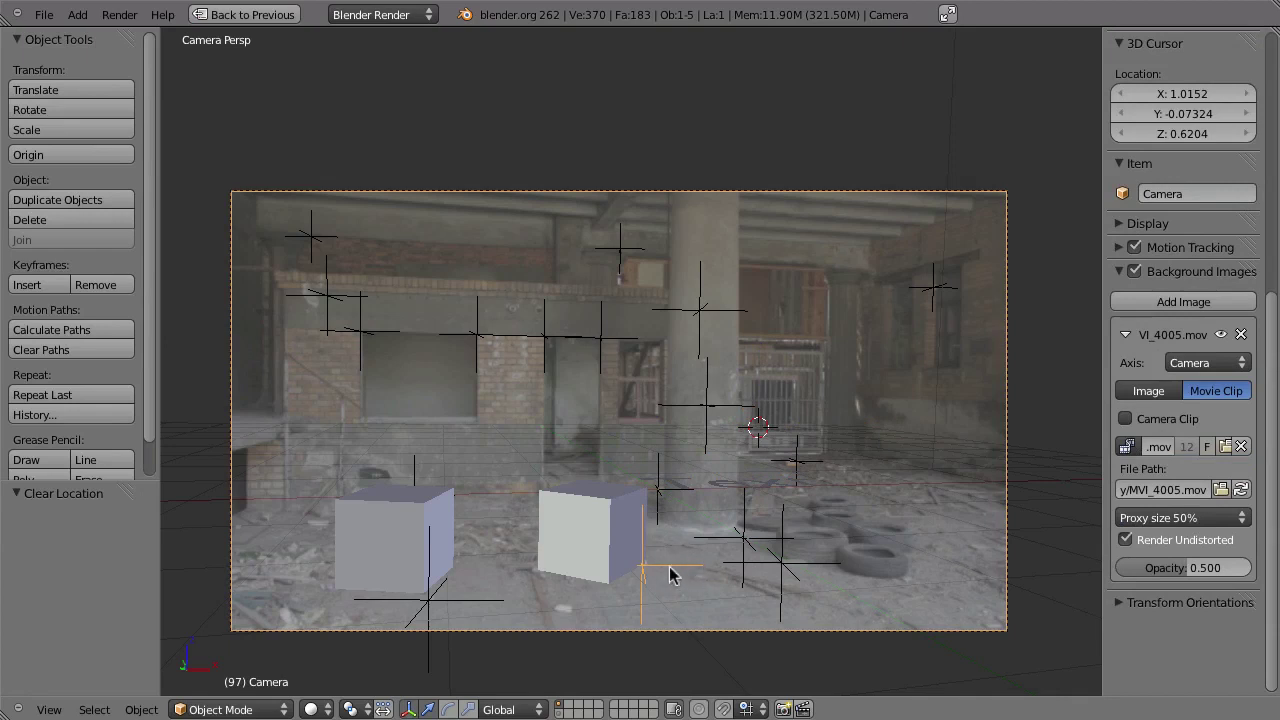
{"action": "key", "text": "shift+s"}
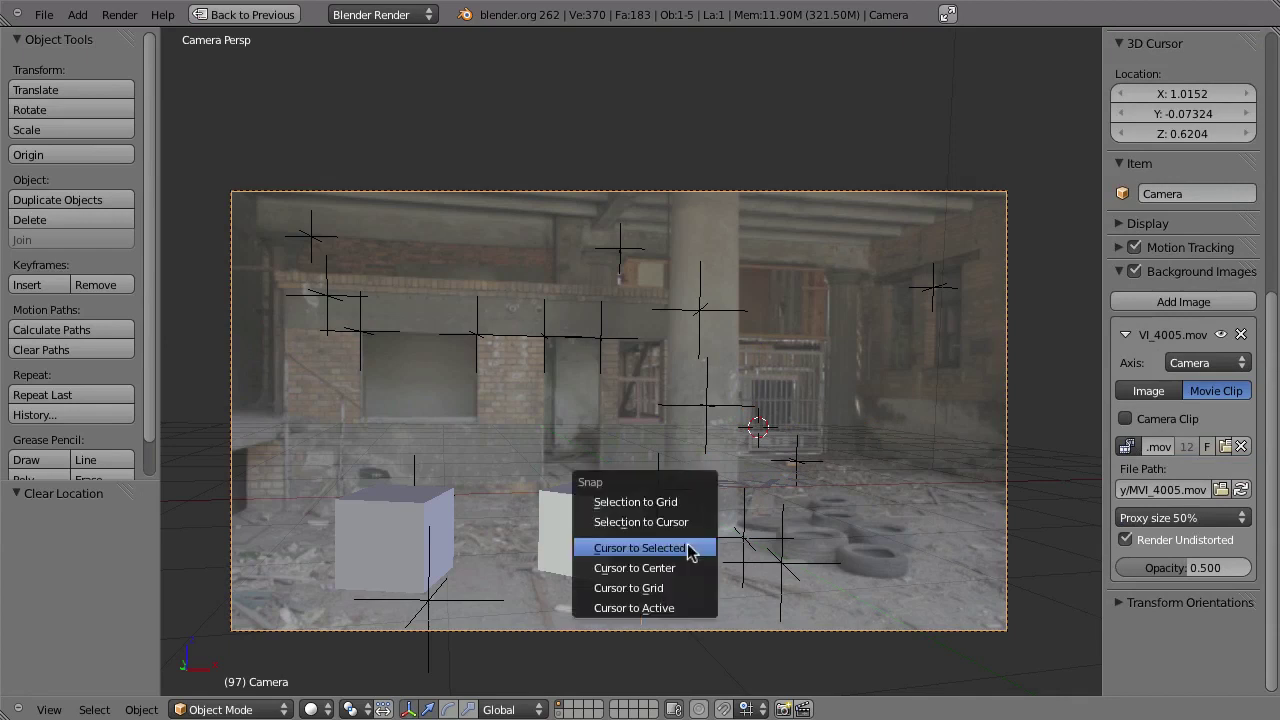
{"action": "left_click", "coordinate": [686, 548]}
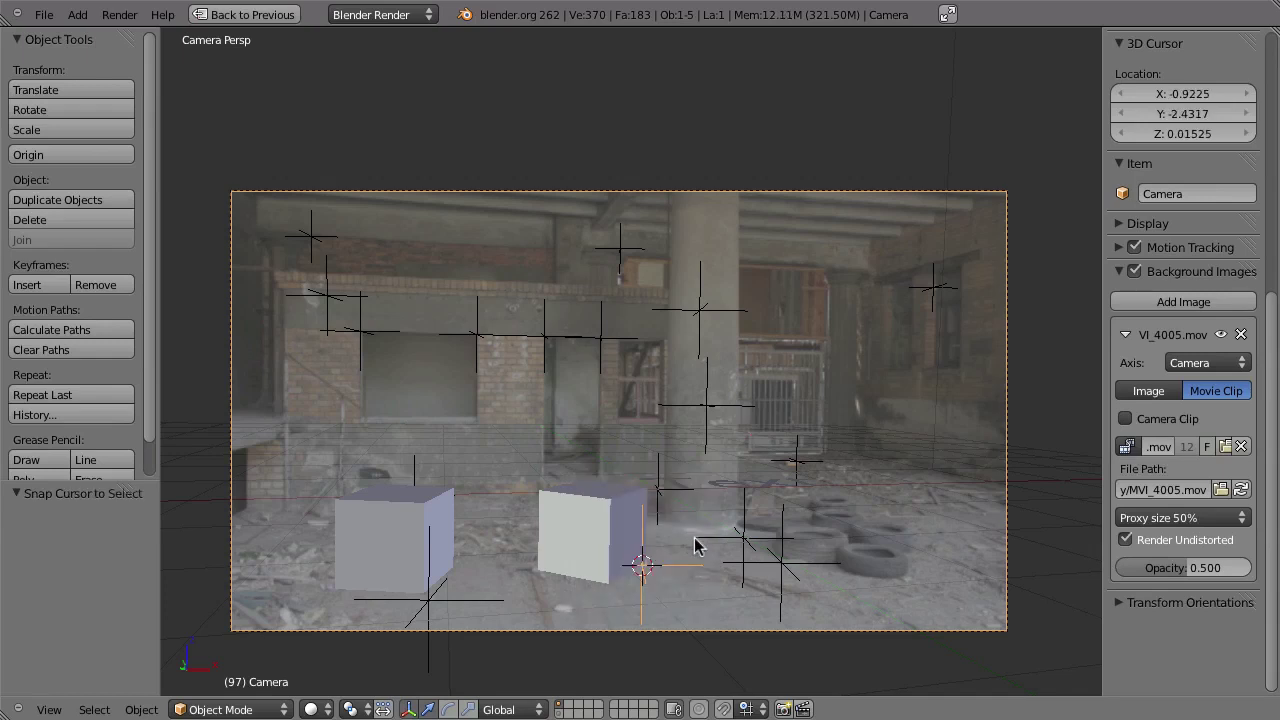
{"action": "right_click", "coordinate": [730, 490]}
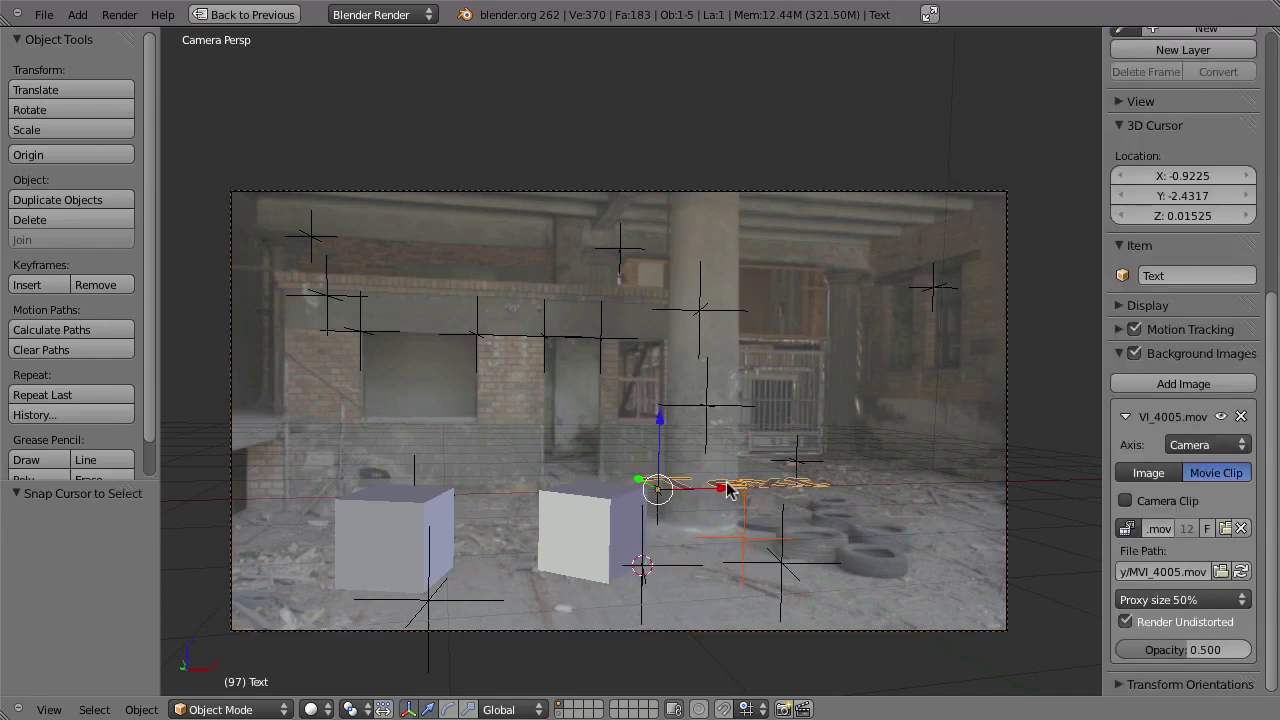
{"action": "key", "text": "shift+s"}
{"action": "left_click", "coordinate": [709, 475]}
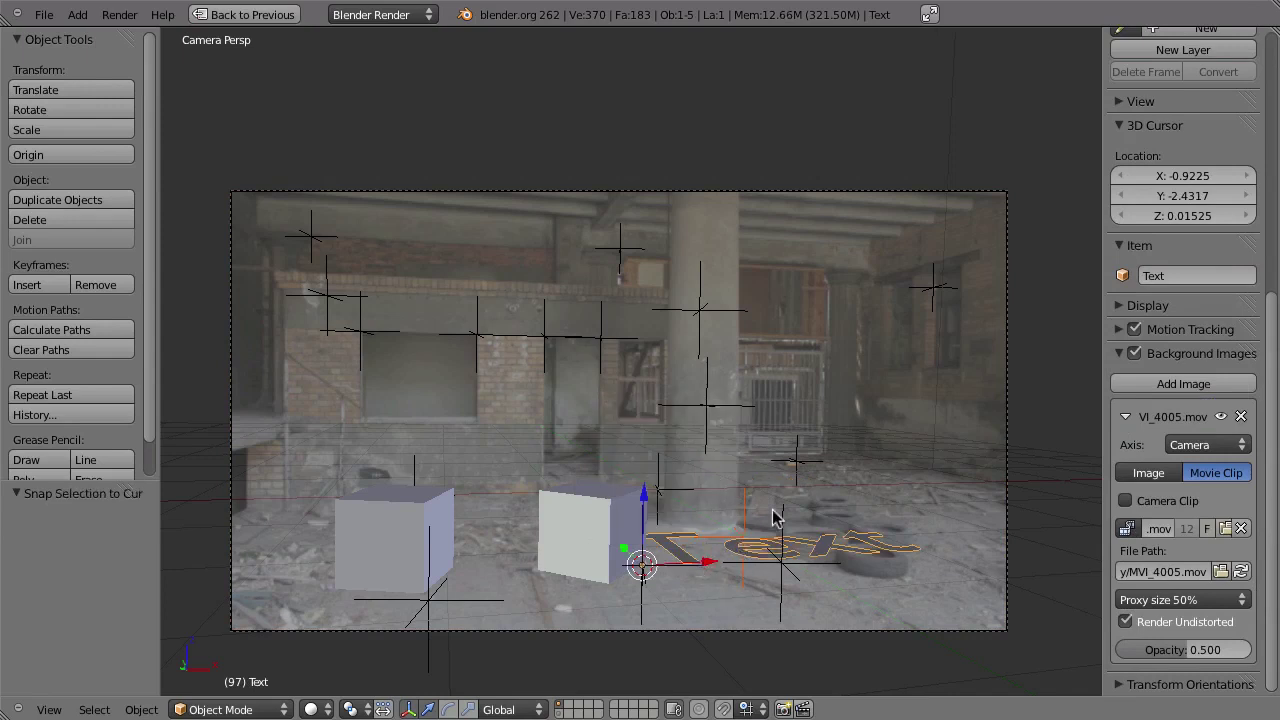
Step: Stand the text upright by rotating it 90° around X and play the animation to check how it sticks
{"action": "key", "text": "r"}
{"action": "key", "text": "x"}
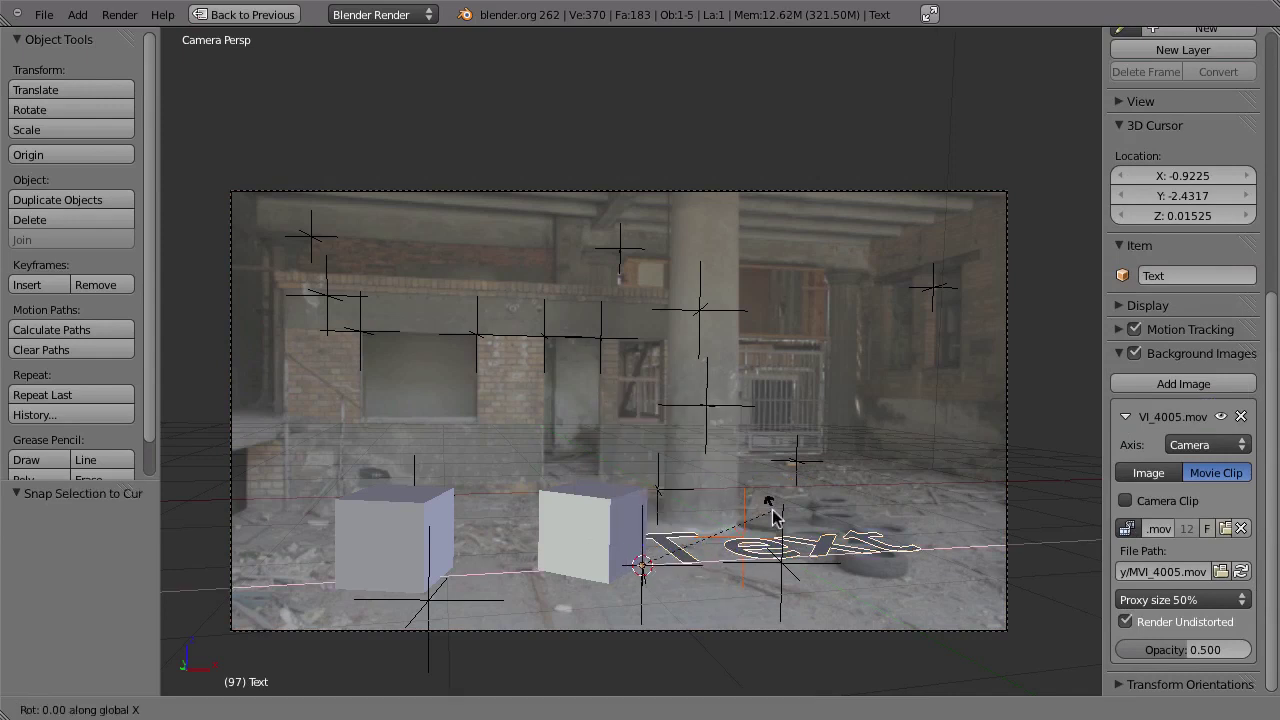
{"action": "type", "text": "90"}
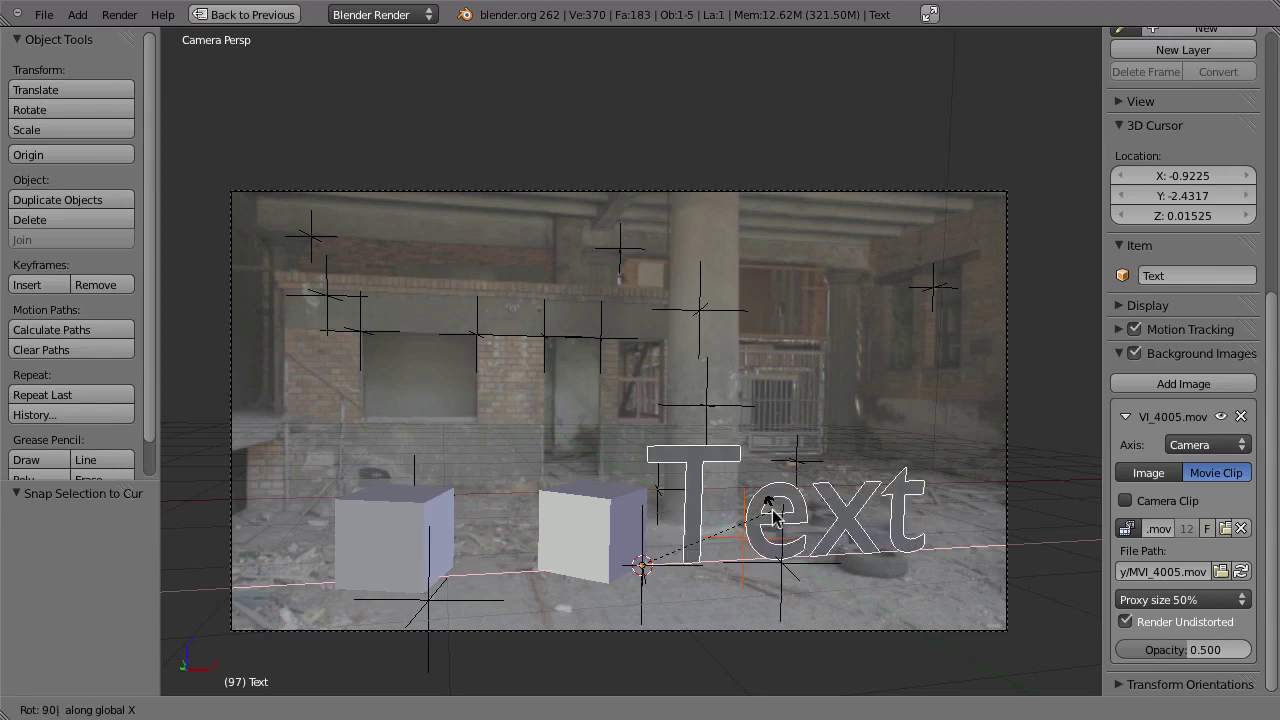
{"action": "key", "text": "Return"}
{"action": "key", "text": "alt+a"}
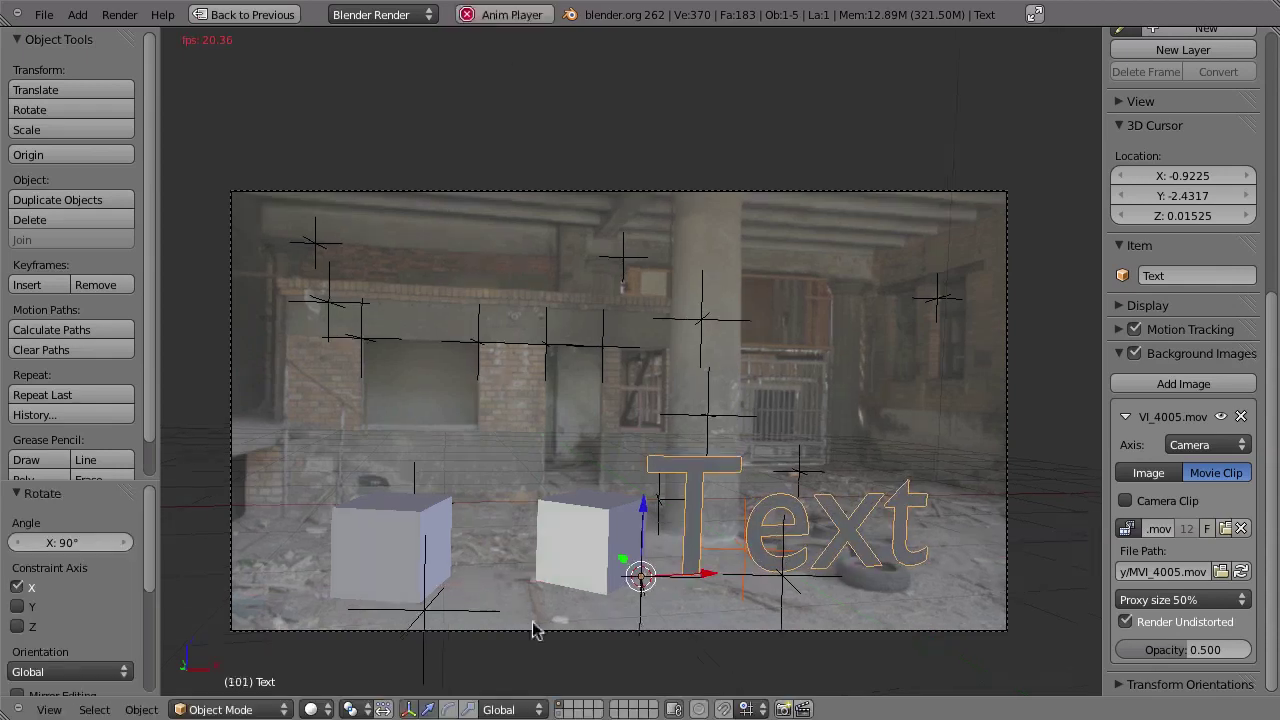
Step: Stop the playback and replace the text object's content with "Tracking is awesome"
{"action": "key", "text": "Escape"}
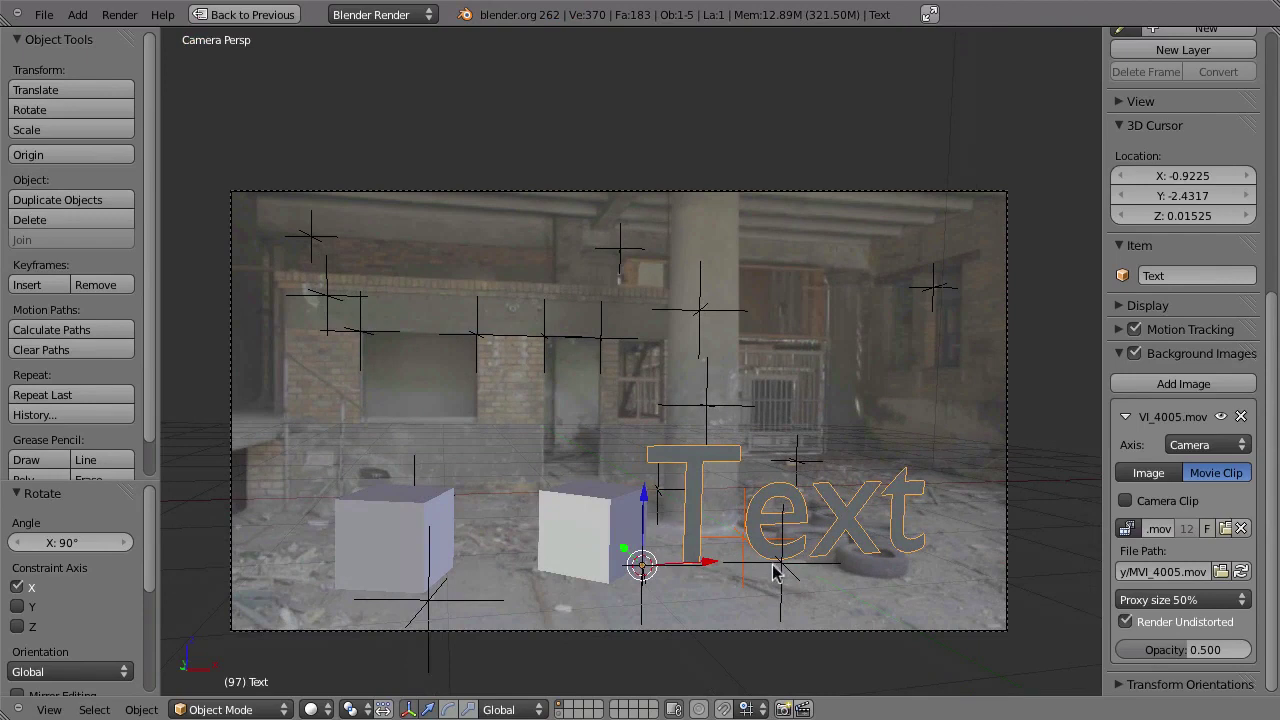
{"action": "key", "text": "Tab"}
{"action": "key", "text": "BackSpace"}
{"action": "key", "text": "BackSpace"}
{"action": "key", "text": "BackSpace"}
{"action": "key", "text": "BackSpace"}
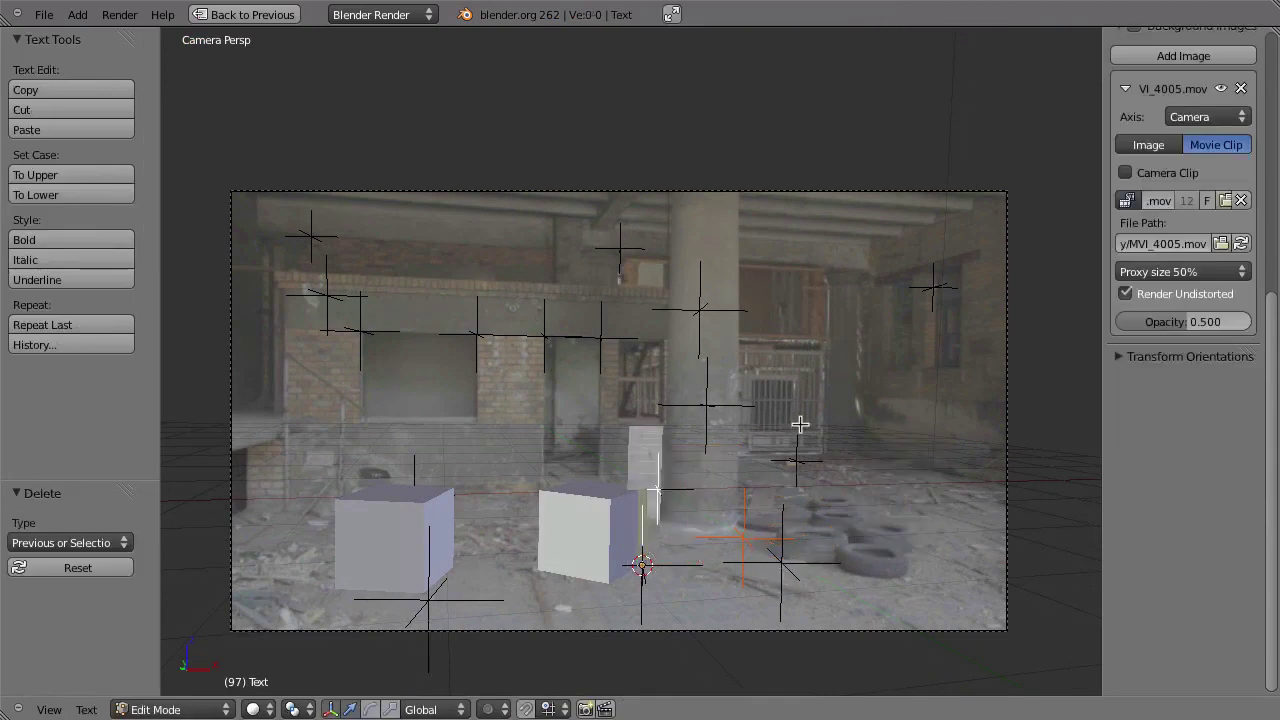
{"action": "type", "text": "Tracki"}
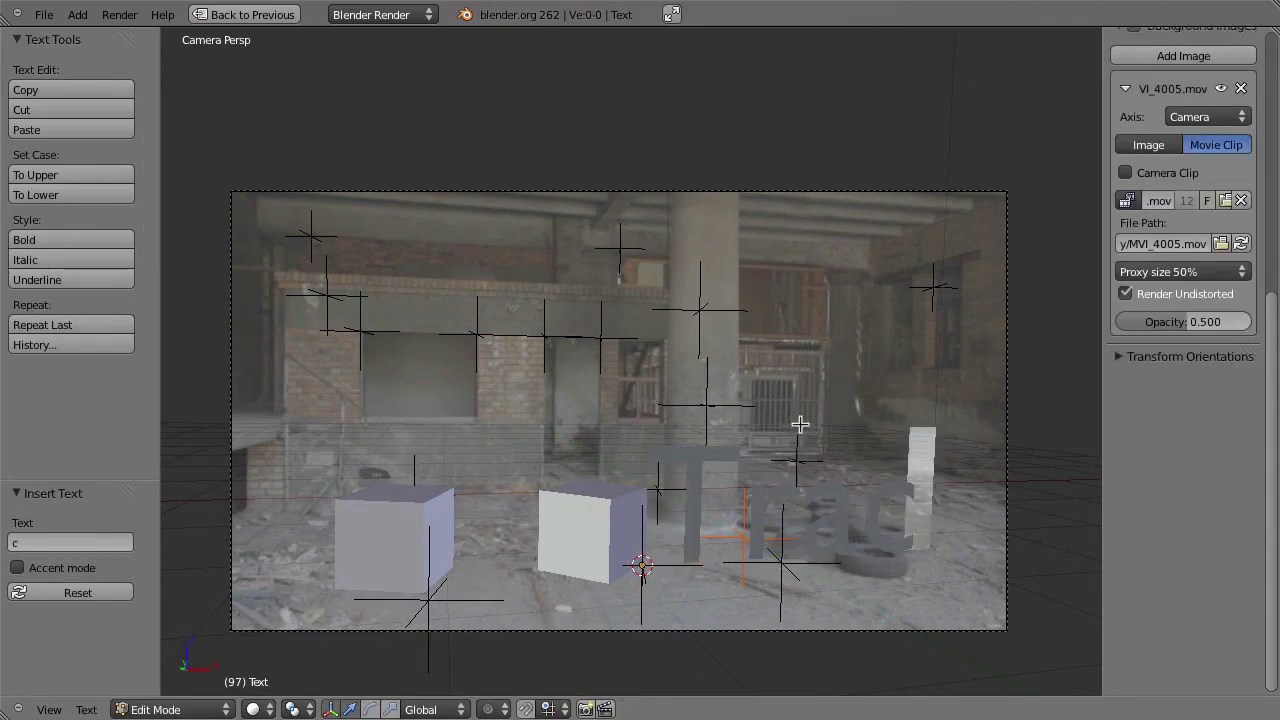
{"action": "key", "text": "Return"}
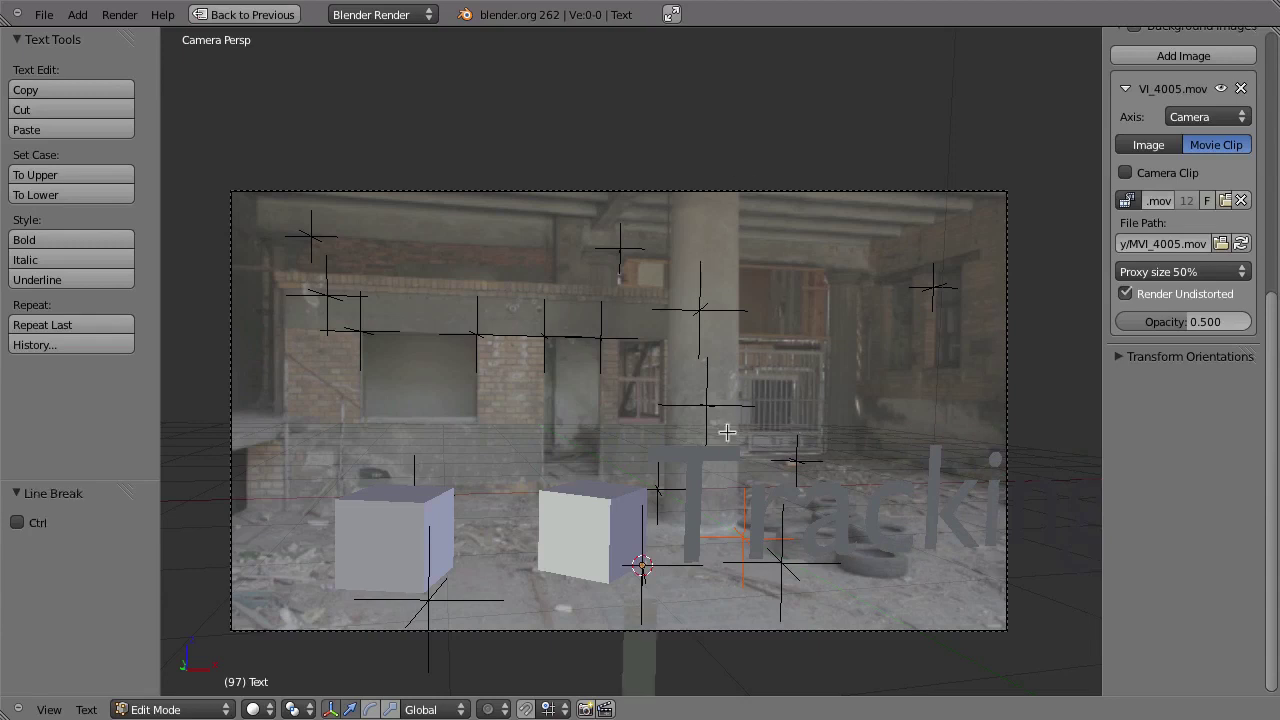
{"action": "key", "text": "Tab"}
Step: Move the text about -2.127 units along X and scale it down to fit inside the camera frame
{"action": "key", "text": "alt+a"}
{"action": "key", "text": "Escape"}
{"action": "left_click_drag", "start_coordinate": [720, 573], "coordinate": [306, 577]}
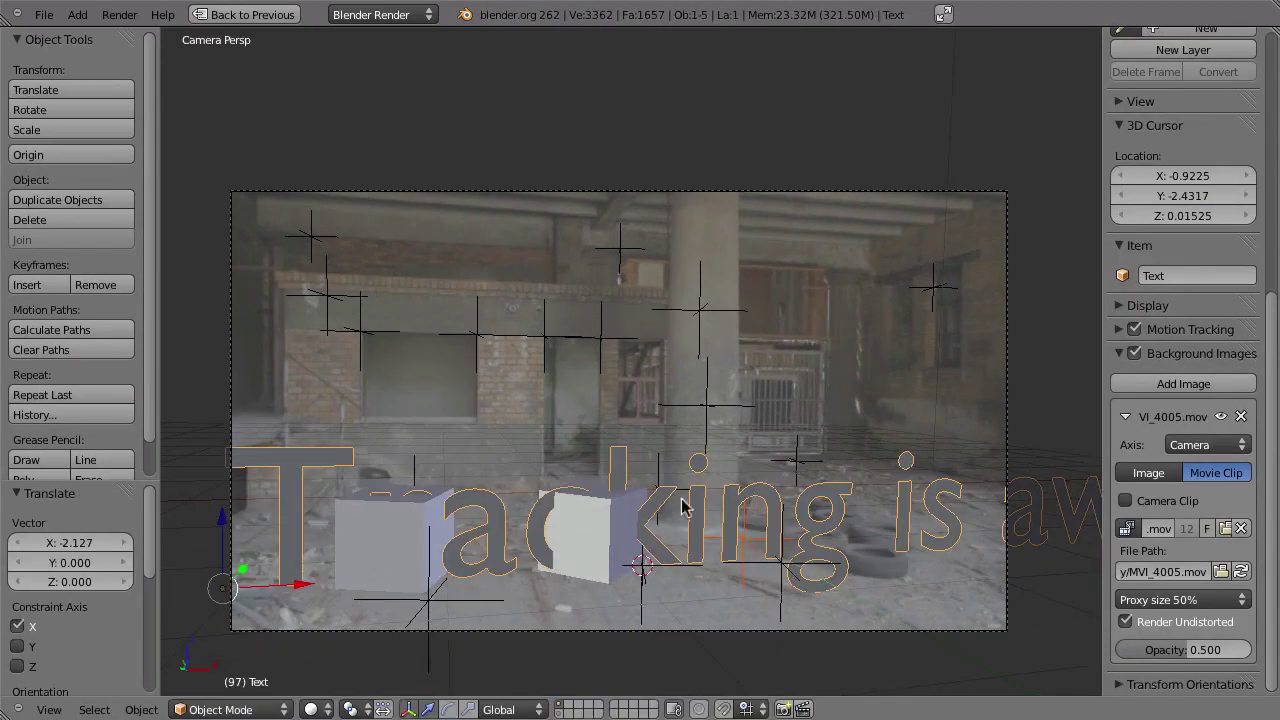
{"action": "key", "text": "s"}
{"action": "left_click", "coordinate": [469, 615]}
Step: Delete the stray last character from the text so it reads "Tracking is awesome"
{"action": "key", "text": "Tab"}
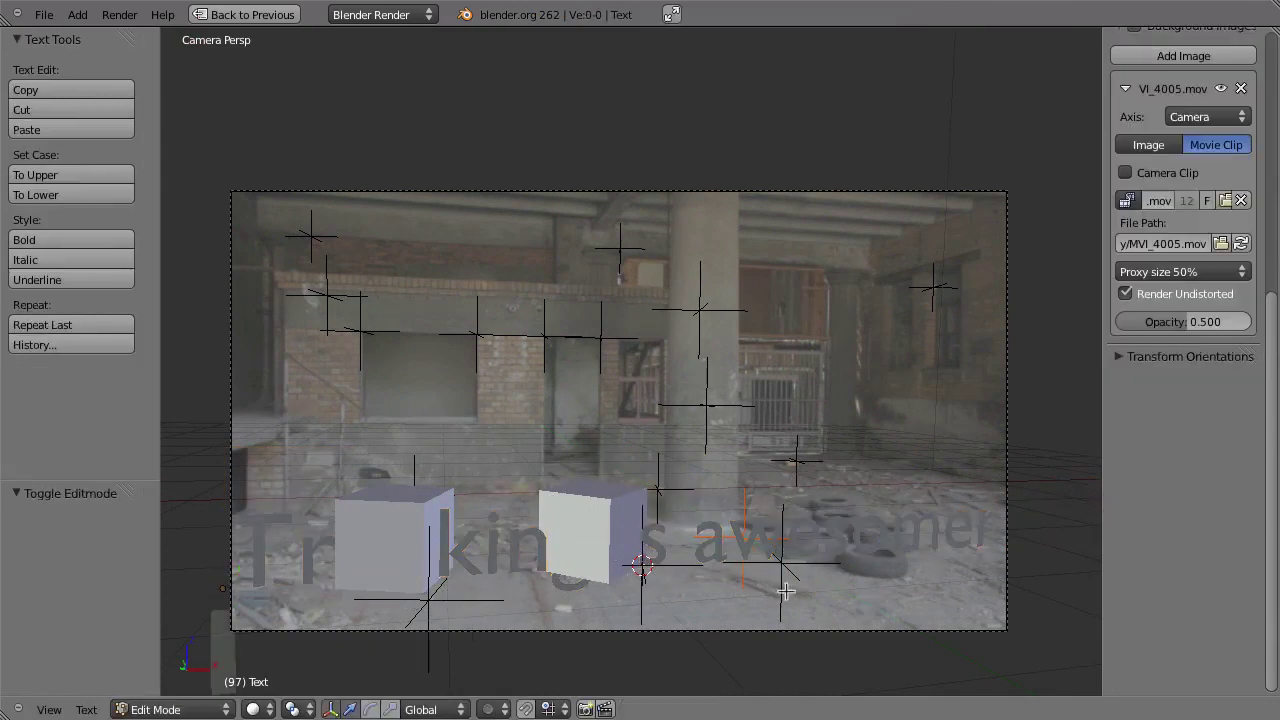
{"action": "key", "text": "BackSpace"}
{"action": "key", "text": "Tab"}
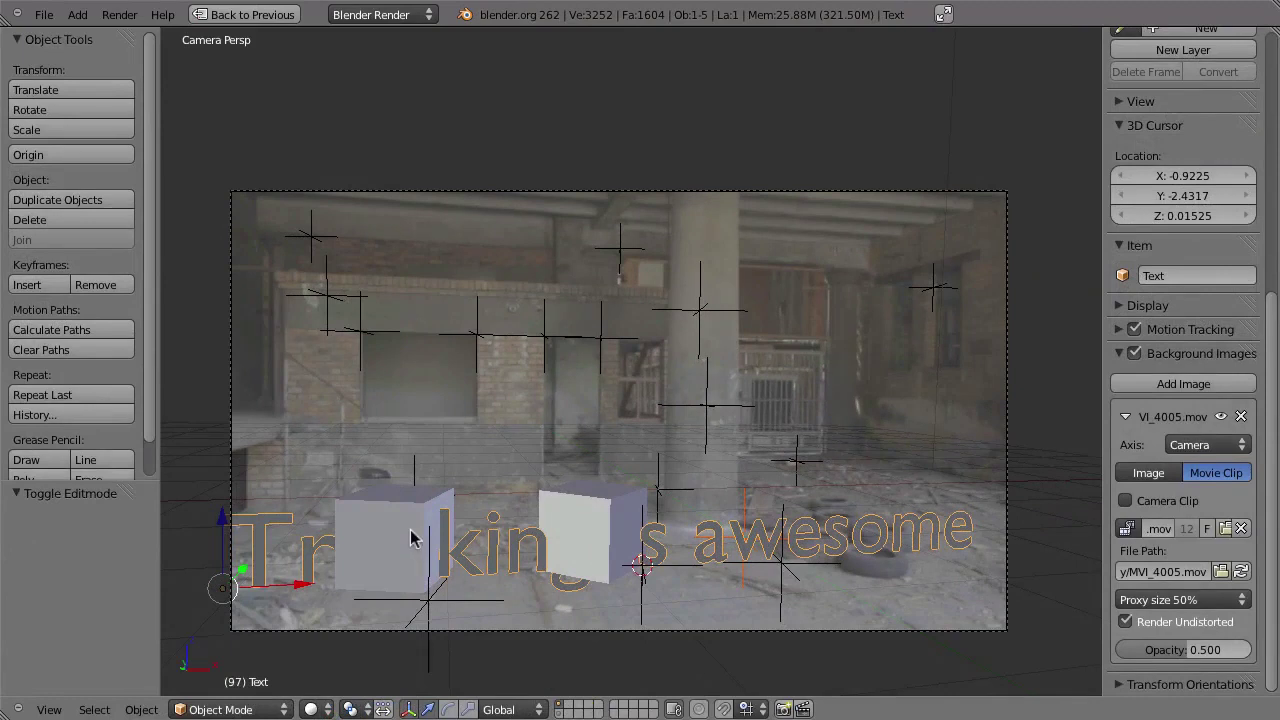
Step: Move both cubes about 1.31 units along Y, behind the text, and play the animation to check the match
{"action": "right_click", "coordinate": [463, 515]}
{"action": "right_click", "coordinate": [545, 514]}
{"action": "right_click", "coordinate": [376, 518], "text": "shift"}
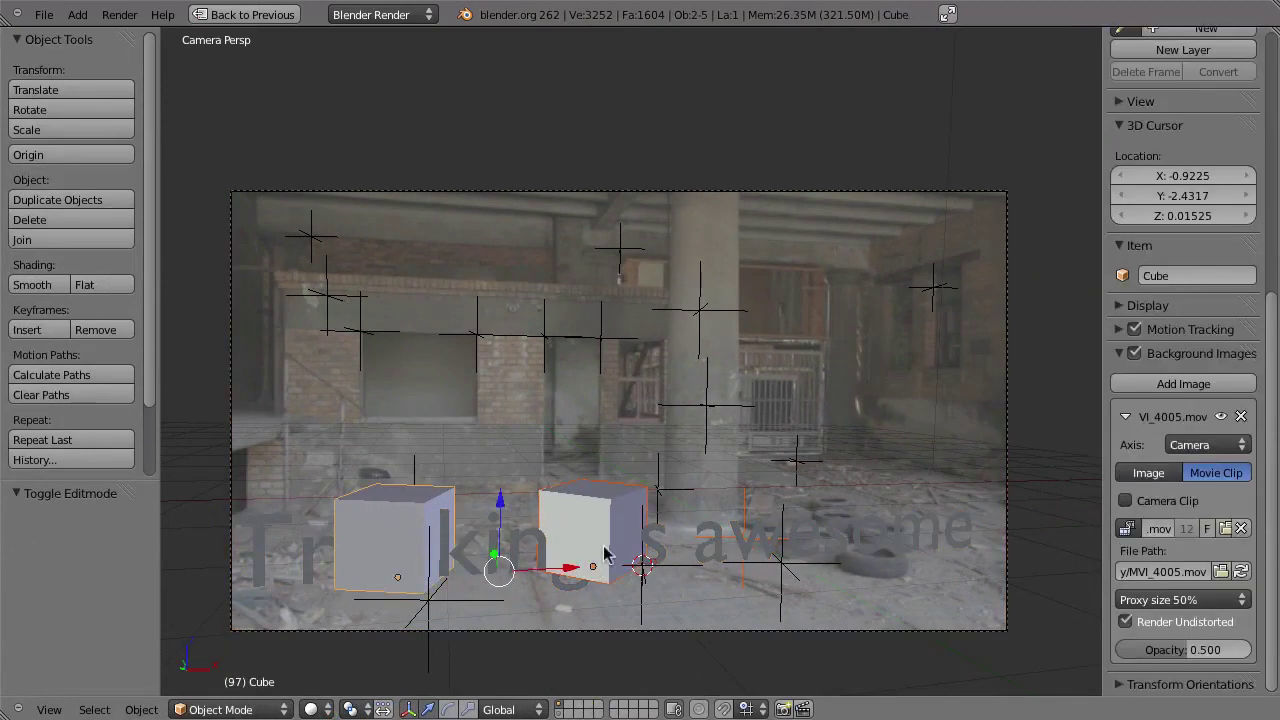
{"action": "key", "text": "g"}
{"action": "key", "text": "y"}
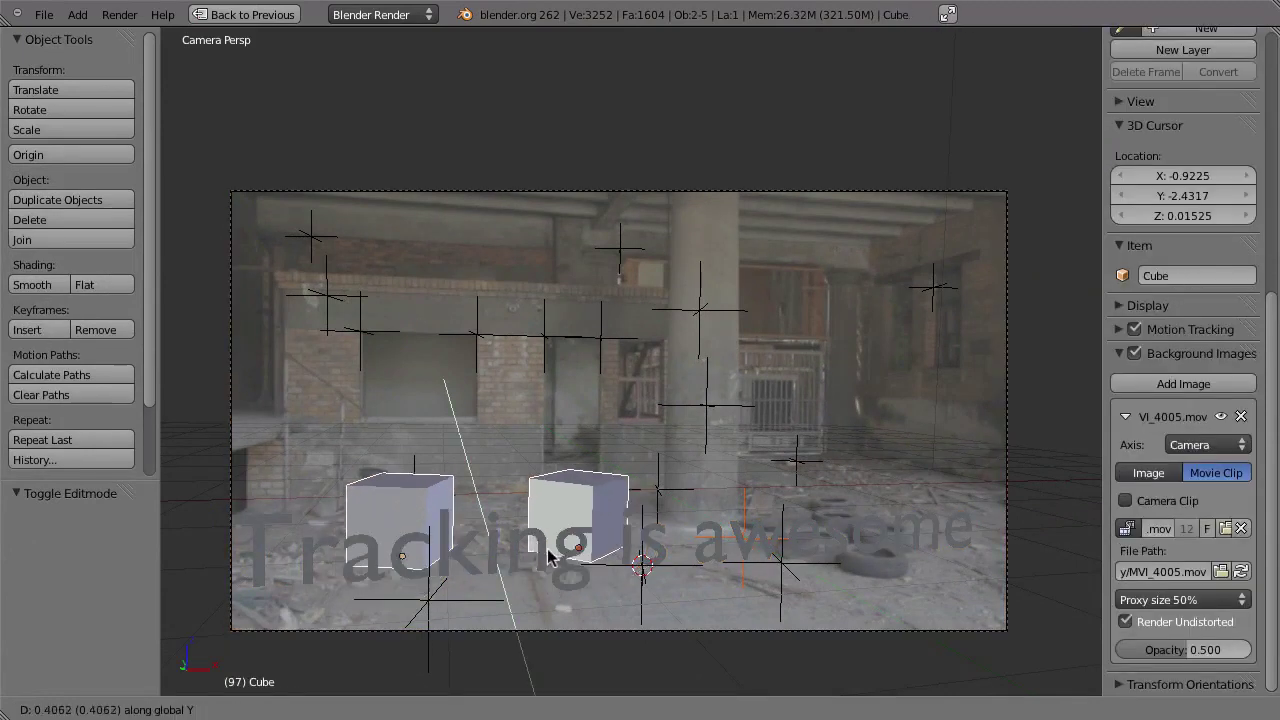
{"action": "left_click", "coordinate": [550, 533]}
{"action": "key", "text": "alt+a"}
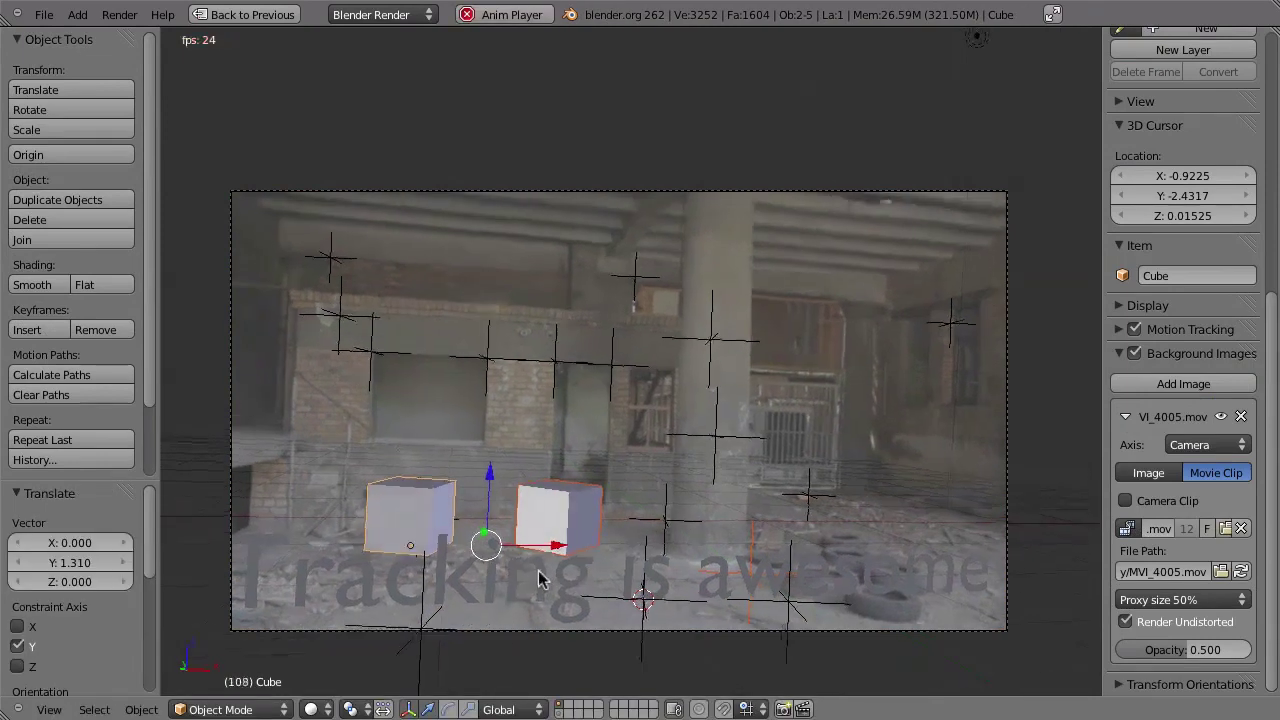
Step: Shift the text about 0.211 units along X and extrude it by about 0.128
{"action": "right_click", "coordinate": [786, 549]}
{"action": "key", "text": "Escape"}
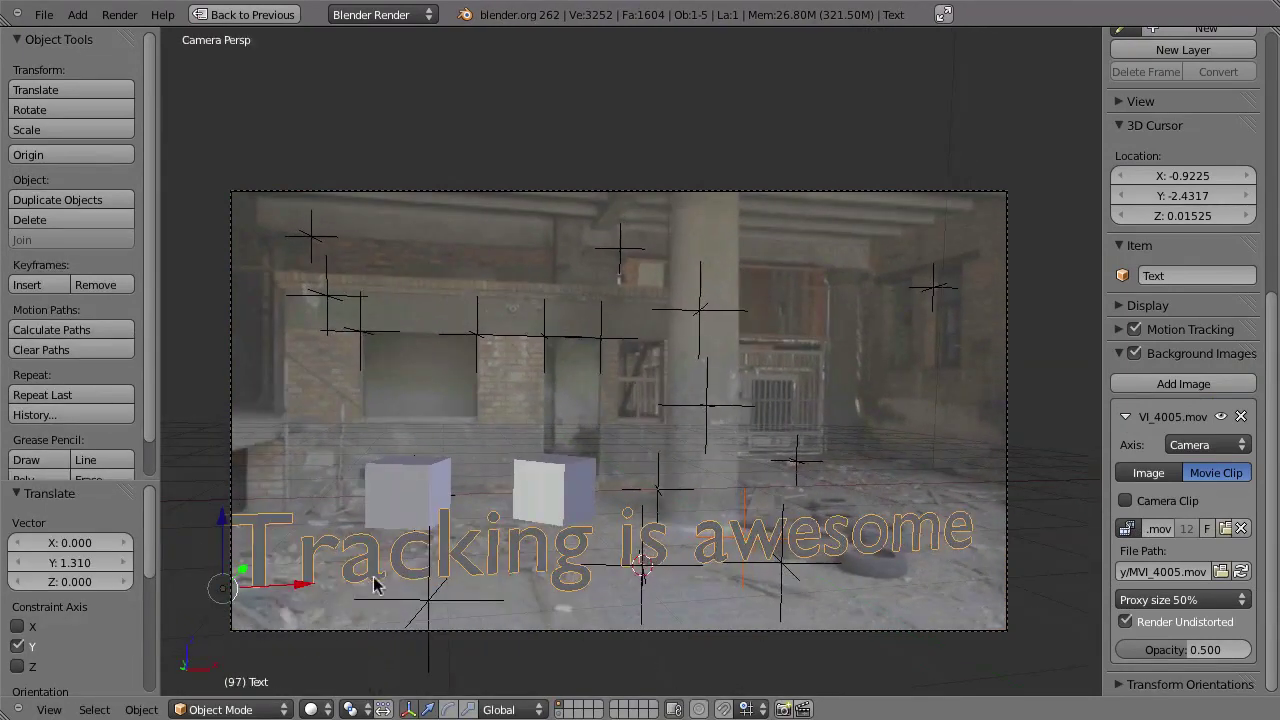
{"action": "key", "text": "g"}
{"action": "key", "text": "x"}
{"action": "left_click", "coordinate": [350, 589]}
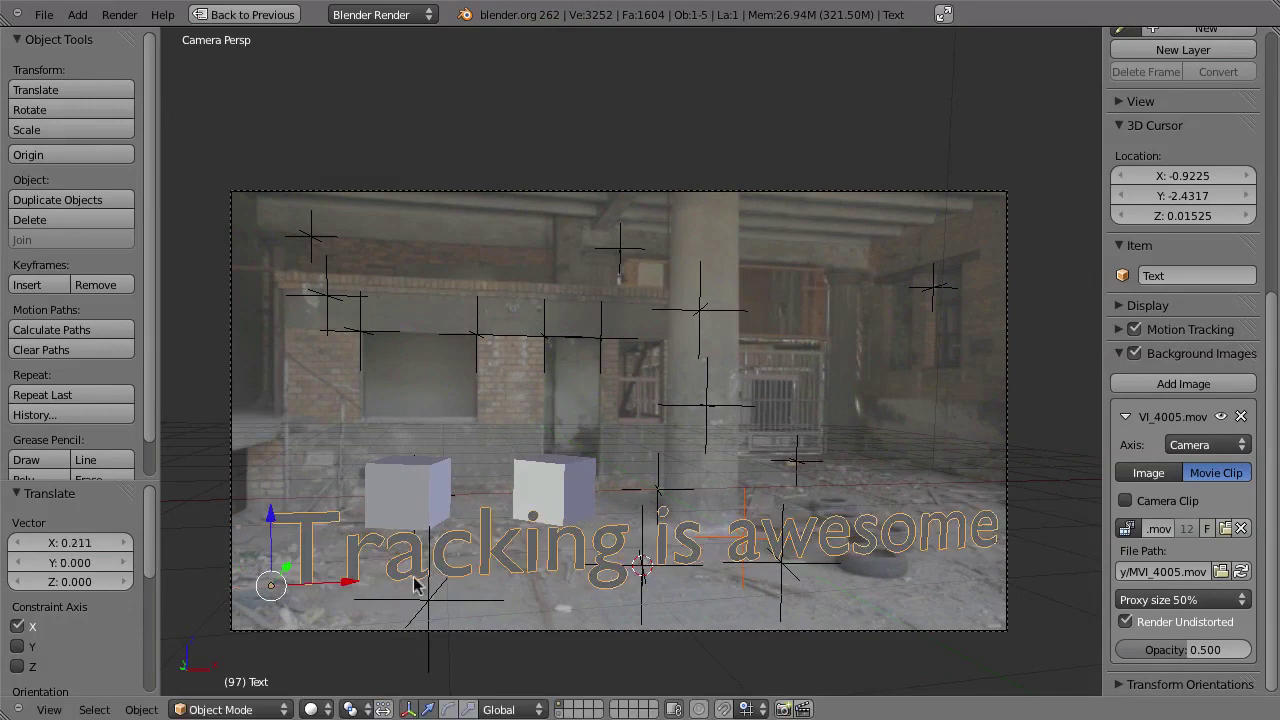
{"action": "key", "text": "ctrl+Up"}
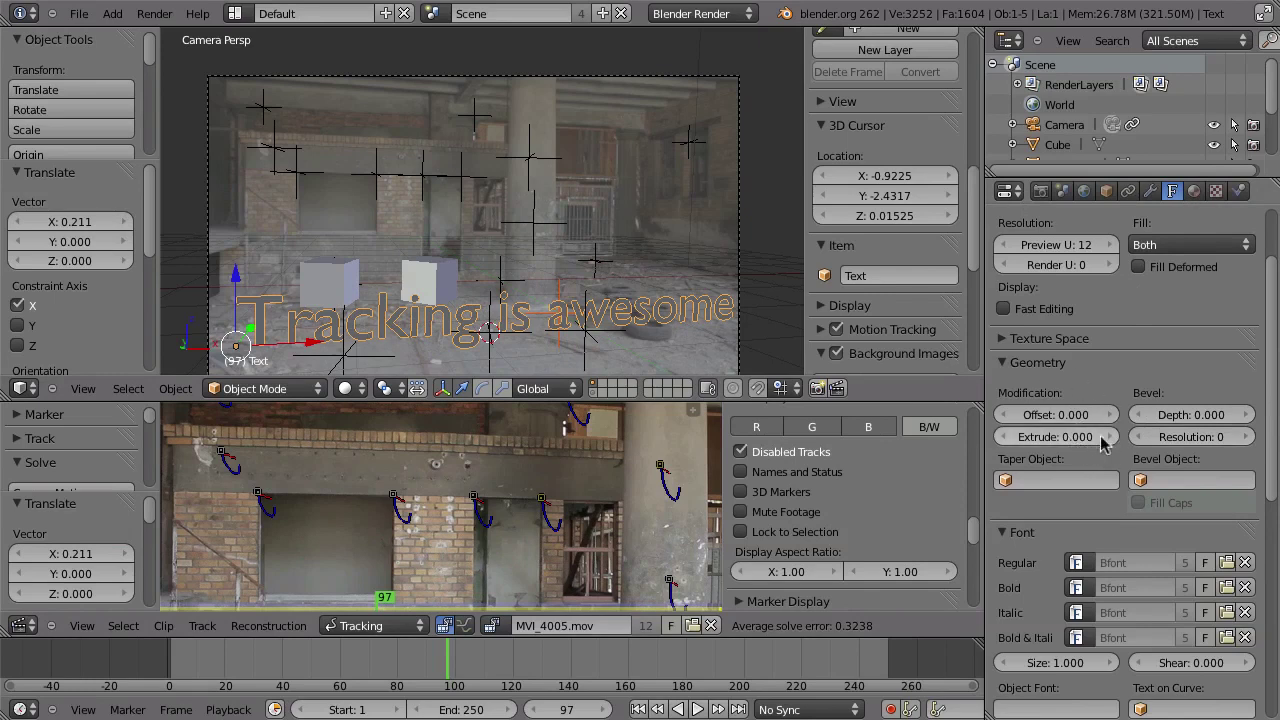
{"action": "mouse_move", "coordinate": [1108, 443]}
{"action": "left_mouse_down"}
{"action": "mouse_move", "coordinate": [1122, 445]}
{"action": "mouse_move", "coordinate": [1088, 438]}
{"action": "left_mouse_up"}
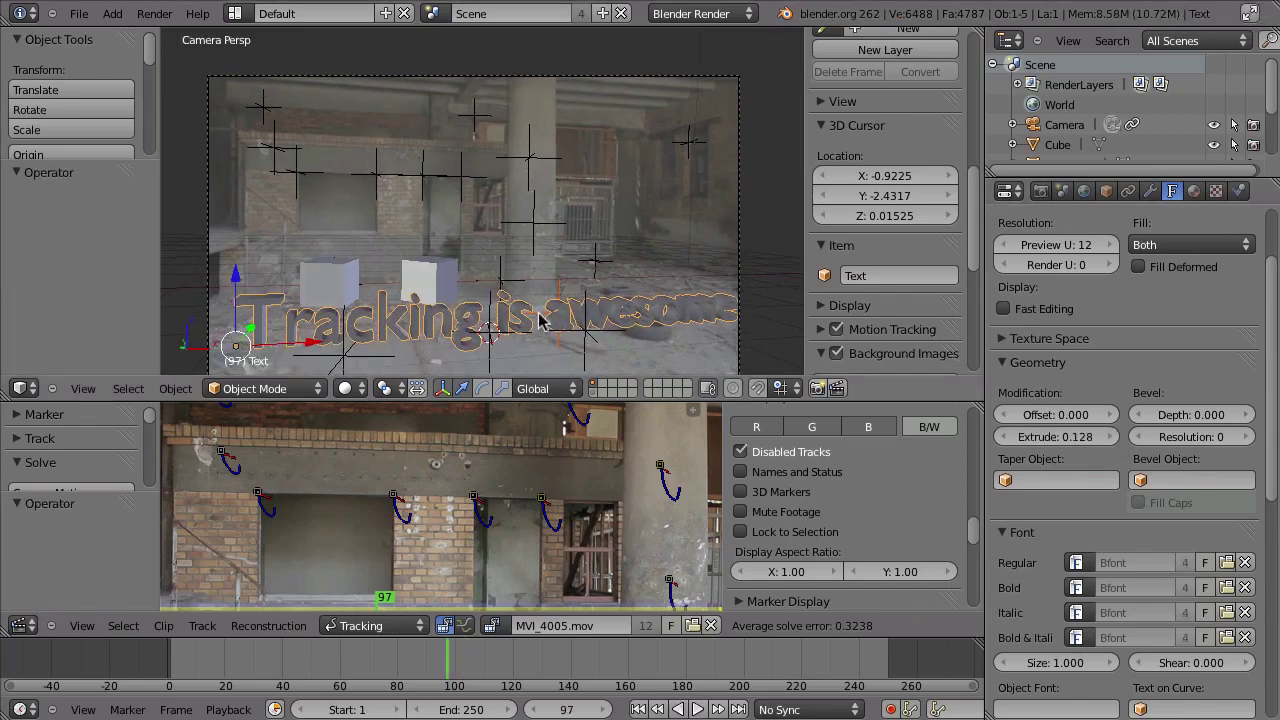
Step: Show the ground plane's layer together with the current one, render frame 97, and enlarge the render view
{"action": "left_click", "coordinate": [596, 393], "text": "shift"}
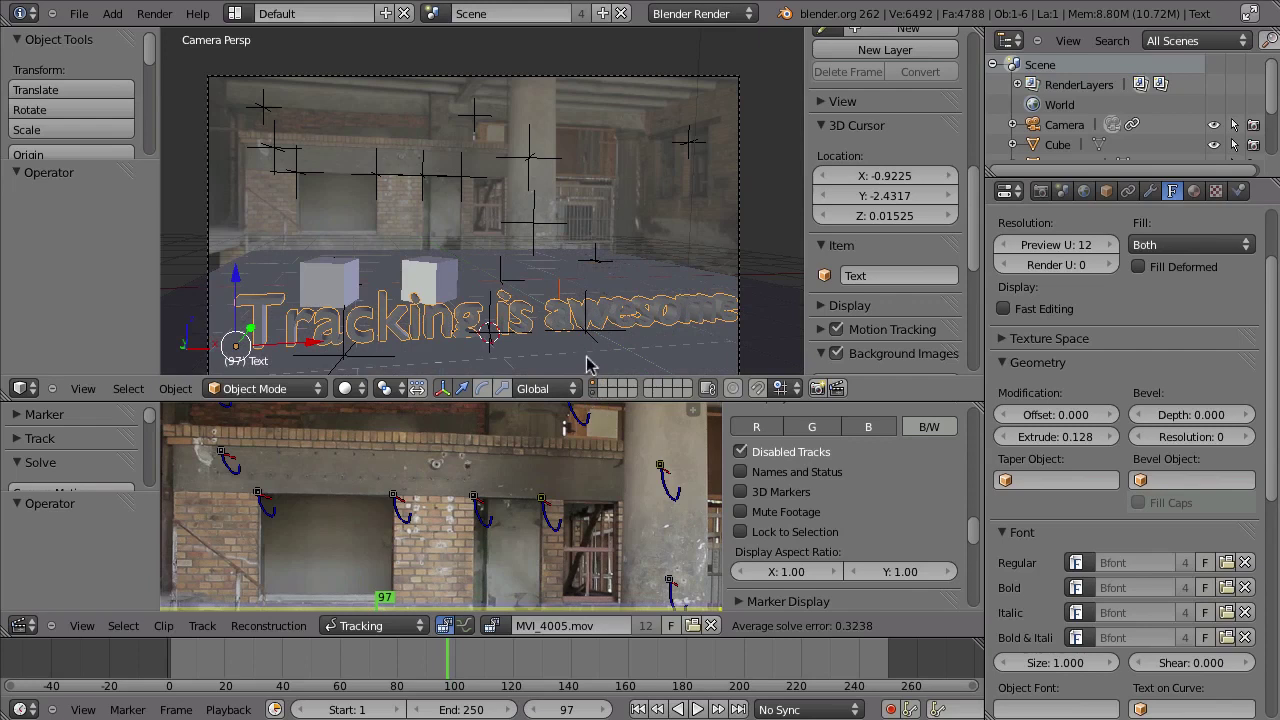
{"action": "key", "text": "F12"}
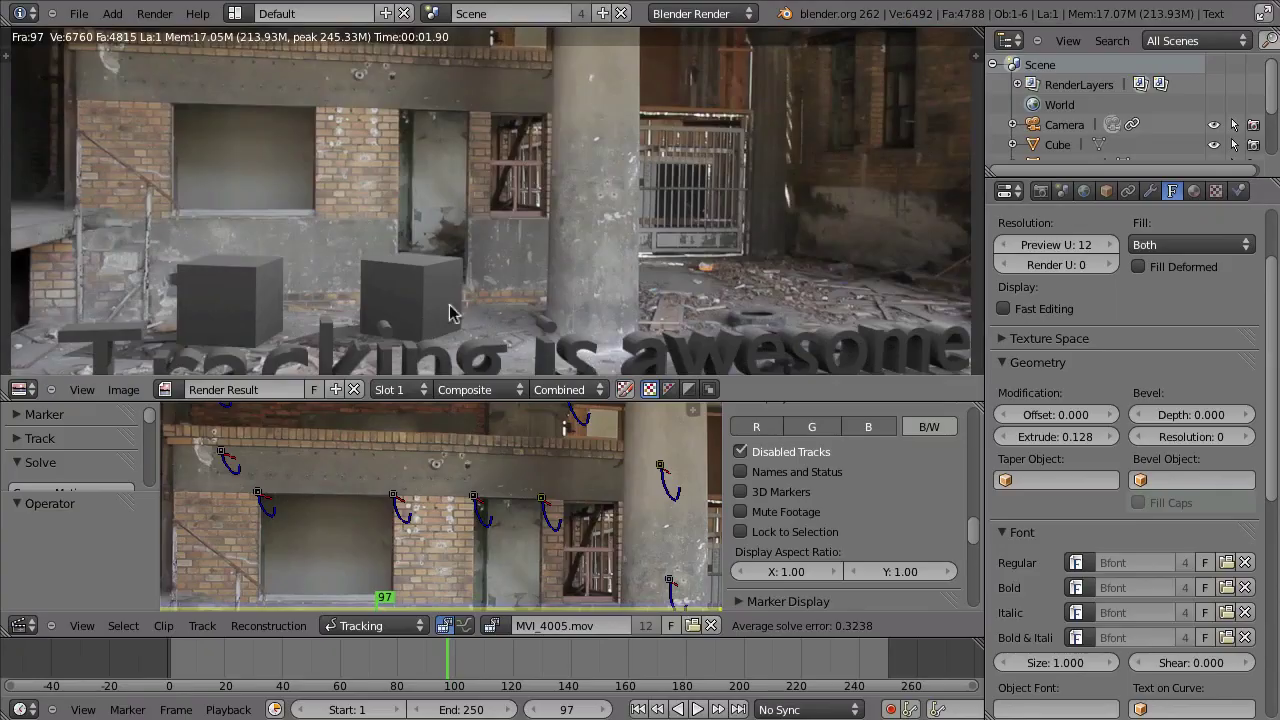
{"action": "key", "text": "ctrl+Up"}
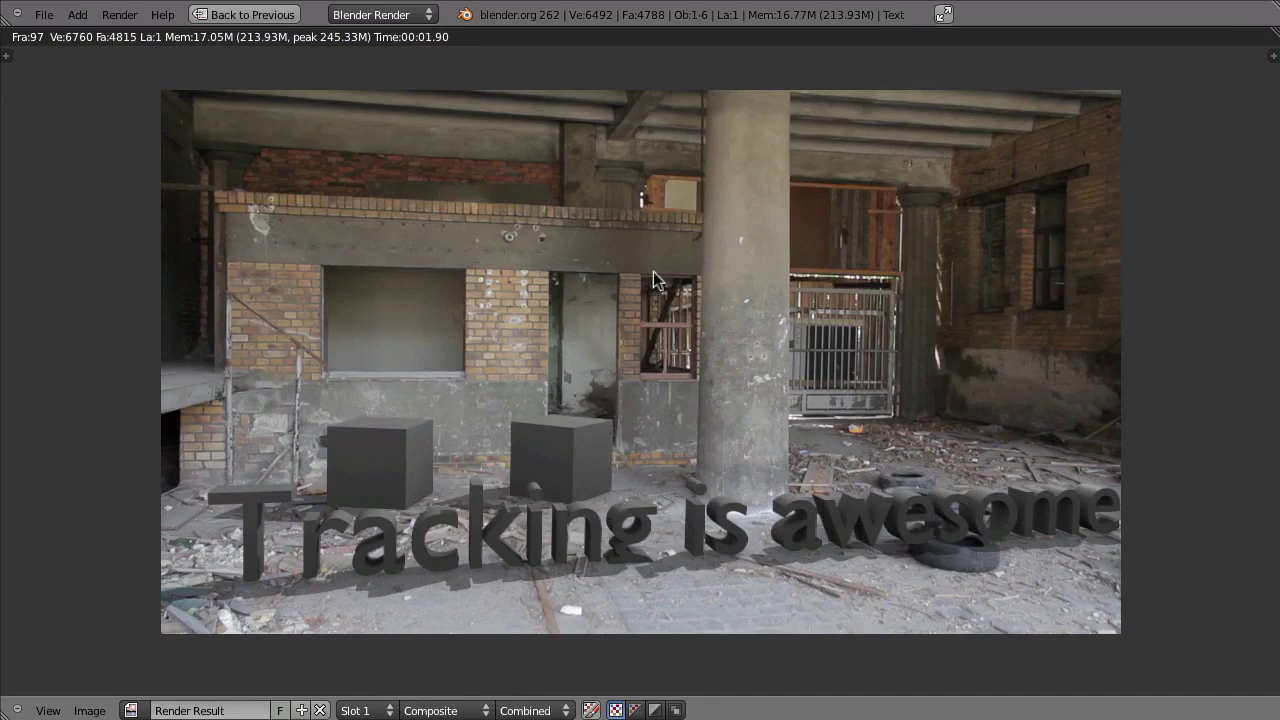
Step: Leave the render and move the lamp about -2.26, -10.02, -4.32 units, returning to the camera view
{"action": "key", "text": "Escape"}
{"action": "middle_click_drag", "start_coordinate": [562, 291], "coordinate": [663, 326]}
{"action": "right_click", "coordinate": [627, 116]}
{"action": "middle_click_drag", "start_coordinate": [603, 278], "coordinate": [669, 257]}
{"action": "key", "text": "g"}
{"action": "left_click", "coordinate": [1000, 440]}
{"action": "key", "text": "KP_0"}
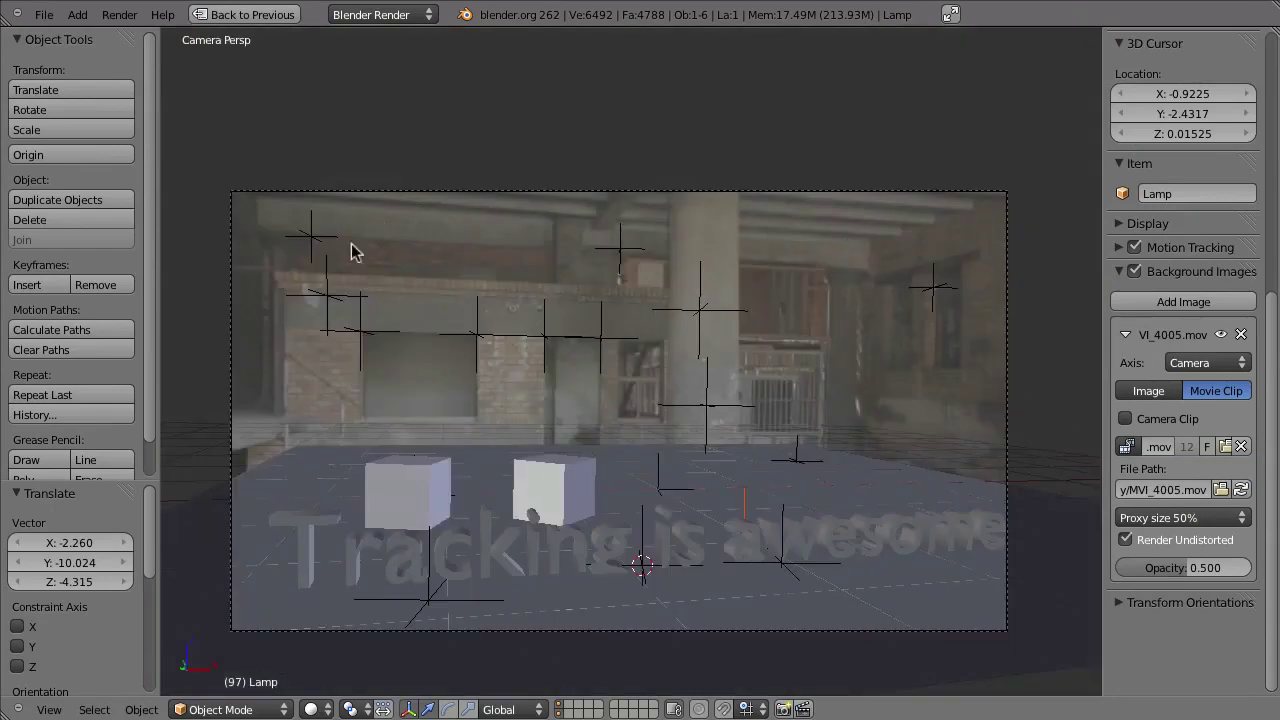
Step: Raise the lamp about 1.48 units so it sits above and behind the camera, and change it to an Area lamp
{"action": "middle_click_drag", "start_coordinate": [551, 351], "coordinate": [906, 451]}
{"action": "scroll", "coordinate": [620, 389], "scroll_direction": "down", "scroll_amount": 5}
{"action": "scroll", "coordinate": [906, 451], "scroll_direction": "down", "scroll_amount": 3}
{"action": "middle_click_drag", "start_coordinate": [930, 400], "coordinate": [870, 420]}
{"action": "right_click_drag", "start_coordinate": [910, 414], "coordinate": [768, 478]}
{"action": "middle_click_drag", "start_coordinate": [780, 470], "coordinate": [800, 490]}
{"action": "right_click_drag", "start_coordinate": [800, 490], "coordinate": [797, 446]}
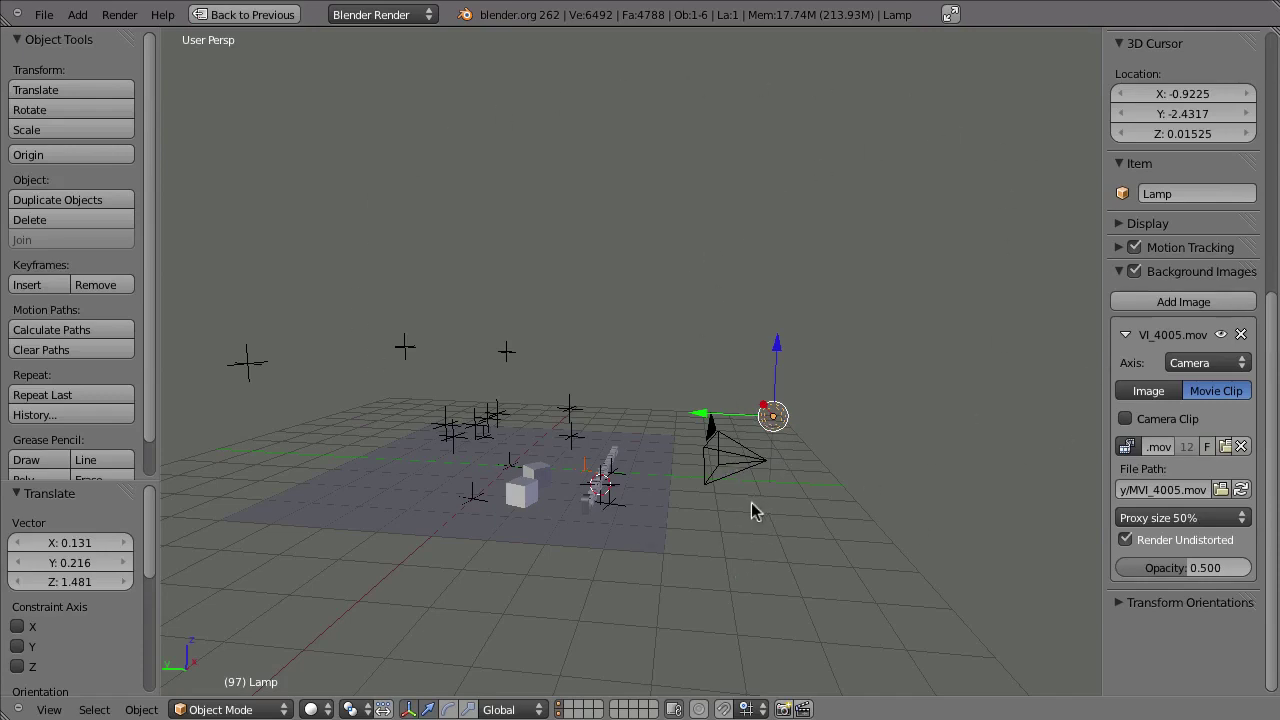
{"action": "key", "text": "ctrl+Up"}
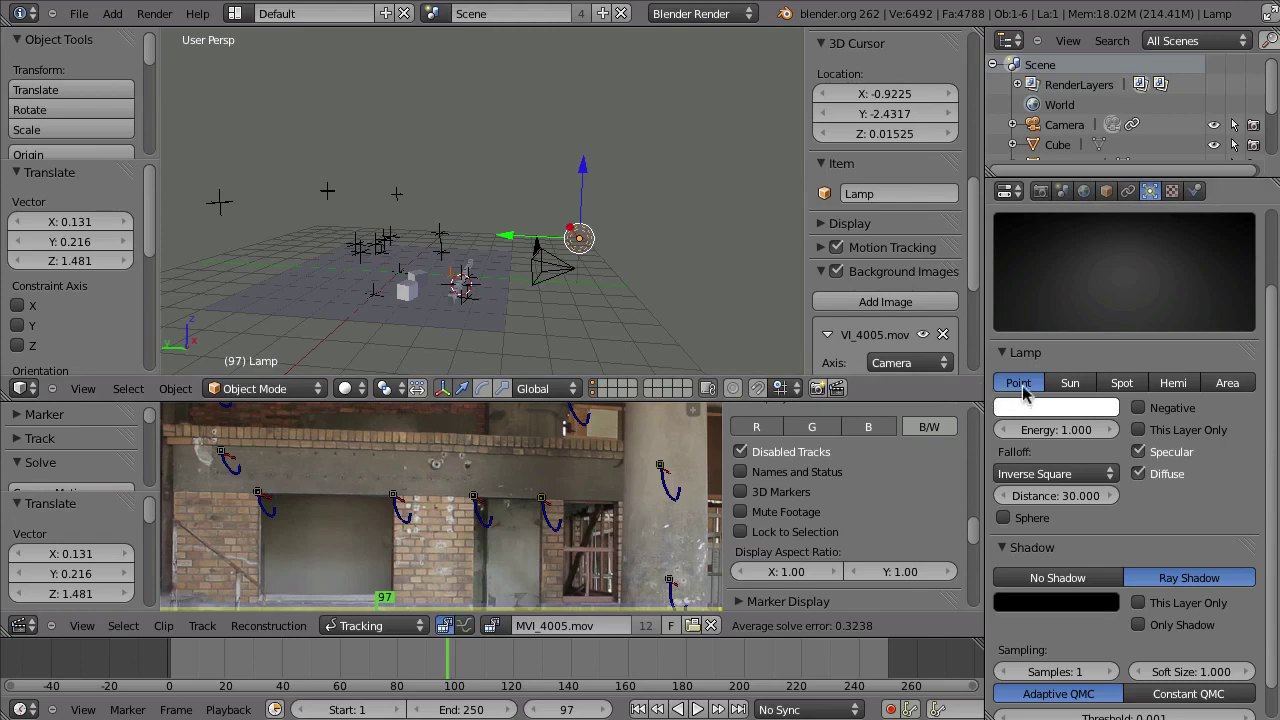
{"action": "left_click", "coordinate": [1208, 386]}
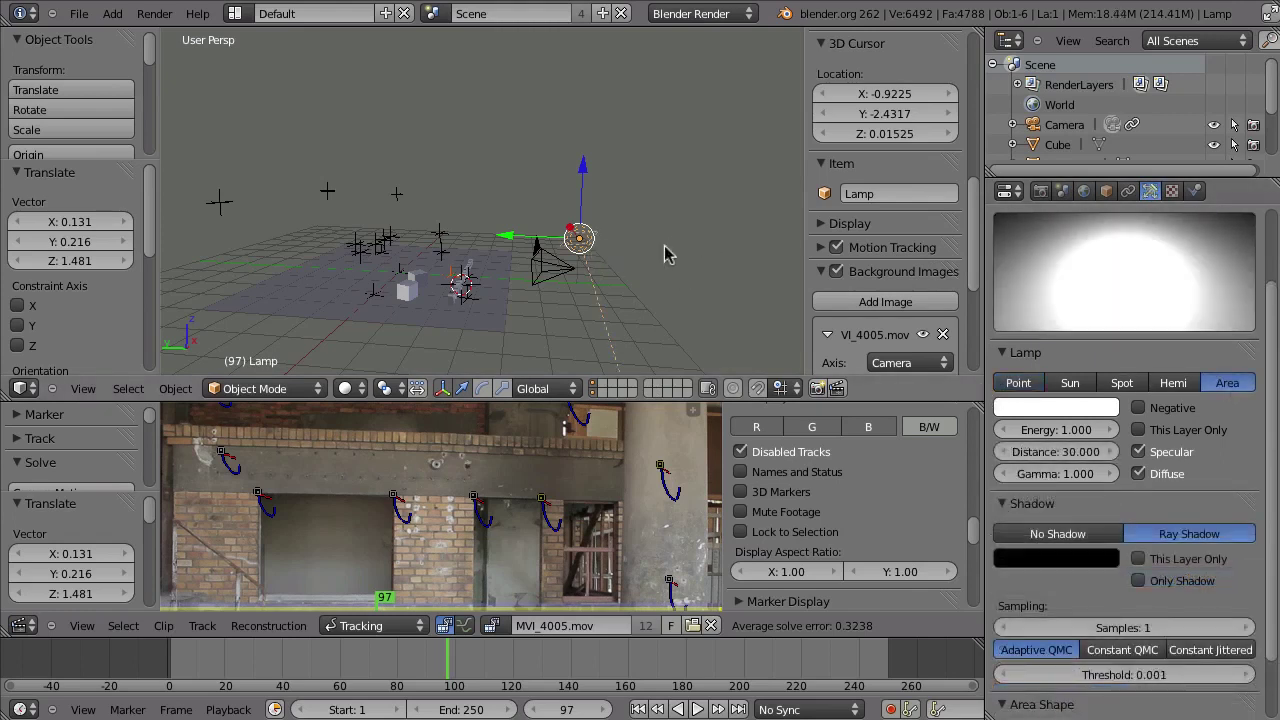
Step: Rotate the area lamp to aim at the cubes and text, including about -125° around Z and a final turn of about 63.7°
{"action": "middle_click_drag", "start_coordinate": [692, 199], "coordinate": [666, 276]}
{"action": "key", "text": "ctrl+Up"}
{"action": "middle_click_drag", "start_coordinate": [716, 410], "coordinate": [860, 490]}
{"action": "scroll", "coordinate": [860, 490], "scroll_direction": "down", "scroll_amount": 5}
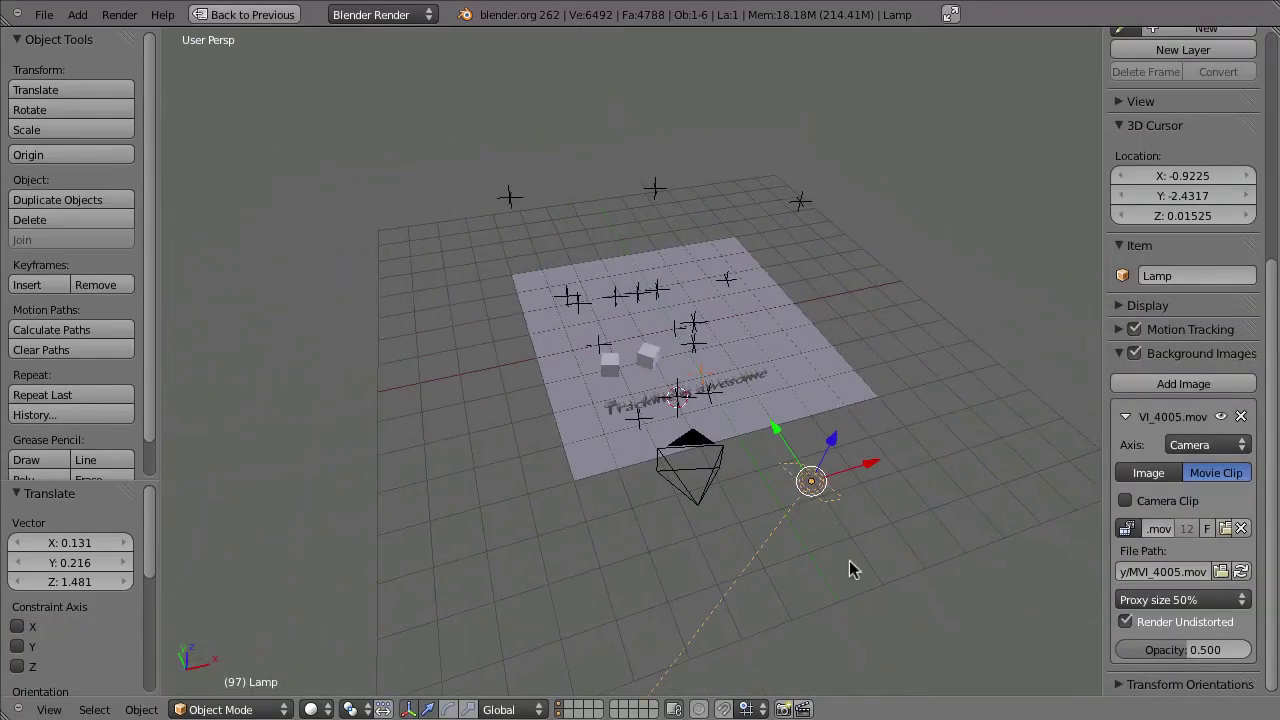
{"action": "middle_click_drag", "start_coordinate": [851, 569], "coordinate": [840, 407]}
{"action": "middle_click_drag", "start_coordinate": [738, 548], "coordinate": [783, 400]}
{"action": "middle_click_drag", "start_coordinate": [577, 548], "coordinate": [810, 459]}
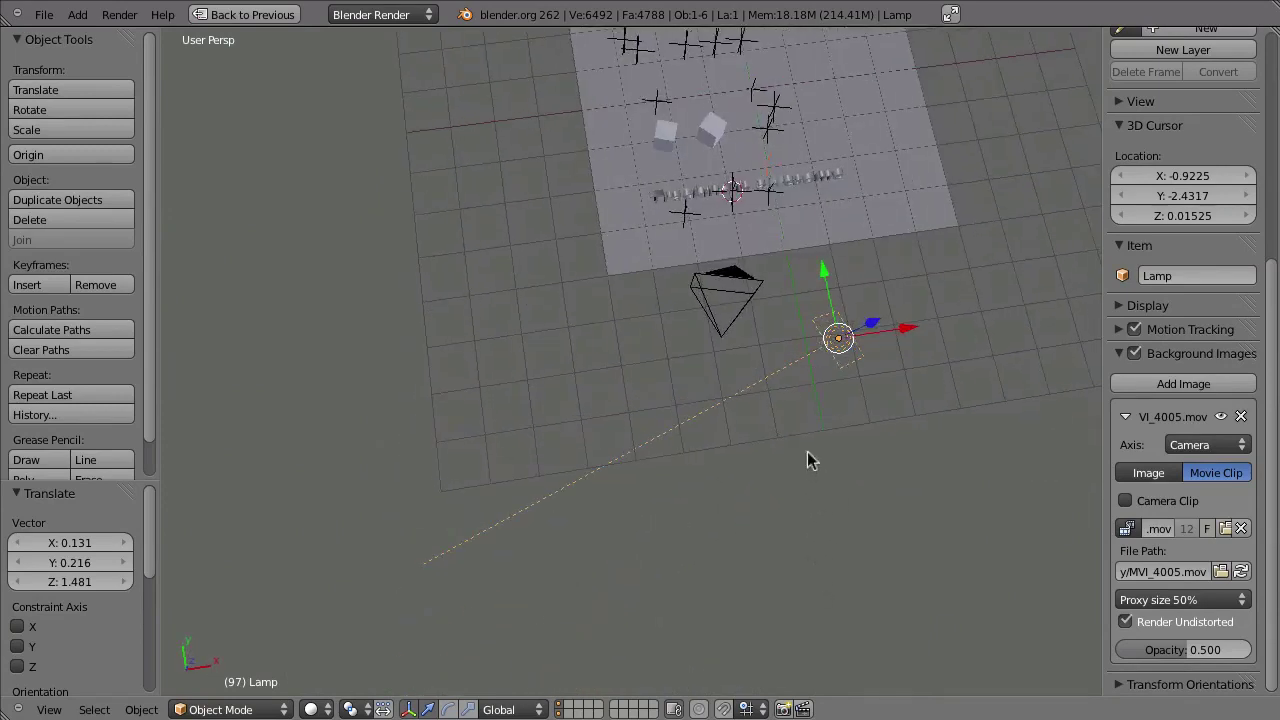
{"action": "left_click", "coordinate": [1052, 643]}
{"action": "key", "text": "r"}
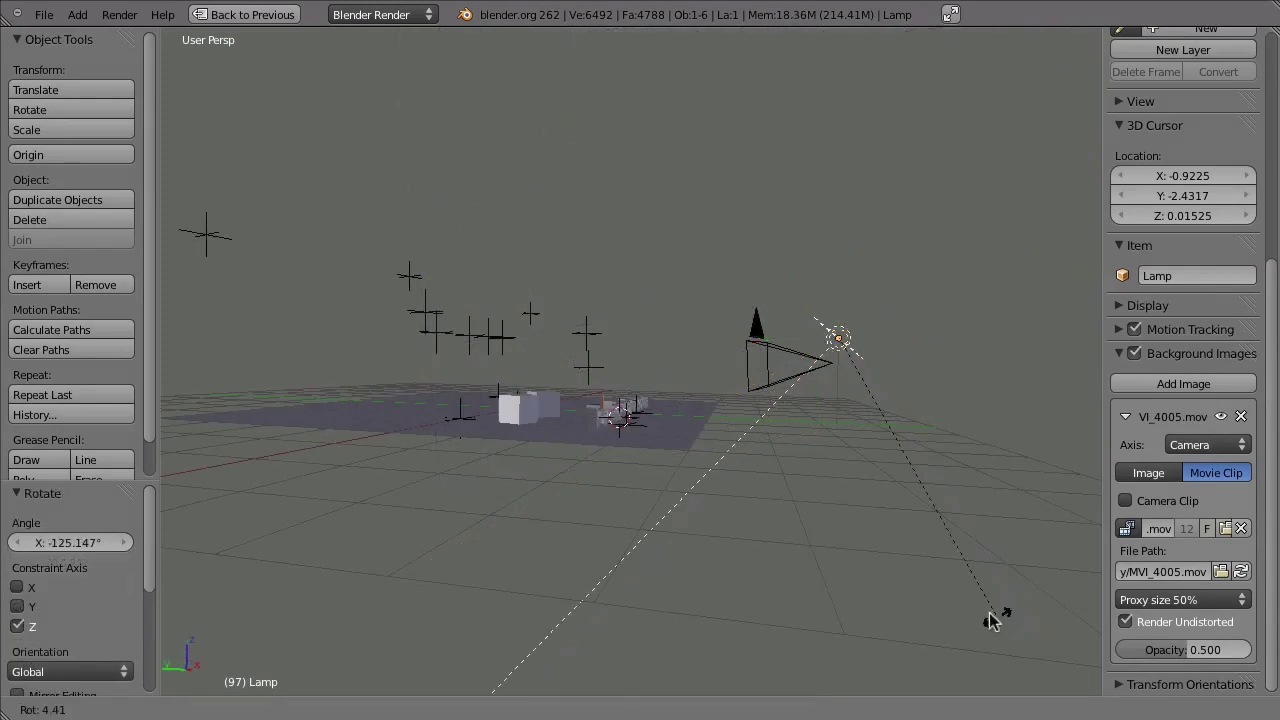
{"action": "left_click", "coordinate": [828, 494]}
{"action": "middle_click_drag", "start_coordinate": [960, 507], "coordinate": [877, 400]}
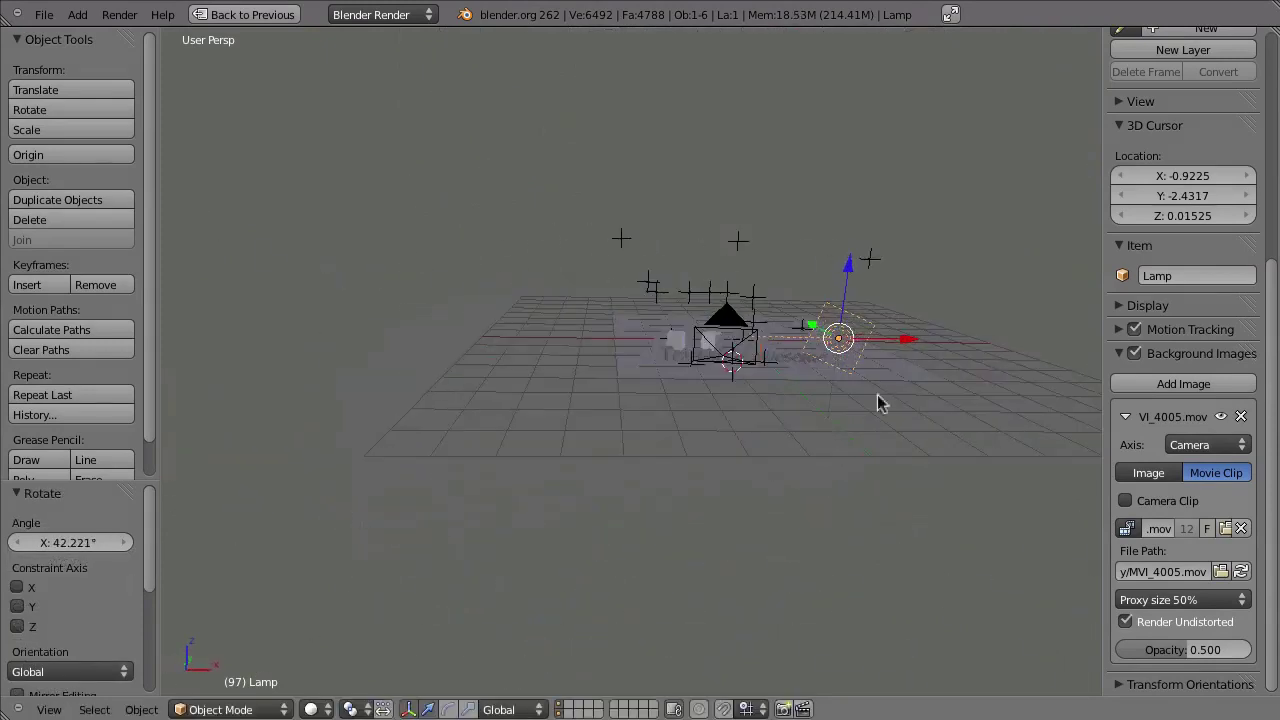
{"action": "middle_click_drag", "start_coordinate": [803, 509], "coordinate": [918, 550]}
Step: Make the area lamp rectangular with a size of about 2.053 in X and 4.487 in Y
{"action": "key", "text": "ctrl+Up"}
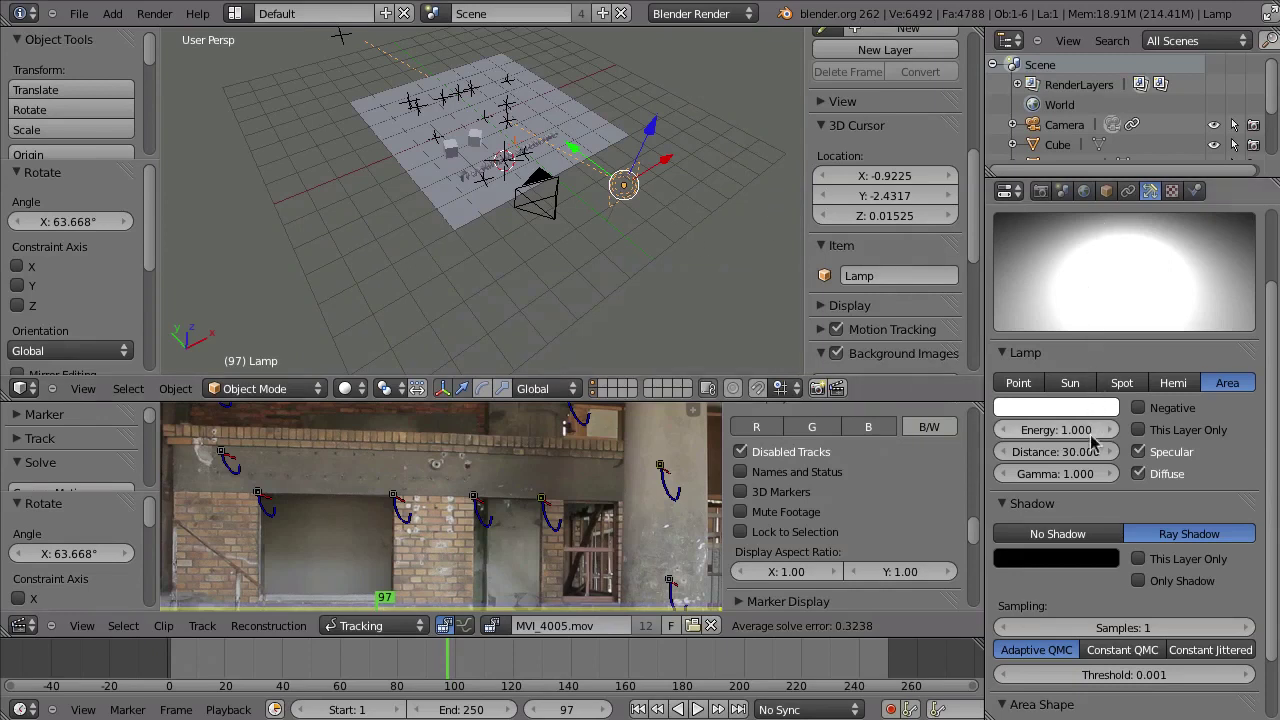
{"action": "scroll", "coordinate": [1176, 427], "scroll_direction": "down", "scroll_amount": 3}
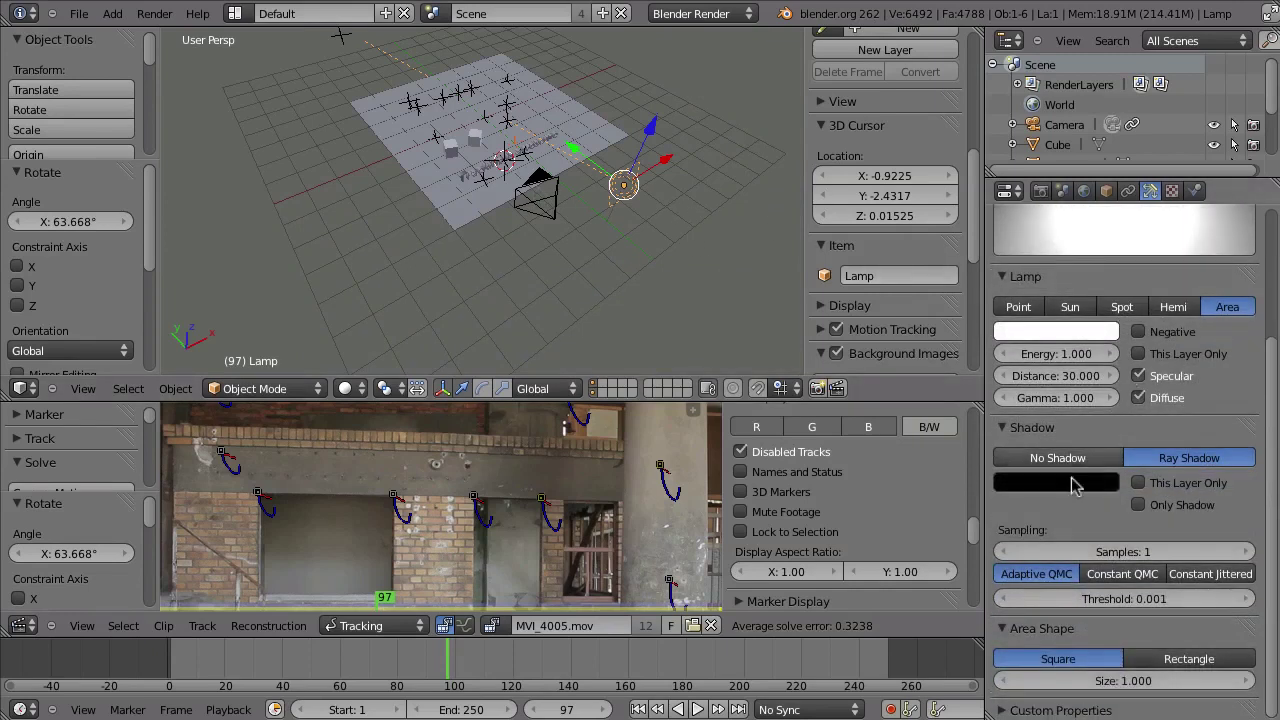
{"action": "left_click", "coordinate": [1160, 659]}
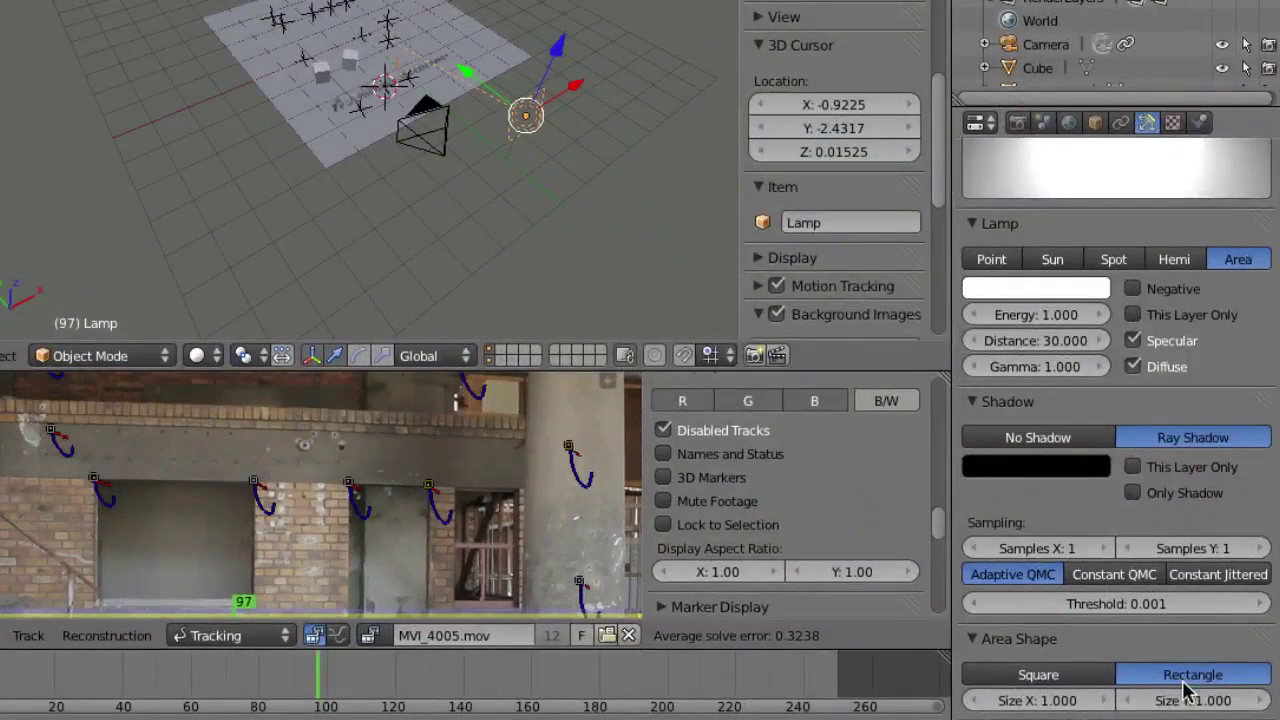
{"action": "left_click_drag", "start_coordinate": [1186, 690], "coordinate": [1275, 700]}
{"action": "left_click_drag", "start_coordinate": [1057, 700], "coordinate": [1110, 700]}
Step: Set the area lamp's distance to 4 and render the frame
{"action": "middle_click_drag", "start_coordinate": [530, 190], "coordinate": [565, 128]}
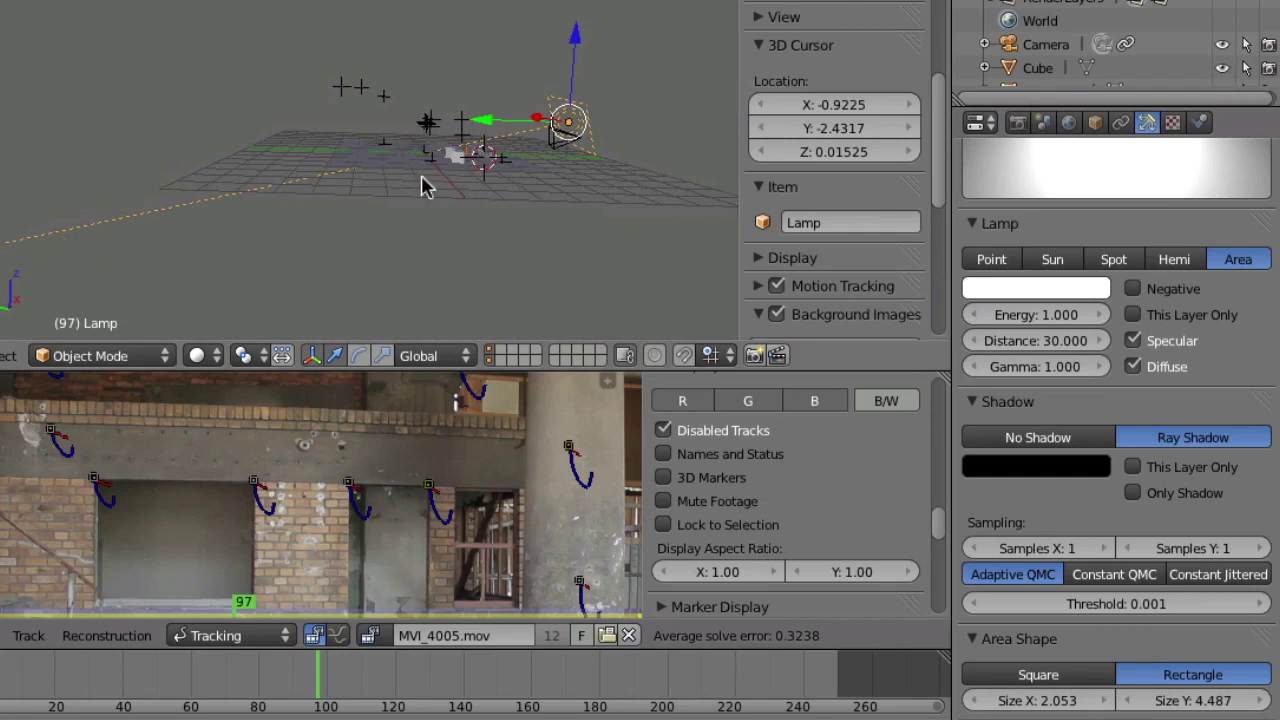
{"action": "left_click", "coordinate": [990, 340]}
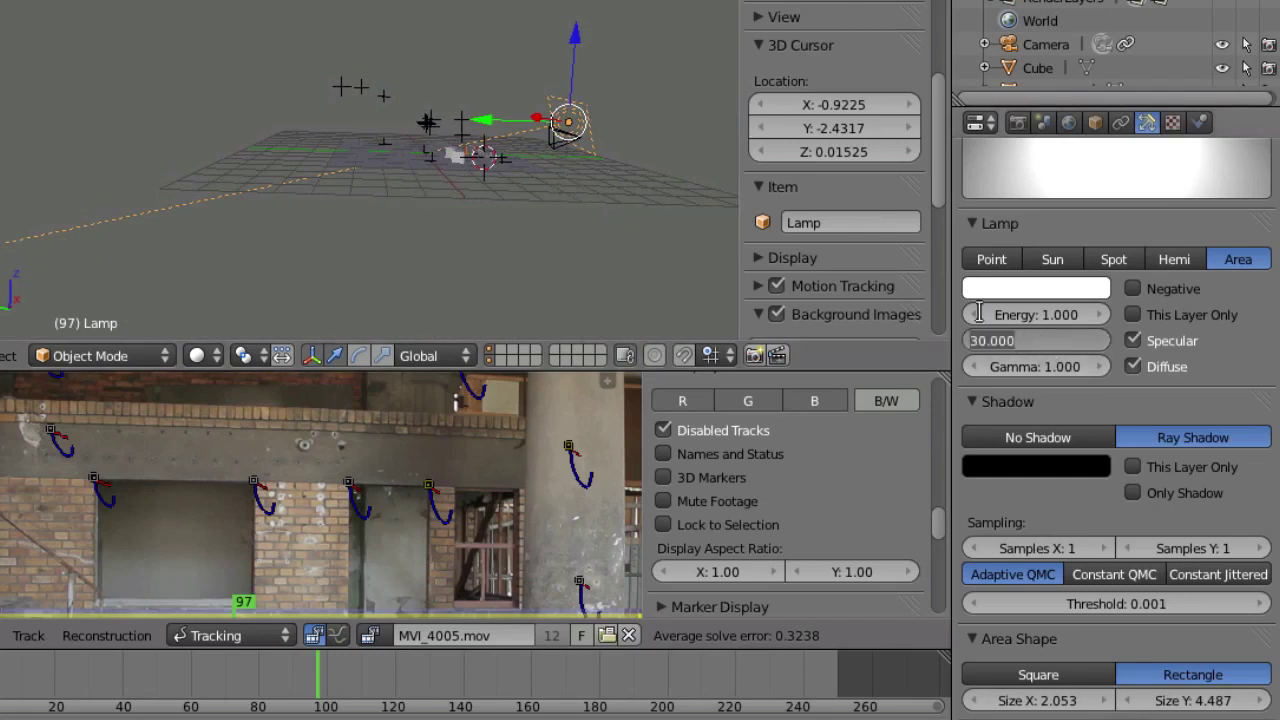
{"action": "type", "text": "4"}
{"action": "key", "text": "Return"}
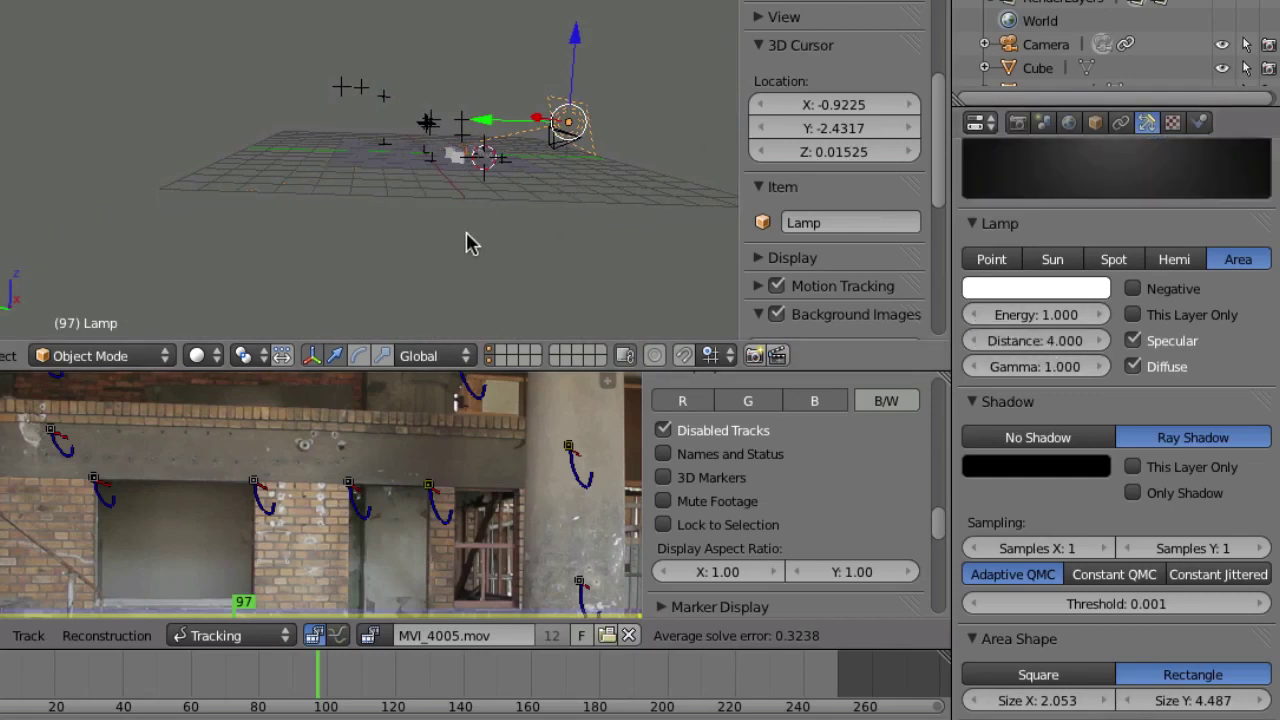
{"action": "key", "text": "F12"}
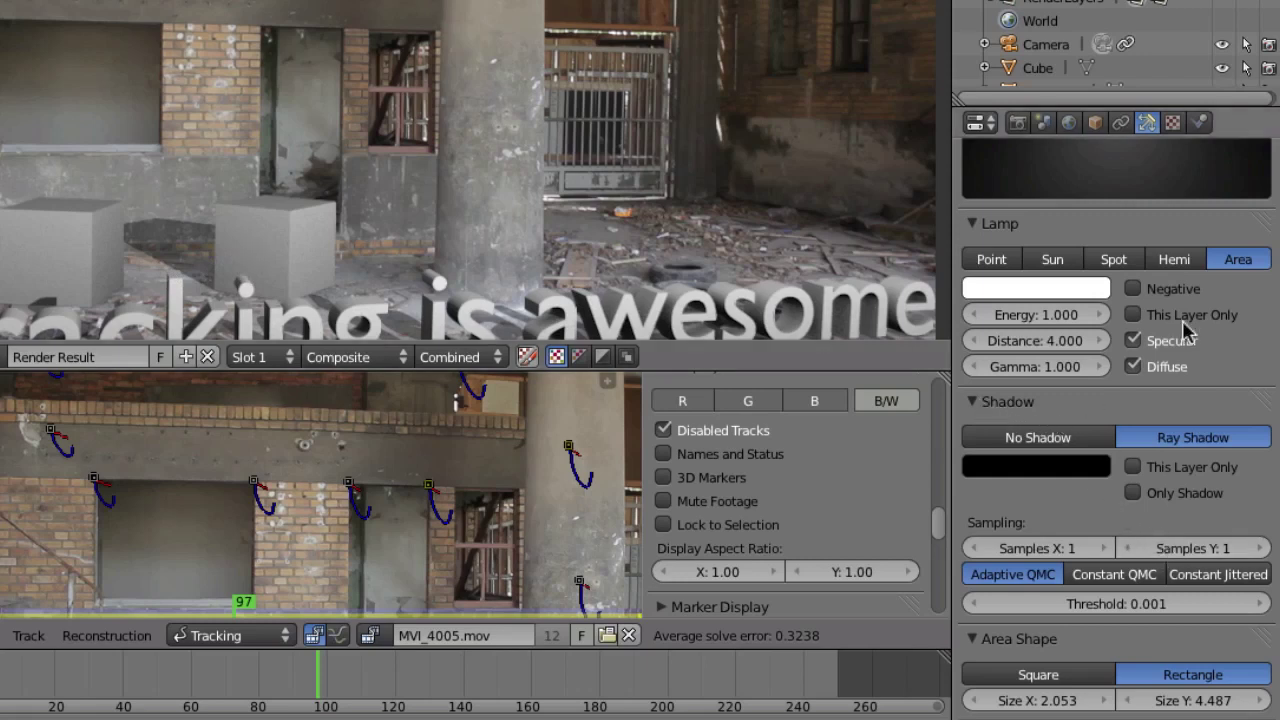
Step: Set the area lamp's shadow samples to 7 in both X and Y and render the frame again
{"action": "left_click", "coordinate": [1037, 548]}
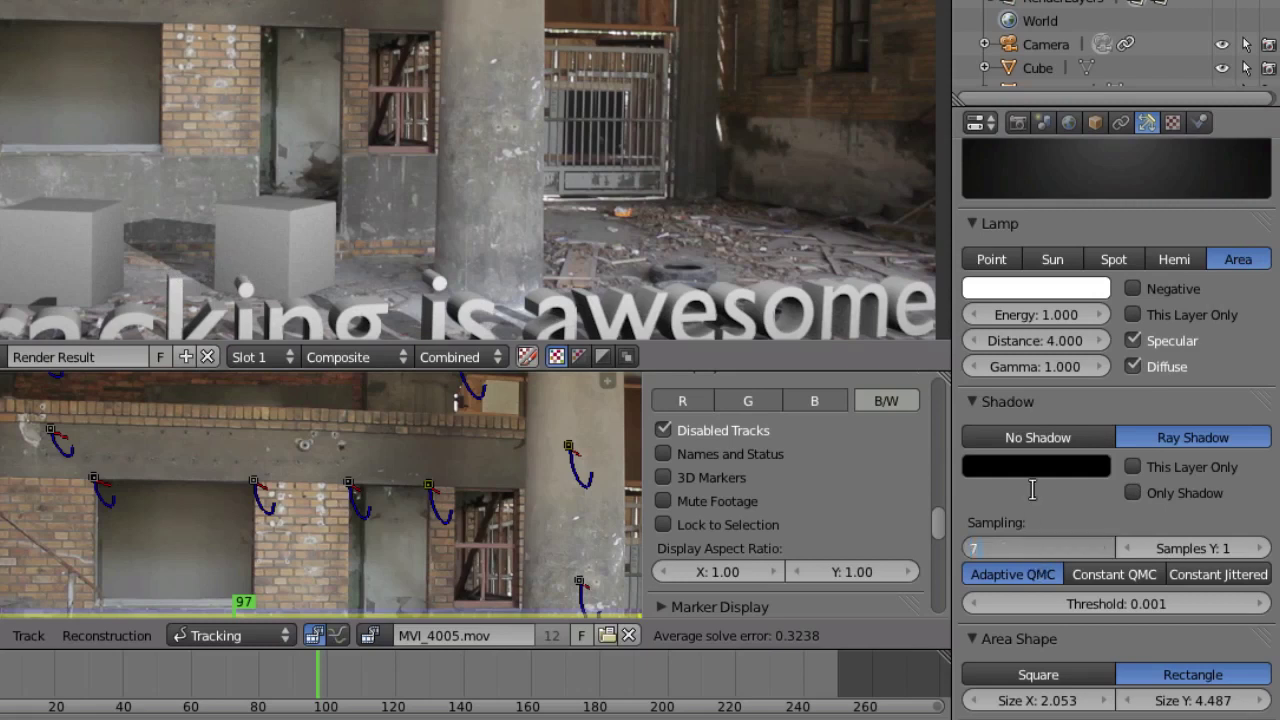
{"action": "key", "text": "Tab"}
{"action": "key", "text": "Return"}
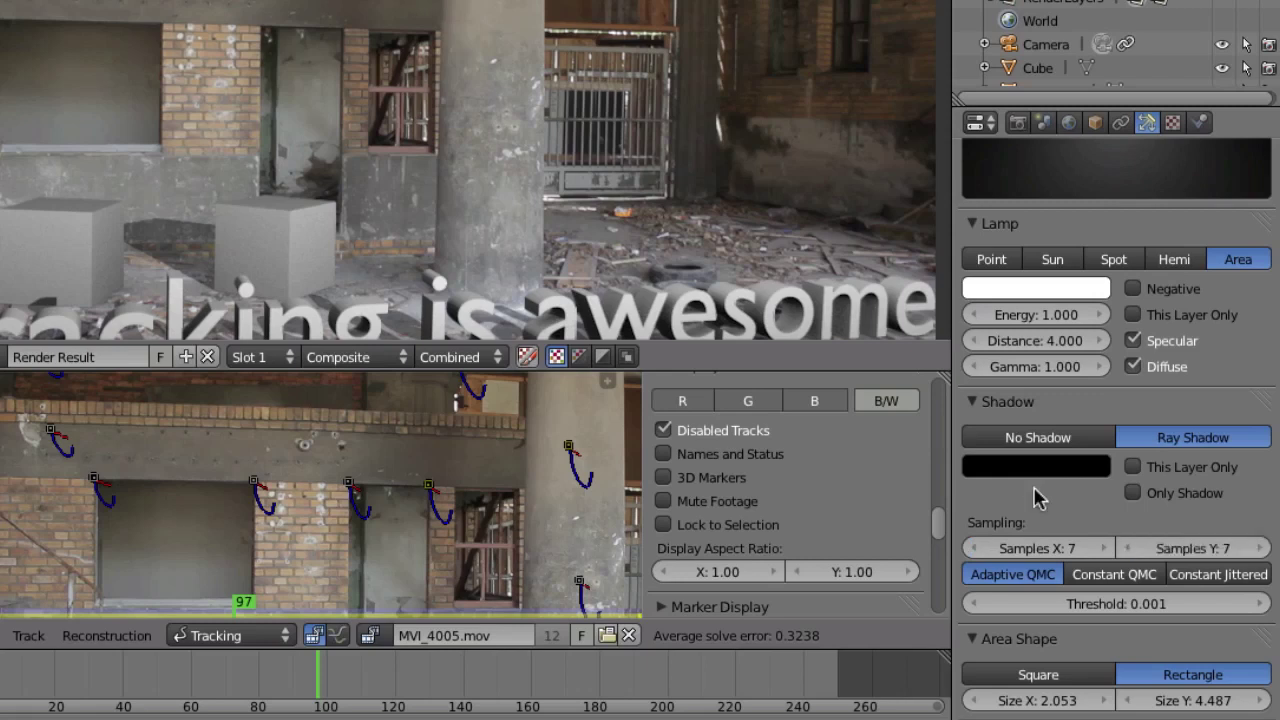
{"action": "key", "text": "F12"}
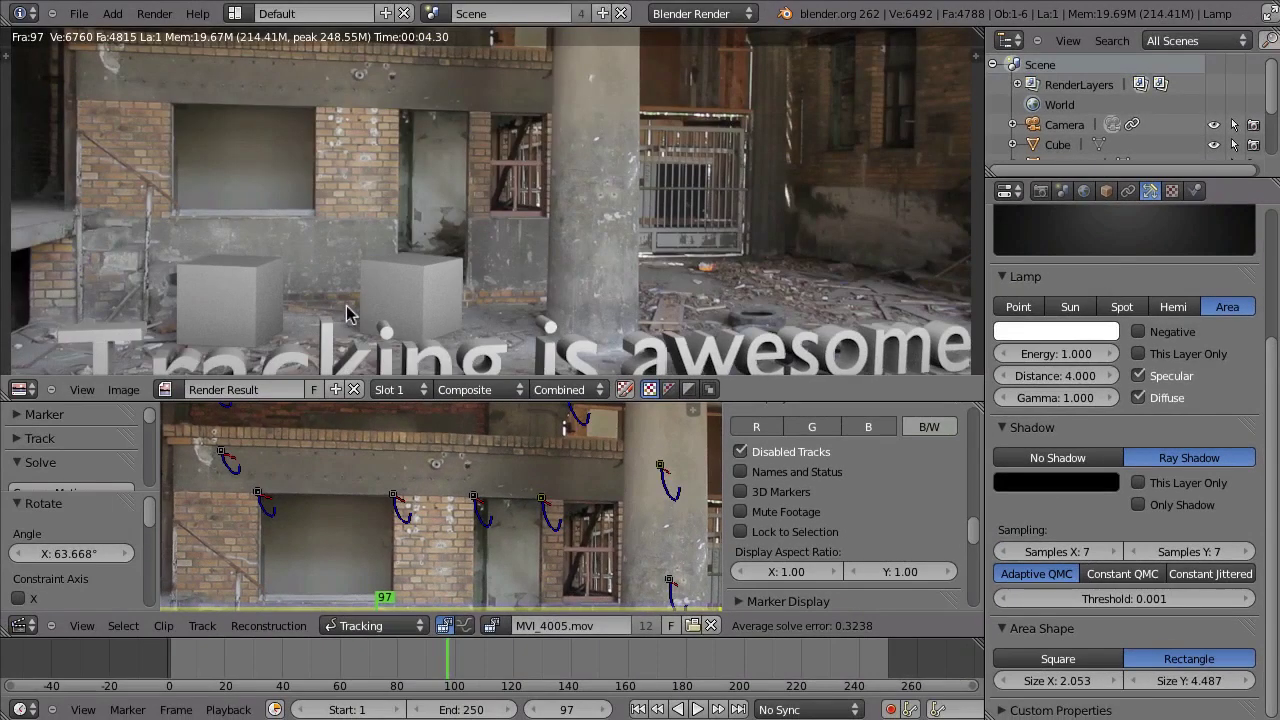
Step: Inspect the cubes and text in the rendered frame, then look at the Setup Tracking Scene option in the enlarged clip editor
{"action": "middle_click_drag", "start_coordinate": [456, 323], "coordinate": [456, 234]}
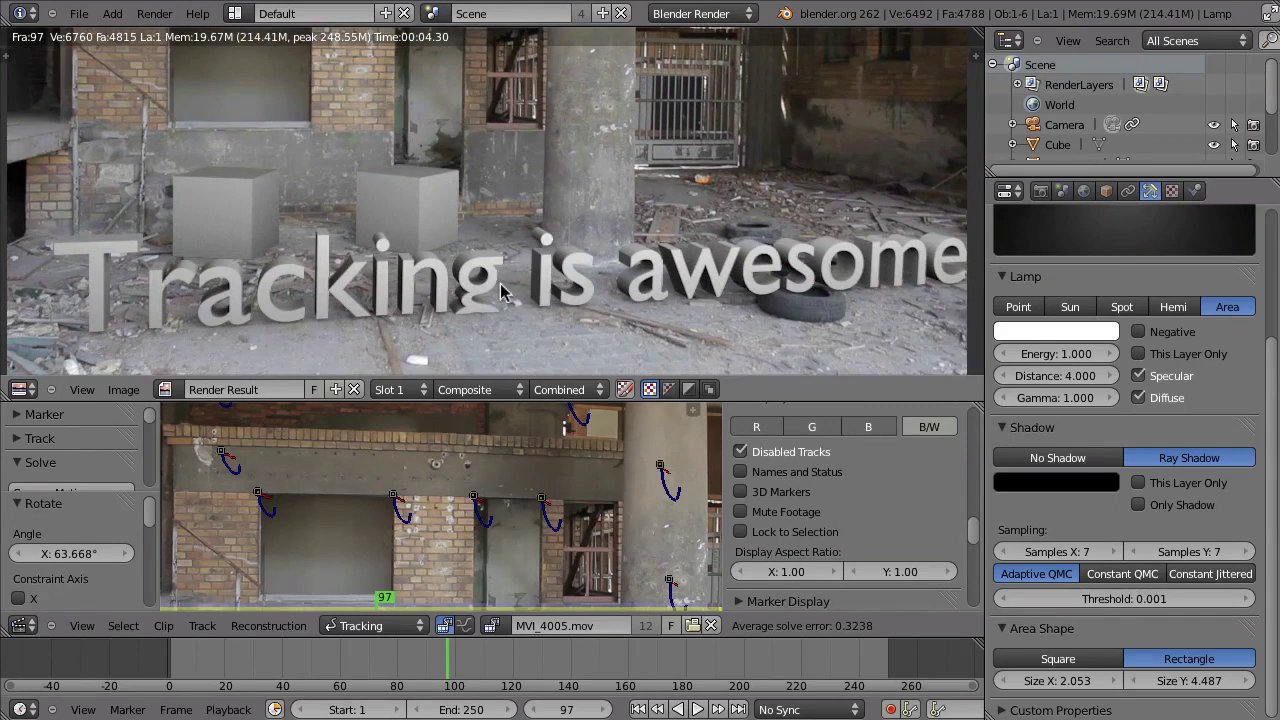
{"action": "key", "text": "Escape"}
{"action": "key", "text": "ctrl+Up"}
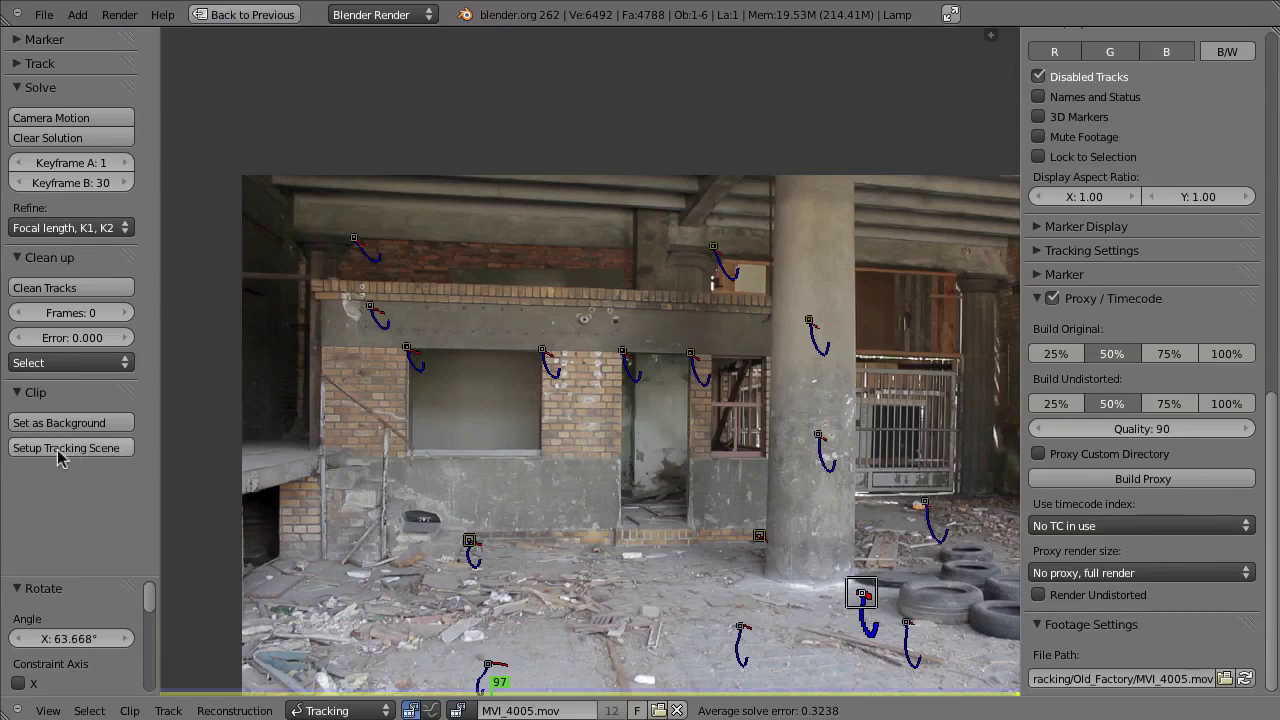
{"action": "left_click", "coordinate": [117, 452]}
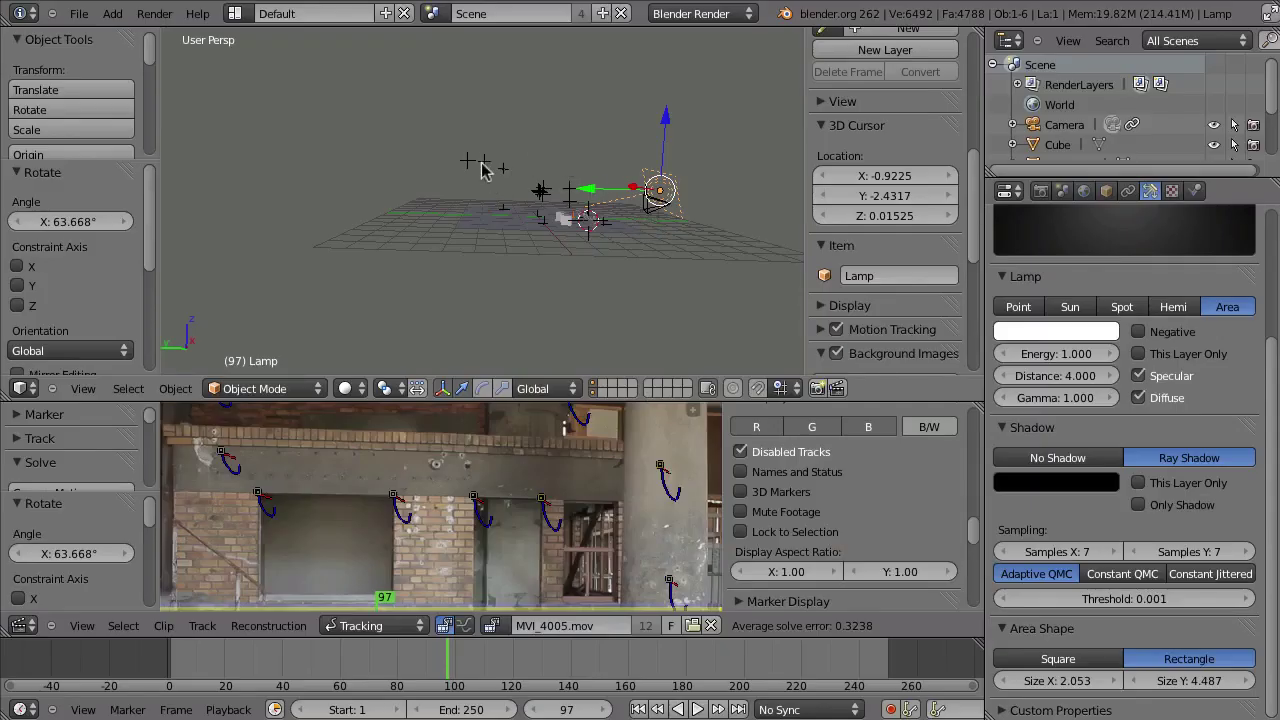
Step: Locate the Ground plane around the cubes and text in the 3D view, then reselect the area lamp
{"action": "middle_click_drag", "start_coordinate": [614, 240], "coordinate": [523, 229]}
{"action": "right_click", "coordinate": [508, 246]}
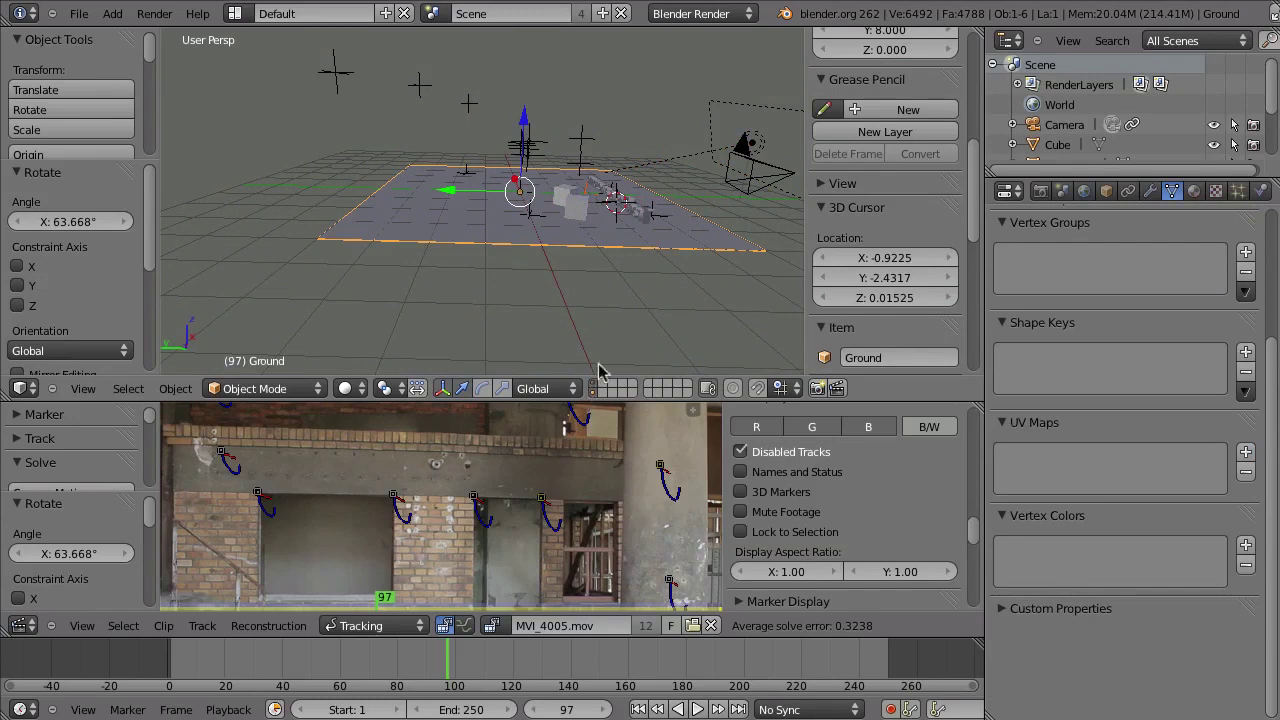
{"action": "right_click", "coordinate": [678, 162]}
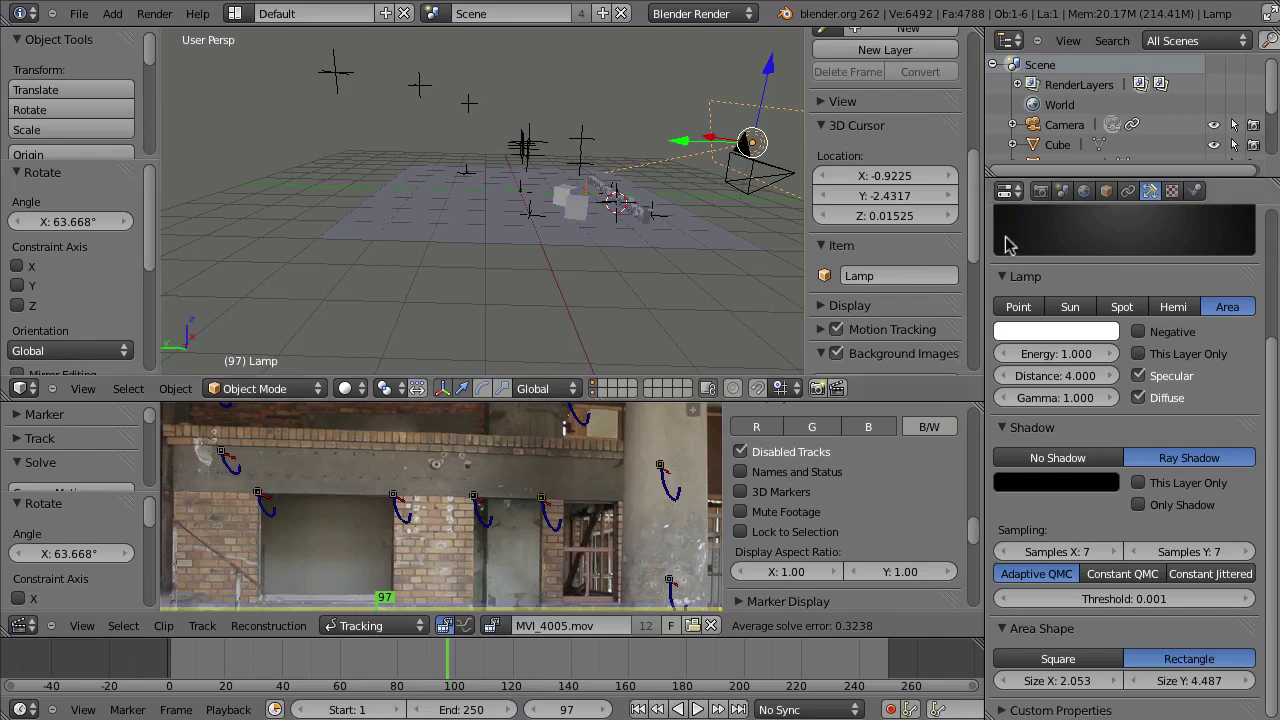
Step: Review the scene layers, included elements and passes of the Foreground and Background render layers
{"action": "left_click", "coordinate": [1040, 191]}
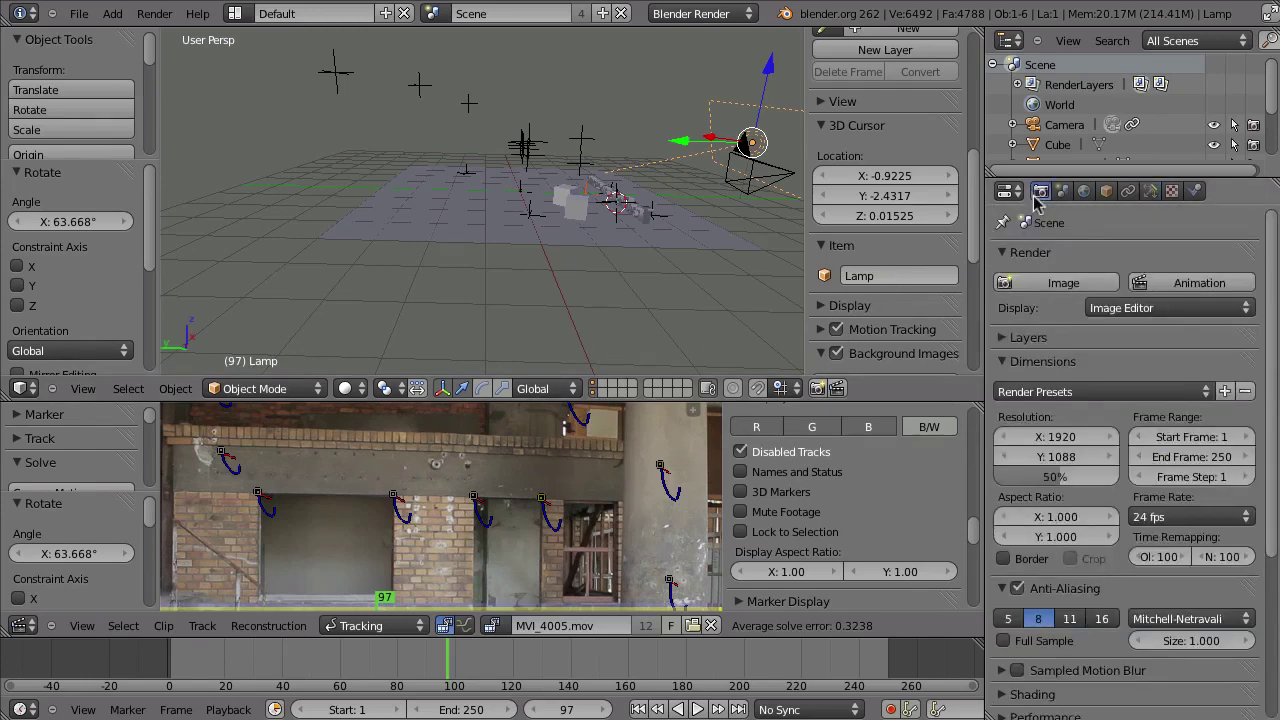
{"action": "left_click", "coordinate": [1010, 340]}
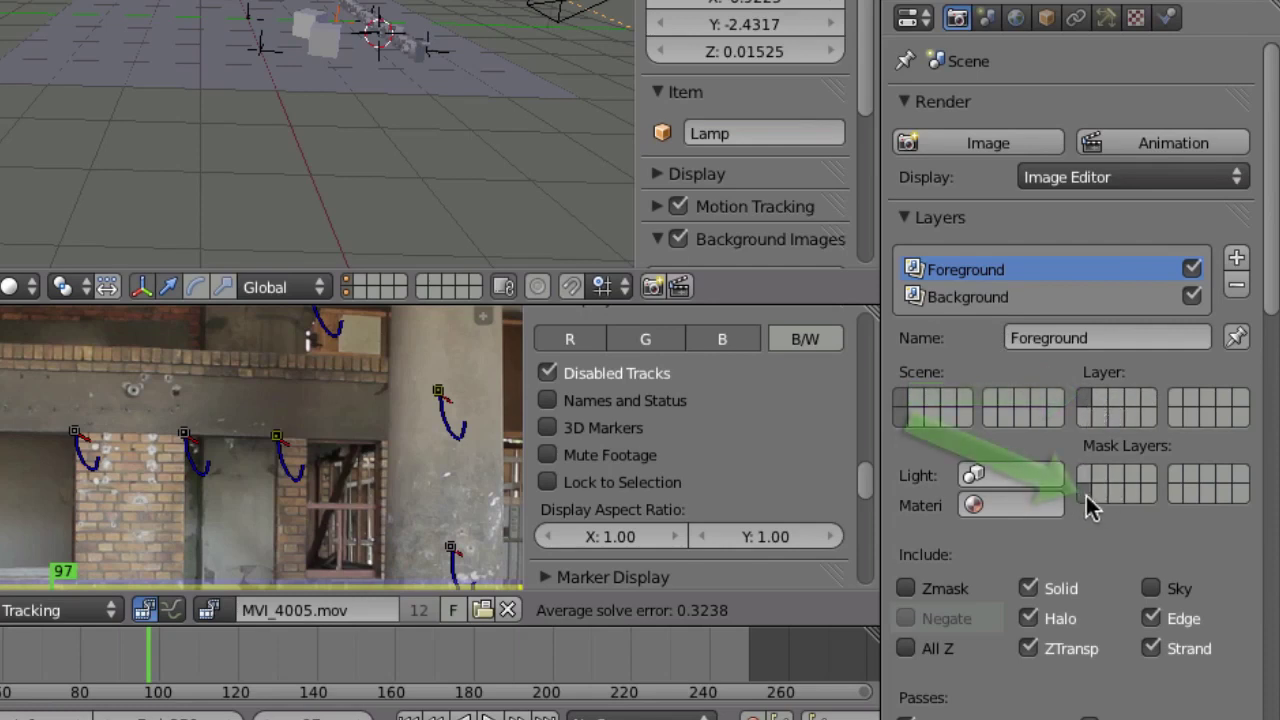
{"action": "scroll", "coordinate": [1090, 615], "scroll_direction": "down", "scroll_amount": 5}
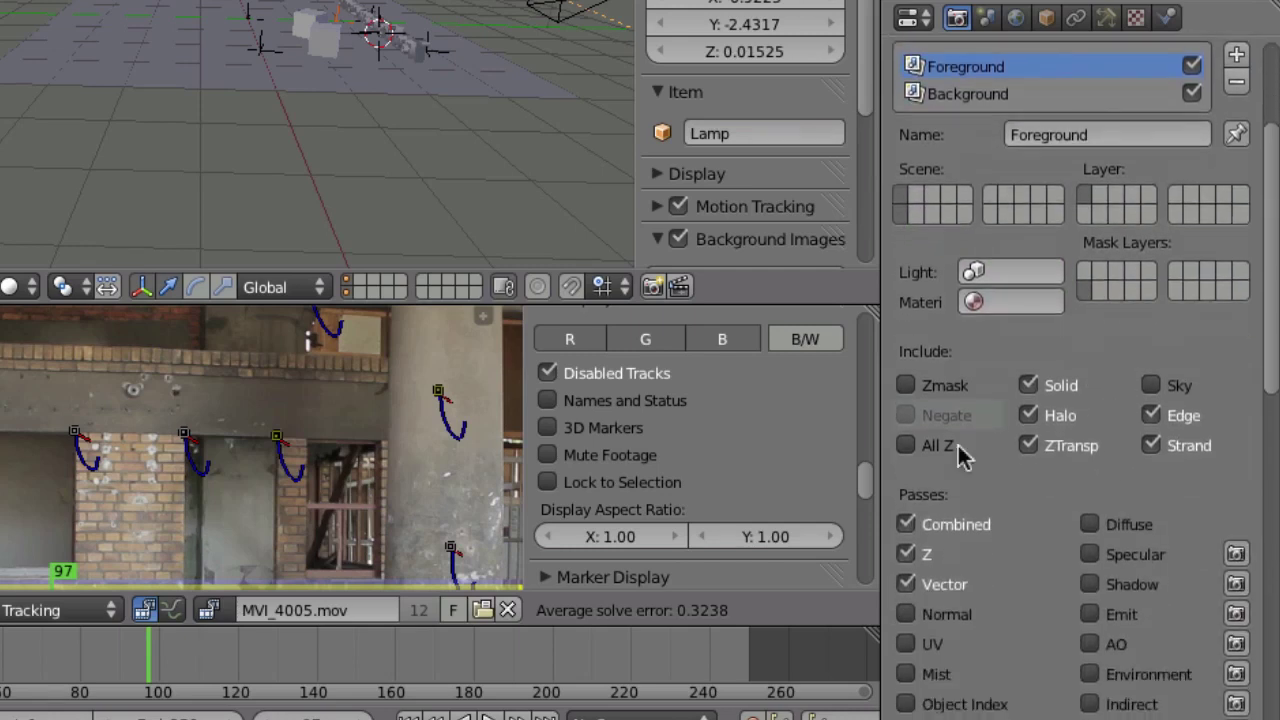
{"action": "scroll", "coordinate": [910, 270], "scroll_direction": "up", "scroll_amount": 2}
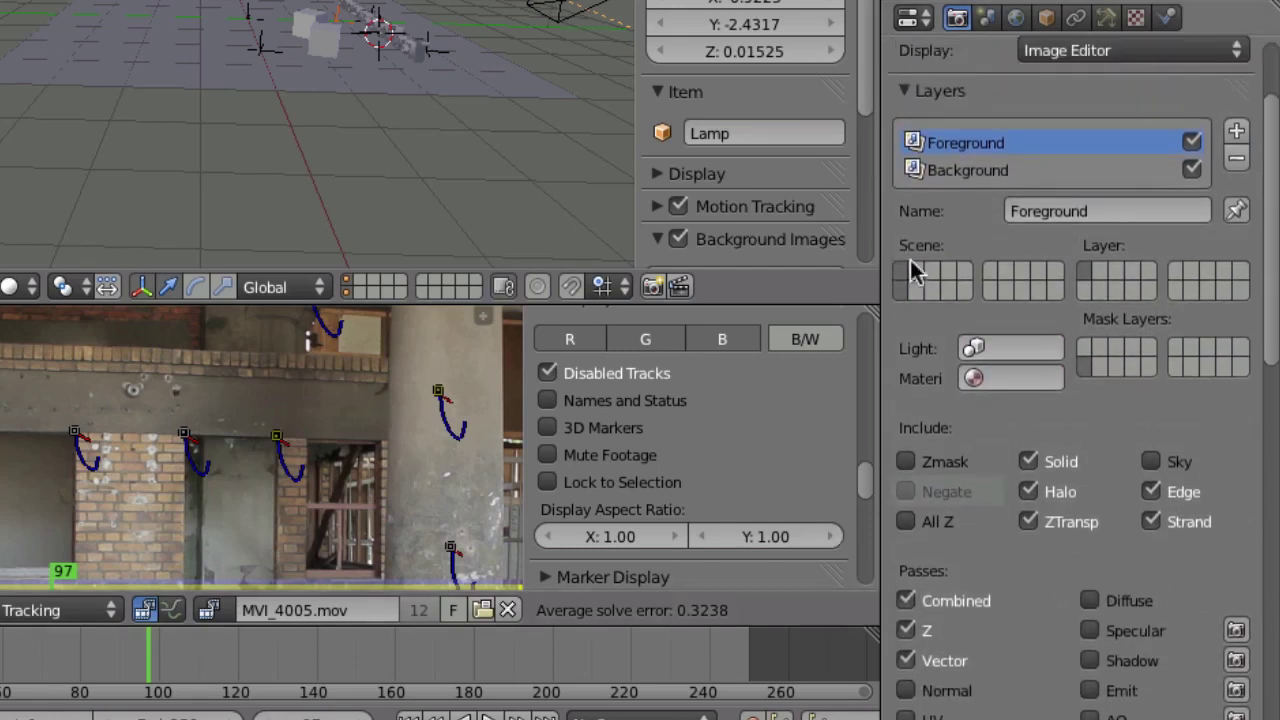
{"action": "left_click", "coordinate": [975, 171]}
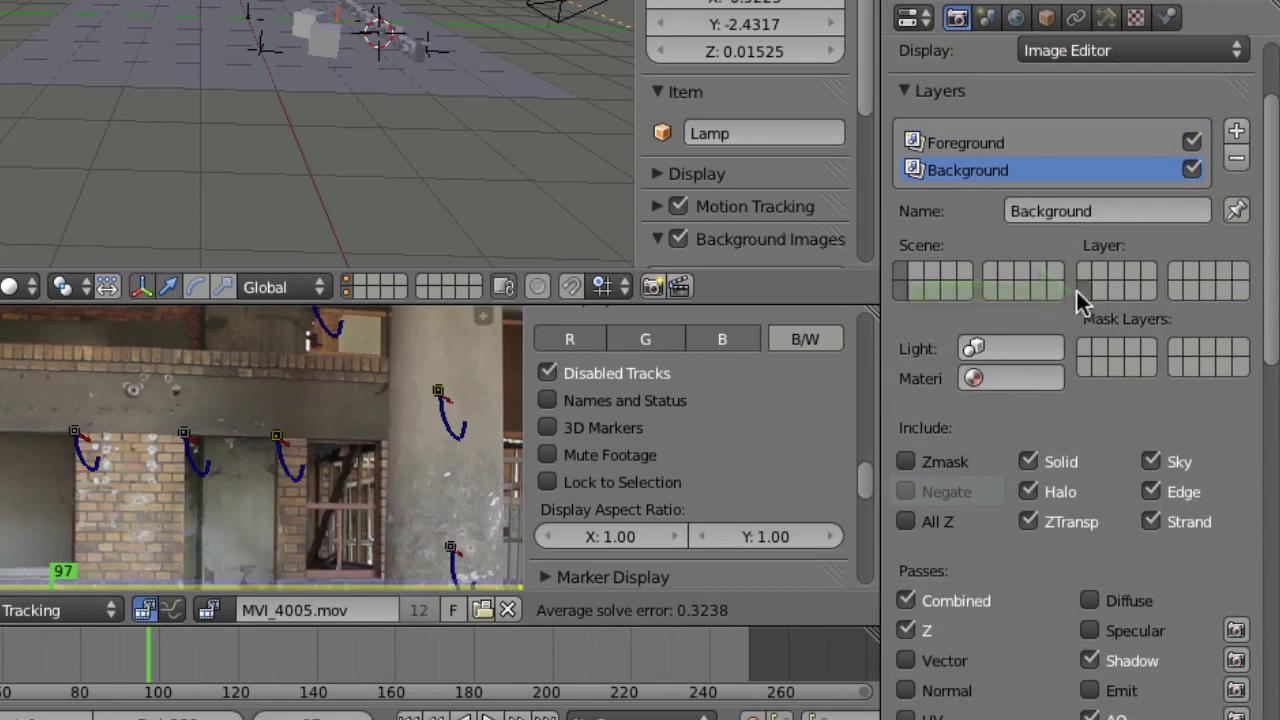
{"action": "scroll", "coordinate": [1058, 541], "scroll_direction": "down", "scroll_amount": 3}
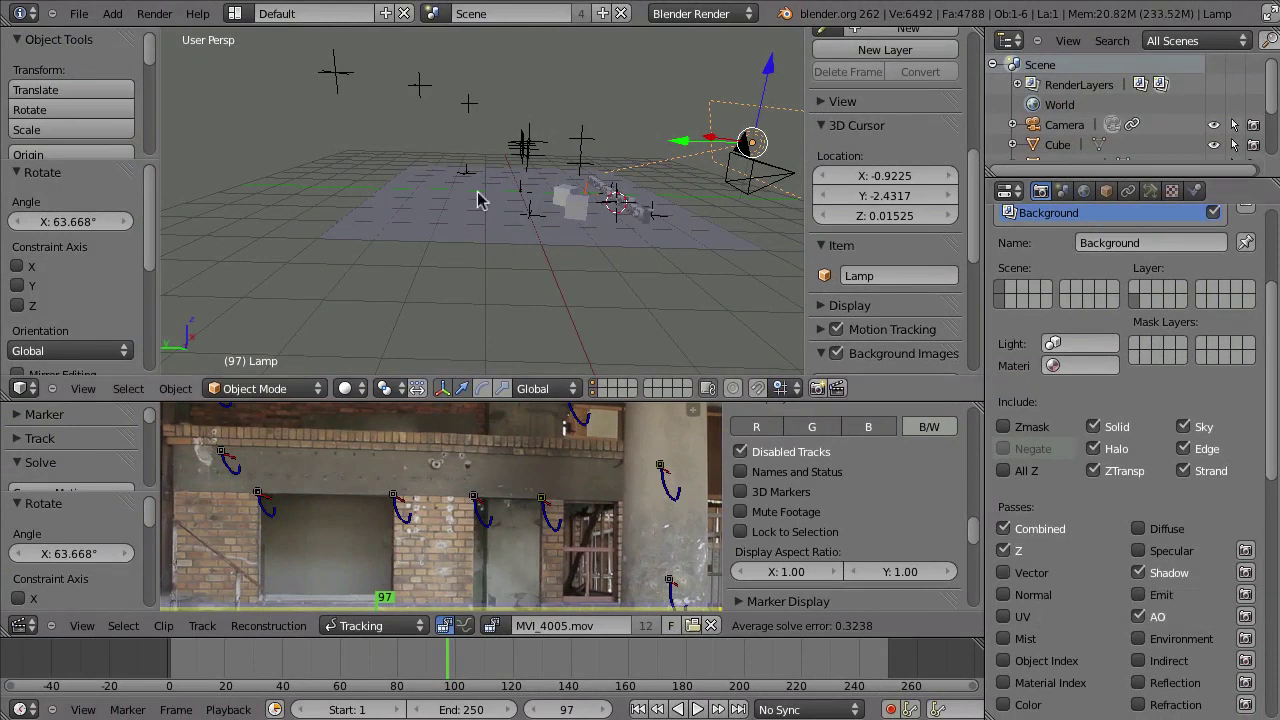
Step: Switch to the Compositing screen layout and enlarge the node editor to show the whole node tree
{"action": "left_click", "coordinate": [233, 16]}
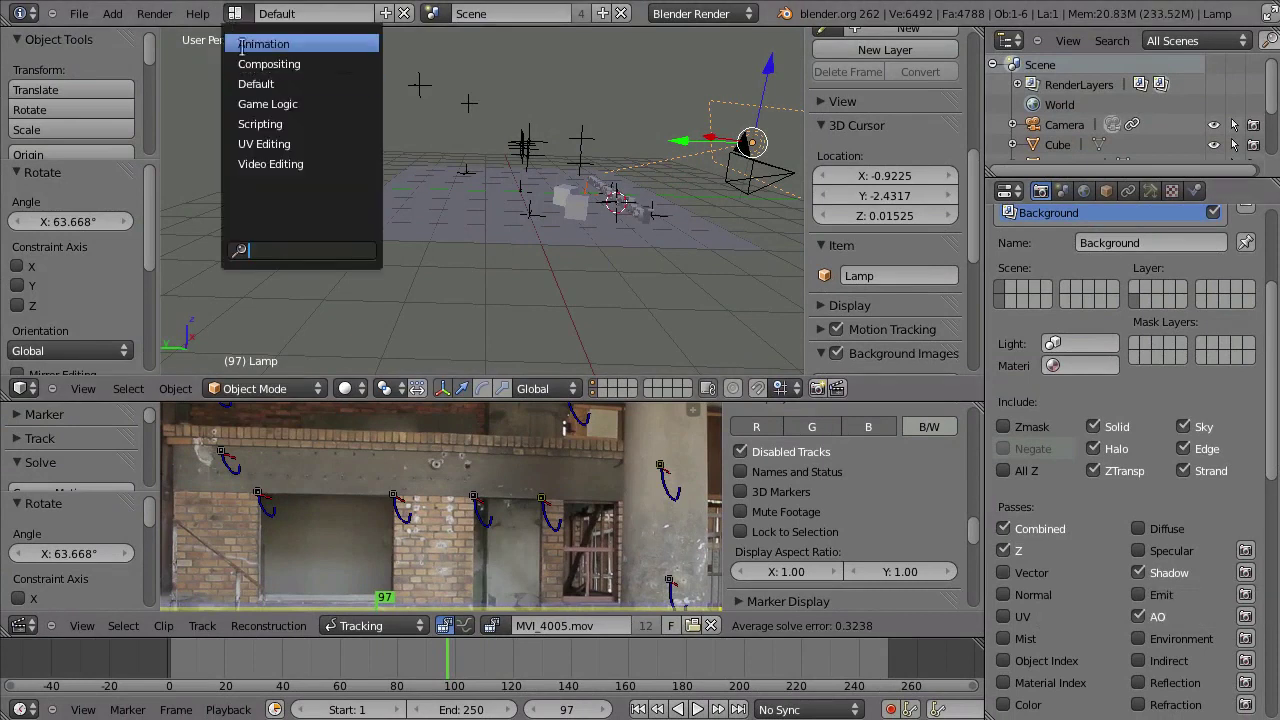
{"action": "left_click", "coordinate": [312, 64]}
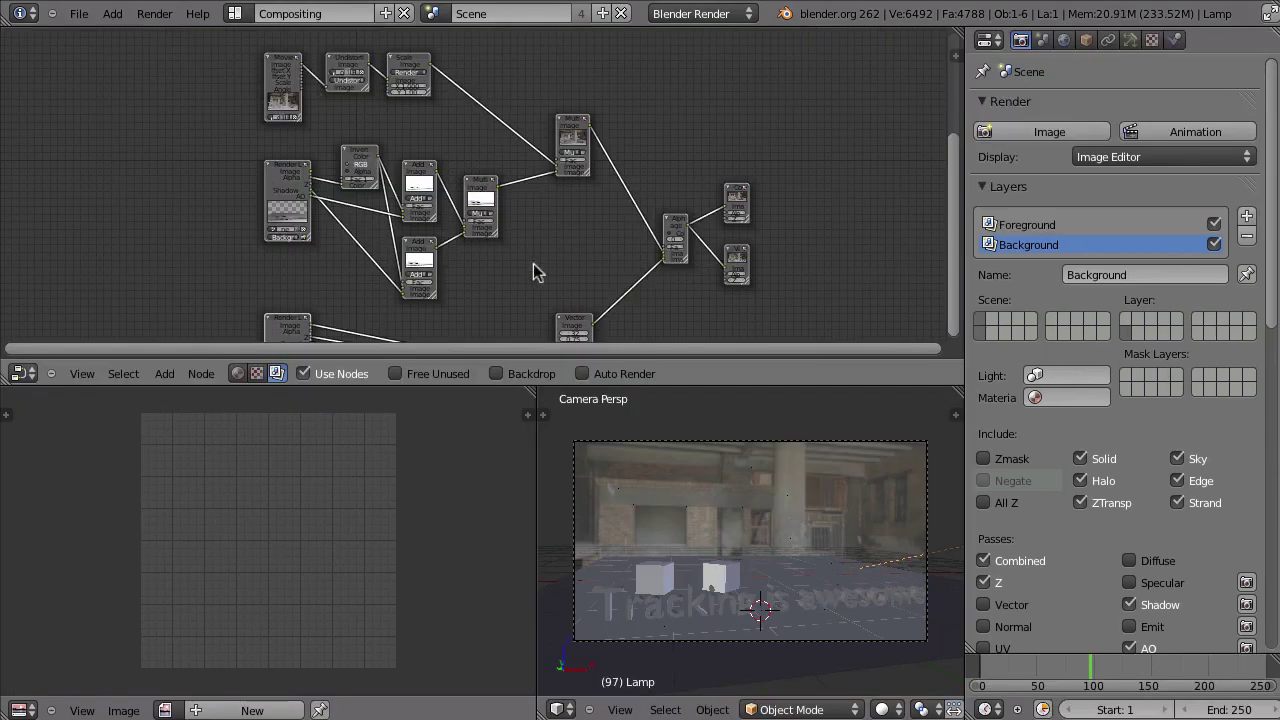
{"action": "key", "text": "ctrl+Up"}
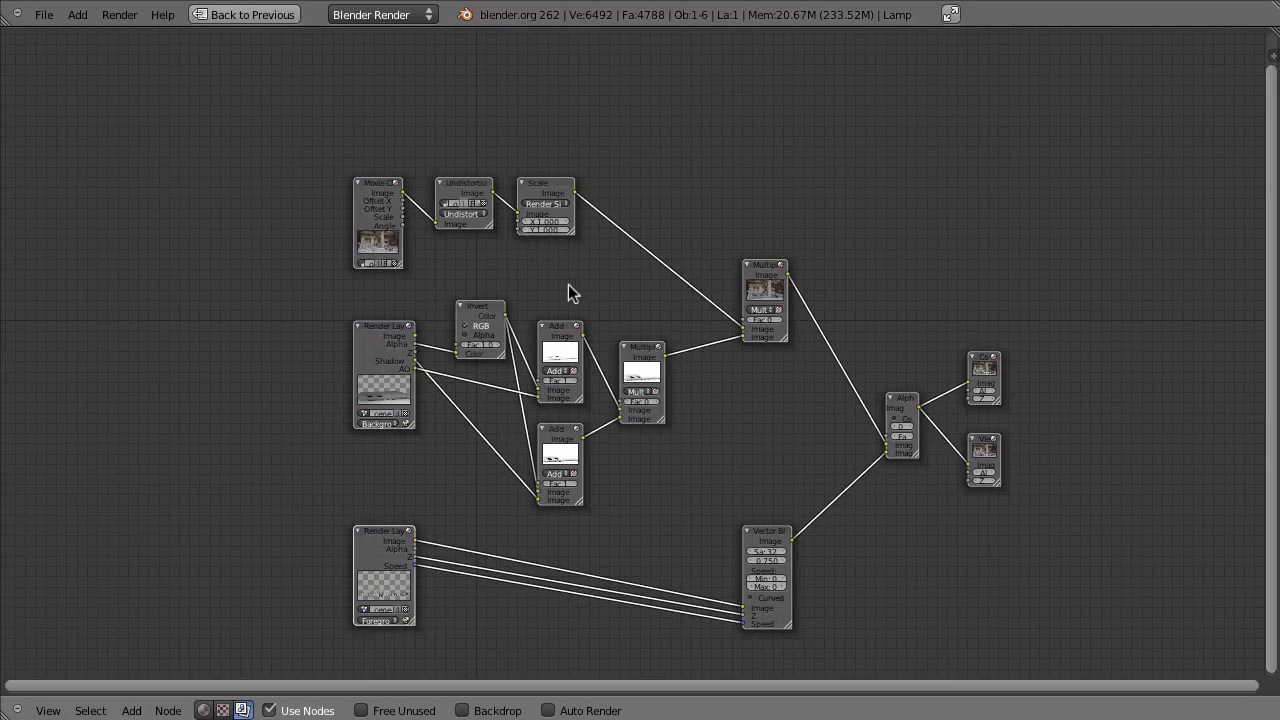
{"action": "scroll", "coordinate": [527, 263], "scroll_direction": "down", "scroll_amount": 3}
{"action": "scroll", "coordinate": [468, 257], "scroll_direction": "up", "scroll_amount": 3}
{"action": "scroll", "coordinate": [457, 221], "scroll_direction": "down", "scroll_amount": 2, "text": "shift"}
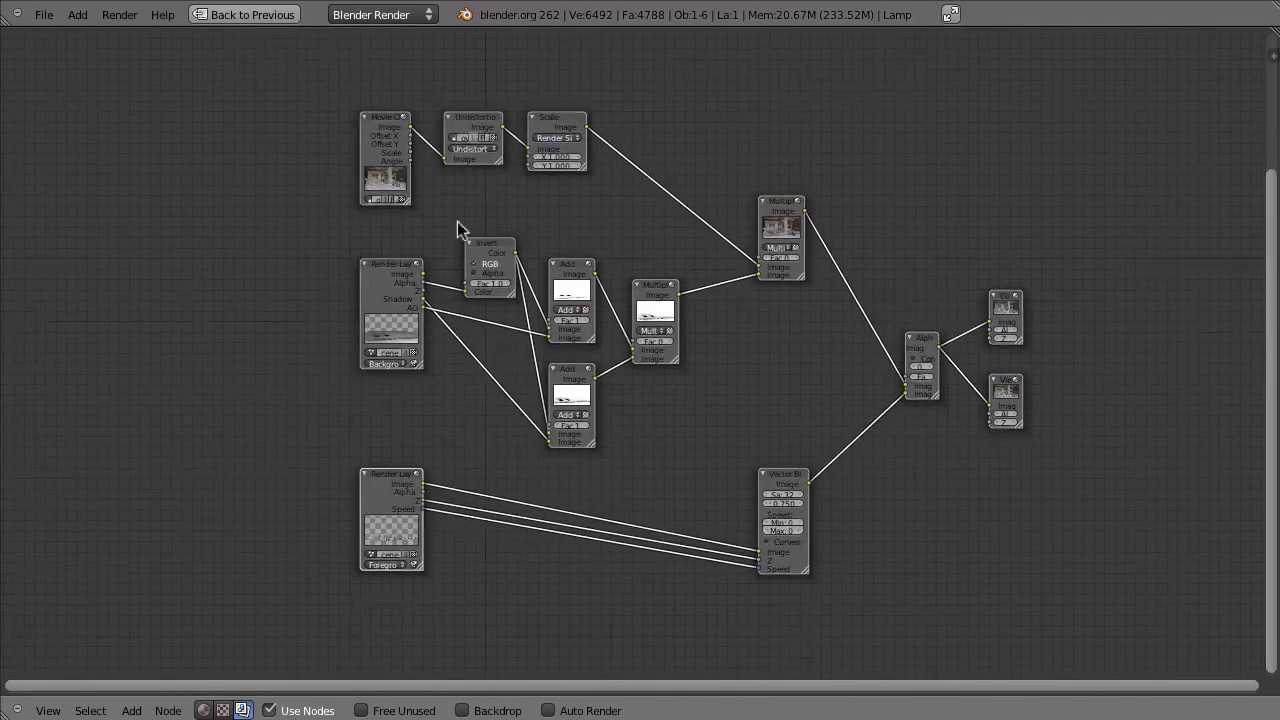
Step: Nudge the Movie Clip, Undistortion and Scale nodes at the start of the footage branch
{"action": "left_click", "coordinate": [770, 488]}
{"action": "middle_click_drag", "start_coordinate": [386, 128], "coordinate": [276, 108], "text": "ctrl"}
{"action": "left_click_drag", "start_coordinate": [276, 108], "coordinate": [250, 103]}
{"action": "left_click_drag", "start_coordinate": [481, 105], "coordinate": [459, 105]}
{"action": "left_click_drag", "start_coordinate": [658, 102], "coordinate": [650, 98]}
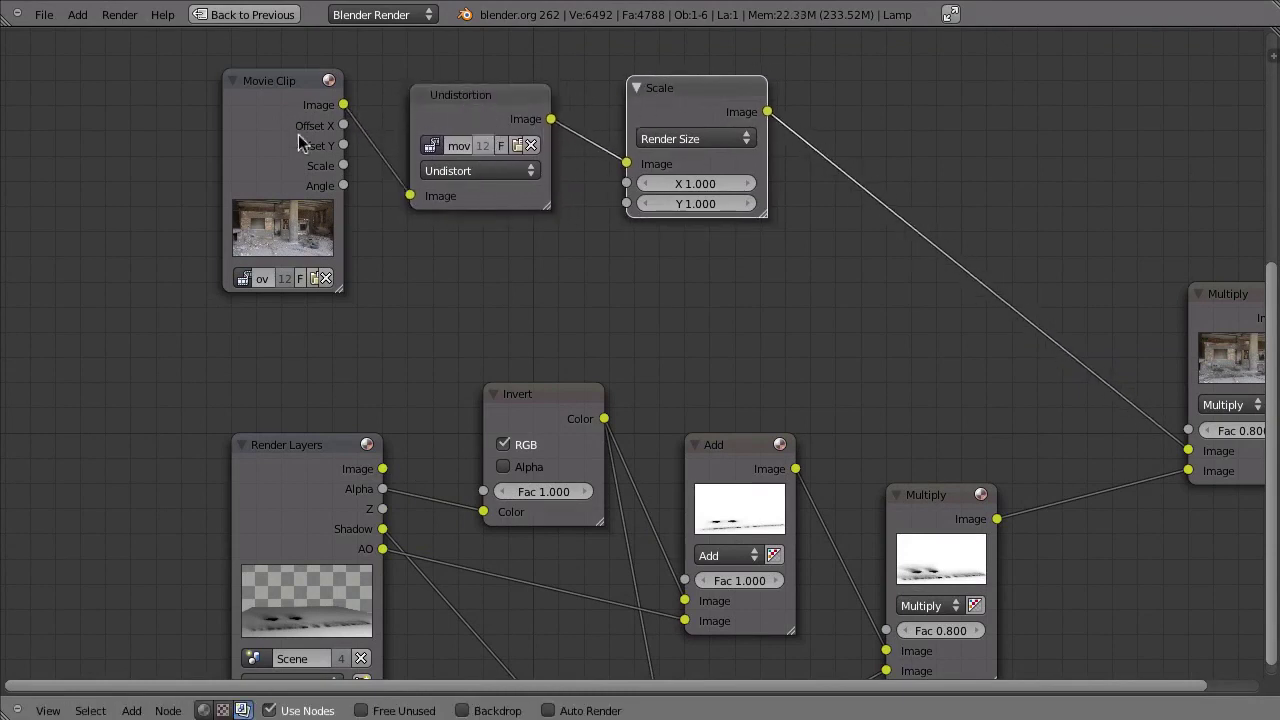
Step: Turn on the node editor's backdrop and select the Viewer node
{"action": "left_click", "coordinate": [462, 711]}
{"action": "key", "text": "Home"}
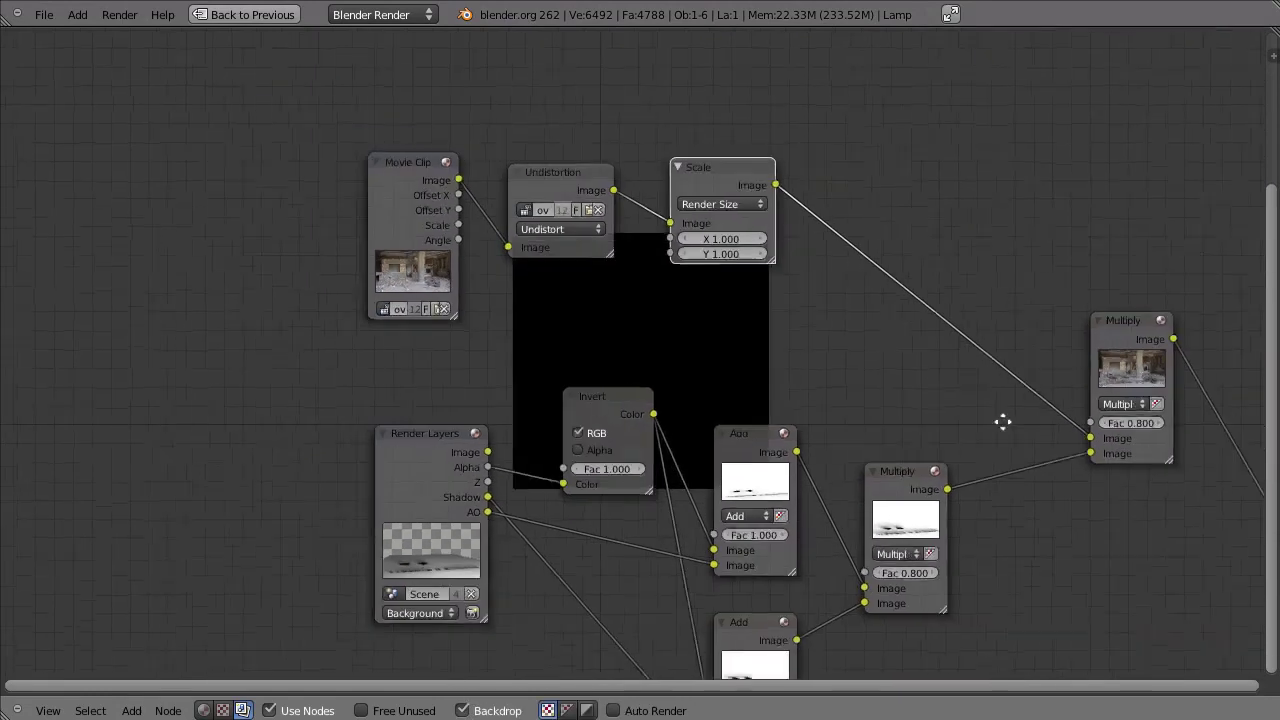
{"action": "left_click_drag", "start_coordinate": [1158, 540], "coordinate": [1156, 538]}
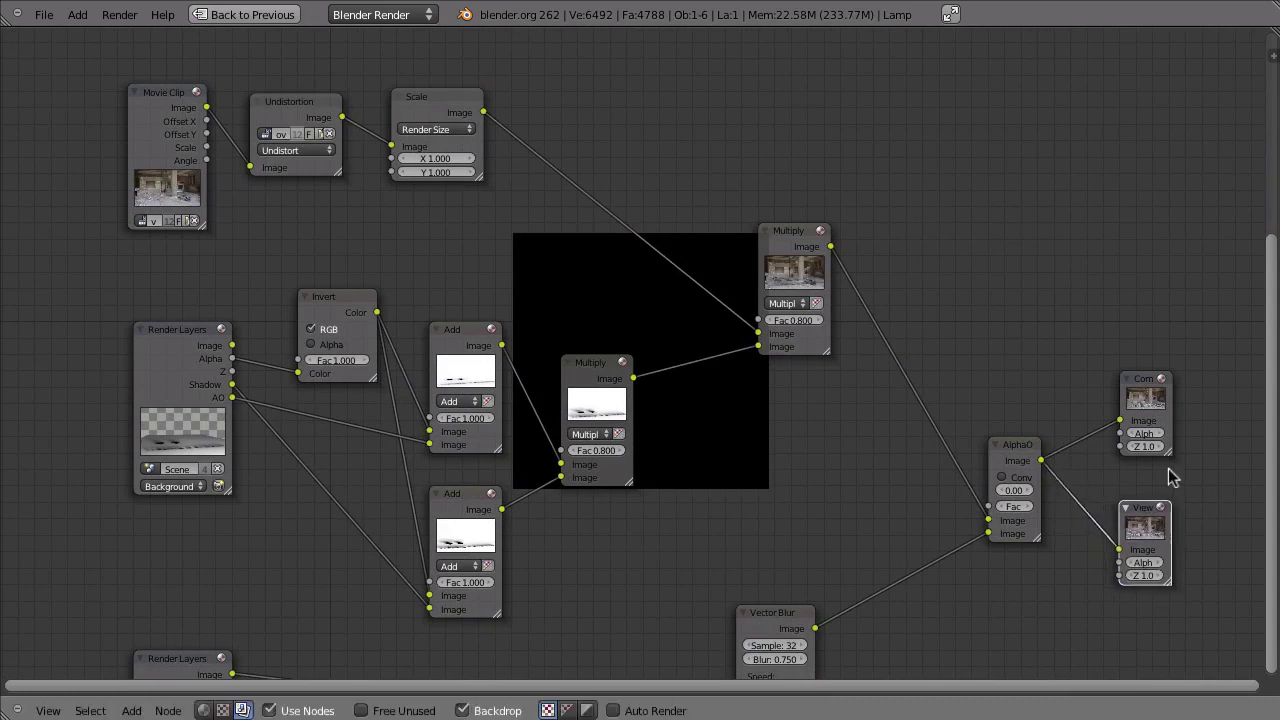
Step: Preview the Movie Clip, Undistortion and Scale node outputs one after another in the backdrop
{"action": "left_click", "coordinate": [170, 110], "text": "ctrl+shift"}
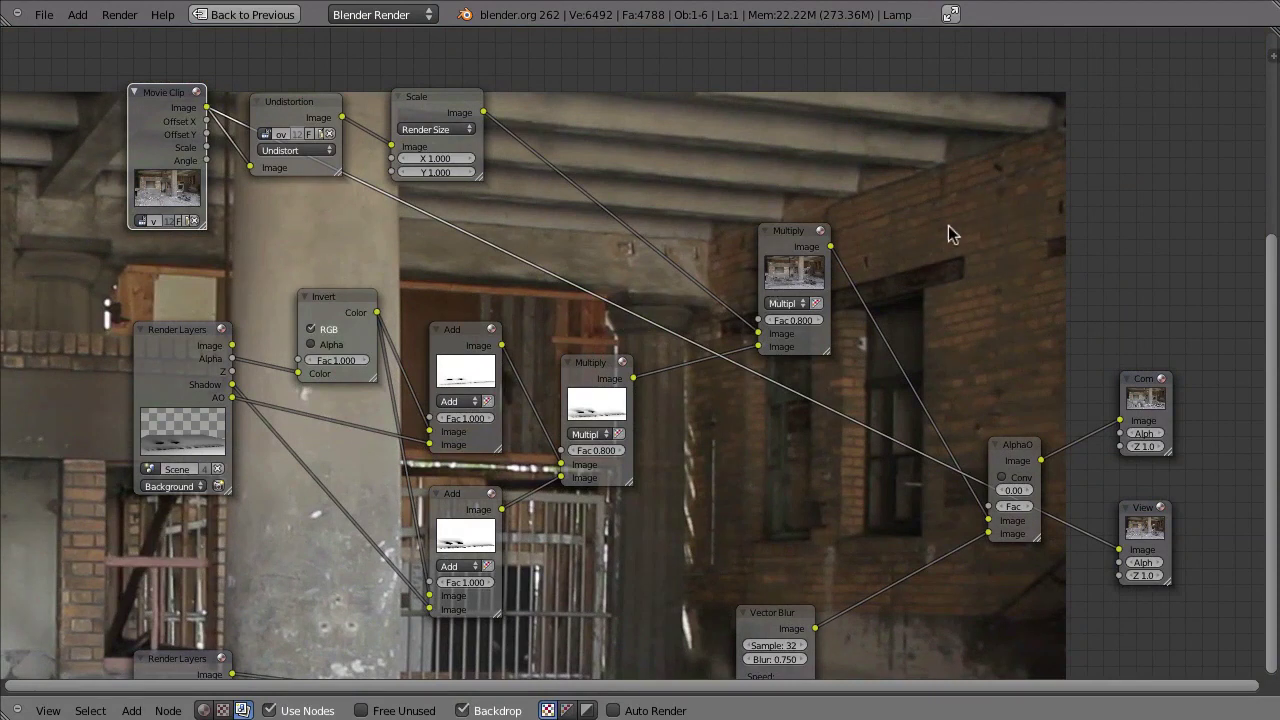
{"action": "left_click", "coordinate": [293, 110]}
{"action": "left_click", "coordinate": [298, 125]}
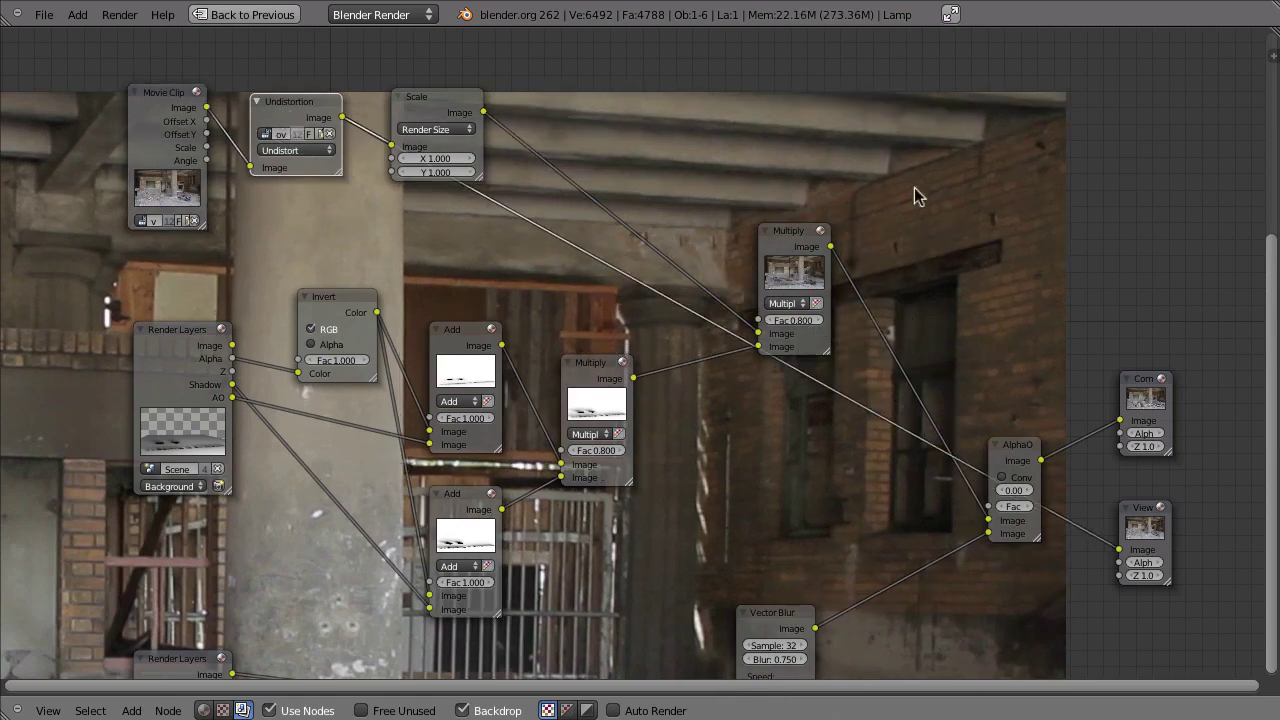
{"action": "left_click", "coordinate": [435, 98]}
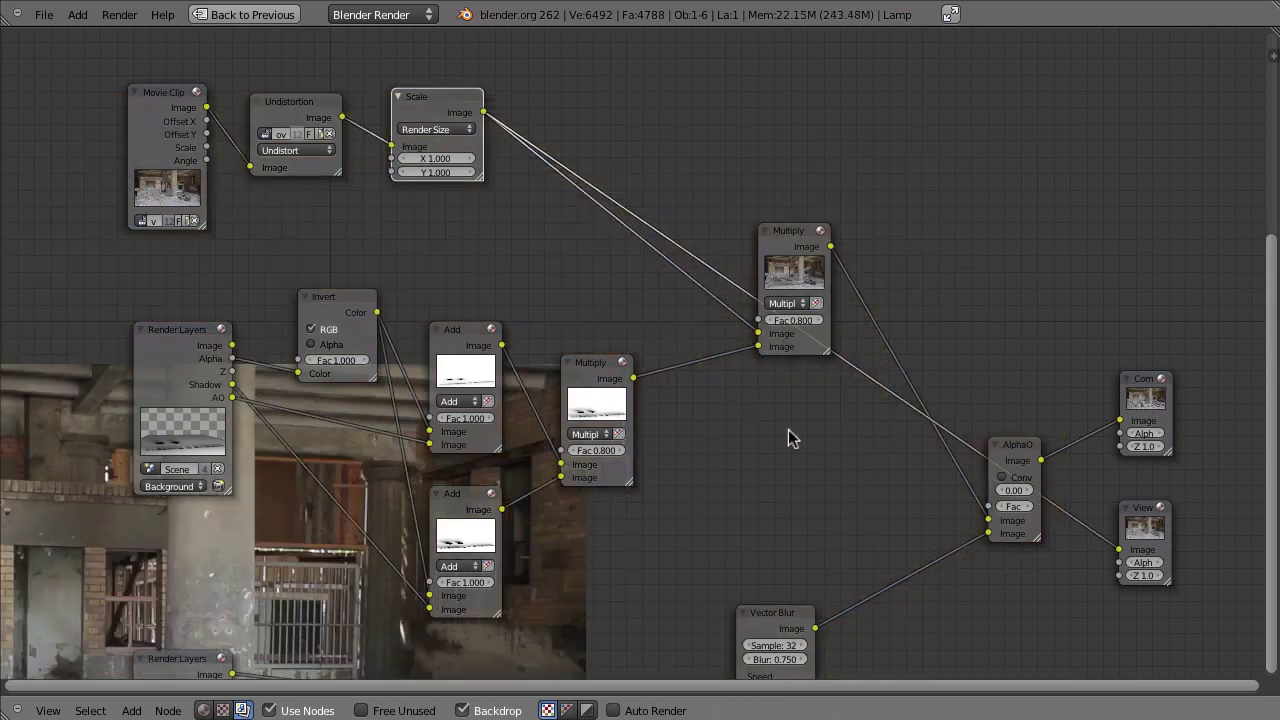
Step: Preview the Background render layer's passes, the Multiply node combining shadow and AO, and the Multiply node applying them to the footage
{"action": "middle_click_drag", "start_coordinate": [788, 438], "coordinate": [837, 357]}
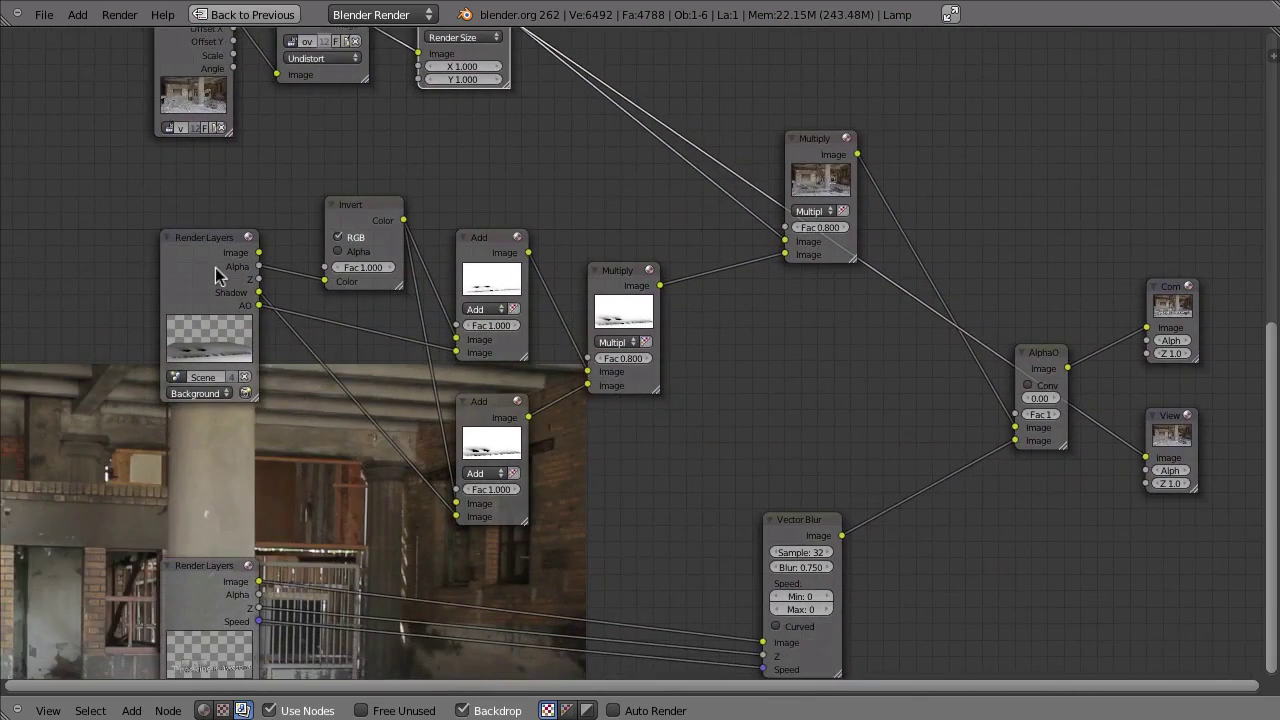
{"action": "left_click", "coordinate": [210, 270], "text": "ctrl+shift"}
{"action": "left_click", "coordinate": [212, 274], "text": "ctrl+shift"}
{"action": "left_click", "coordinate": [214, 278], "text": "ctrl+shift"}
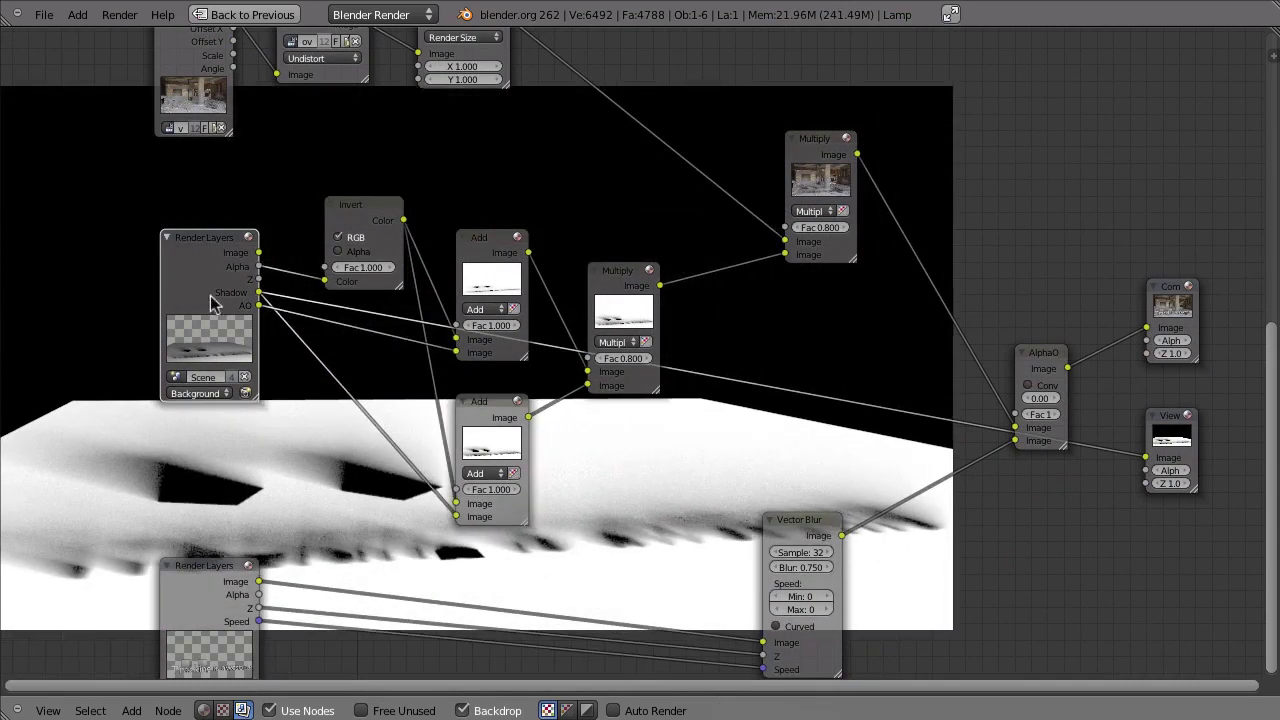
{"action": "left_click", "coordinate": [213, 314], "text": "ctrl+shift"}
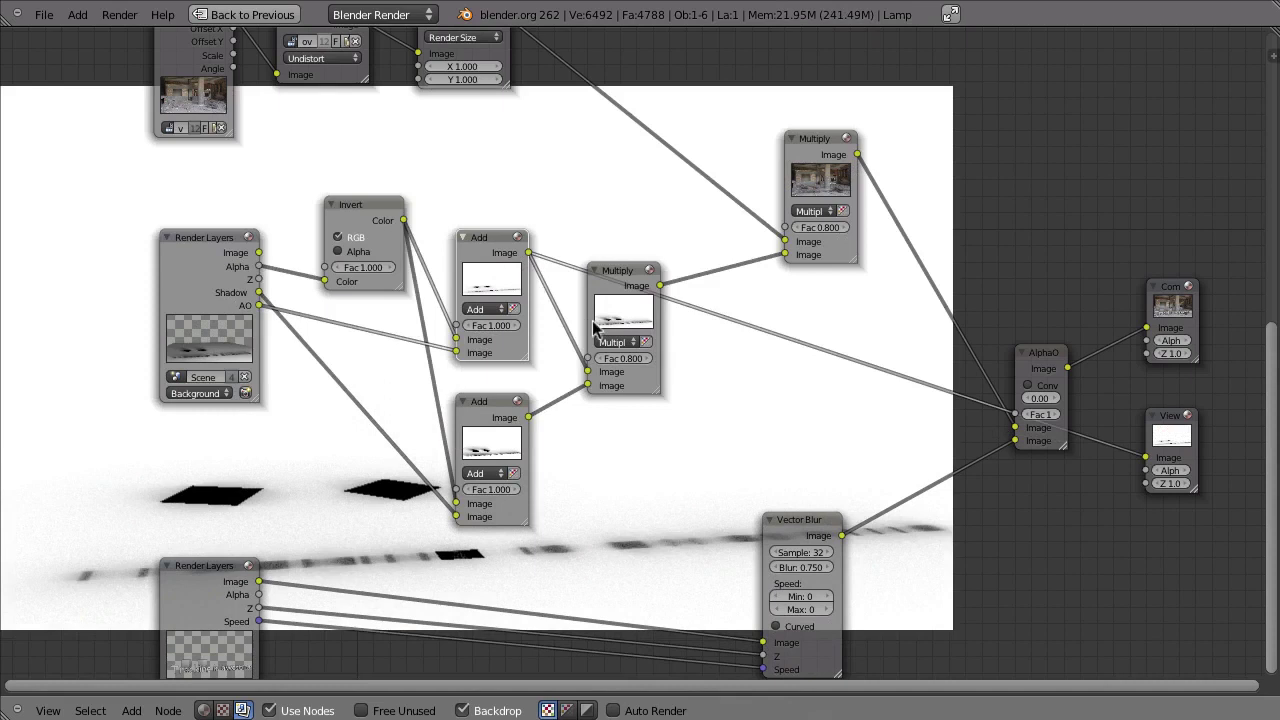
{"action": "left_click", "coordinate": [630, 297], "text": "ctrl+shift"}
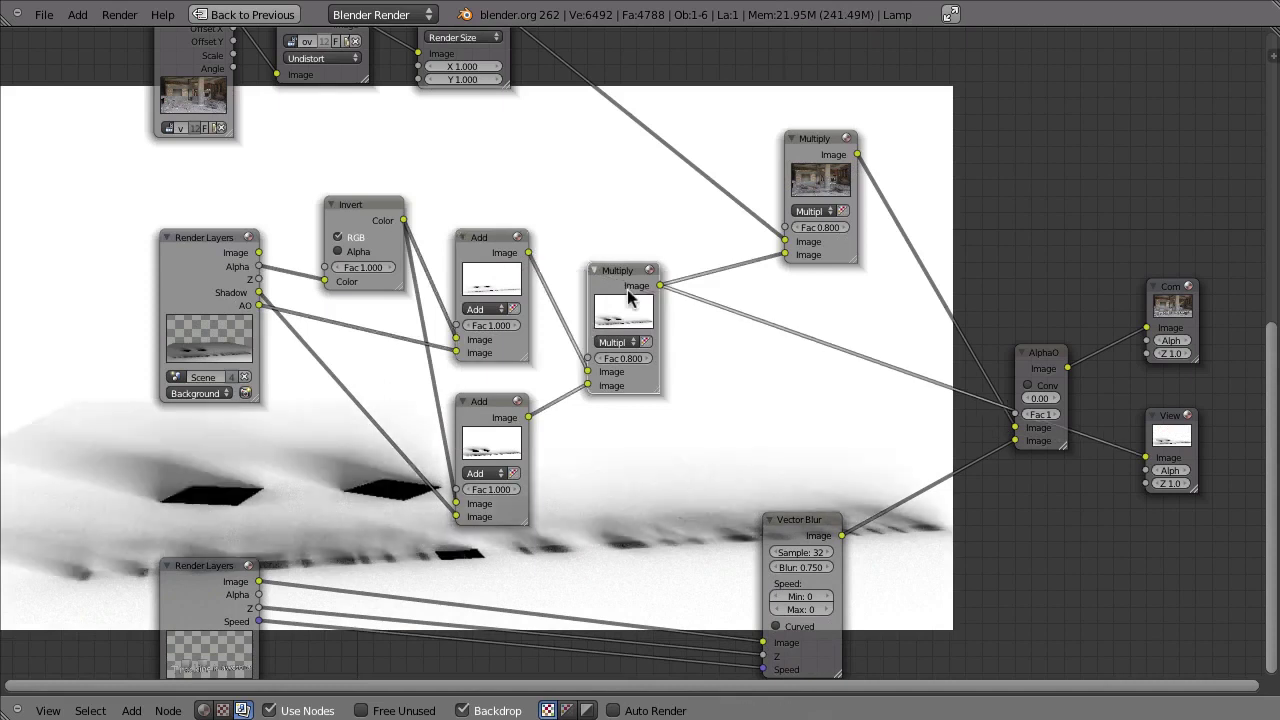
{"action": "left_click", "coordinate": [815, 160], "text": "ctrl+shift"}
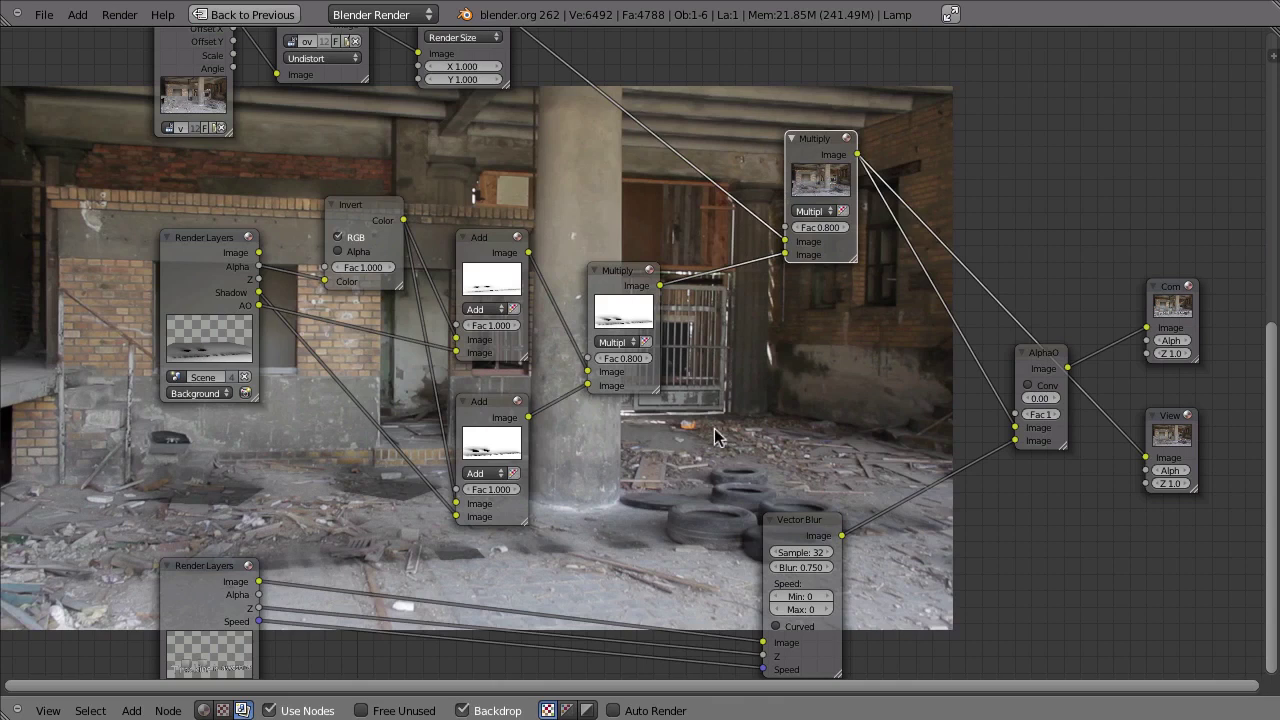
Step: Compare the combined shadow and AO Multiply output with the footage Multiply output in the backdrop, nudging the Scale node slightly
{"action": "left_click_drag", "start_coordinate": [810, 150], "coordinate": [810, 157]}
{"action": "middle_click_drag", "start_coordinate": [686, 206], "coordinate": [704, 243]}
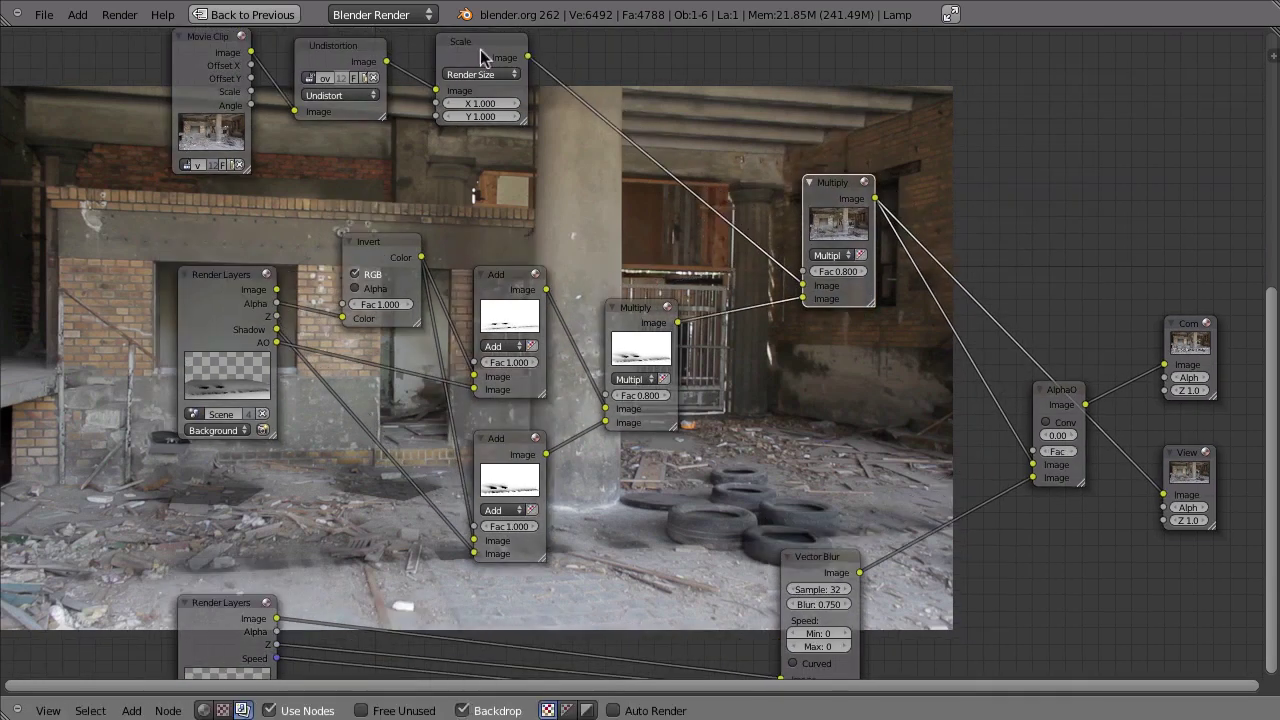
{"action": "left_click_drag", "start_coordinate": [480, 49], "coordinate": [484, 42]}
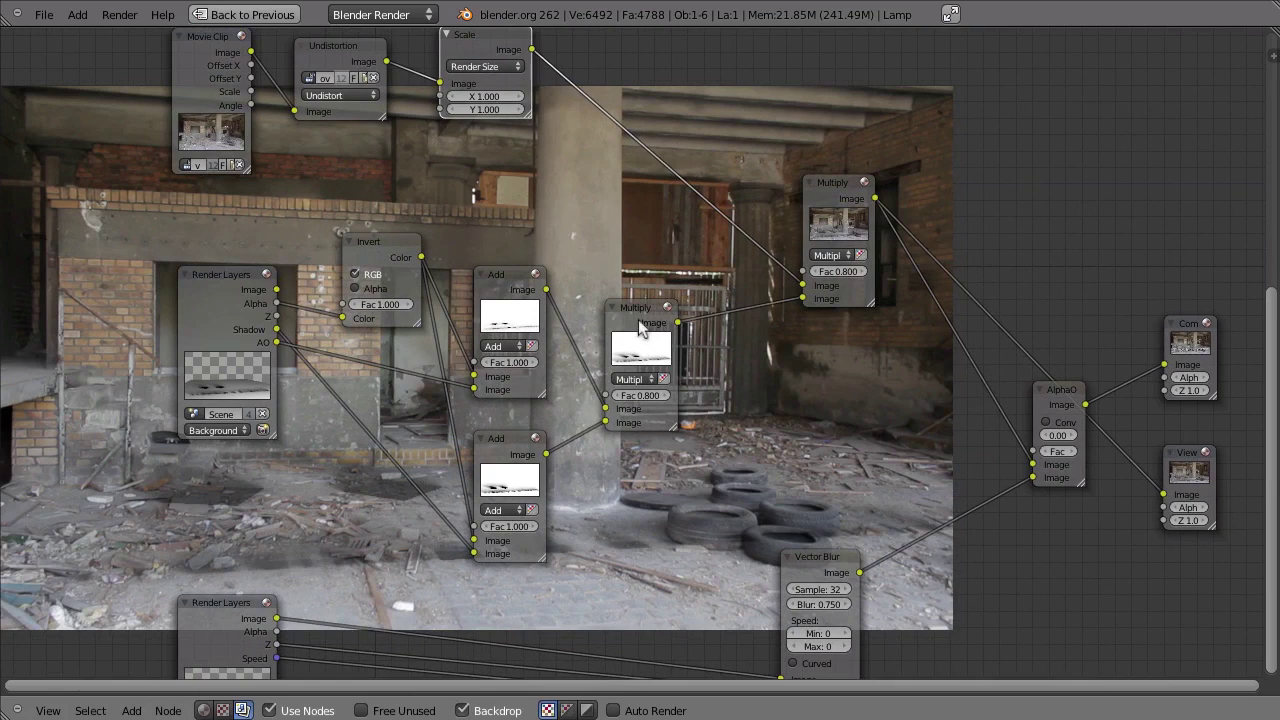
{"action": "left_click_drag", "start_coordinate": [677, 322], "coordinate": [1032, 451]}
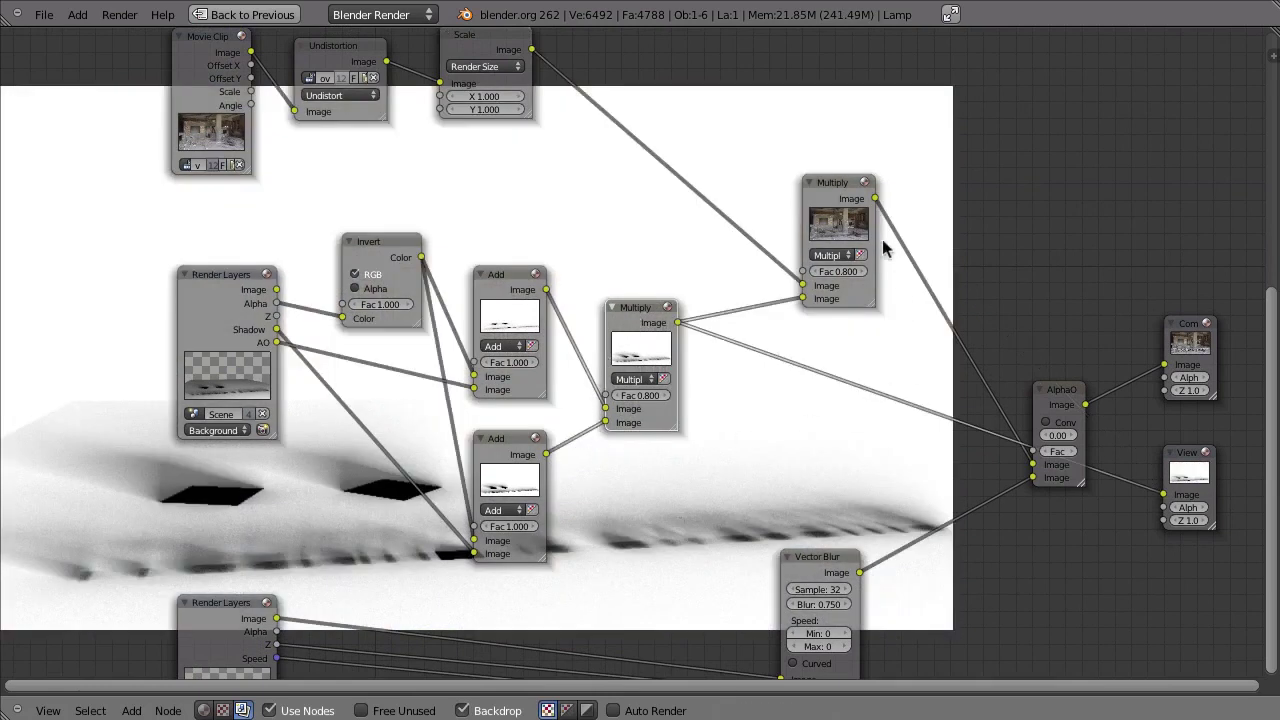
{"action": "left_click", "coordinate": [823, 200], "text": "ctrl+shift"}
{"action": "mouse_move", "coordinate": [842, 272]}
{"action": "left_mouse_down"}
{"action": "mouse_move", "coordinate": [866, 272]}
{"action": "mouse_move", "coordinate": [820, 275]}
{"action": "left_mouse_up"}
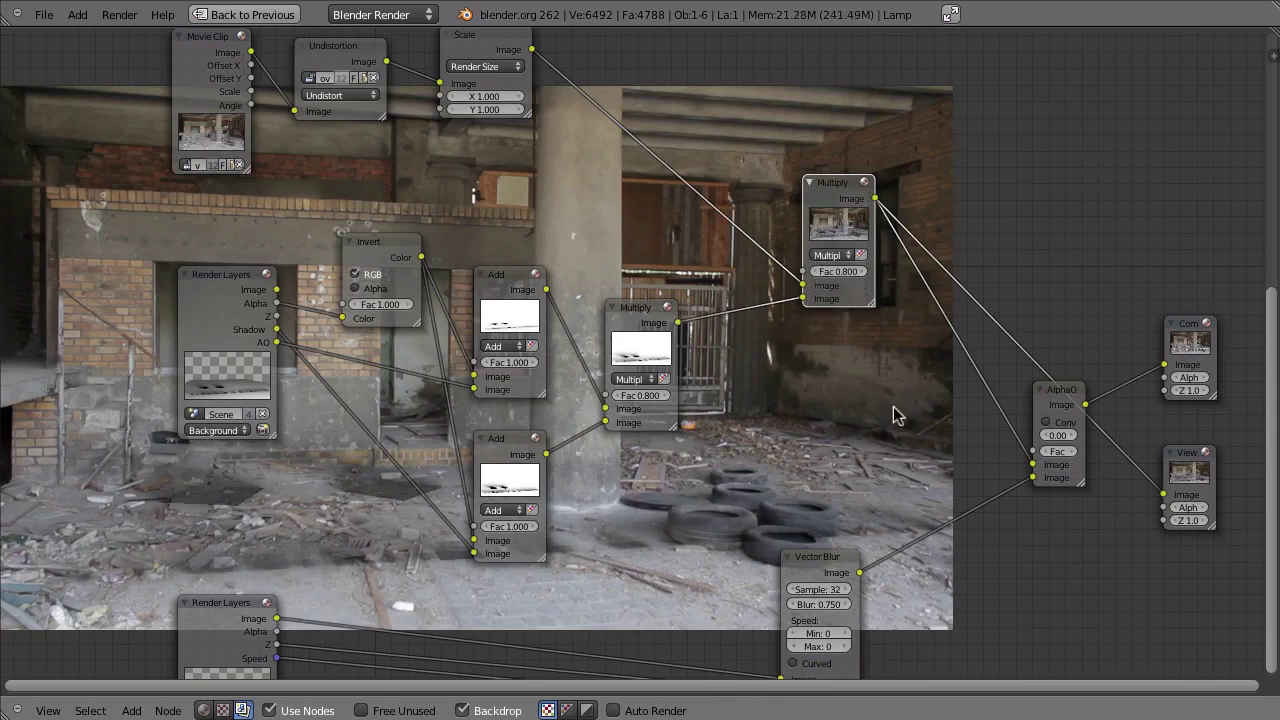
Step: Compare the Foreground render layer with the Vector Blur output by previewing them alternately in the backdrop
{"action": "middle_click_drag", "start_coordinate": [891, 411], "coordinate": [894, 233]}
{"action": "left_click", "coordinate": [207, 472], "text": "ctrl+shift"}
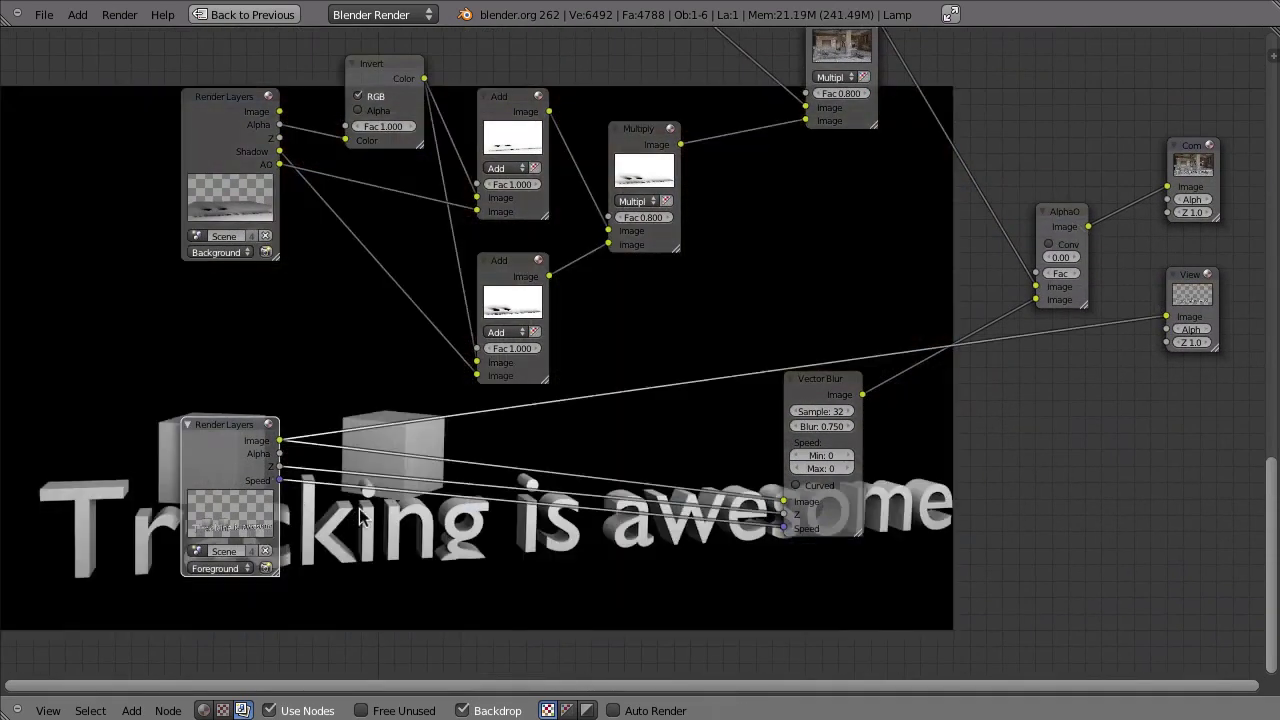
{"action": "left_click", "coordinate": [820, 399], "text": "ctrl+shift"}
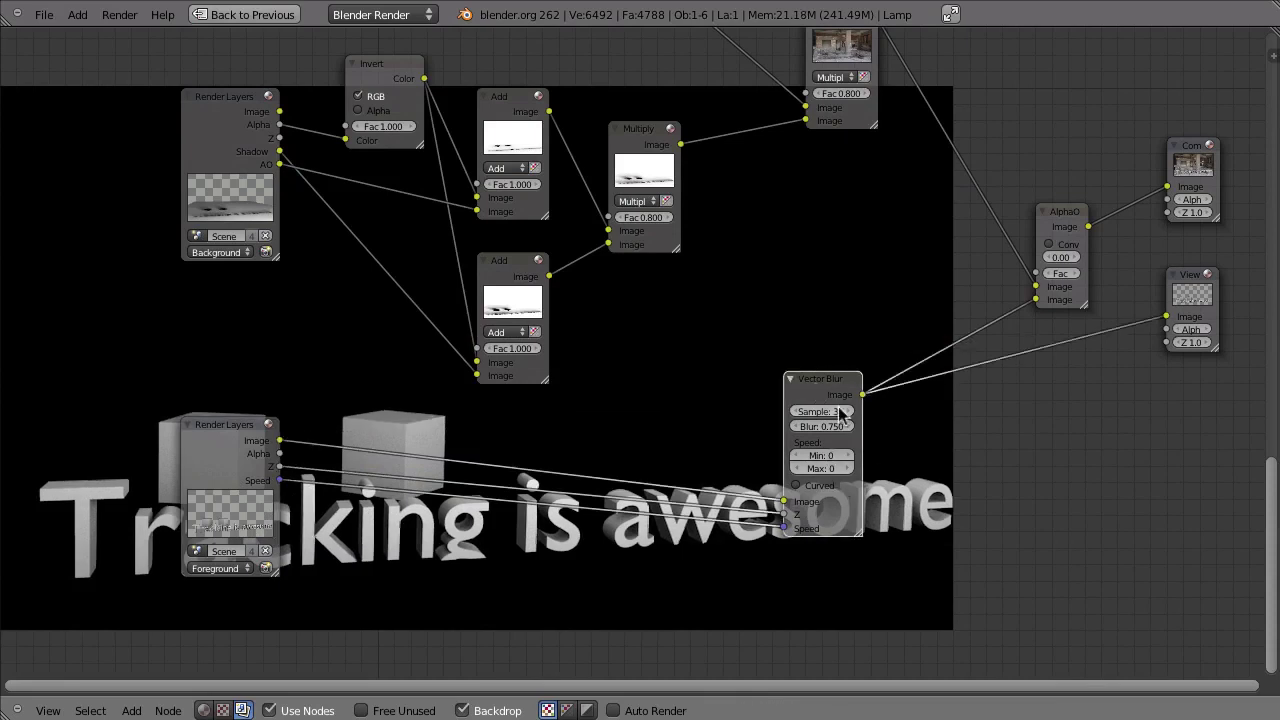
{"action": "left_click", "coordinate": [218, 452], "text": "ctrl+shift"}
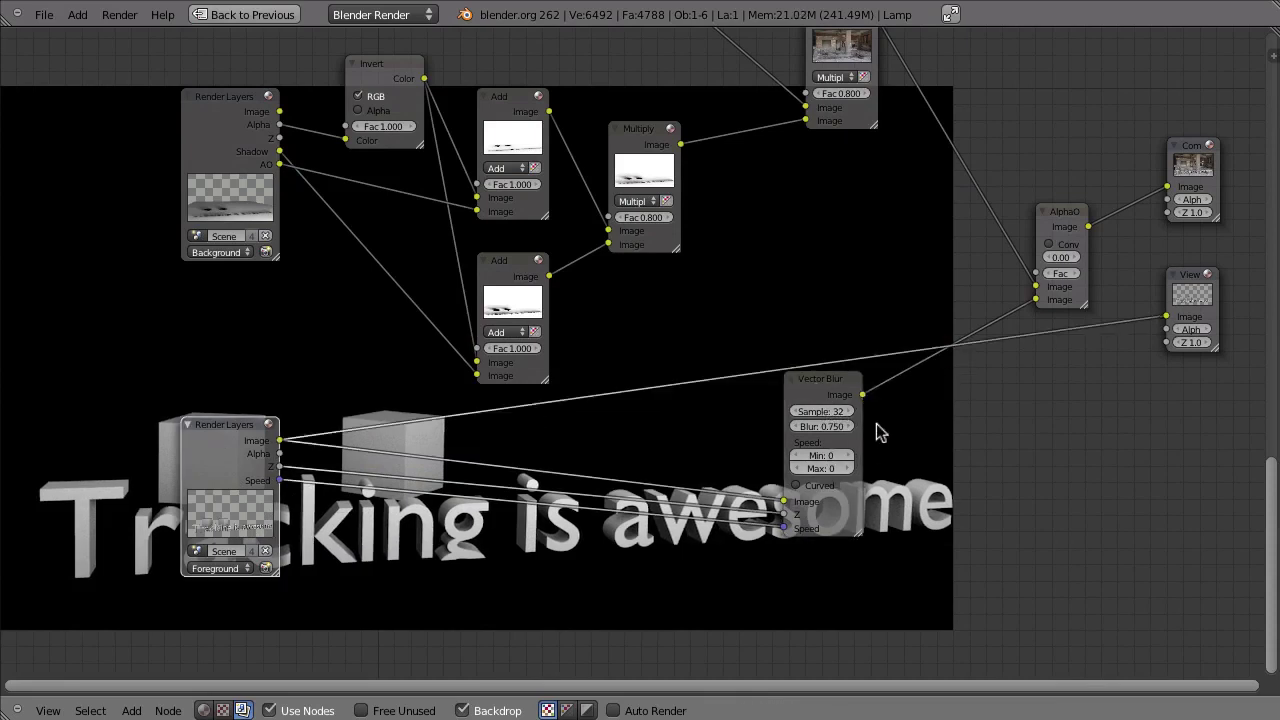
{"action": "left_click", "coordinate": [827, 400], "text": "ctrl+shift"}
{"action": "left_click", "coordinate": [214, 443], "text": "ctrl+shift"}
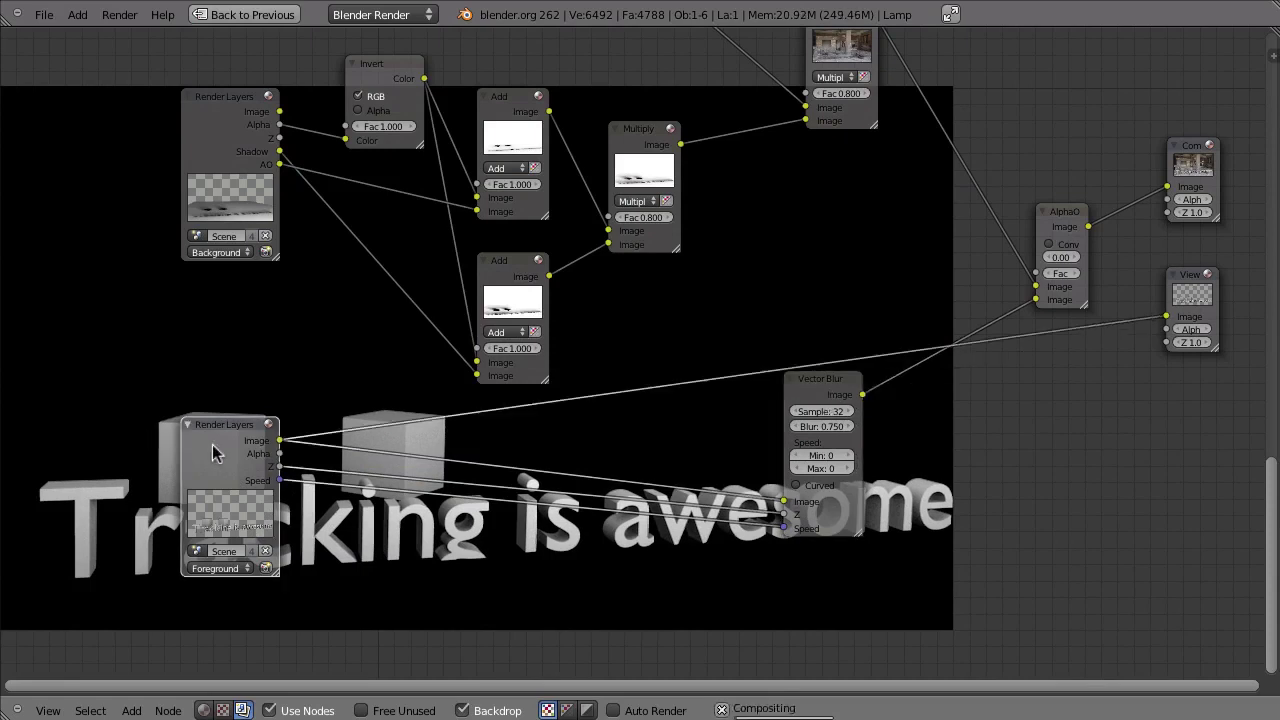
{"action": "left_click", "coordinate": [818, 396], "text": "ctrl+shift"}
Step: Move the Alpha Over node slightly lower and preview its final composite in the backdrop
{"action": "middle_click_drag", "start_coordinate": [970, 372], "coordinate": [751, 445]}
{"action": "left_click_drag", "start_coordinate": [873, 265], "coordinate": [873, 336]}
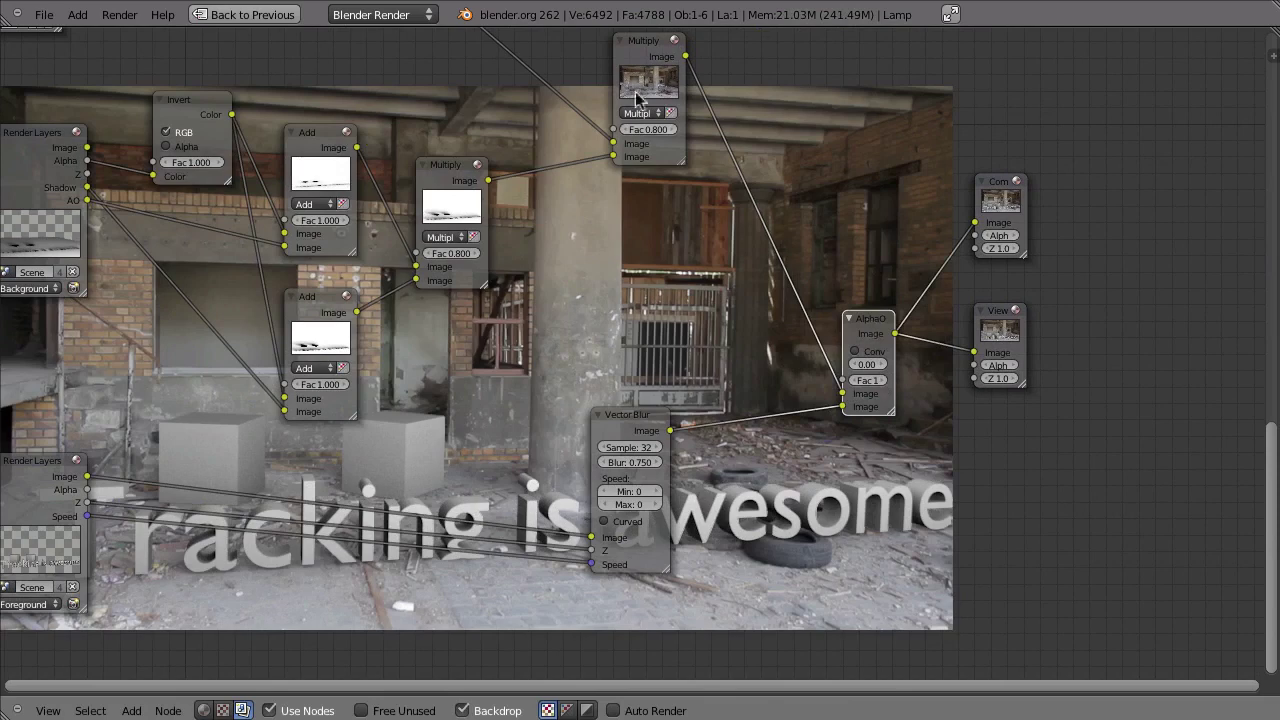
Step: Compare the footage Multiply output with the Alpha Over output by previewing them in the backdrop
{"action": "left_click", "coordinate": [650, 75], "text": "ctrl+shift"}
{"action": "middle_click_drag", "start_coordinate": [708, 247], "coordinate": [719, 283]}
{"action": "left_click", "coordinate": [872, 360], "text": "ctrl+shift"}
Step: Move the Vector Blur node aside and insert an RGB Curves node between it and the Alpha Over node
{"action": "middle_click_drag", "start_coordinate": [1014, 486], "coordinate": [1100, 292]}
{"action": "left_click_drag", "start_coordinate": [745, 304], "coordinate": [486, 344]}
{"action": "key", "text": "shift+a"}
{"action": "mouse_move", "coordinate": [690, 428]}
{"action": "left_click", "coordinate": [766, 429]}
{"action": "left_click", "coordinate": [752, 380]}
Step: Slightly raise the middle of the red and green curves in the RGB Curves node to warm the foreground elements
{"action": "mouse_move", "coordinate": [748, 373]}
{"action": "left_mouse_down"}
{"action": "mouse_move", "coordinate": [752, 357]}
{"action": "mouse_move", "coordinate": [737, 372]}
{"action": "left_mouse_up"}
{"action": "left_click", "coordinate": [707, 304]}
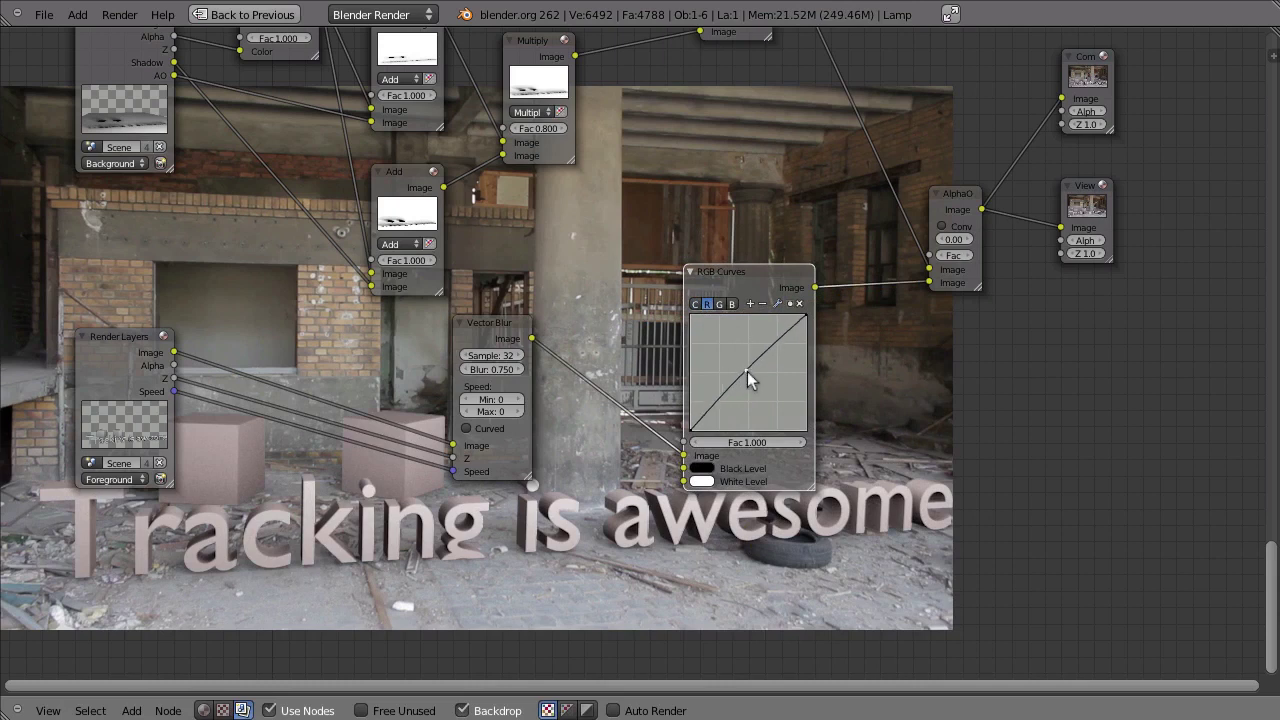
{"action": "left_click", "coordinate": [719, 304]}
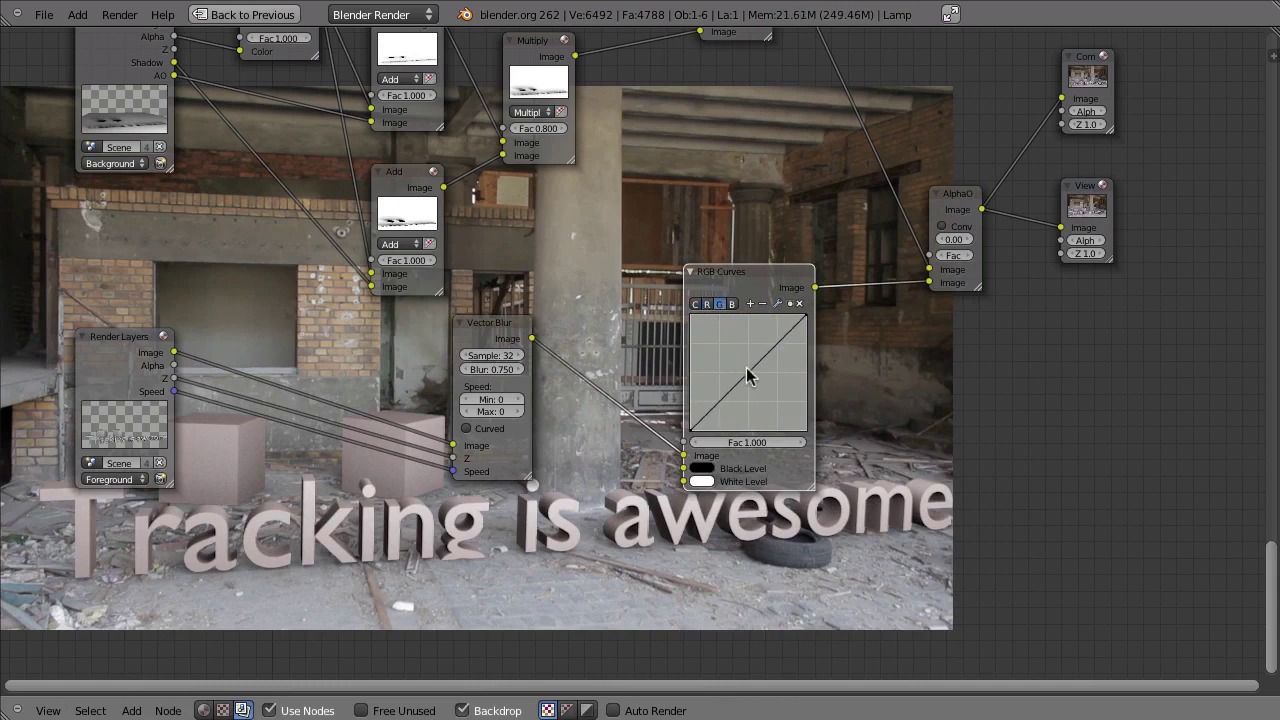
{"action": "left_click", "coordinate": [744, 369]}
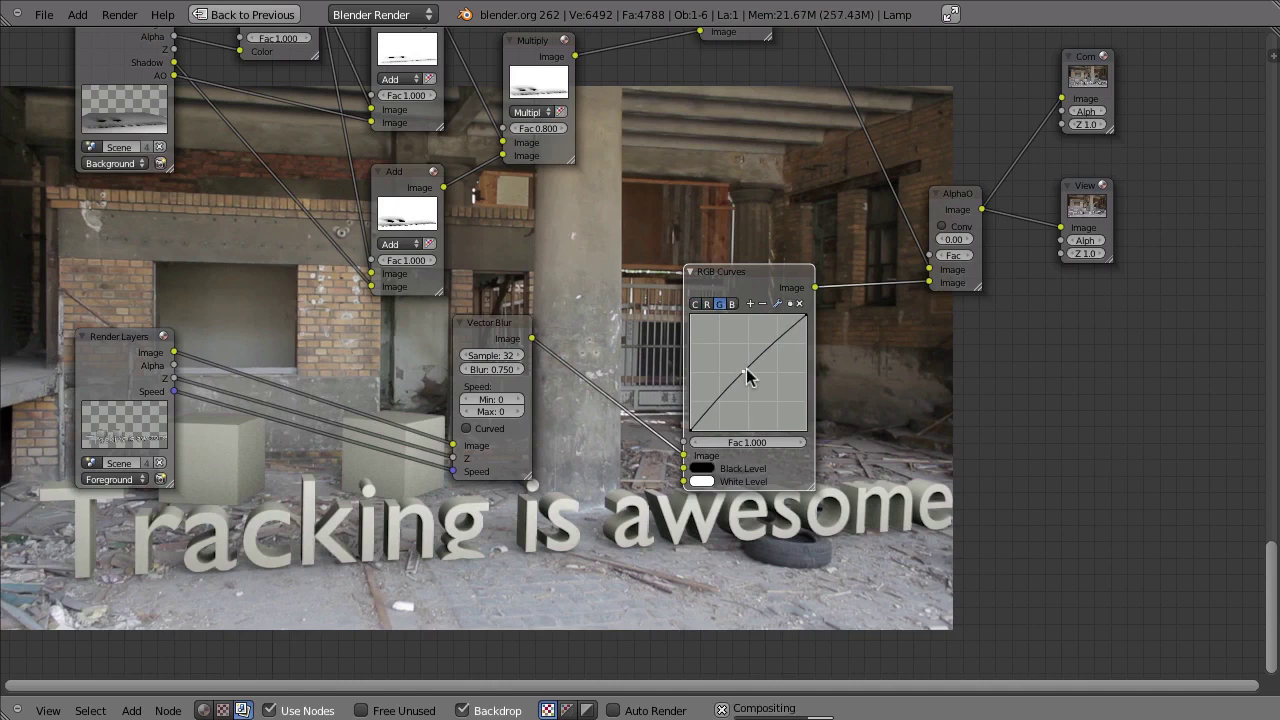
{"action": "left_click_drag", "start_coordinate": [742, 378], "coordinate": [748, 372]}
{"action": "left_click", "coordinate": [695, 304]}
{"action": "left_click", "coordinate": [706, 304]}
{"action": "left_click_drag", "start_coordinate": [745, 374], "coordinate": [742, 371]}
Step: Move the Viewer and Composite nodes away and insert a second RGB Curves node between Alpha Over and the Viewer
{"action": "mouse_move", "coordinate": [876, 311]}
{"action": "middle_mouse_down"}
{"action": "mouse_move", "coordinate": [737, 409]}
{"action": "mouse_move", "coordinate": [870, 305]}
{"action": "middle_mouse_up"}
{"action": "left_click_drag", "start_coordinate": [870, 305], "coordinate": [1177, 338]}
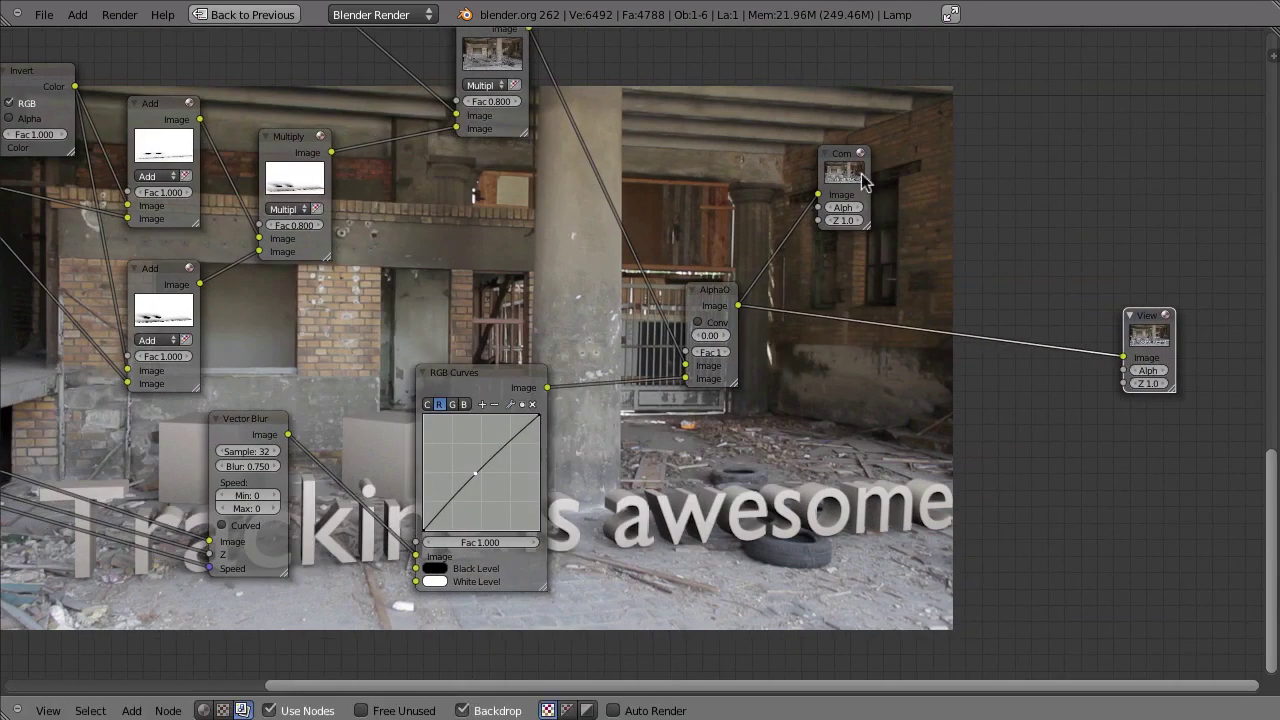
{"action": "left_click_drag", "start_coordinate": [867, 183], "coordinate": [1025, 130]}
{"action": "key", "text": "shift+a"}
{"action": "mouse_move", "coordinate": [805, 408]}
{"action": "left_click", "coordinate": [866, 405]}
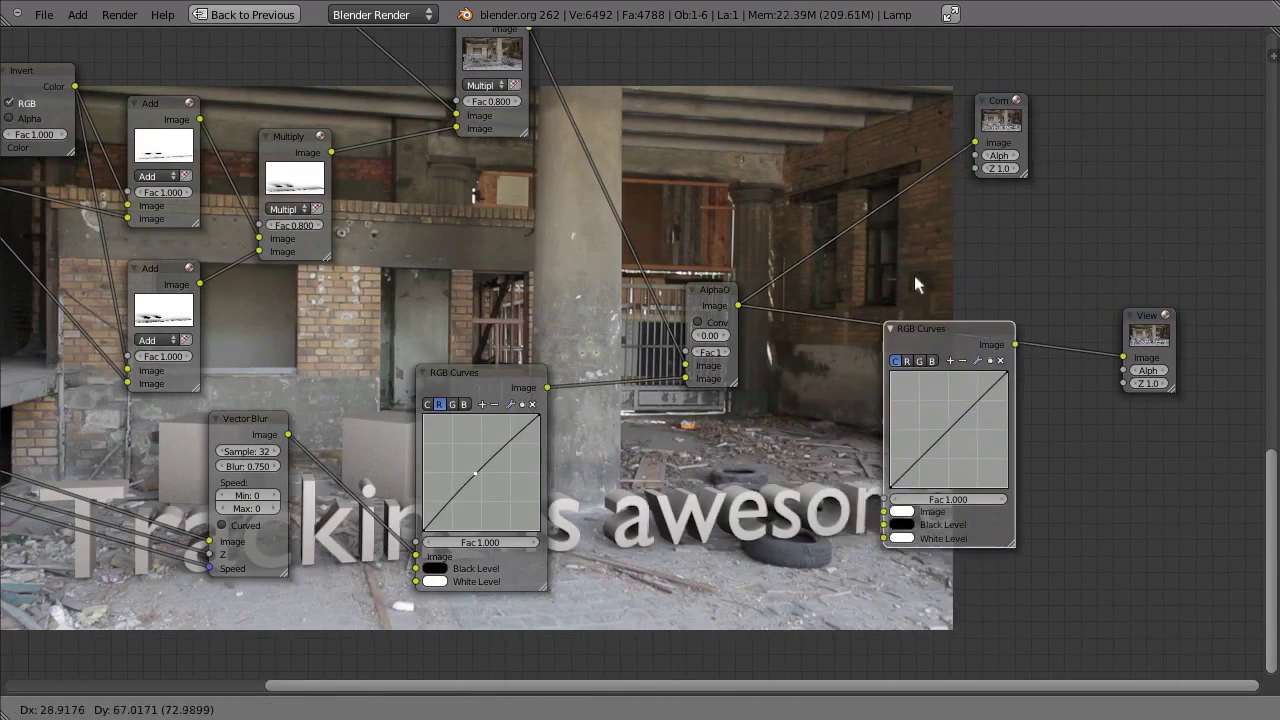
{"action": "left_click", "coordinate": [934, 306]}
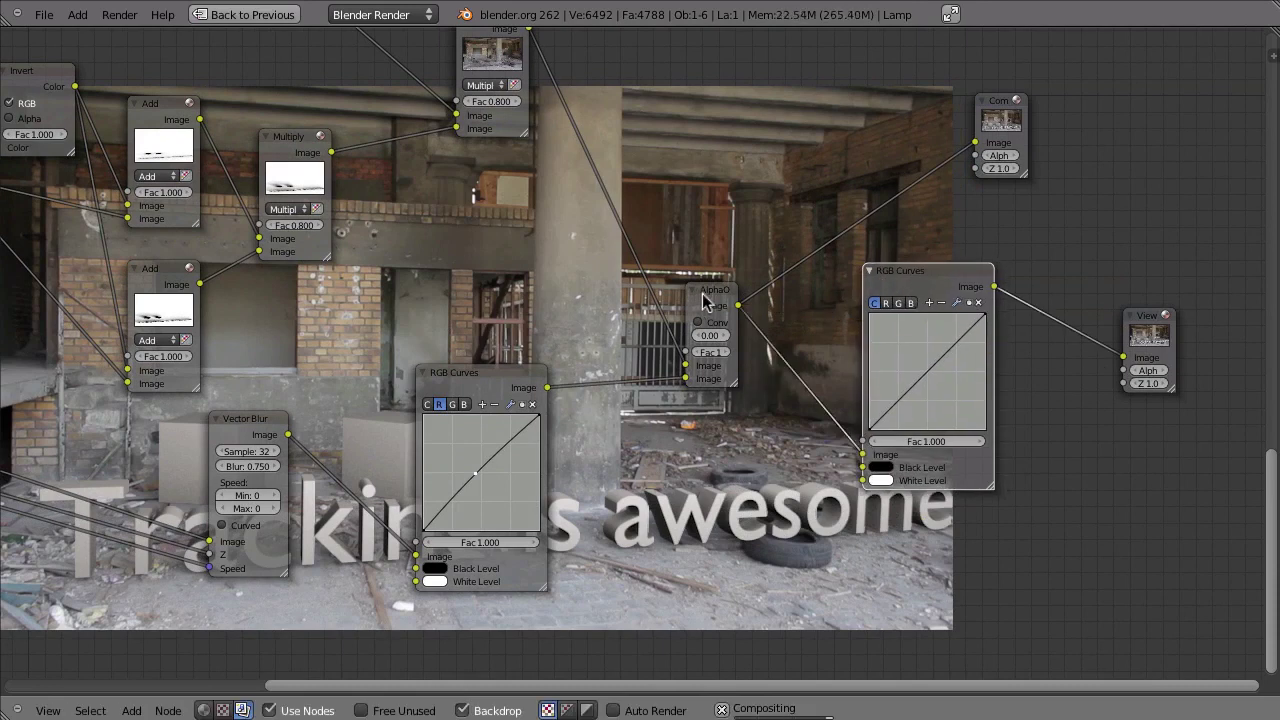
Step: Shift the Alpha Over node slightly and shape the new RGB Curves node's combined curve into a contrast-boosting S-curve
{"action": "left_click_drag", "start_coordinate": [705, 291], "coordinate": [693, 306]}
{"action": "left_click_drag", "start_coordinate": [918, 392], "coordinate": [903, 400]}
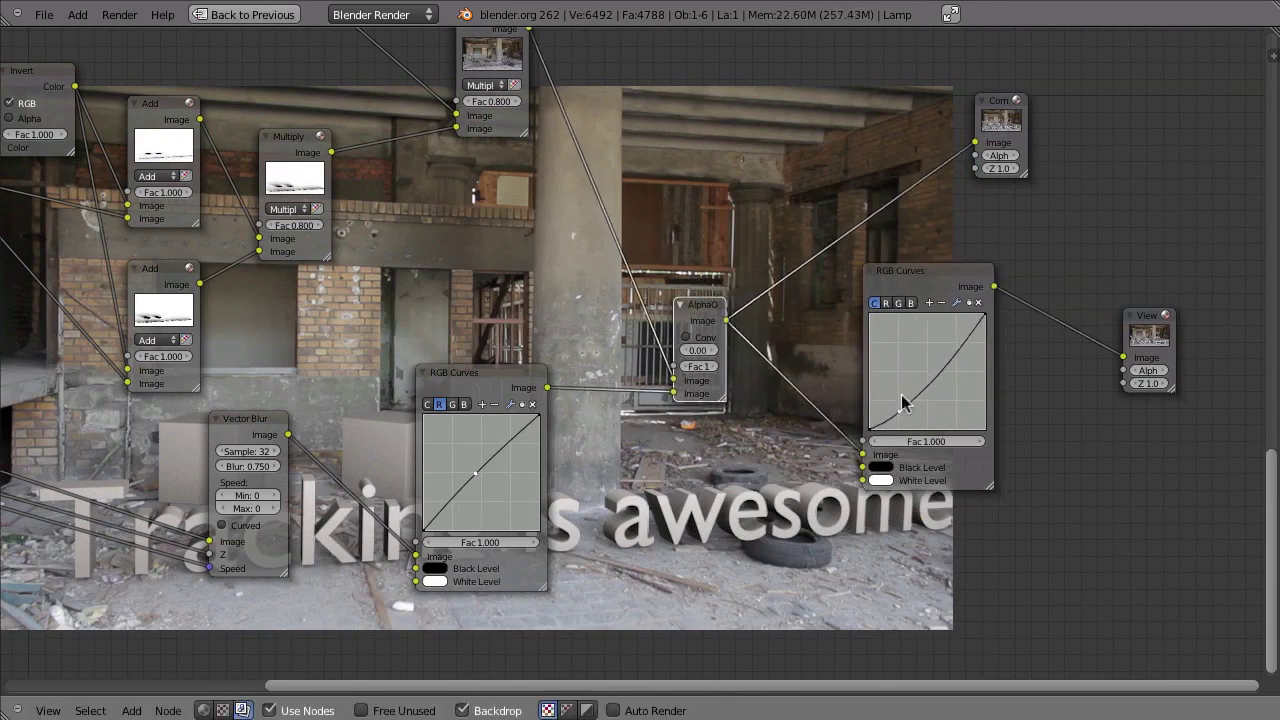
{"action": "left_click_drag", "start_coordinate": [946, 363], "coordinate": [941, 332]}
{"action": "left_click_drag", "start_coordinate": [900, 400], "coordinate": [892, 413]}
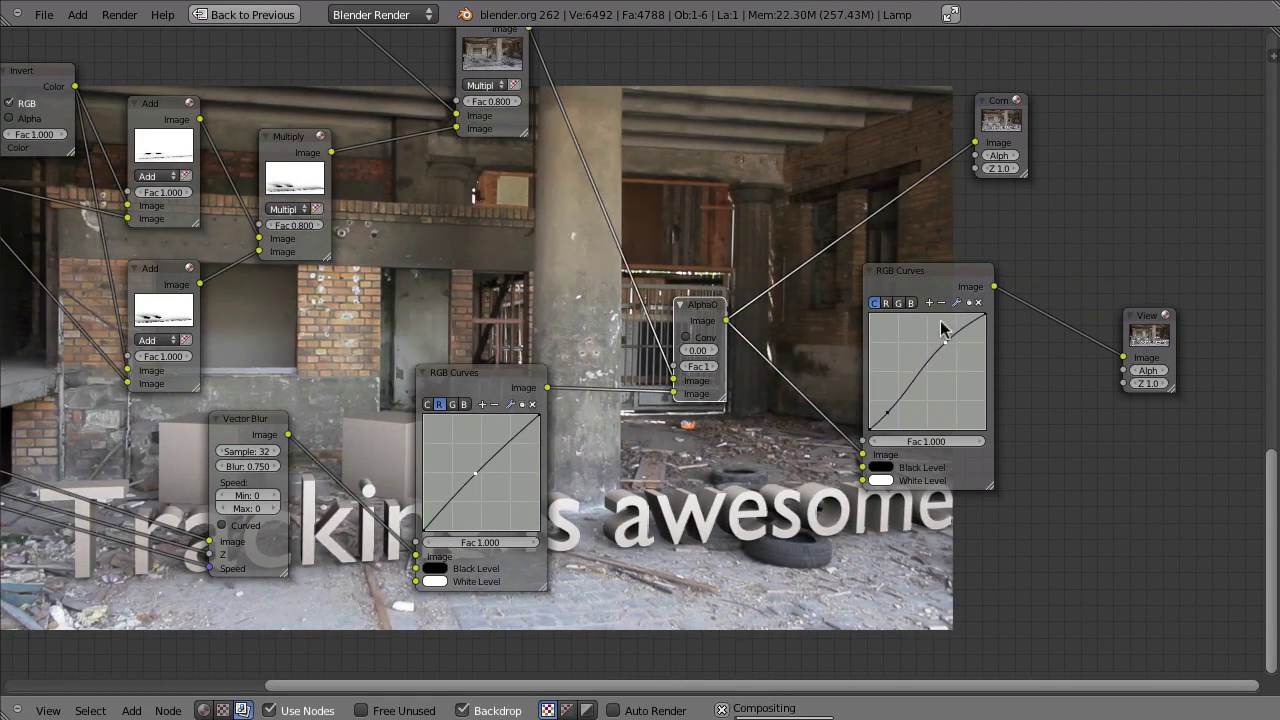
Step: Move the Viewer node farther away and insert a Filter node between the second RGB Curves node and the Viewer
{"action": "middle_click_drag", "start_coordinate": [1189, 317], "coordinate": [885, 366]}
{"action": "left_click_drag", "start_coordinate": [866, 370], "coordinate": [1103, 307]}
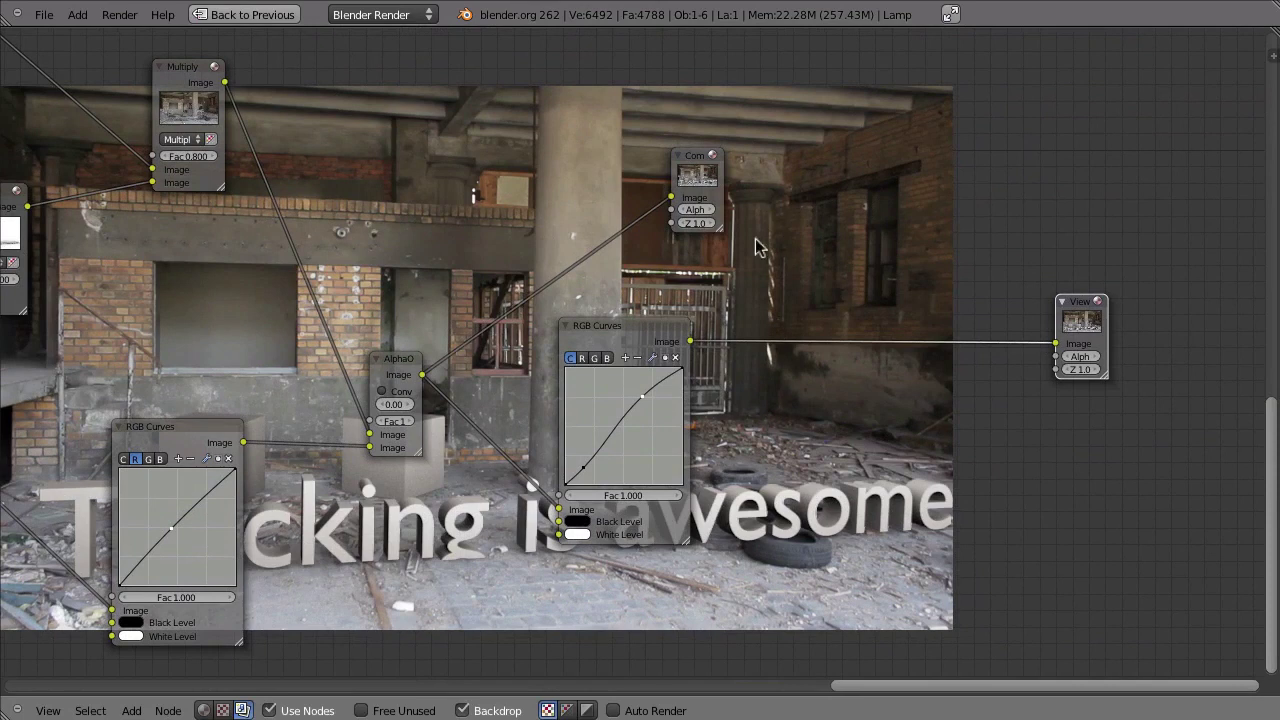
{"action": "key", "text": "shift+a"}
{"action": "mouse_move", "coordinate": [736, 448]}
{"action": "left_click", "coordinate": [823, 451]}
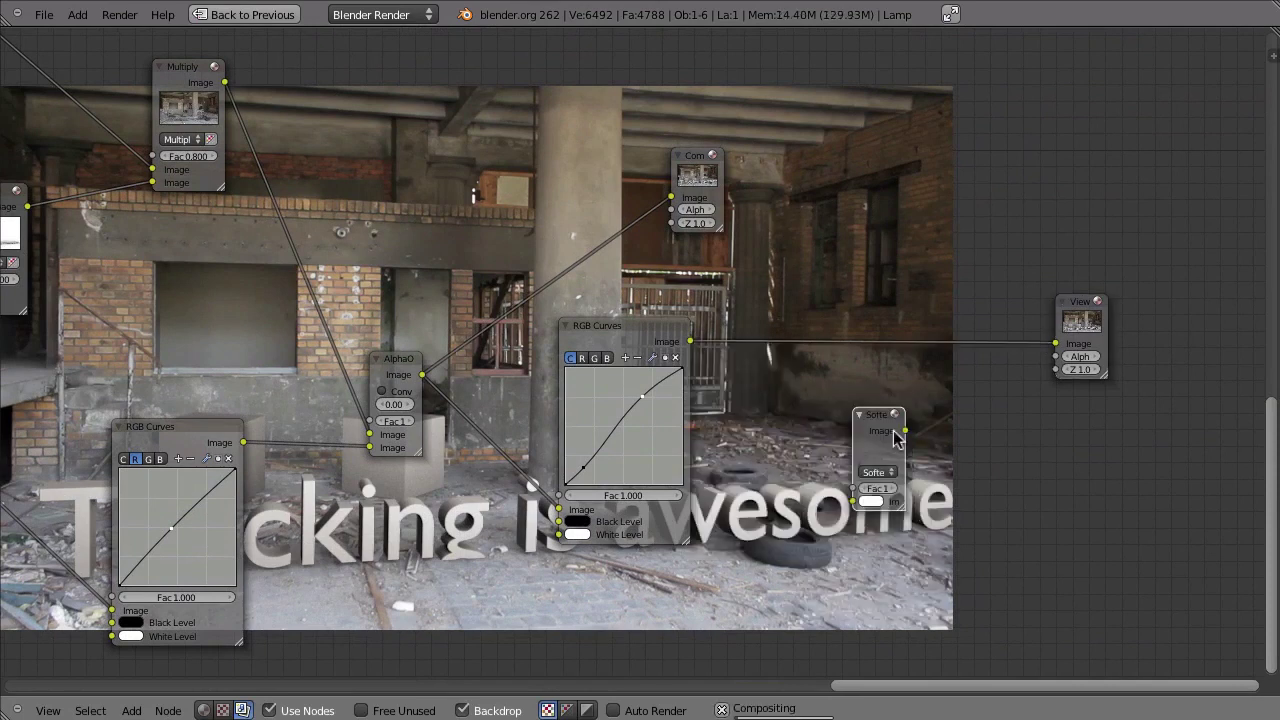
{"action": "left_click", "coordinate": [893, 407]}
Step: Set the Filter node's type to Sharpen and reduce its factor for a subtle effect
{"action": "left_click", "coordinate": [855, 373]}
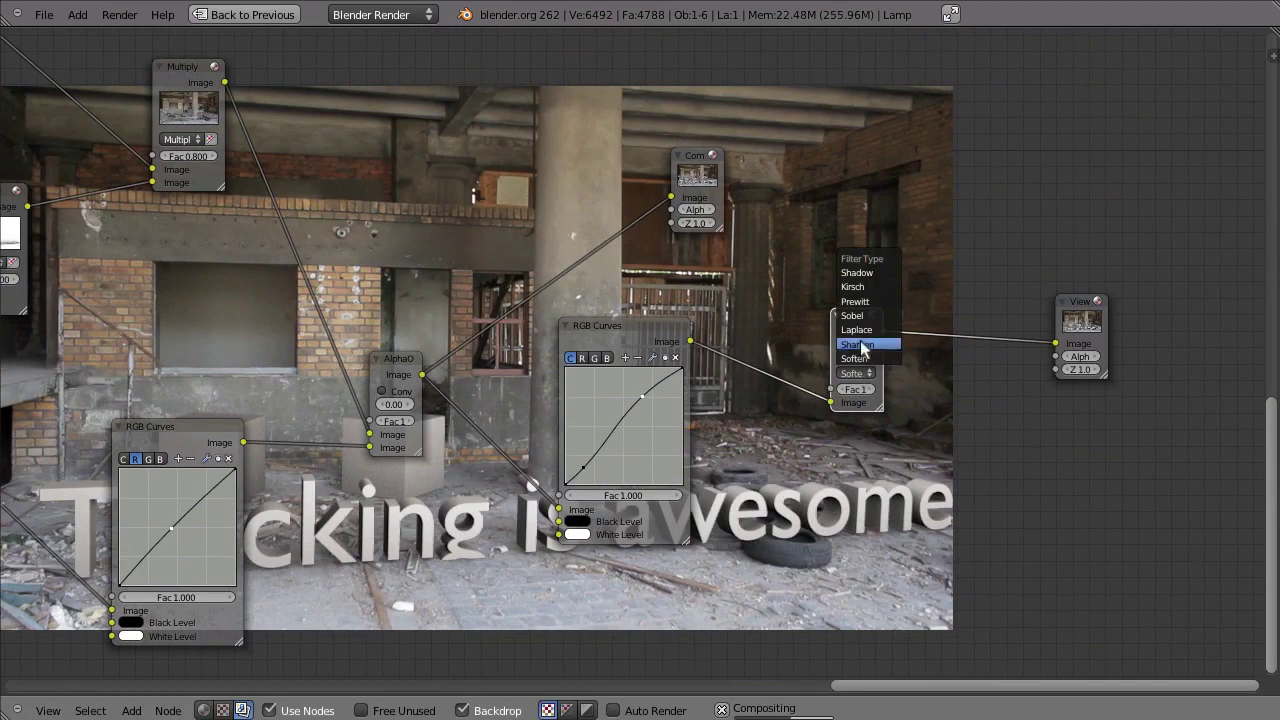
{"action": "left_click", "coordinate": [852, 356]}
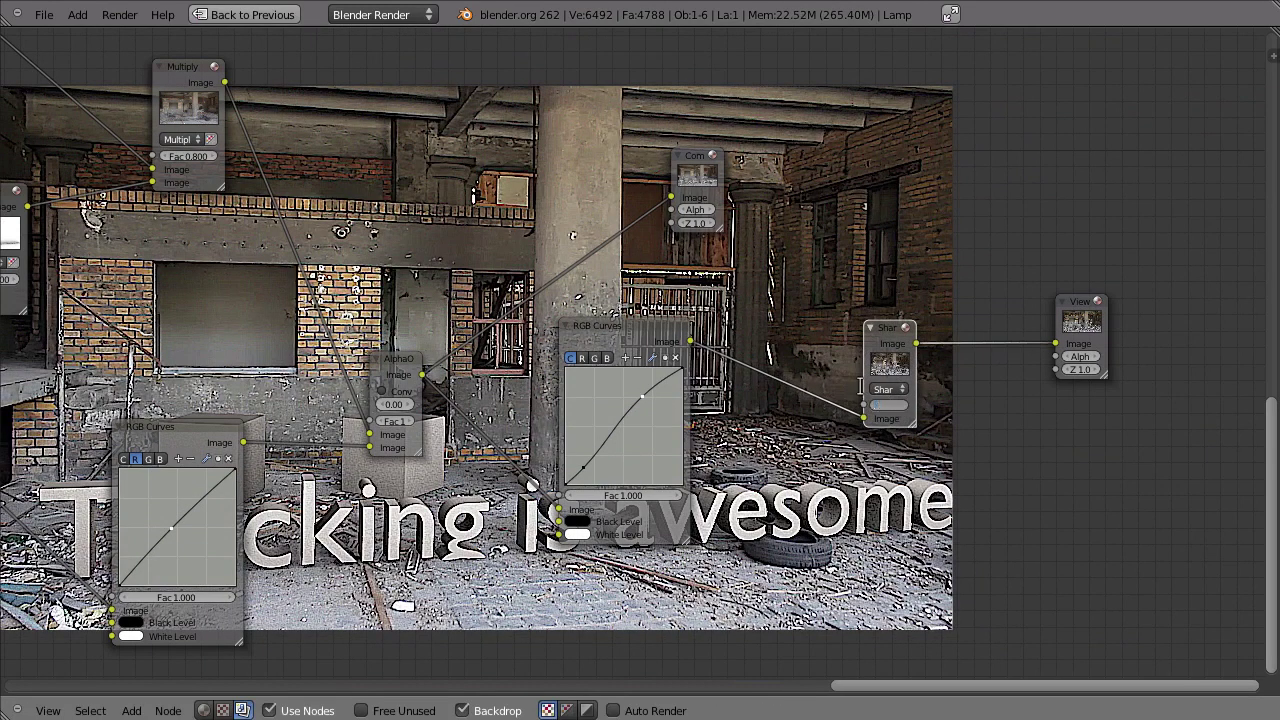
{"action": "key", "text": "Return"}
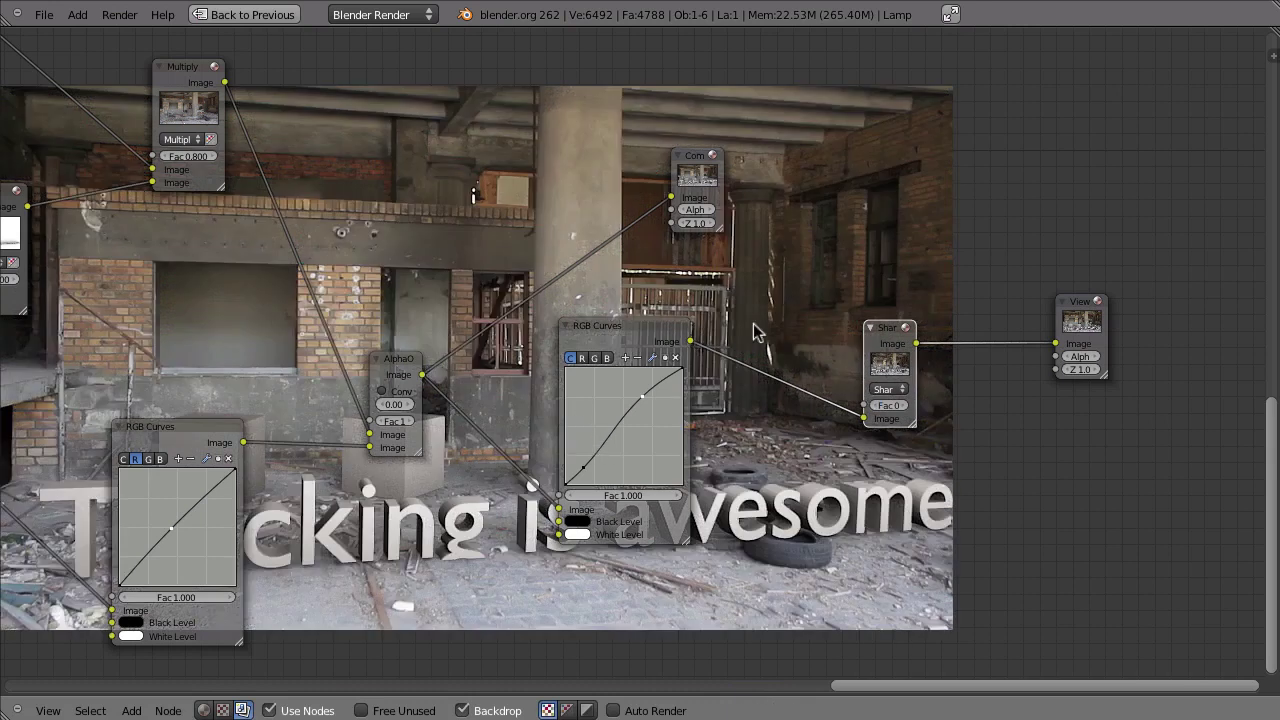
{"action": "left_click_drag", "start_coordinate": [690, 341], "coordinate": [903, 336]}
{"action": "left_click", "coordinate": [684, 336]}
Step: Delete the Undistortion node while reconnecting the Movie Clip node directly to the Scale node
{"action": "scroll", "coordinate": [676, 385], "scroll_direction": "down", "scroll_amount": 2}
{"action": "middle_click_drag", "start_coordinate": [652, 420], "coordinate": [497, 453], "text": "alt"}
{"action": "middle_click_drag", "start_coordinate": [445, 507], "coordinate": [652, 539]}
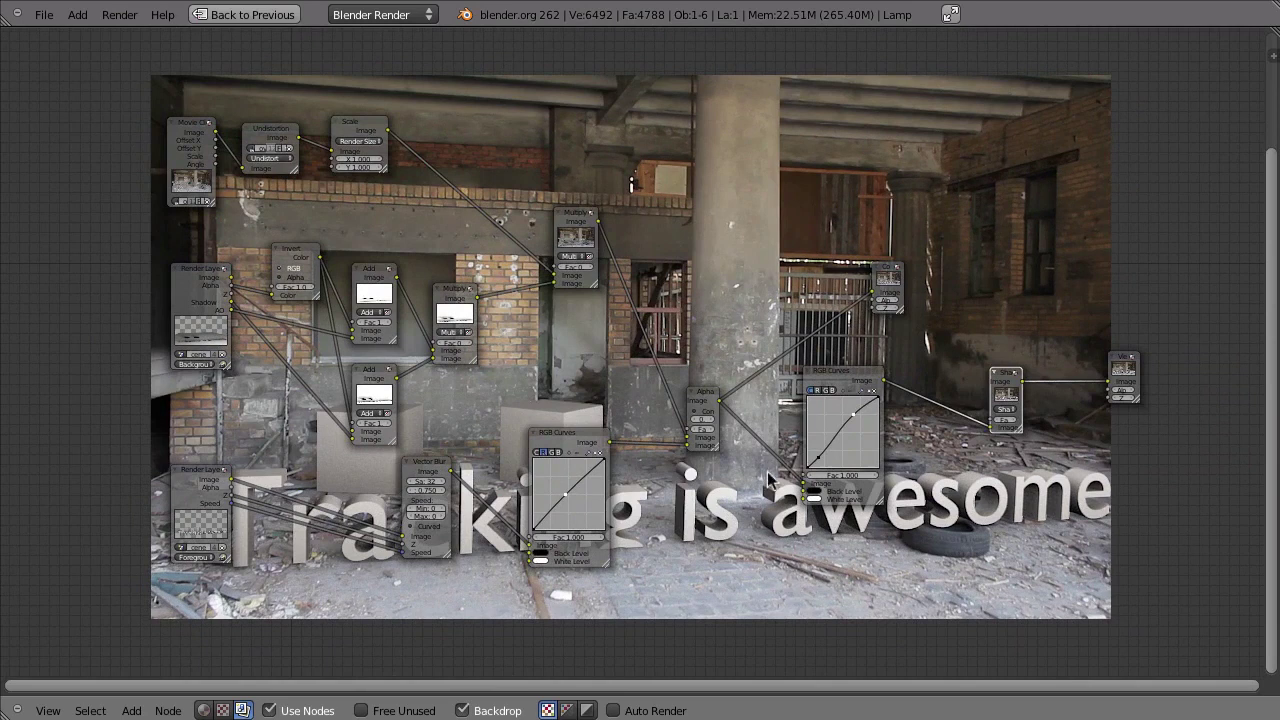
{"action": "right_click", "coordinate": [266, 148]}
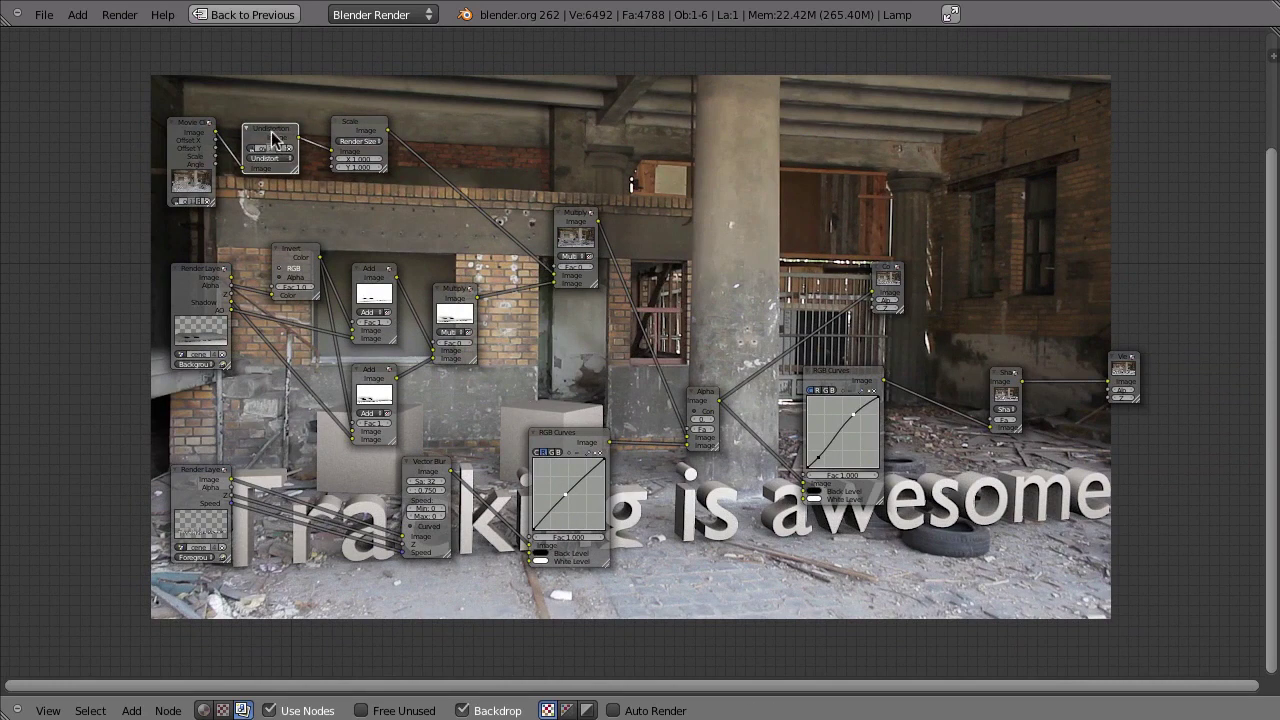
{"action": "key", "text": "ctrl+x"}
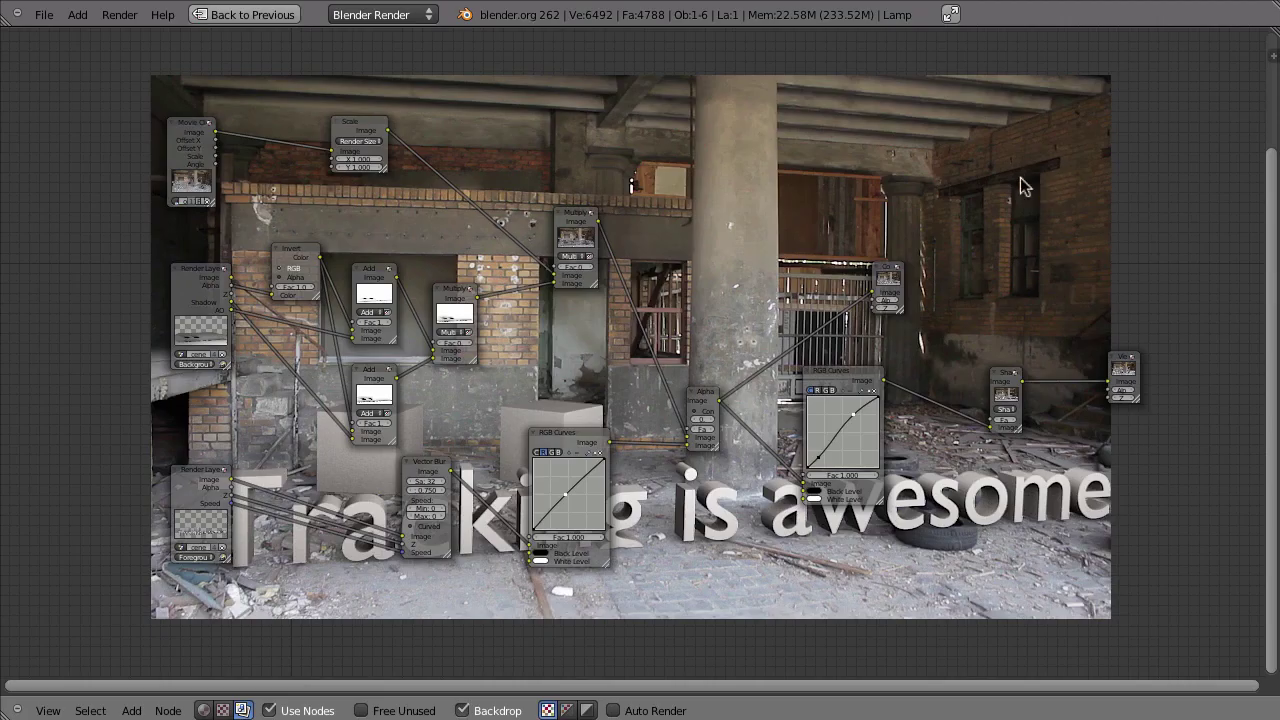
Step: Switch to the Default screen layout, look through the camera and snap the 3D cursor to the tracked point on the far brick wall
{"action": "key", "text": "ctrl+Up"}
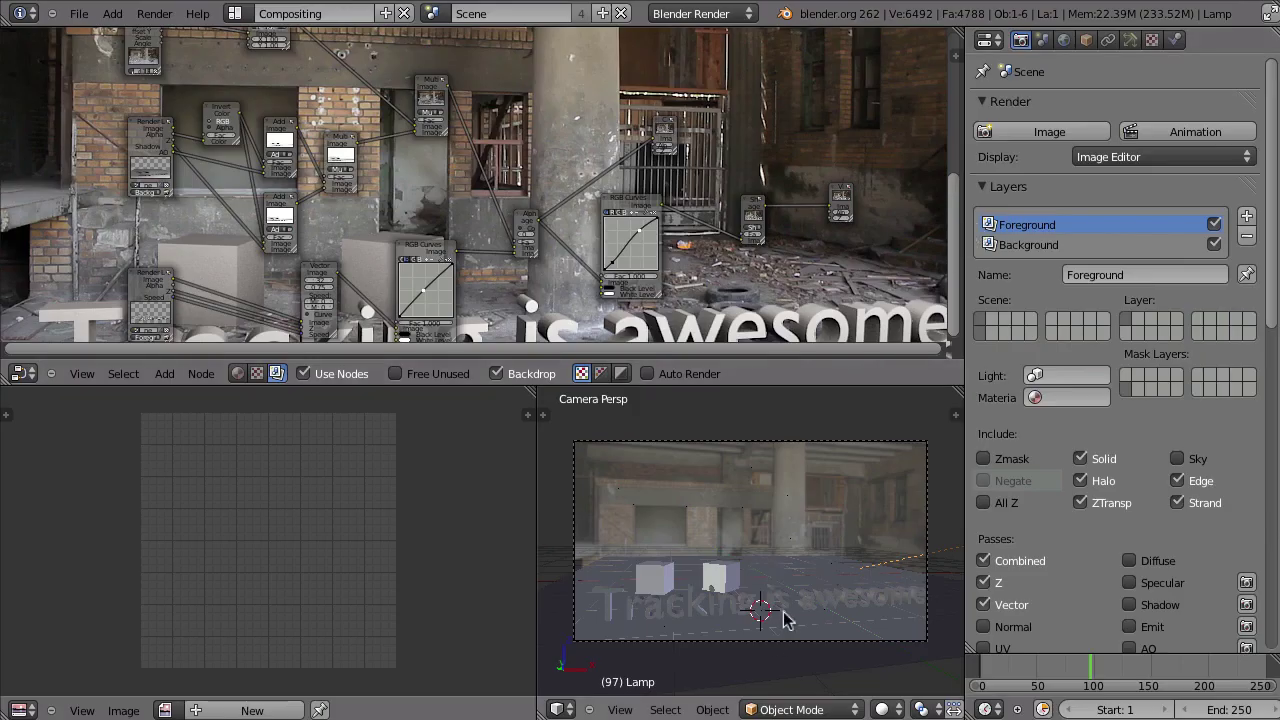
{"action": "key", "text": "ctrl+Right"}
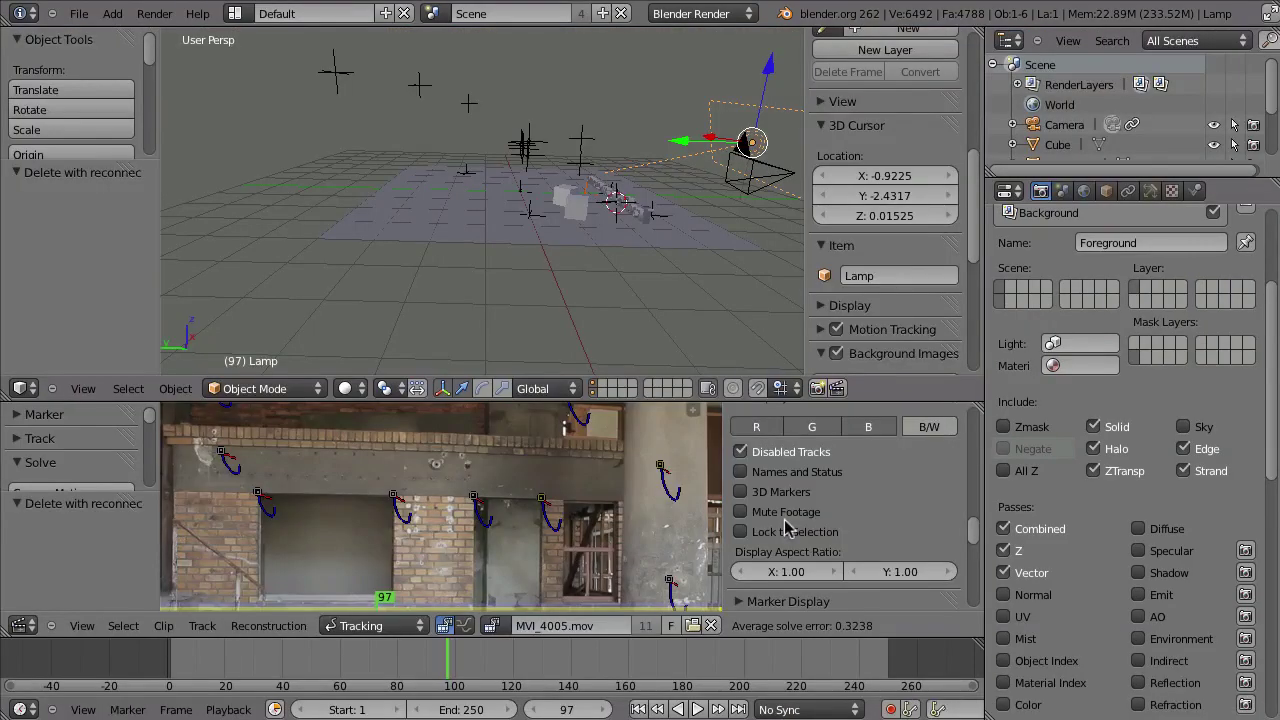
{"action": "middle_click_drag", "start_coordinate": [572, 252], "coordinate": [570, 150]}
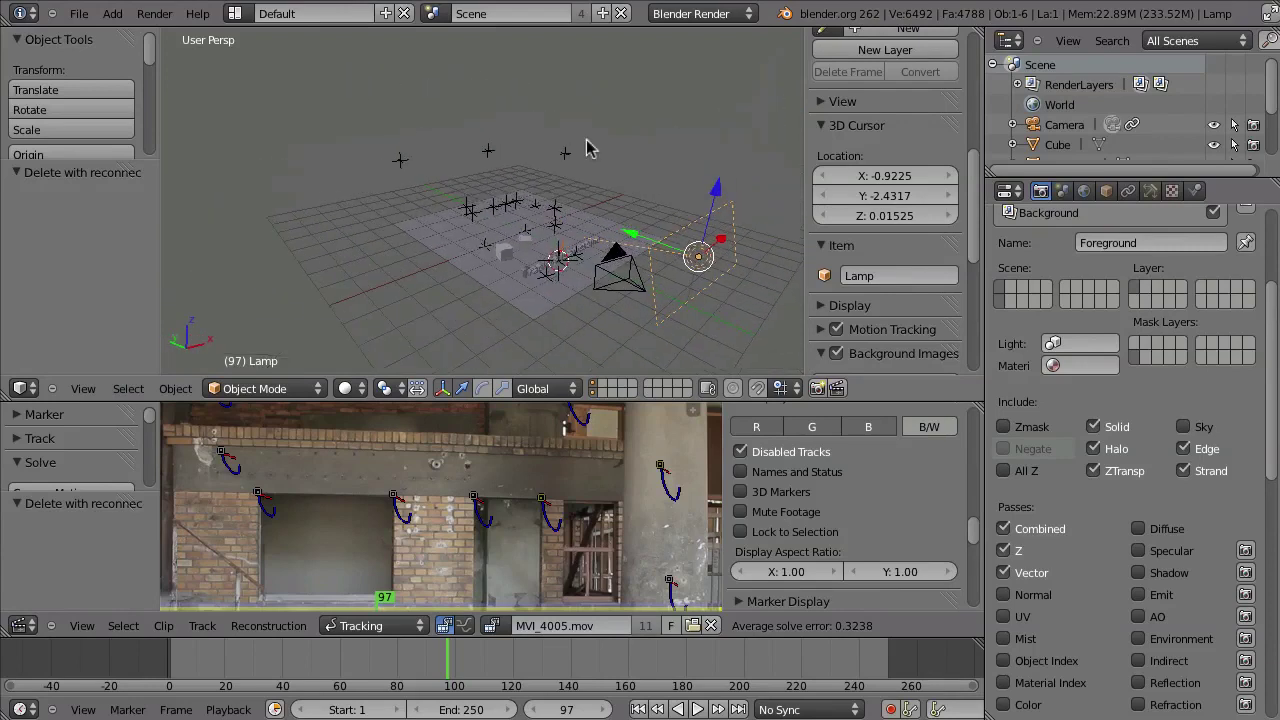
{"action": "key", "text": "KP_0"}
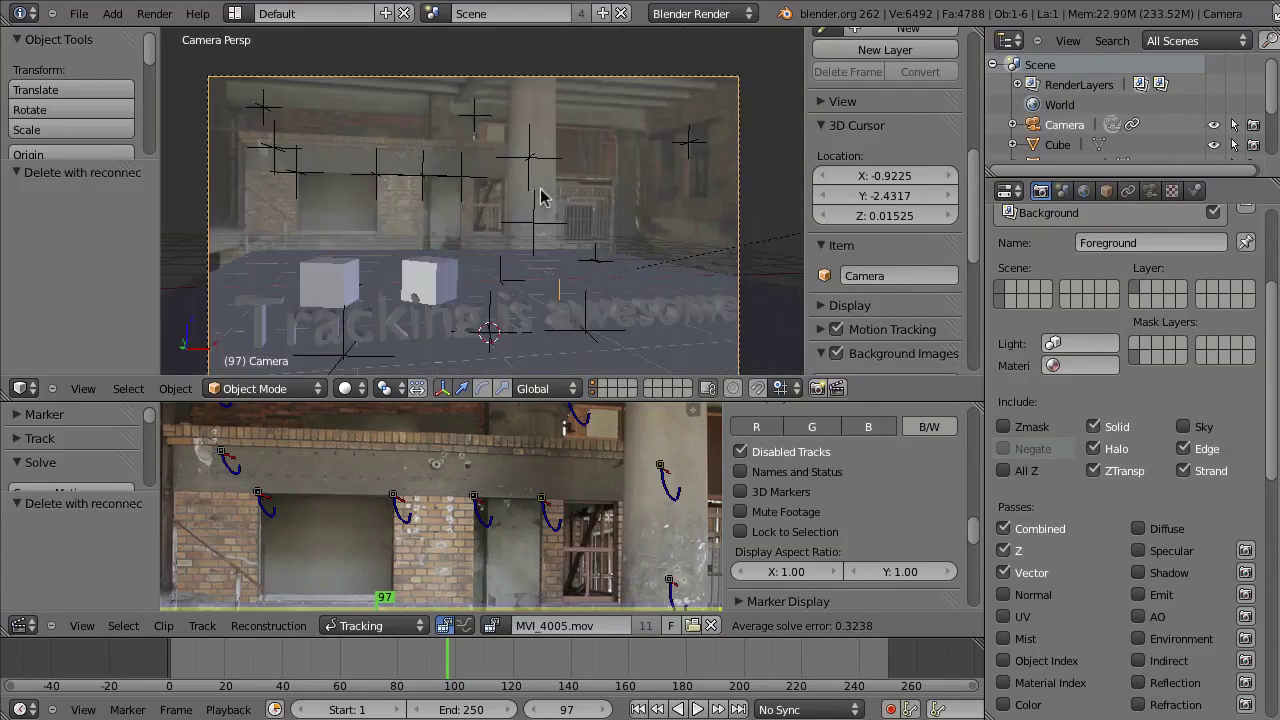
{"action": "key", "text": "shift+s"}
{"action": "left_click", "coordinate": [659, 158]}
Step: Add a cube at the 3D cursor and scale it down to about 0.3
{"action": "key", "text": "shift+a"}
{"action": "mouse_move", "coordinate": [659, 156]}
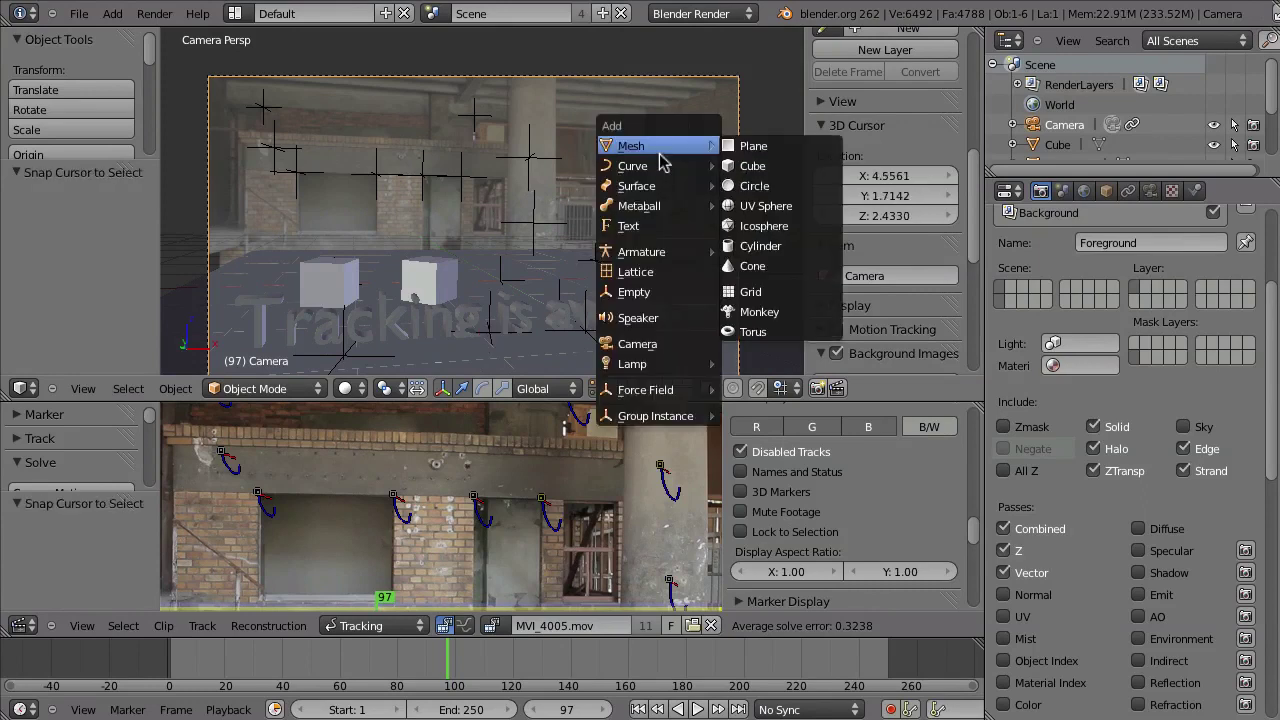
{"action": "left_click", "coordinate": [756, 166]}
{"action": "key", "text": "s"}
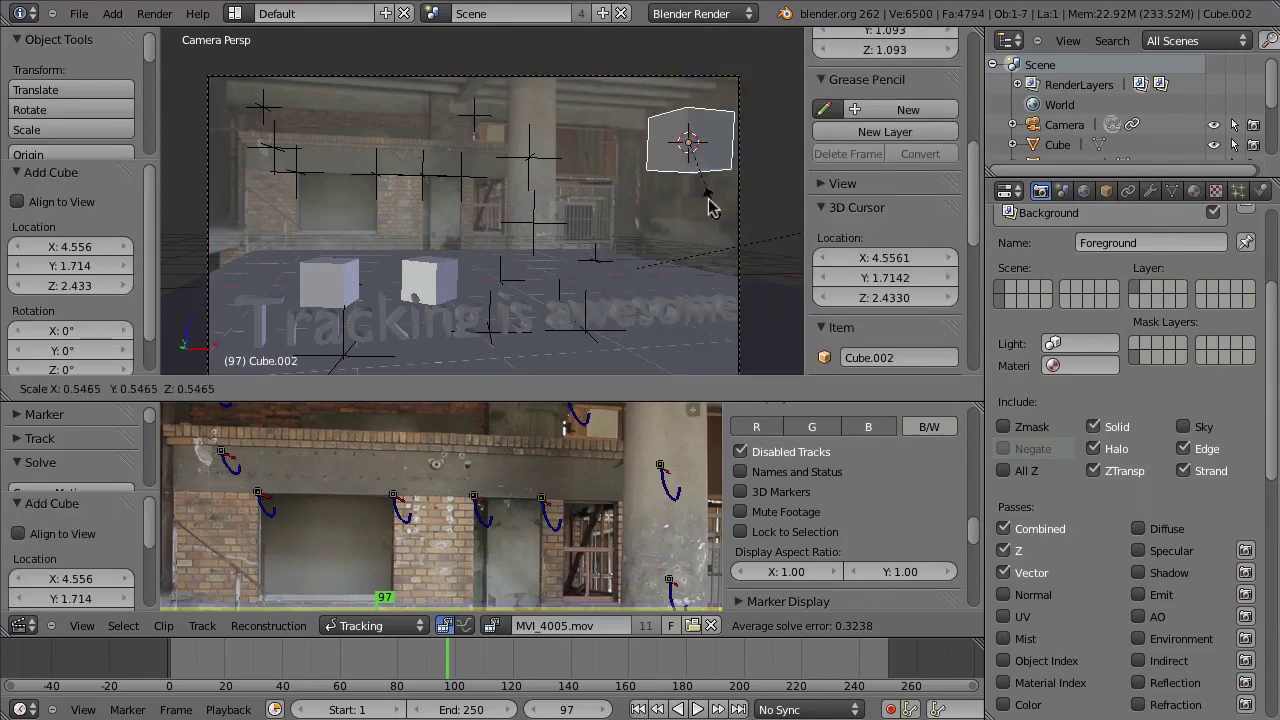
{"action": "left_click", "coordinate": [712, 180]}
Step: Shrink the new cube further to about 0.21 units in size and snap it onto the 3D cursor
{"action": "key", "text": "g"}
{"action": "key", "text": "x"}
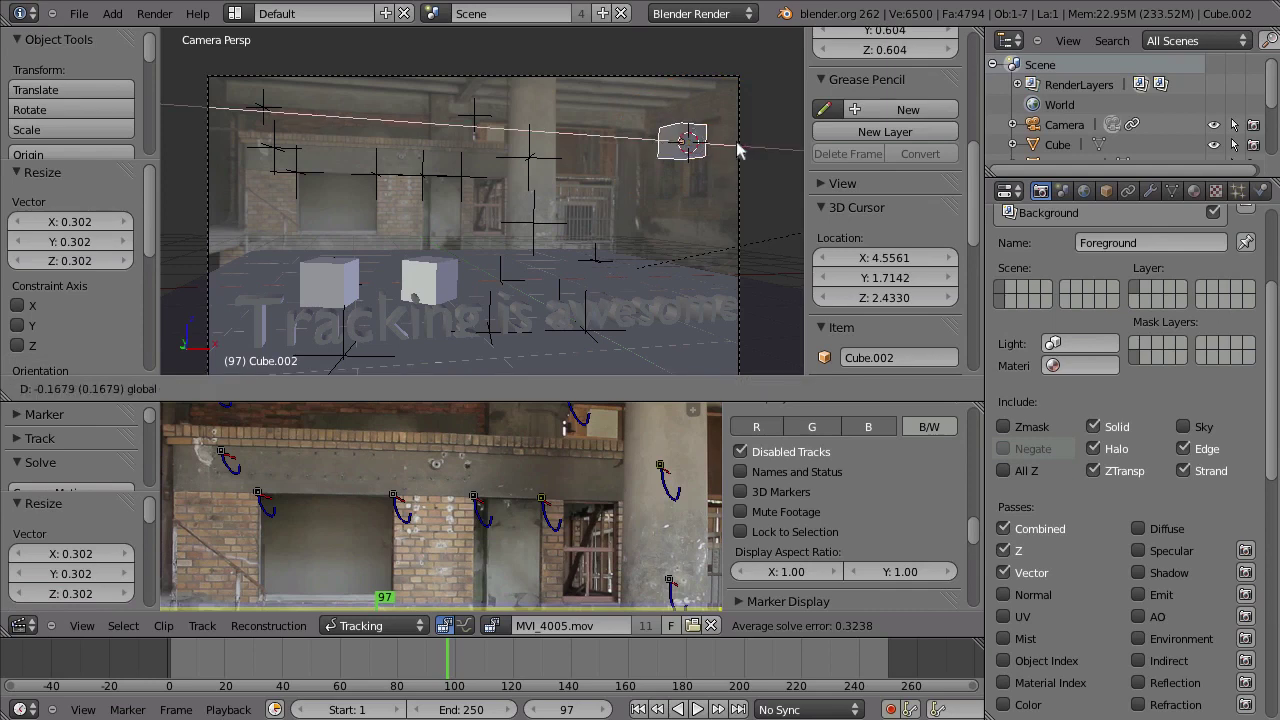
{"action": "left_click", "coordinate": [731, 156]}
{"action": "key", "text": "s"}
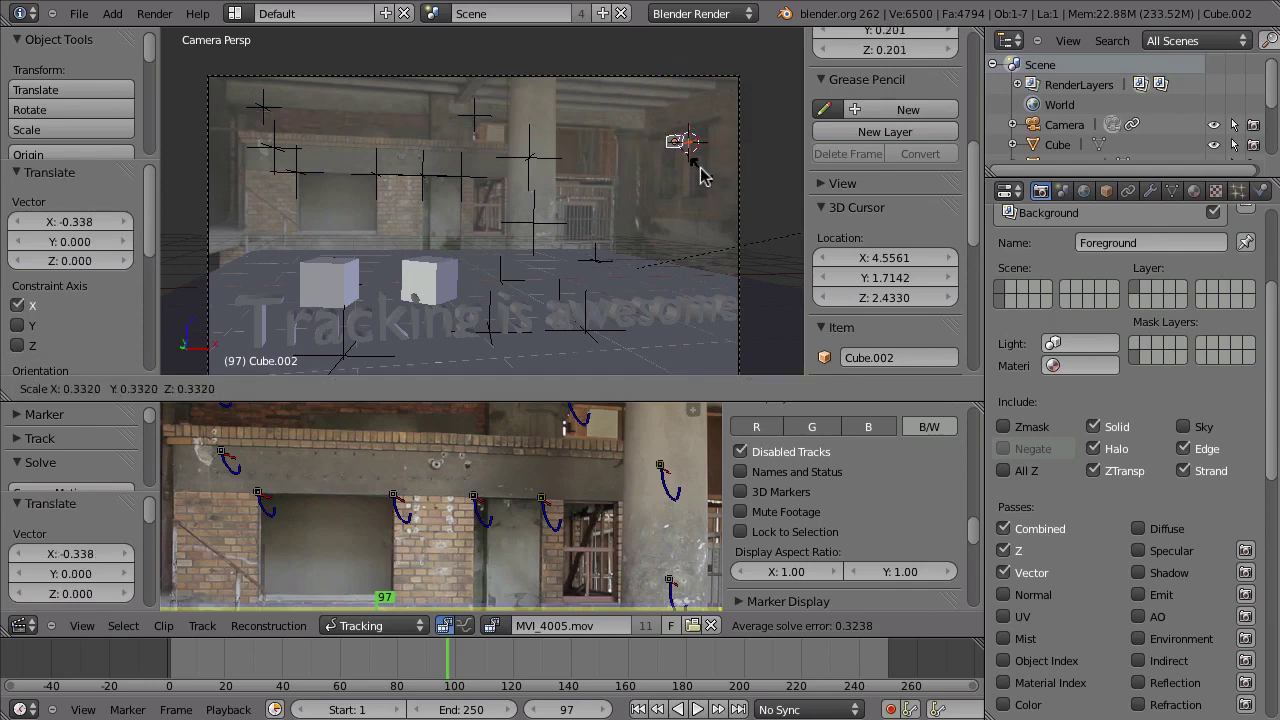
{"action": "left_click", "coordinate": [703, 177]}
{"action": "key", "text": "shift+s"}
{"action": "left_click", "coordinate": [712, 150]}
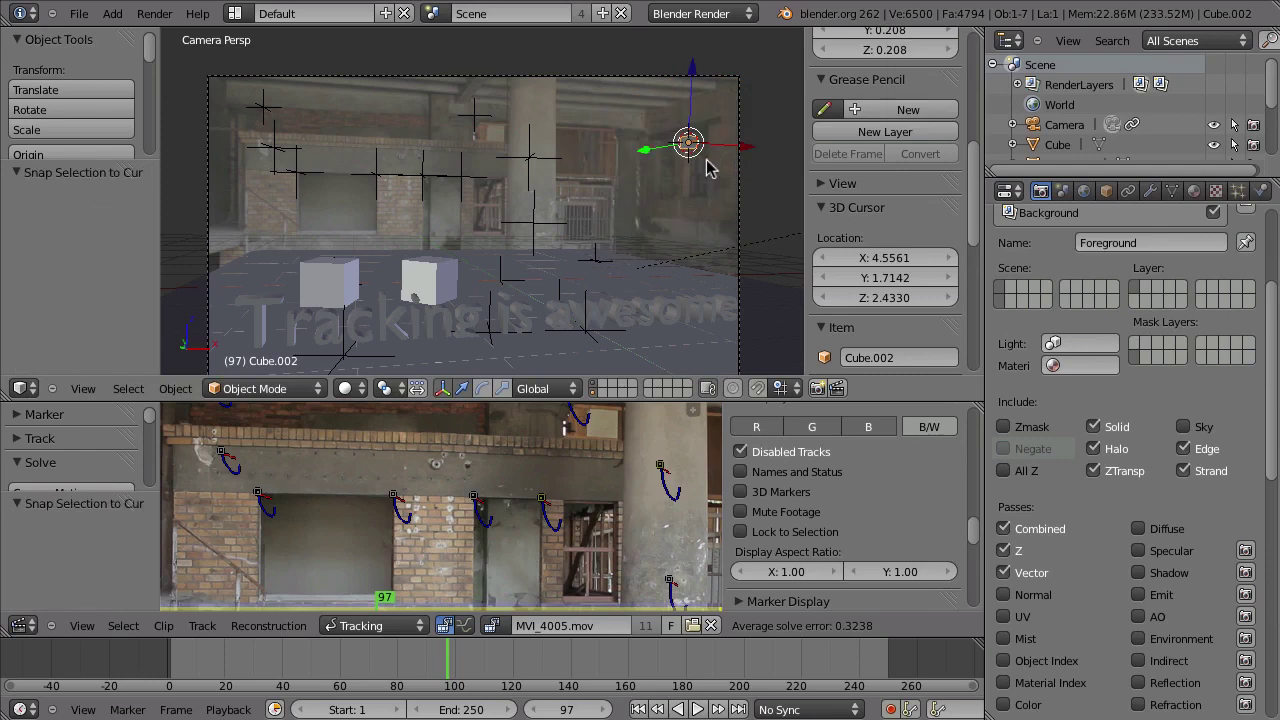
Step: Move the small cube along the X axis by about -0.15 and then by about -0.04 more
{"action": "scroll", "coordinate": [680, 163], "scroll_direction": "up", "scroll_amount": 6}
{"action": "scroll", "coordinate": [677, 165], "scroll_direction": "up", "scroll_amount": 5}
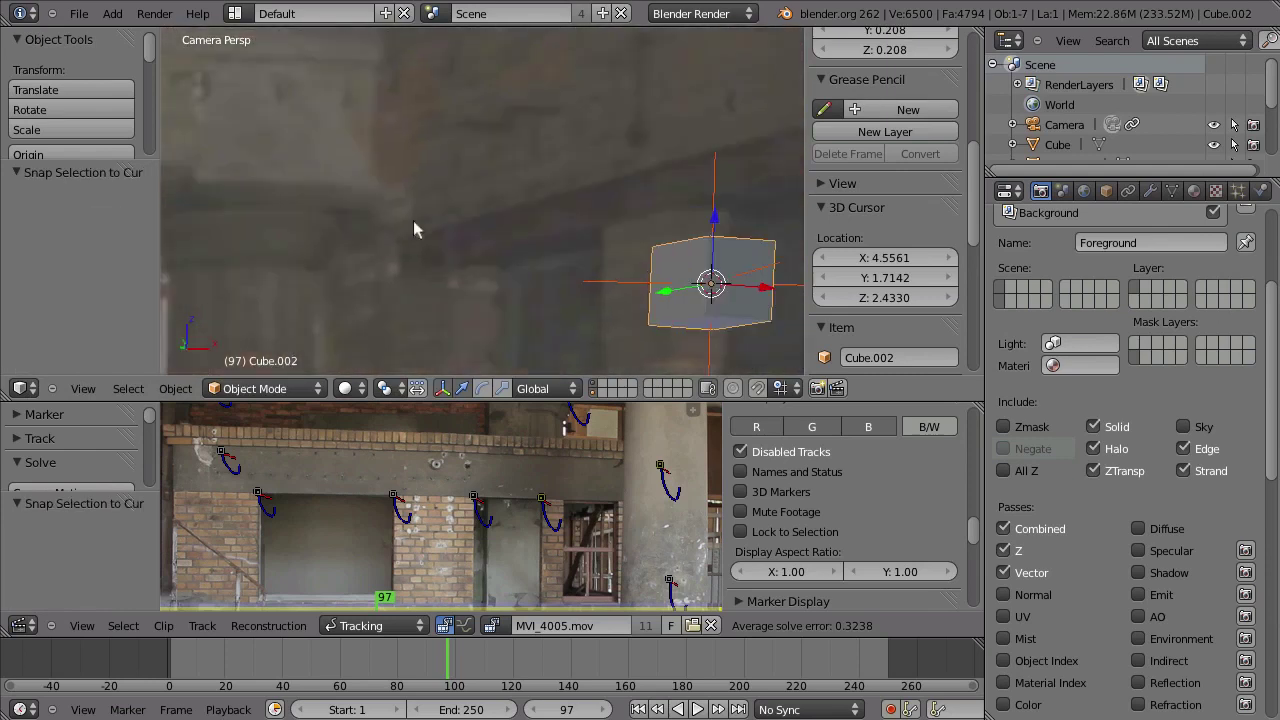
{"action": "middle_click_drag", "start_coordinate": [667, 225], "coordinate": [449, 183], "text": "shift"}
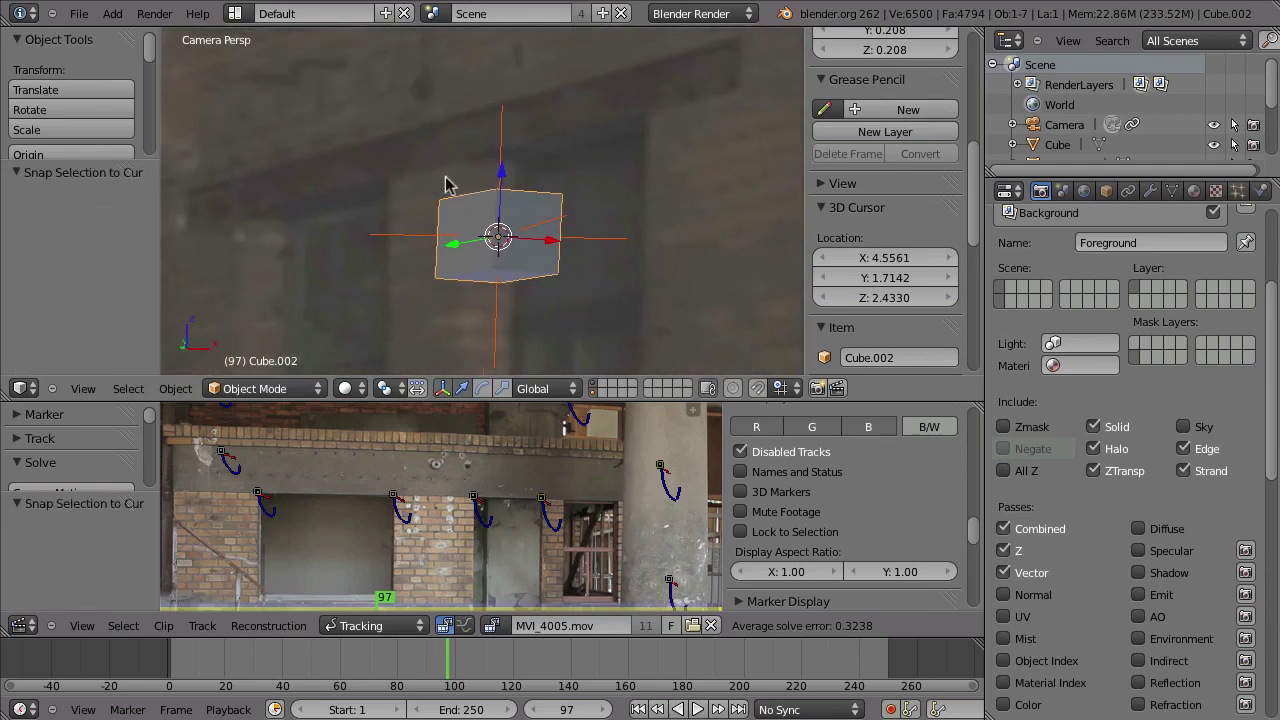
{"action": "key", "text": "g"}
{"action": "key", "text": "x"}
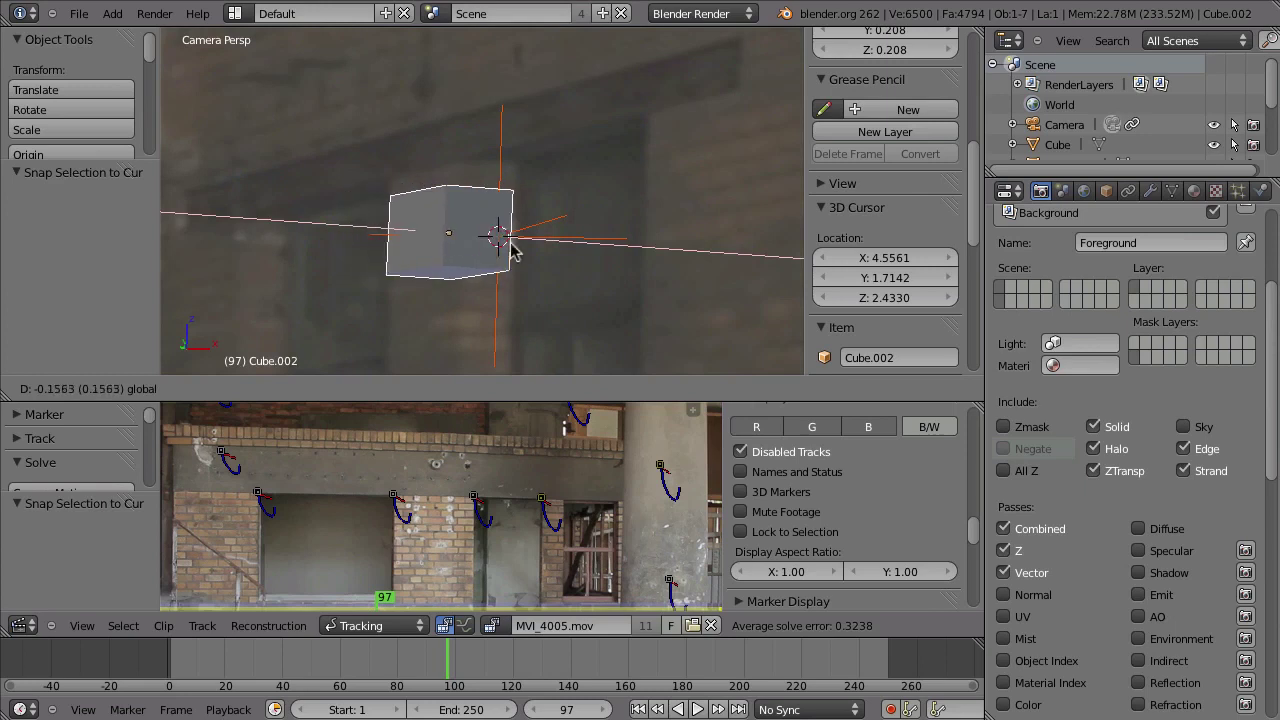
{"action": "left_click", "coordinate": [514, 246]}
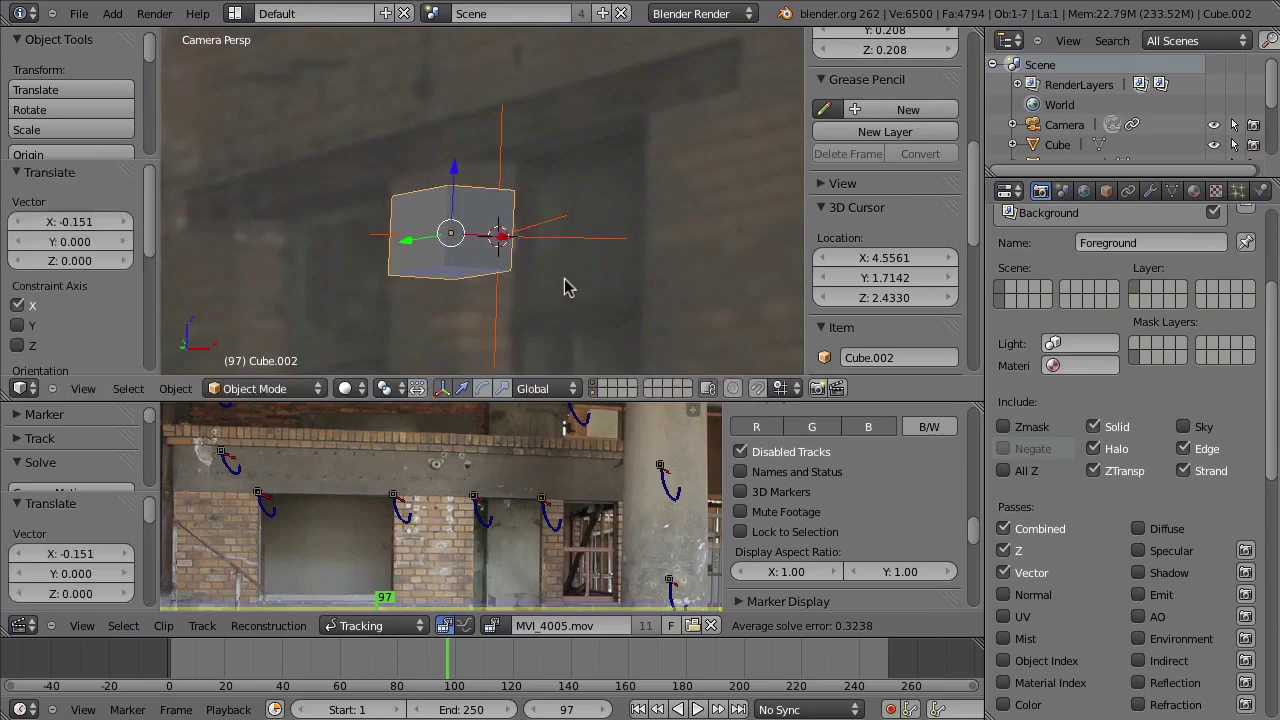
{"action": "key", "text": "g"}
{"action": "key", "text": "x"}
{"action": "left_click", "coordinate": [514, 240]}
Step: Check the small cube's placement, assign it to a layer and render frame 97 to inspect it against the brick wall
{"action": "key", "text": "KP_0"}
{"action": "middle_click_drag", "start_coordinate": [540, 298], "coordinate": [408, 210]}
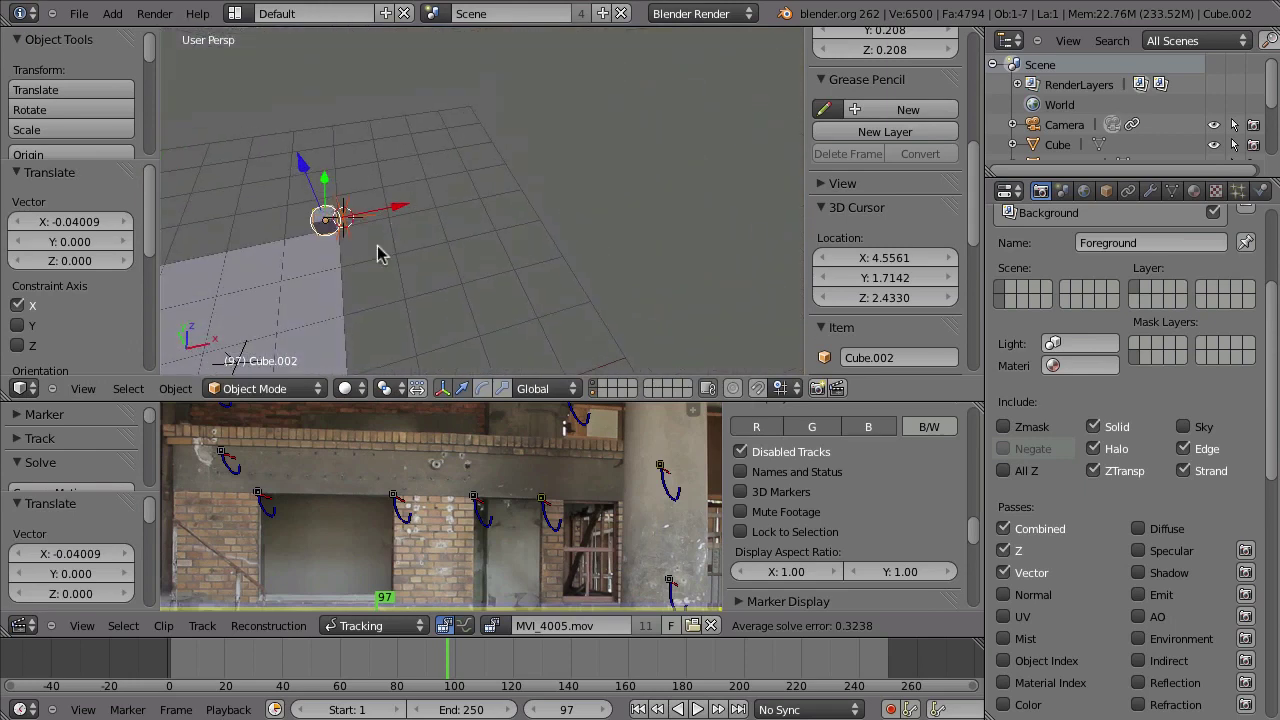
{"action": "key", "text": "KP_0"}
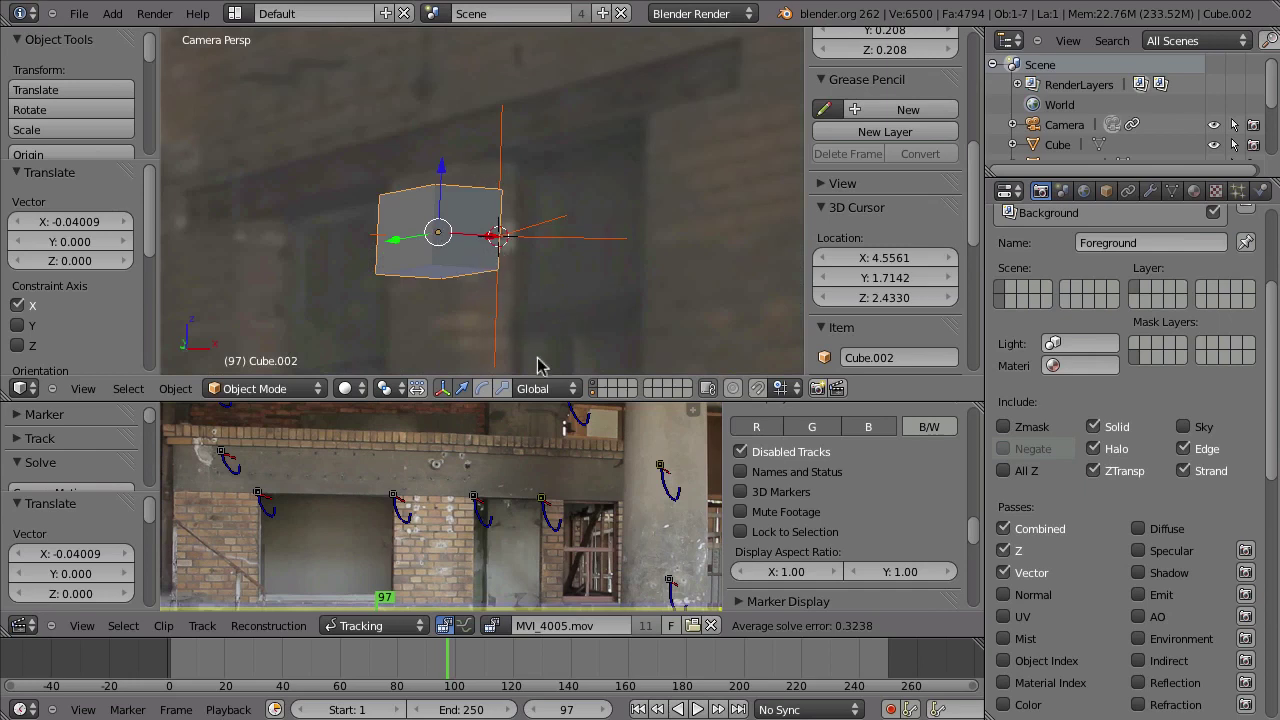
{"action": "key", "text": "m"}
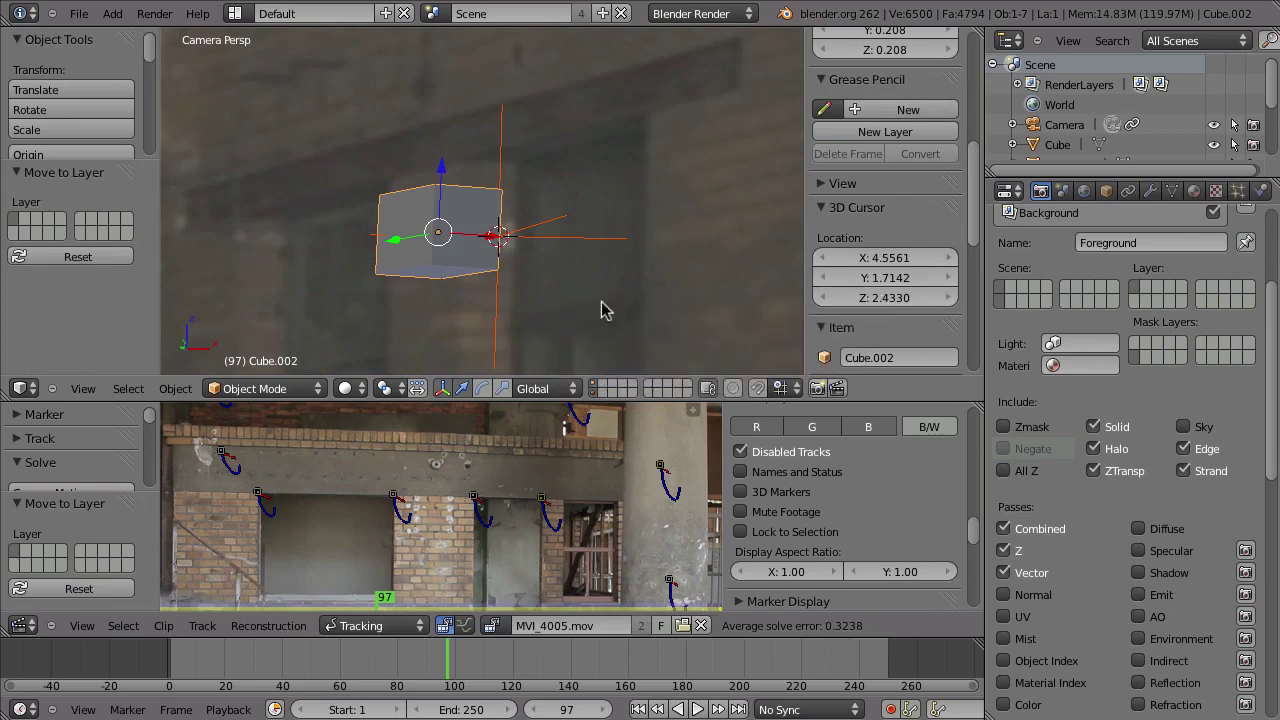
{"action": "key", "text": "F12"}
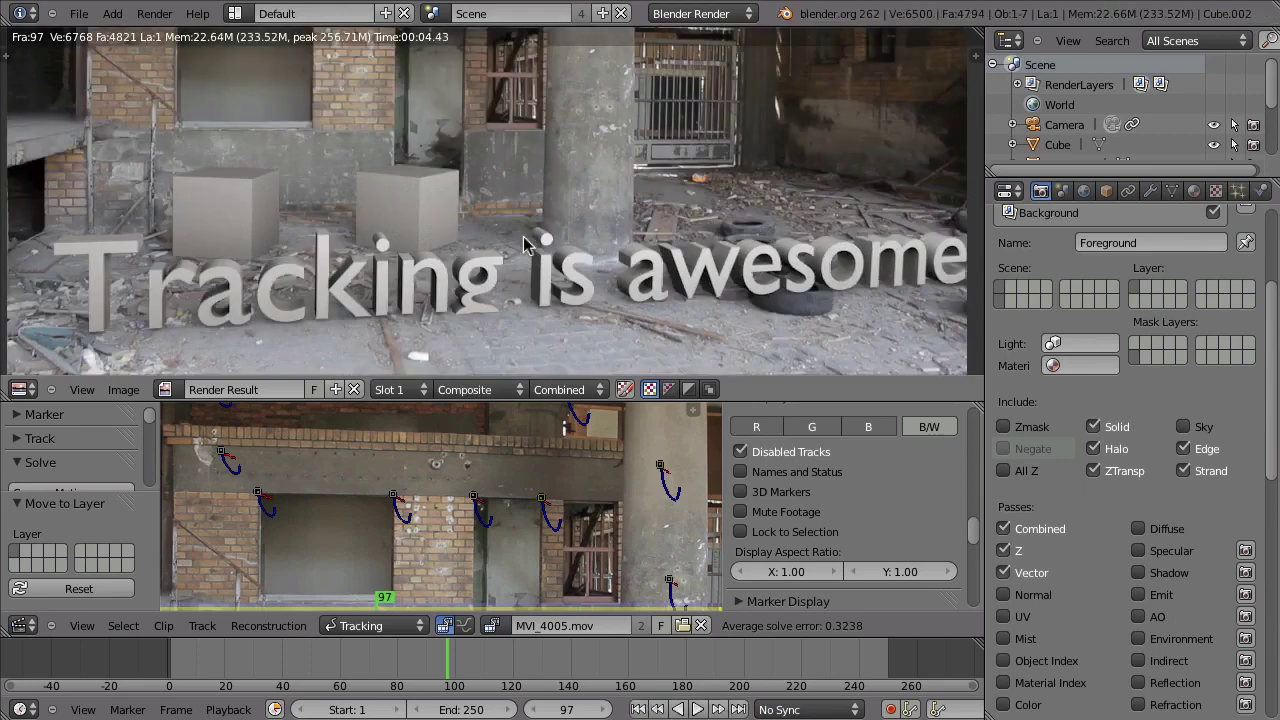
{"action": "middle_click_drag", "start_coordinate": [646, 204], "coordinate": [726, 250]}
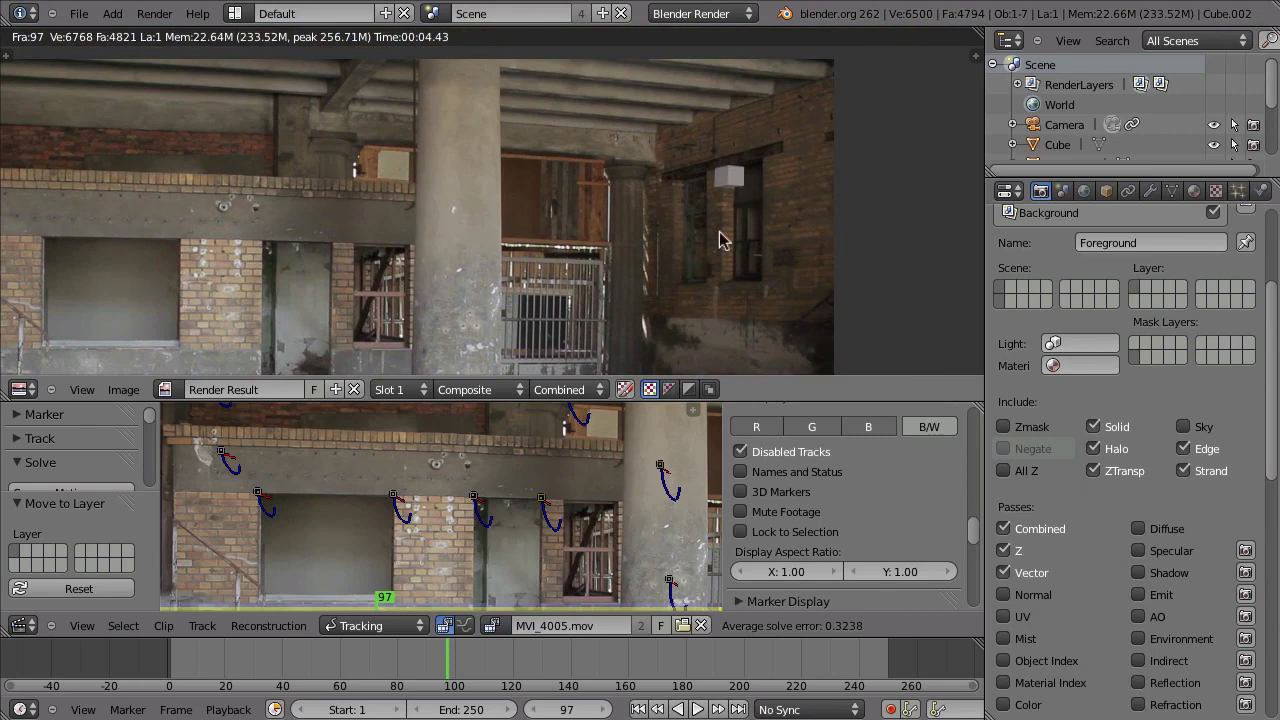
{"action": "key", "text": "Escape"}
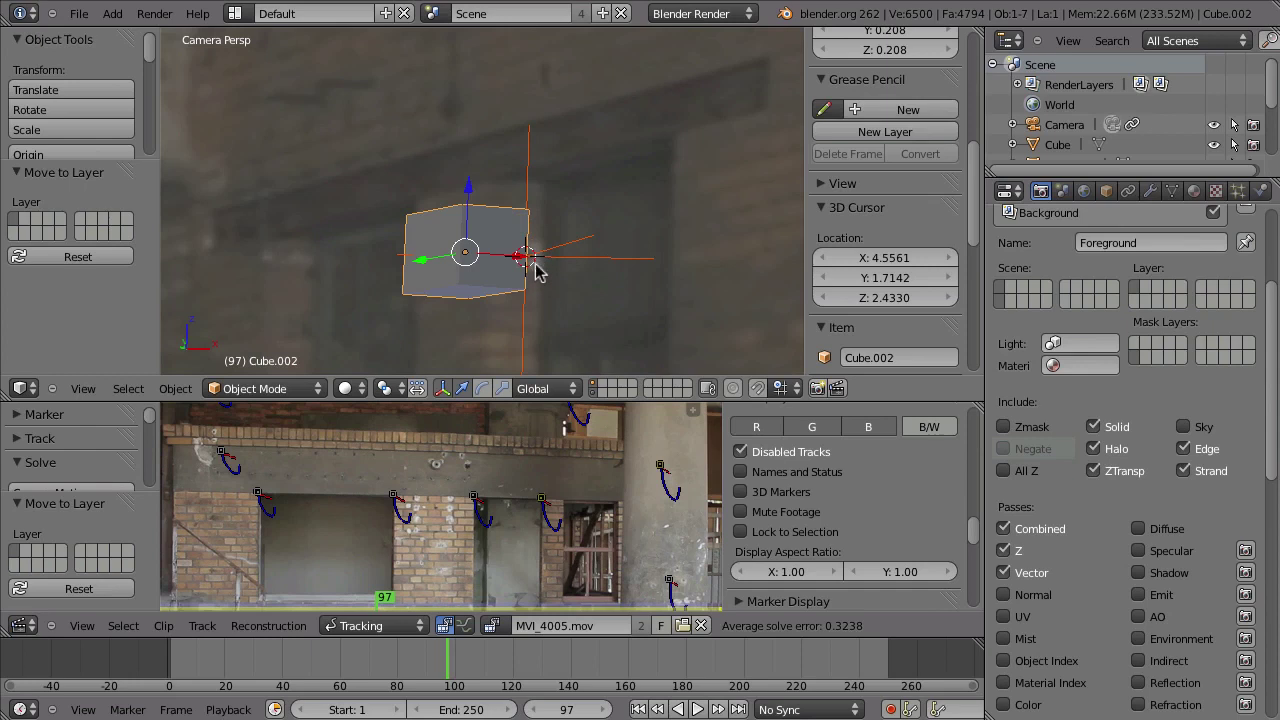
Step: Render frame 97 again to check the small cube's position against the brick wall, and return to the viewport
{"action": "scroll", "coordinate": [546, 262], "scroll_direction": "up", "scroll_amount": 3}
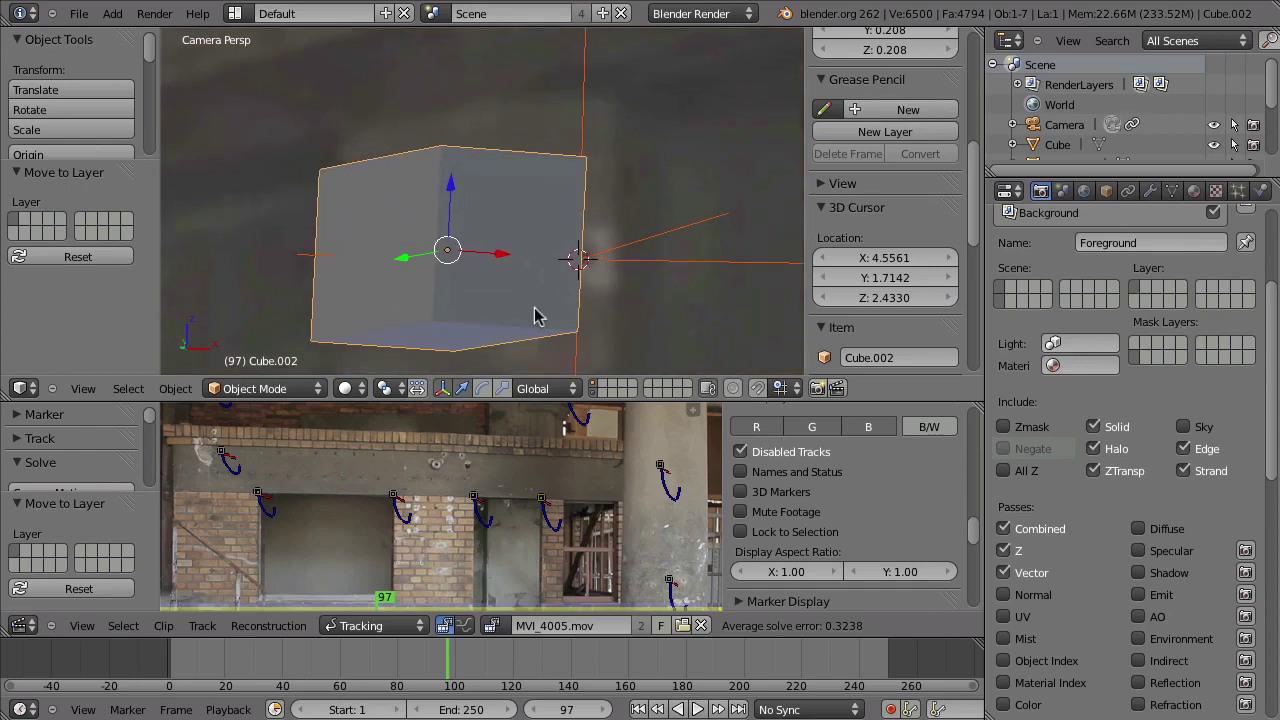
{"action": "key", "text": "F12"}
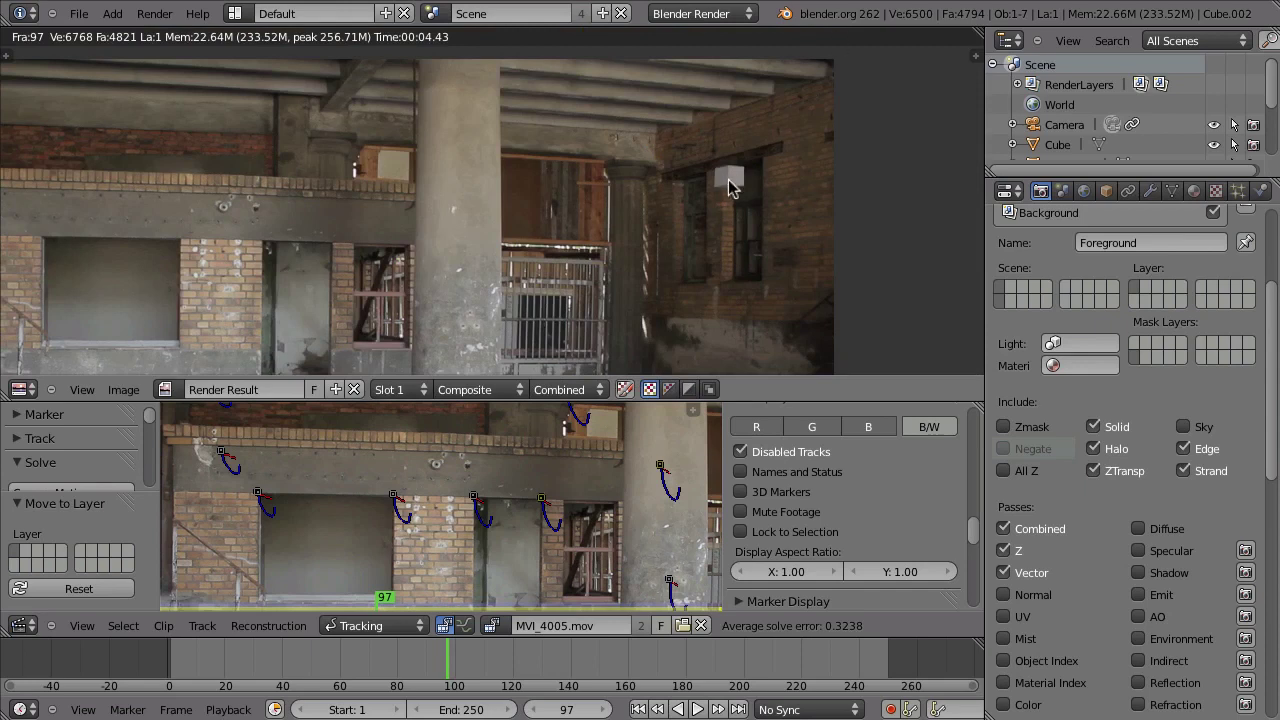
{"action": "key", "text": "Escape"}
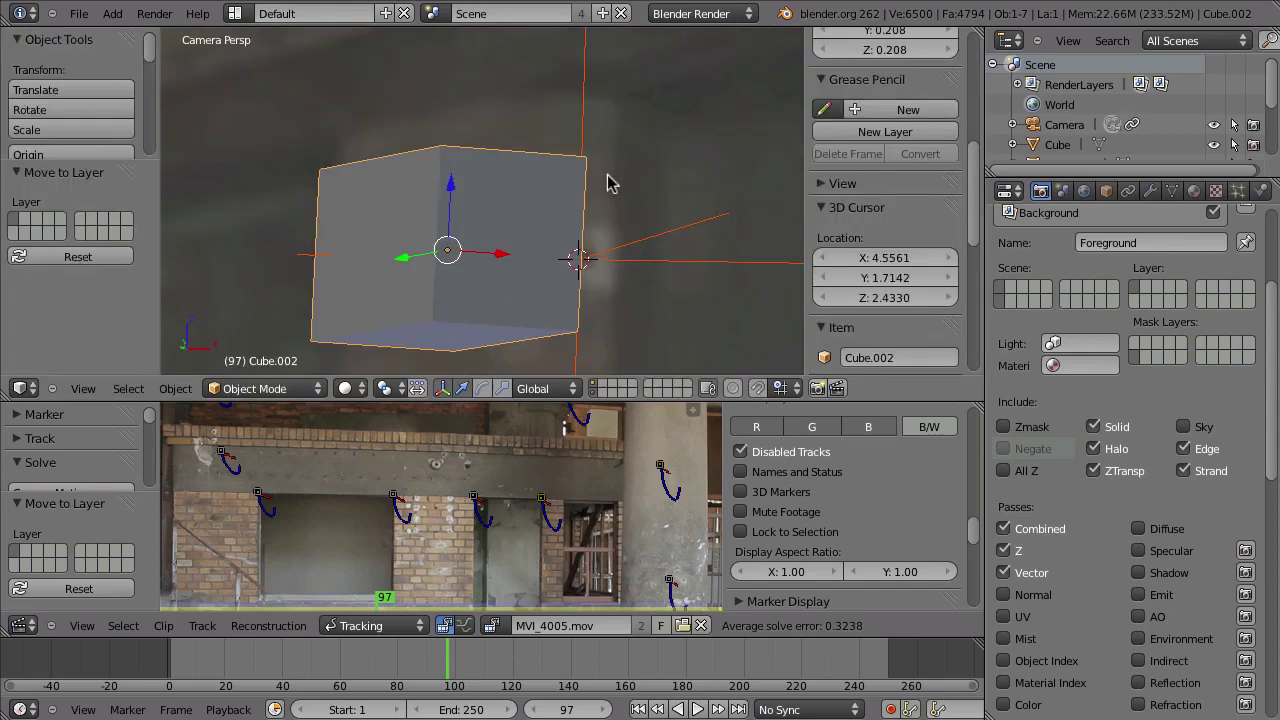
Step: Show the compositing node editor full-screen and undo the recent changes until the backdrop shows the Scale node's plain footage
{"action": "key", "text": "ctrl+Left"}
{"action": "key", "text": "ctrl+Up"}
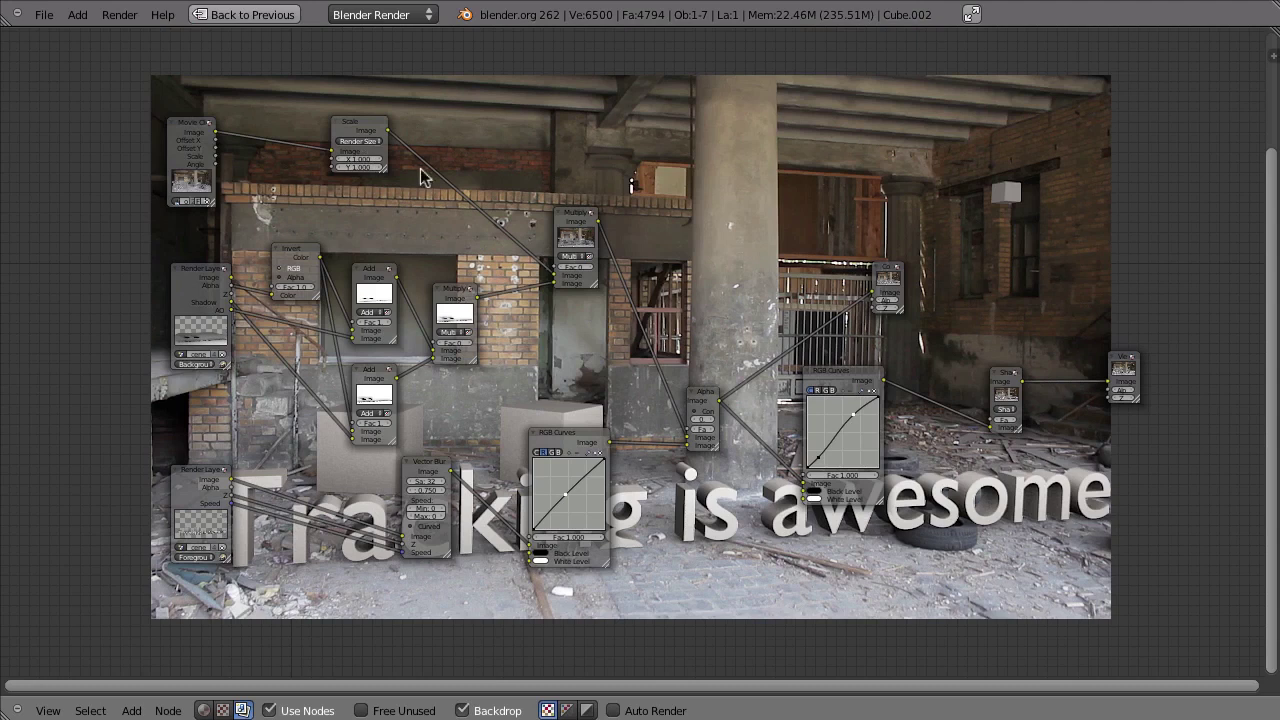
{"action": "key", "text": "ctrl+z"}
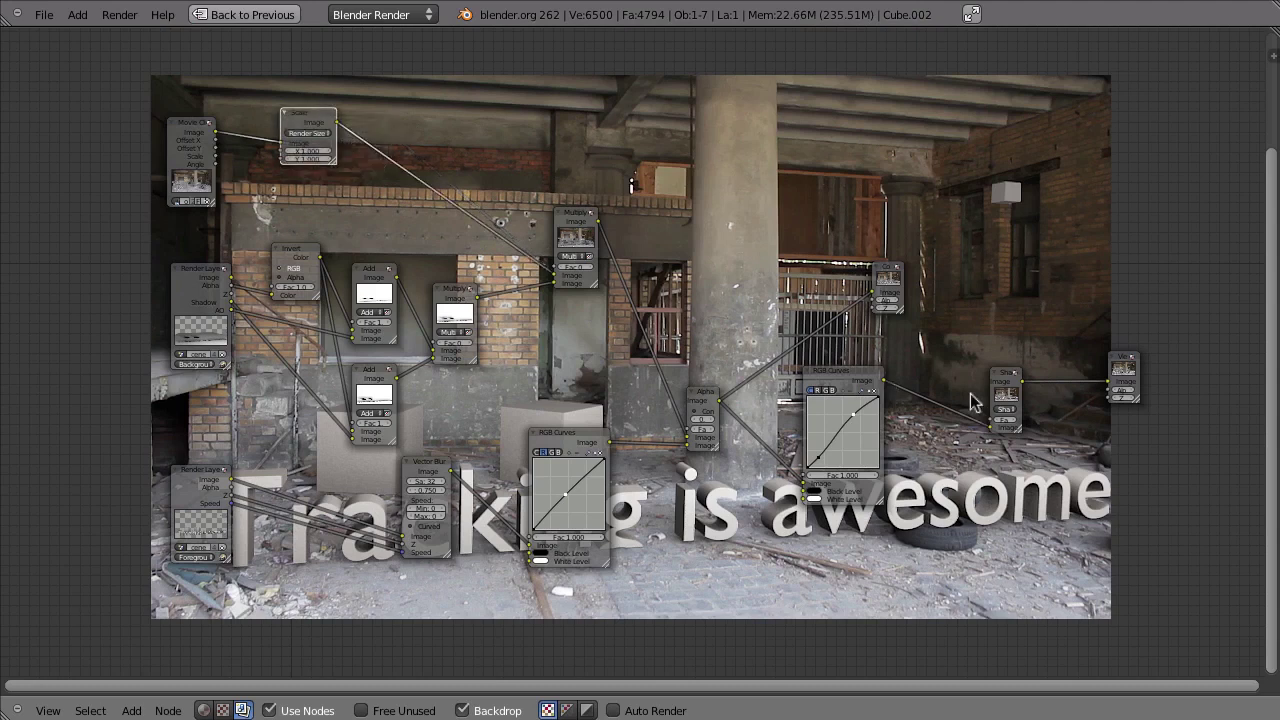
{"action": "key", "text": "ctrl+z"}
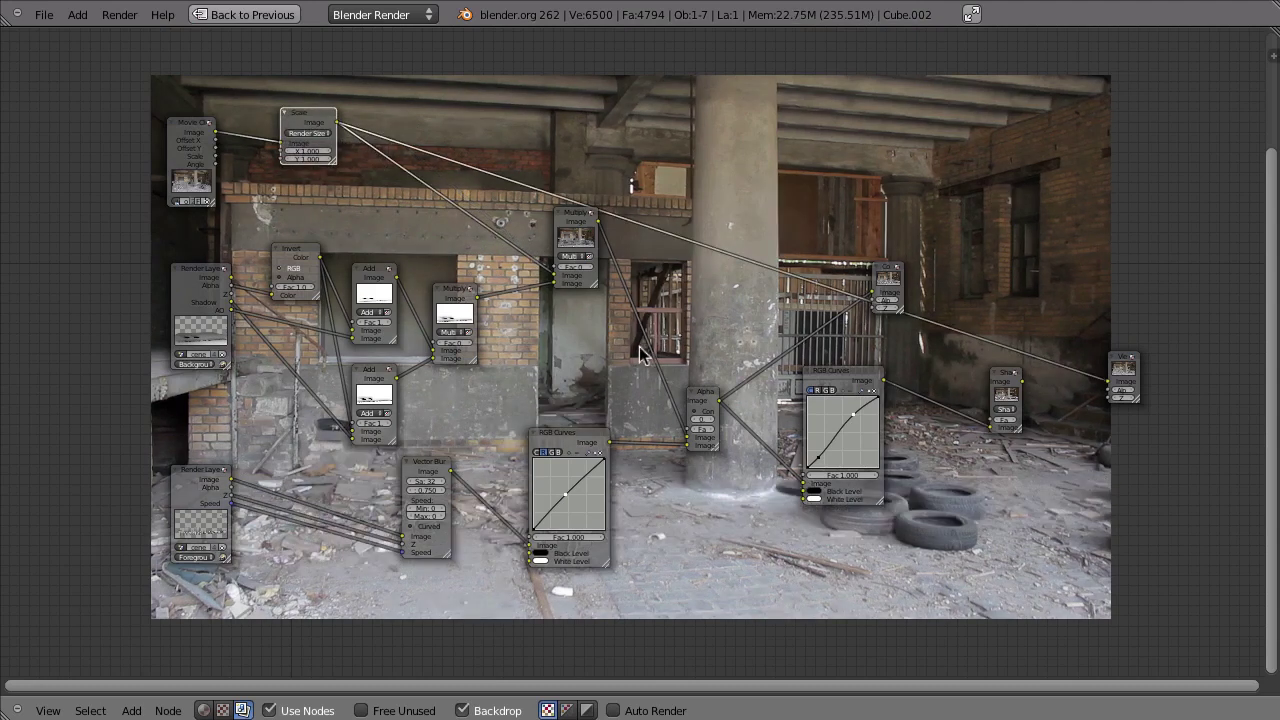
Step: Make room after the Movie Clip node and add a Movie Distortion node that uses the clip MVI_4005.mov
{"action": "left_click_drag", "start_coordinate": [309, 114], "coordinate": [412, 112]}
{"action": "key", "text": "shift+a"}
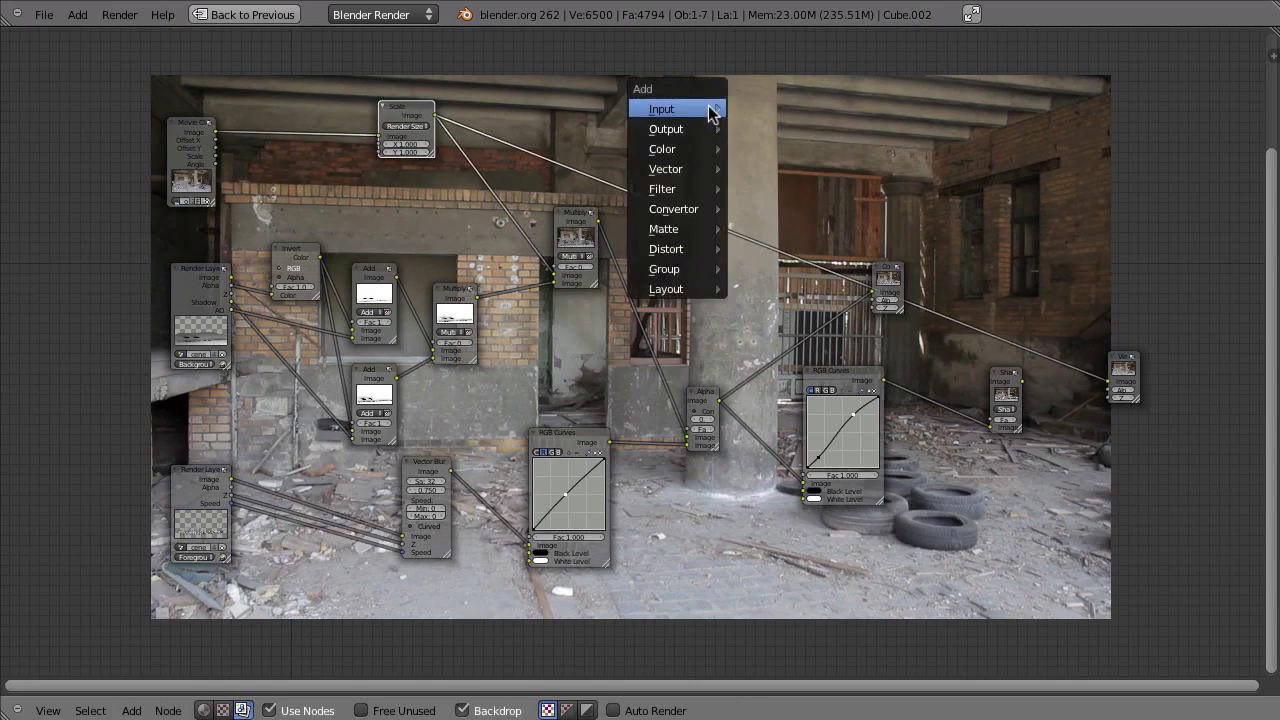
{"action": "mouse_move", "coordinate": [695, 248]}
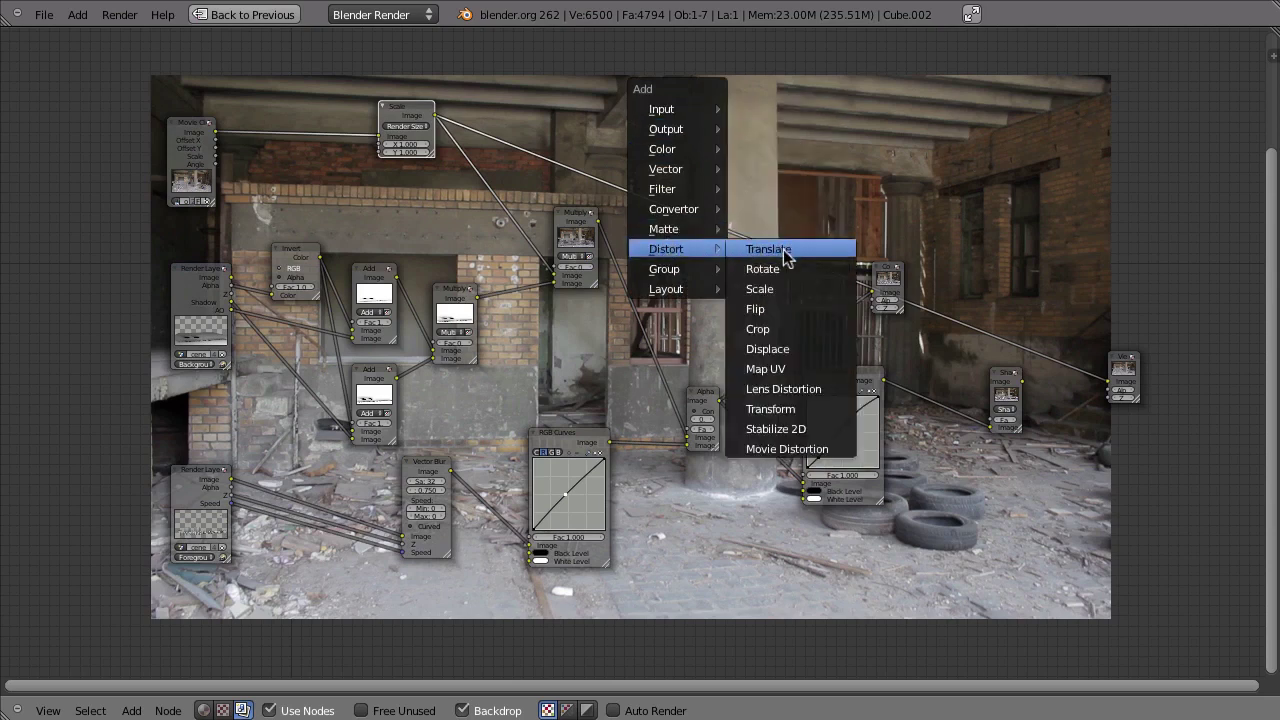
{"action": "left_click", "coordinate": [788, 449]}
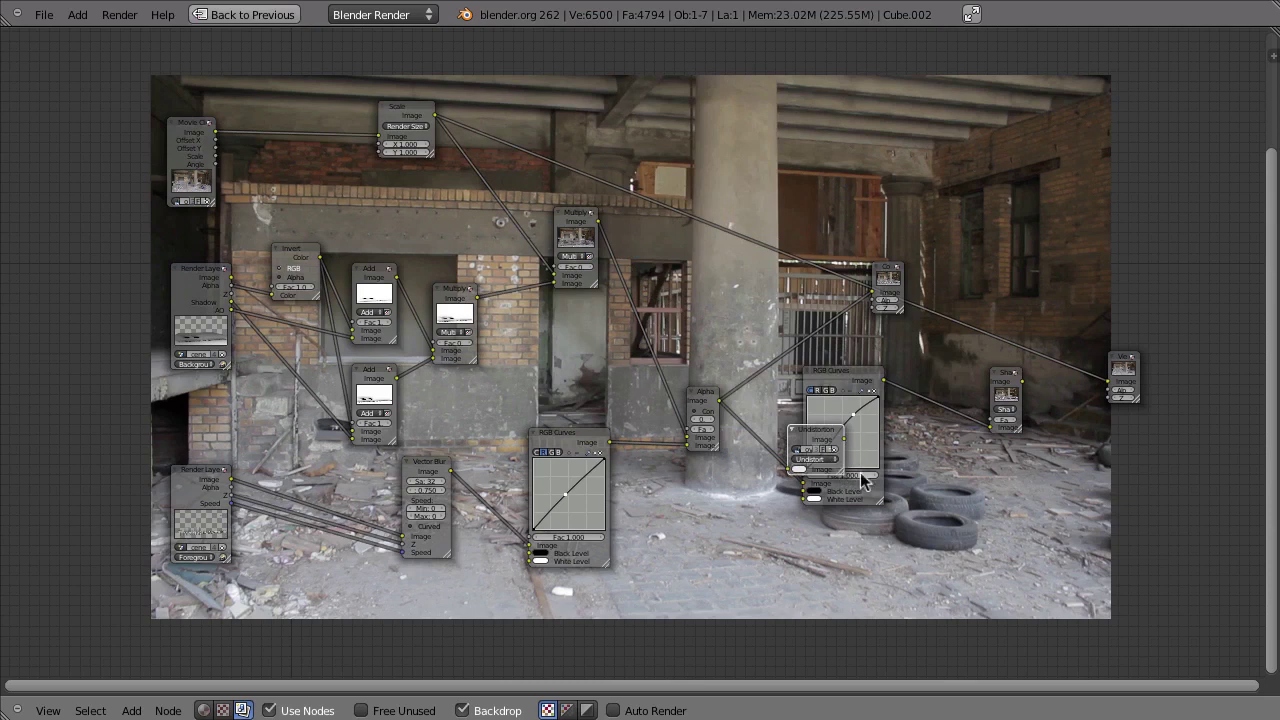
{"action": "left_click_drag", "start_coordinate": [836, 470], "coordinate": [788, 138]}
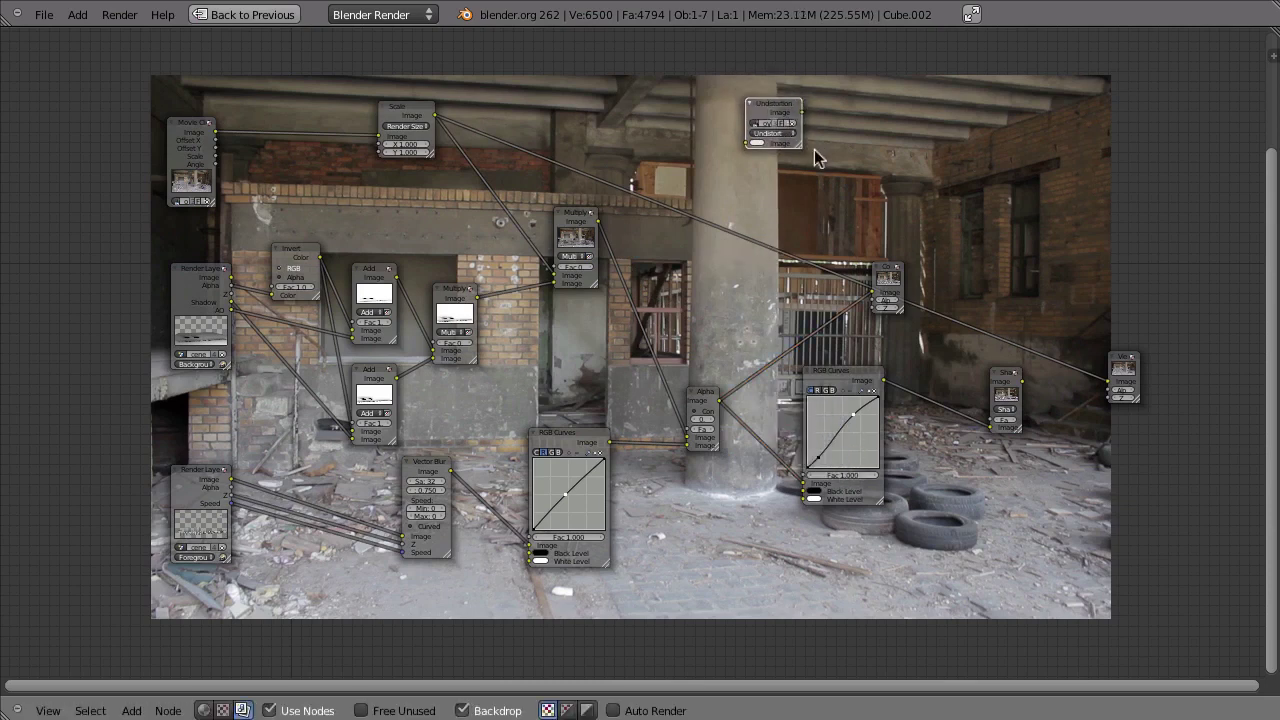
{"action": "left_click", "coordinate": [753, 123]}
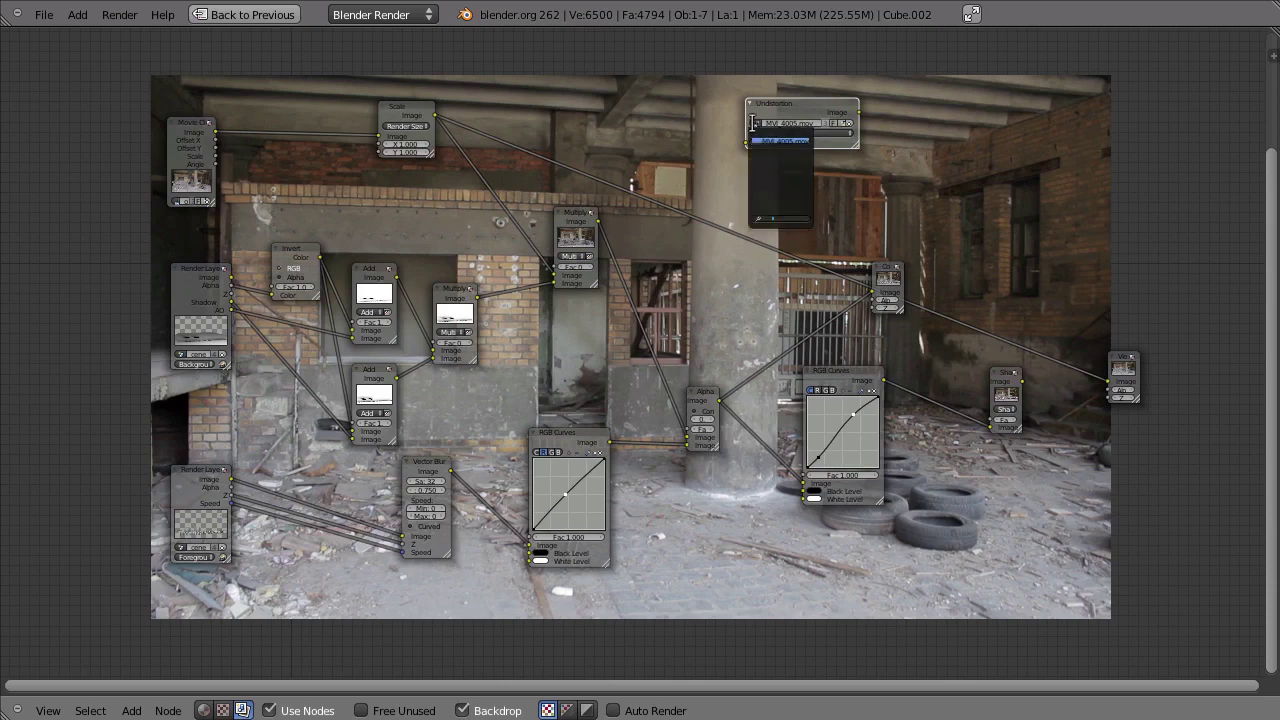
{"action": "left_click", "coordinate": [772, 141]}
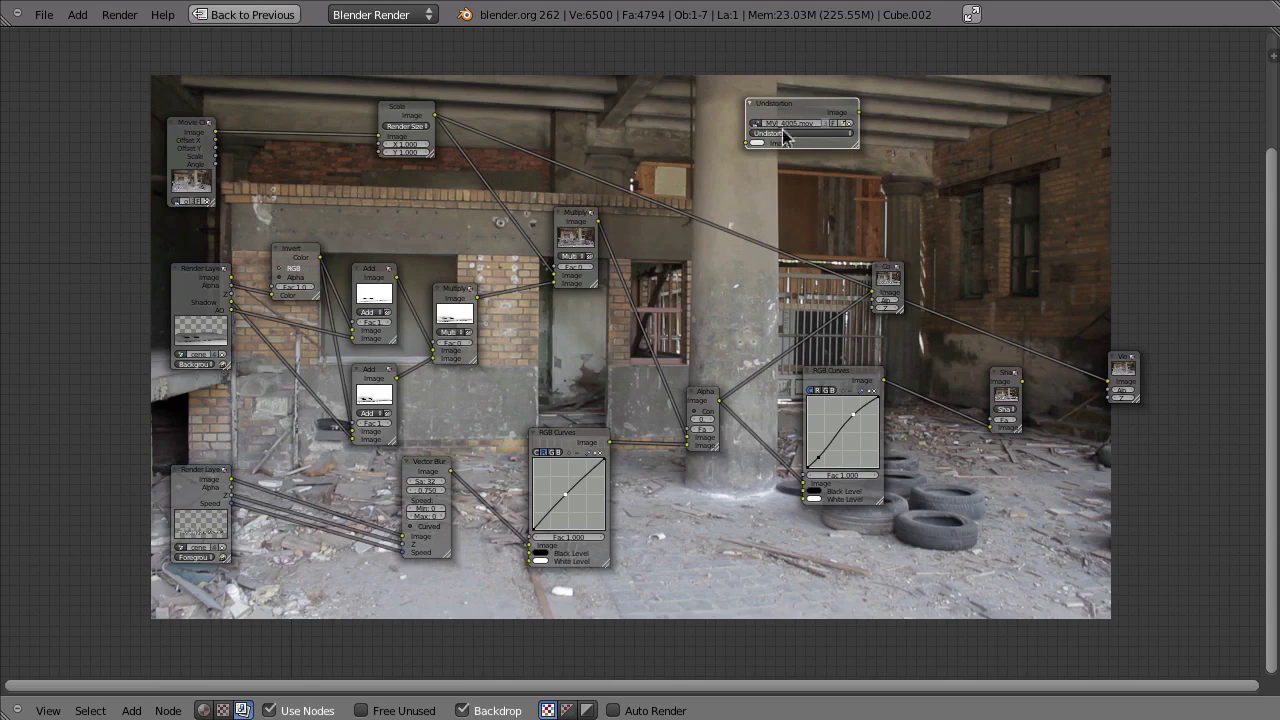
Step: Insert the Undistort node between the Movie Clip and Scale nodes and preview the Alpha Over composite
{"action": "middle_click_drag", "start_coordinate": [852, 114], "coordinate": [643, 166], "text": "ctrl"}
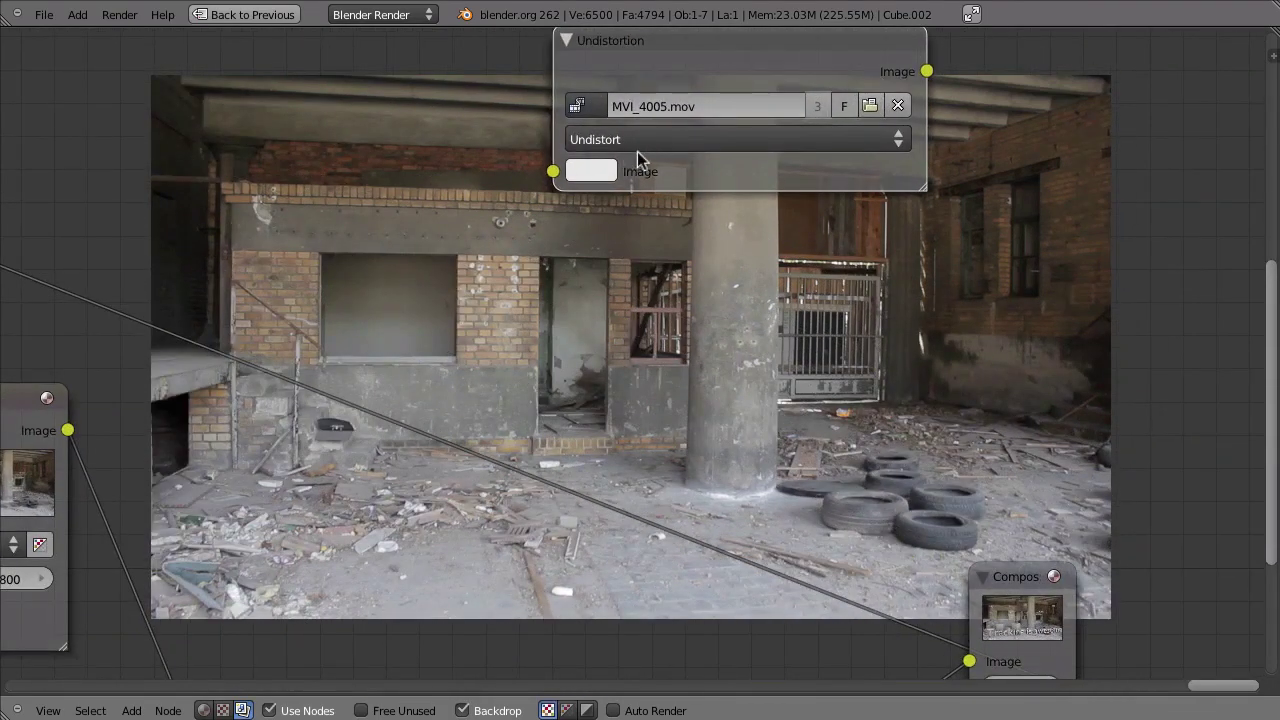
{"action": "key", "text": "Home"}
{"action": "left_click_drag", "start_coordinate": [1034, 177], "coordinate": [454, 197]}
{"action": "middle_click_drag", "start_coordinate": [1054, 182], "coordinate": [966, 194]}
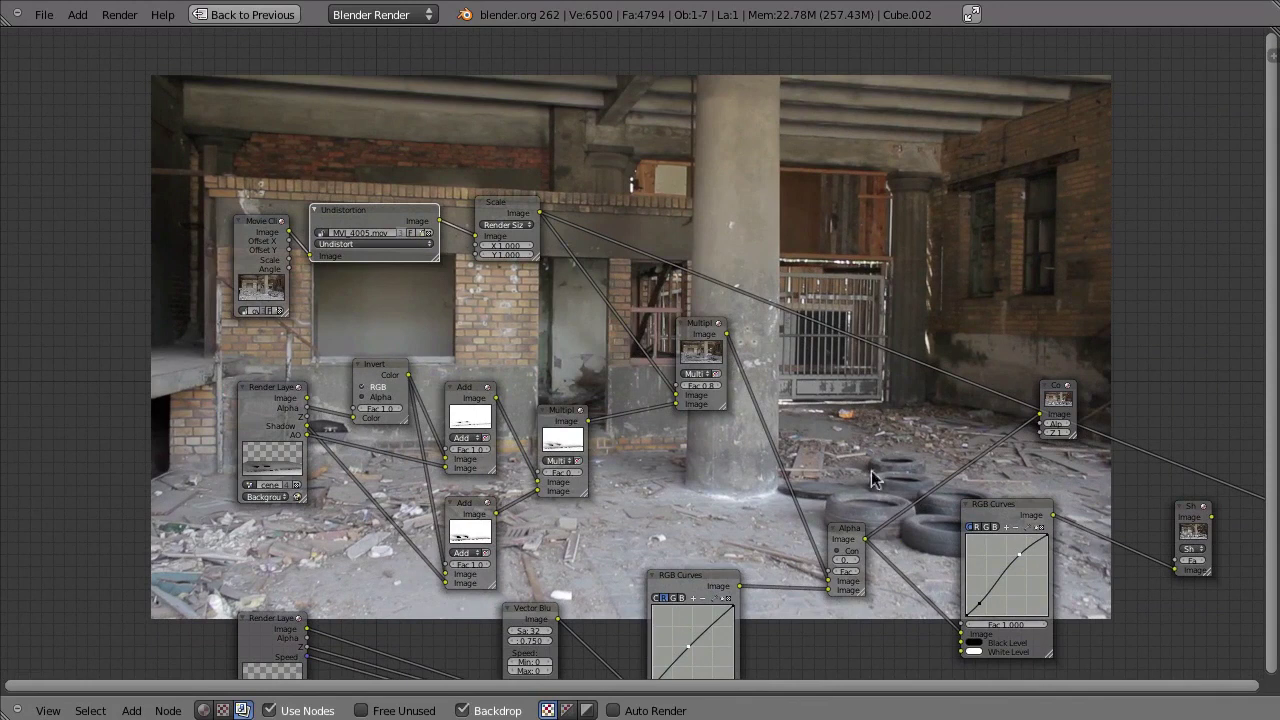
{"action": "left_click", "coordinate": [857, 537], "text": "ctrl+shift"}
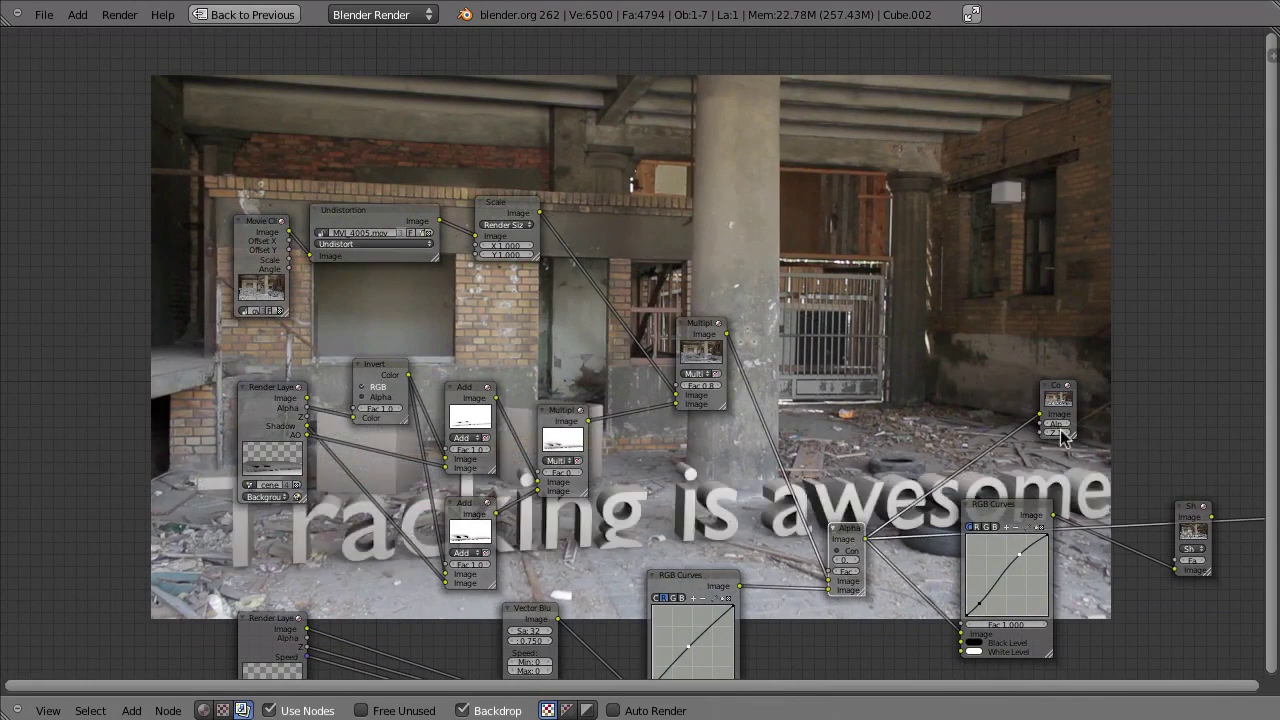
Step: Delete the Undistort node while keeping the footage connected to Scale, and add a new Movie Distortion node near the Composite node
{"action": "left_click", "coordinate": [391, 219]}
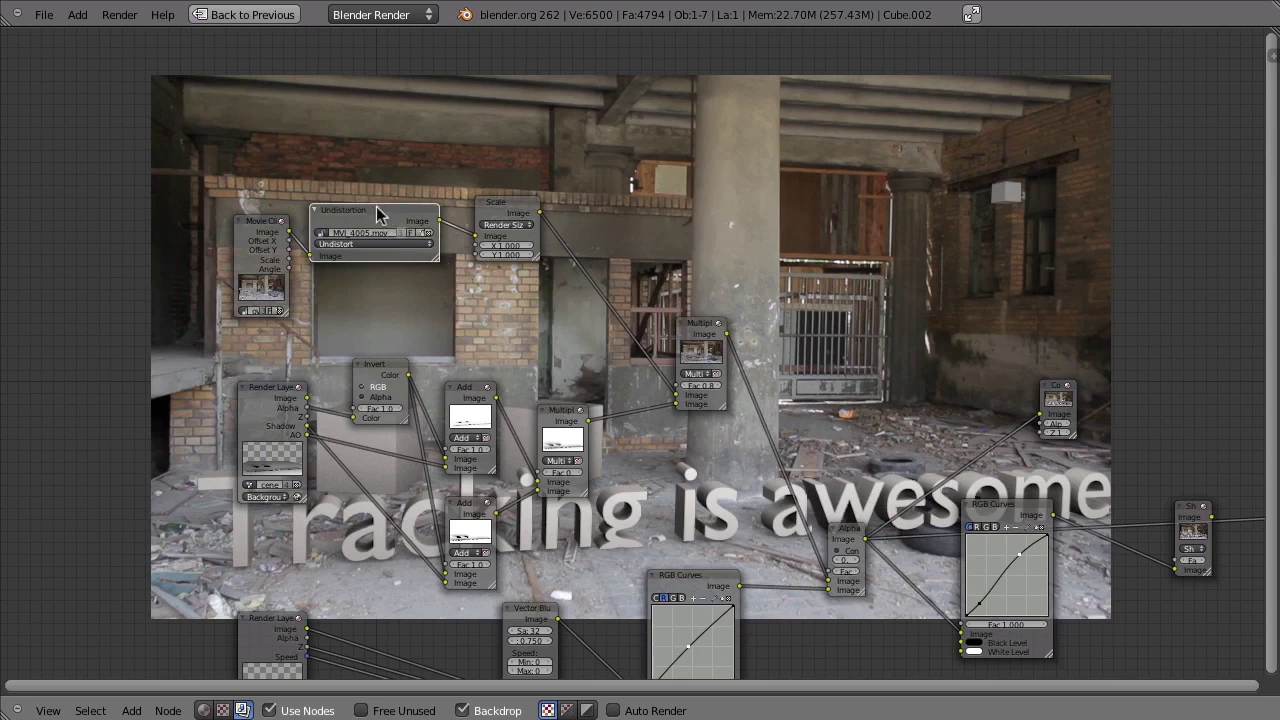
{"action": "key", "text": "ctrl+x"}
{"action": "key", "text": "shift+a"}
{"action": "mouse_move", "coordinate": [830, 172]}
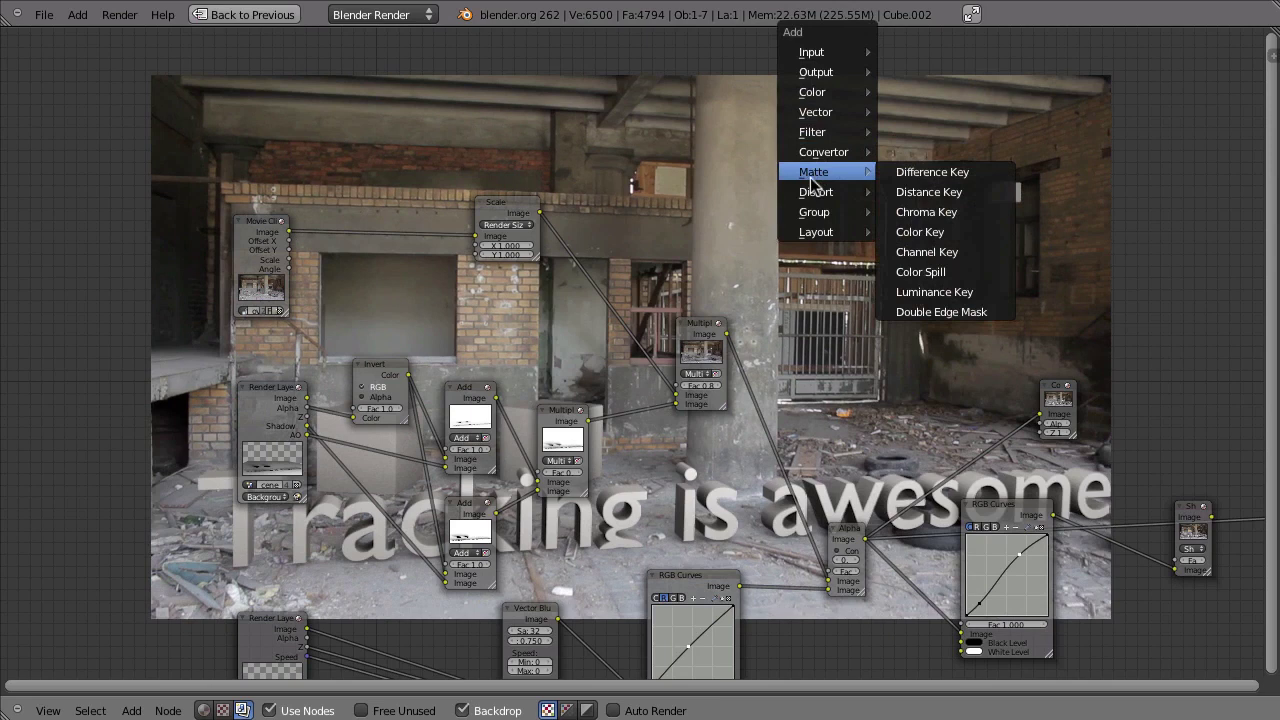
{"action": "mouse_move", "coordinate": [853, 193]}
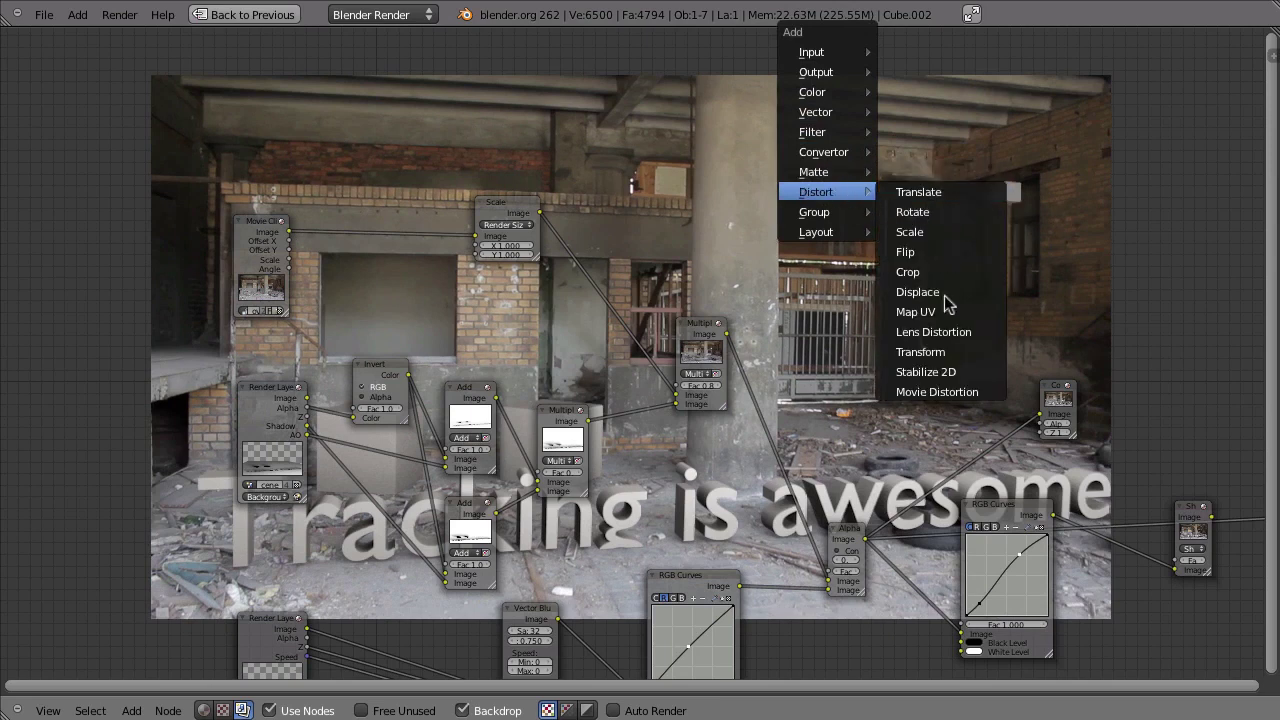
{"action": "left_click", "coordinate": [966, 392]}
{"action": "key", "text": "Home"}
{"action": "scroll", "coordinate": [920, 232], "scroll_direction": "up", "scroll_amount": 3}
{"action": "left_click_drag", "start_coordinate": [767, 244], "coordinate": [665, 185]}
{"action": "middle_click_drag", "start_coordinate": [705, 290], "coordinate": [935, 240]}
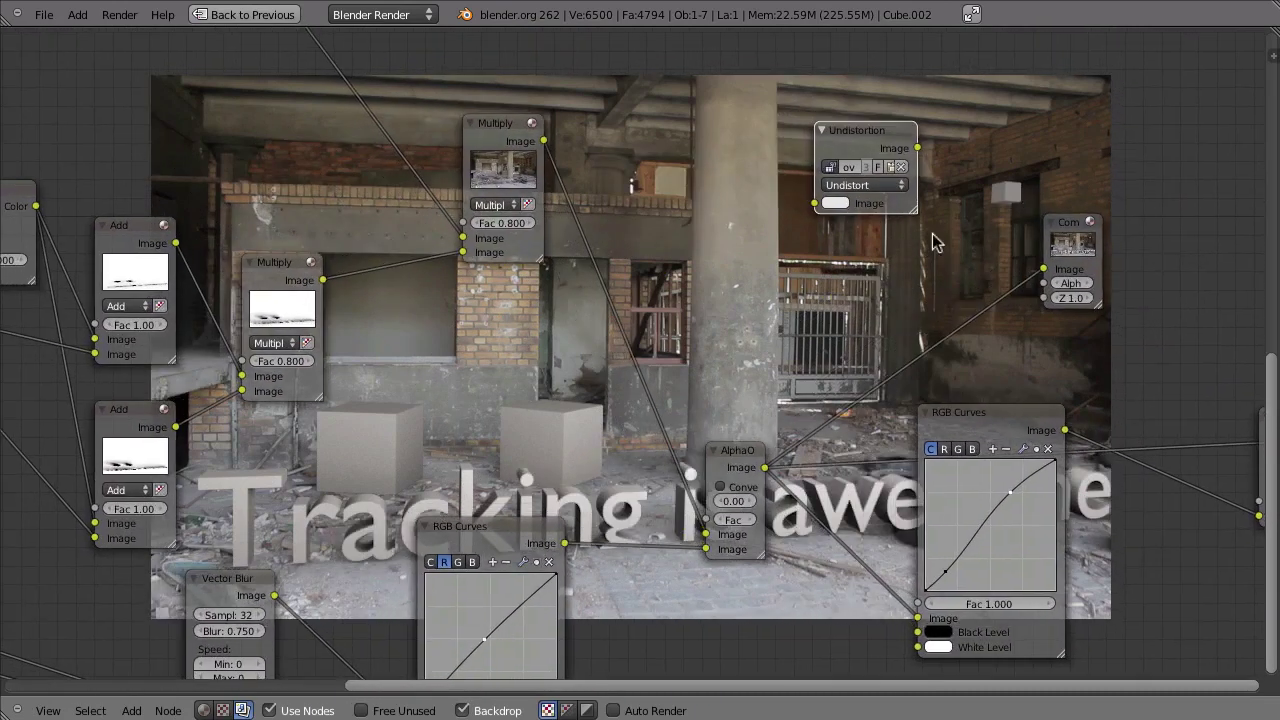
Step: Widen the new Movie Distortion node and set its mode to Distort
{"action": "left_click_drag", "start_coordinate": [940, 216], "coordinate": [957, 216]}
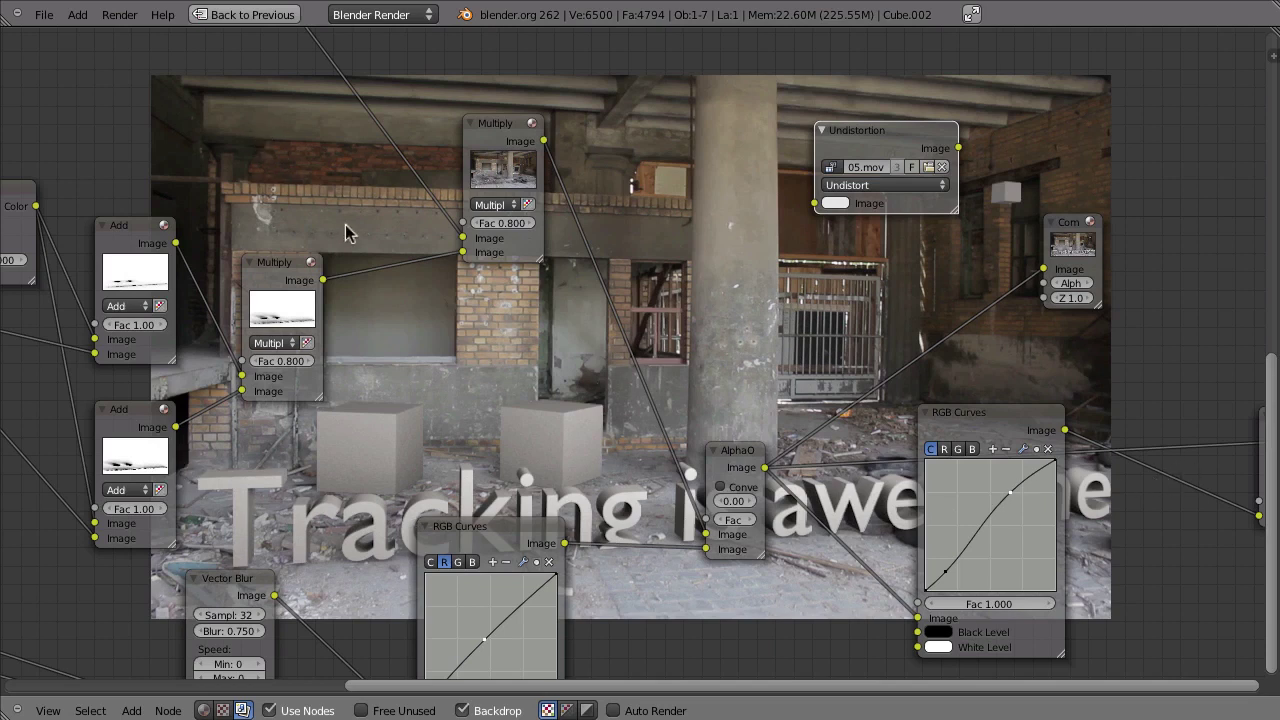
{"action": "middle_click_drag", "start_coordinate": [806, 285], "coordinate": [928, 198]}
{"action": "left_click", "coordinate": [1010, 99]}
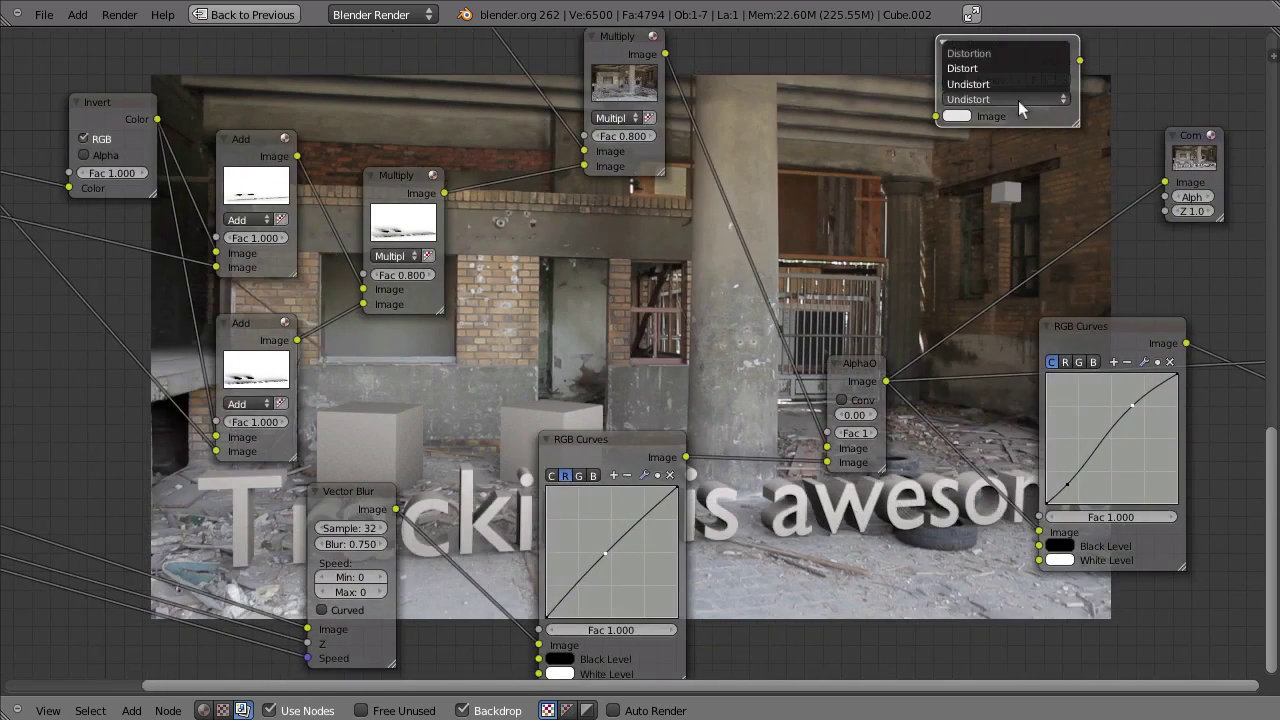
{"action": "left_click", "coordinate": [955, 68]}
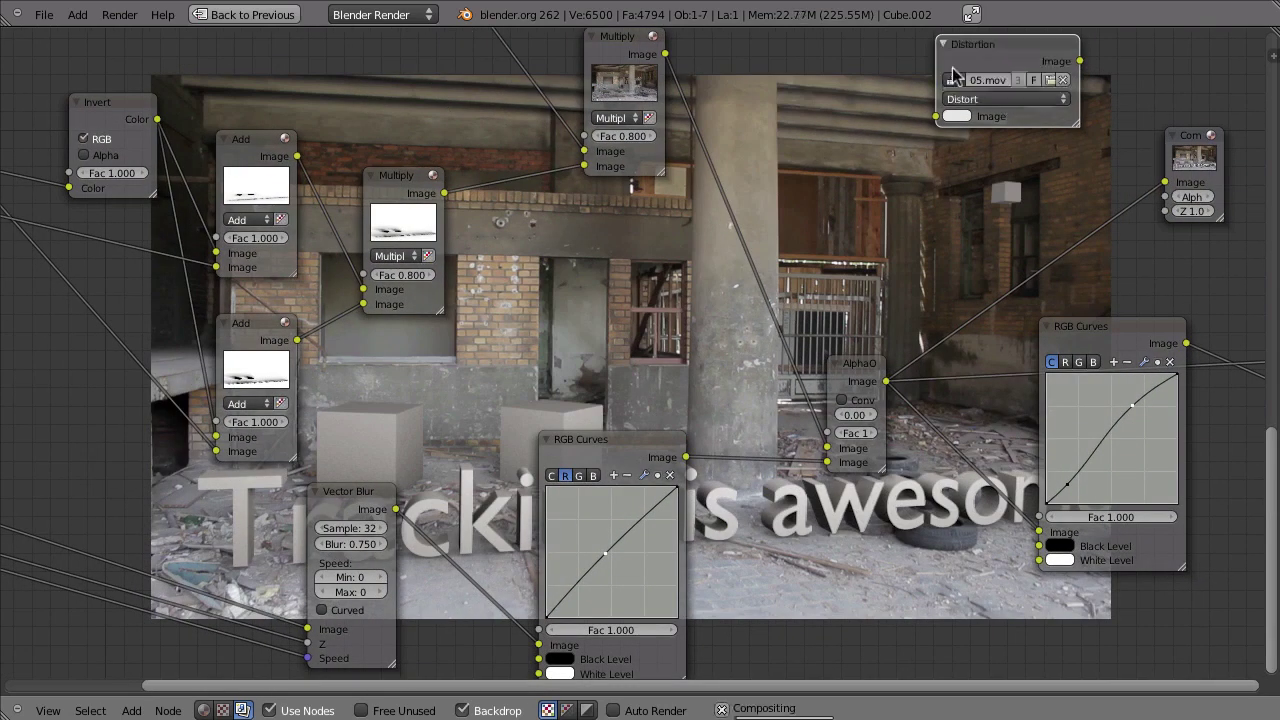
Step: Insert the Distortion node between the foreground's Vector Blur and RGB Curves nodes
{"action": "middle_click_drag", "start_coordinate": [952, 175], "coordinate": [1050, 157]}
{"action": "left_click_drag", "start_coordinate": [480, 457], "coordinate": [383, 451]}
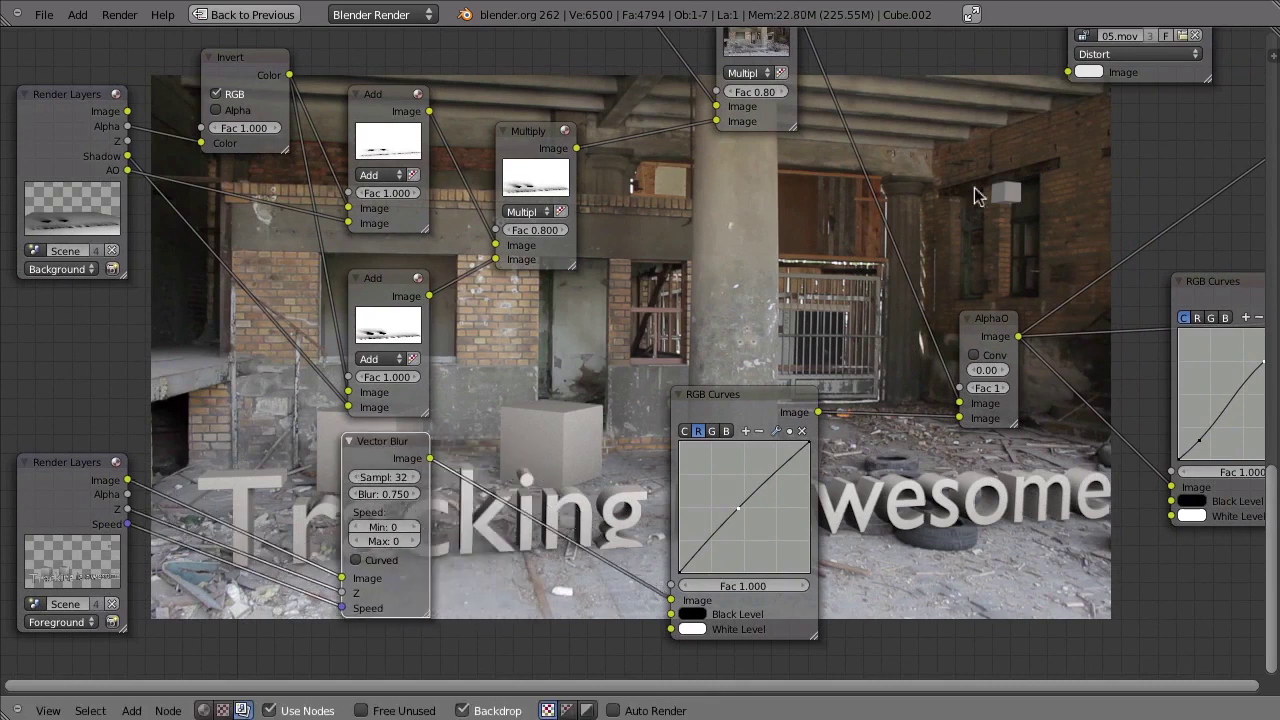
{"action": "left_click_drag", "start_coordinate": [1151, 68], "coordinate": [1136, 115]}
{"action": "left_click_drag", "start_coordinate": [620, 473], "coordinate": [493, 590]}
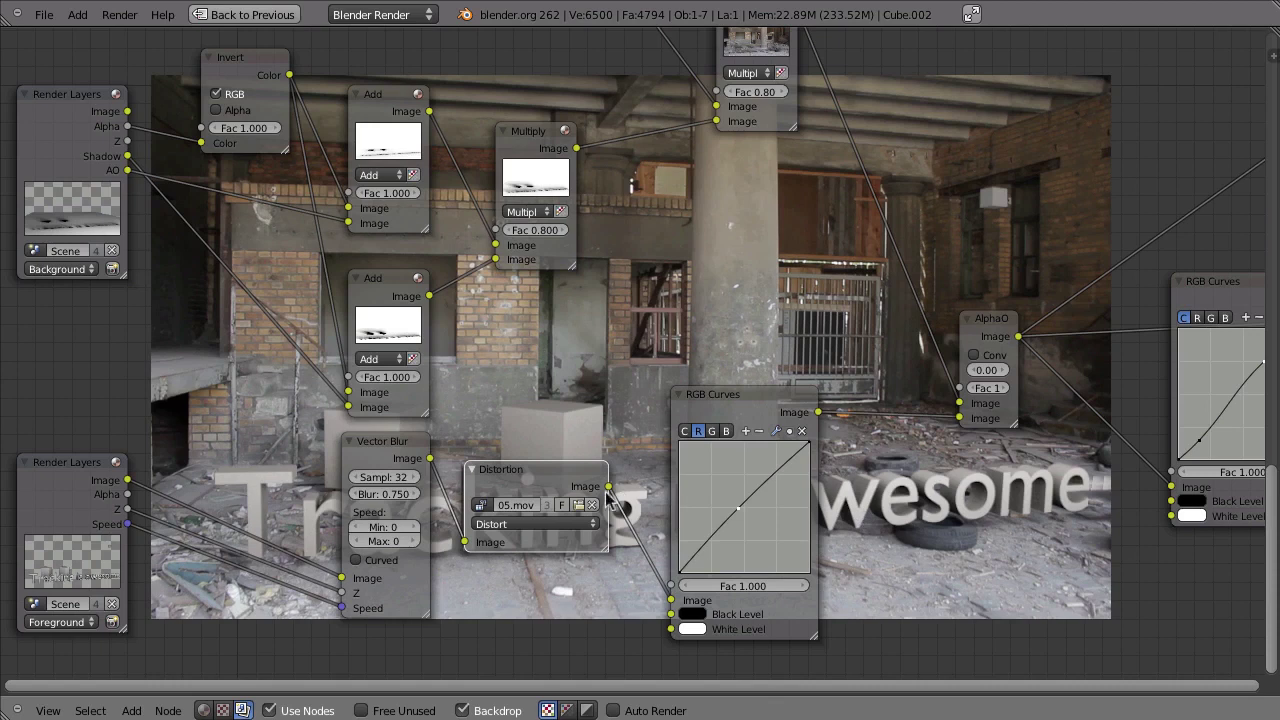
{"action": "left_click_drag", "start_coordinate": [538, 472], "coordinate": [538, 469]}
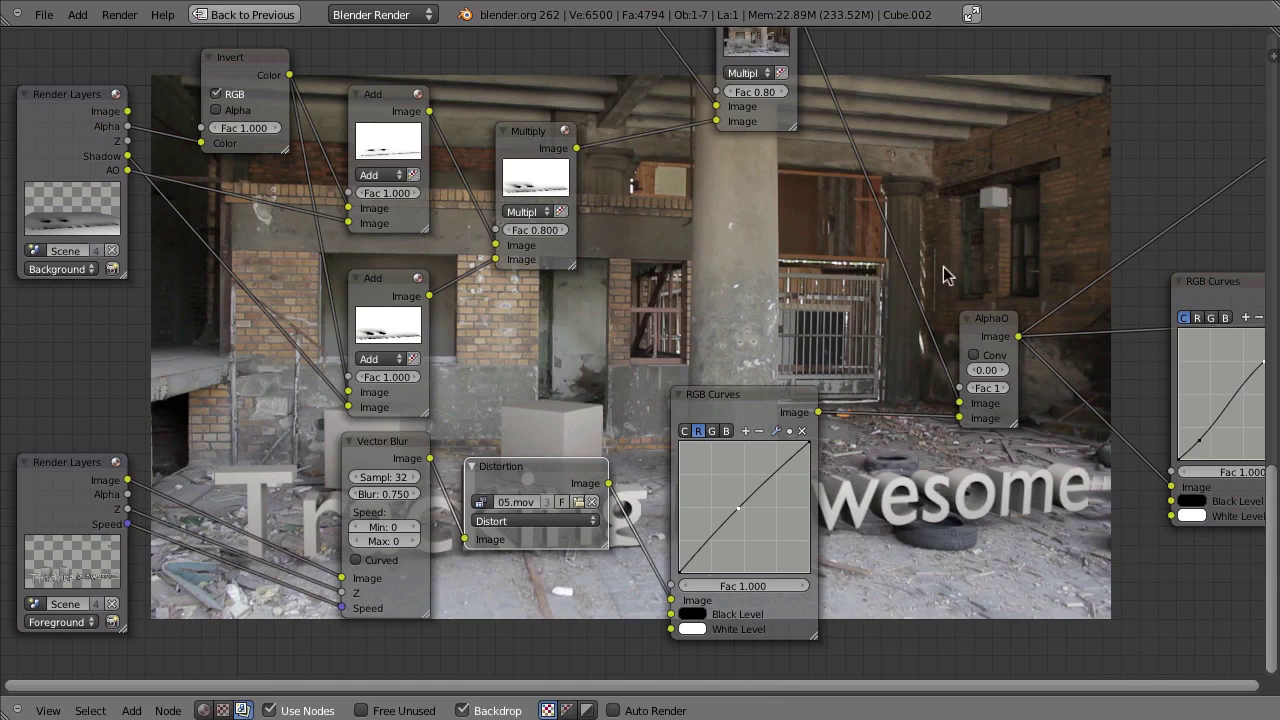
Step: Shift the backdrop clear of the lower nodes and compare the Vector Blur and Distortion outputs at the end of the text
{"action": "middle_click_drag", "start_coordinate": [1065, 530], "coordinate": [985, 164], "text": "alt"}
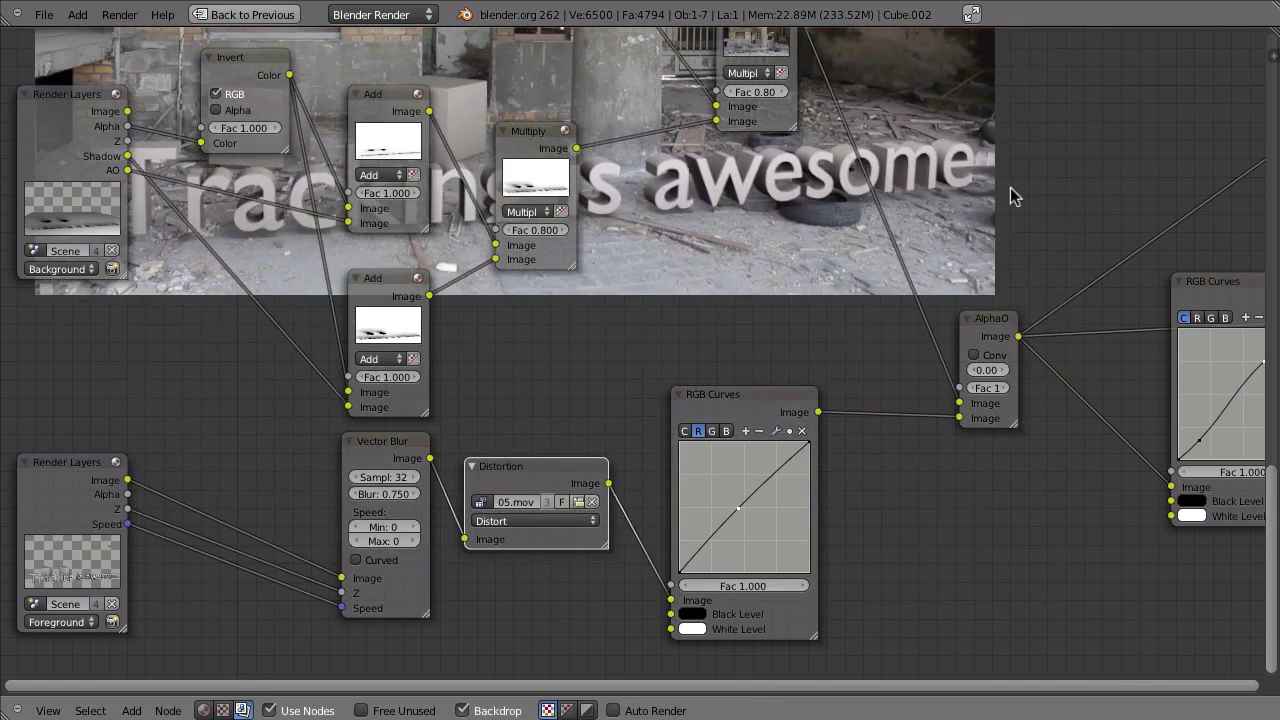
{"action": "key", "text": "a"}
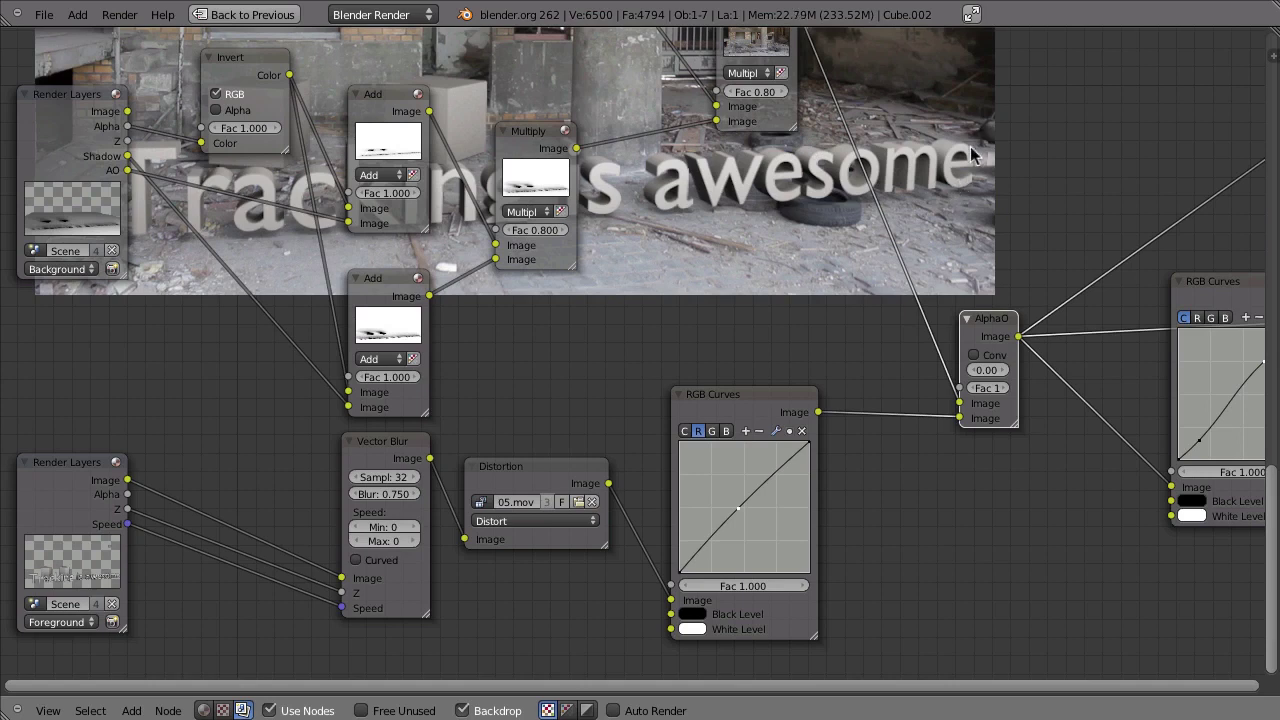
{"action": "left_click", "coordinate": [405, 447], "text": "ctrl+shift"}
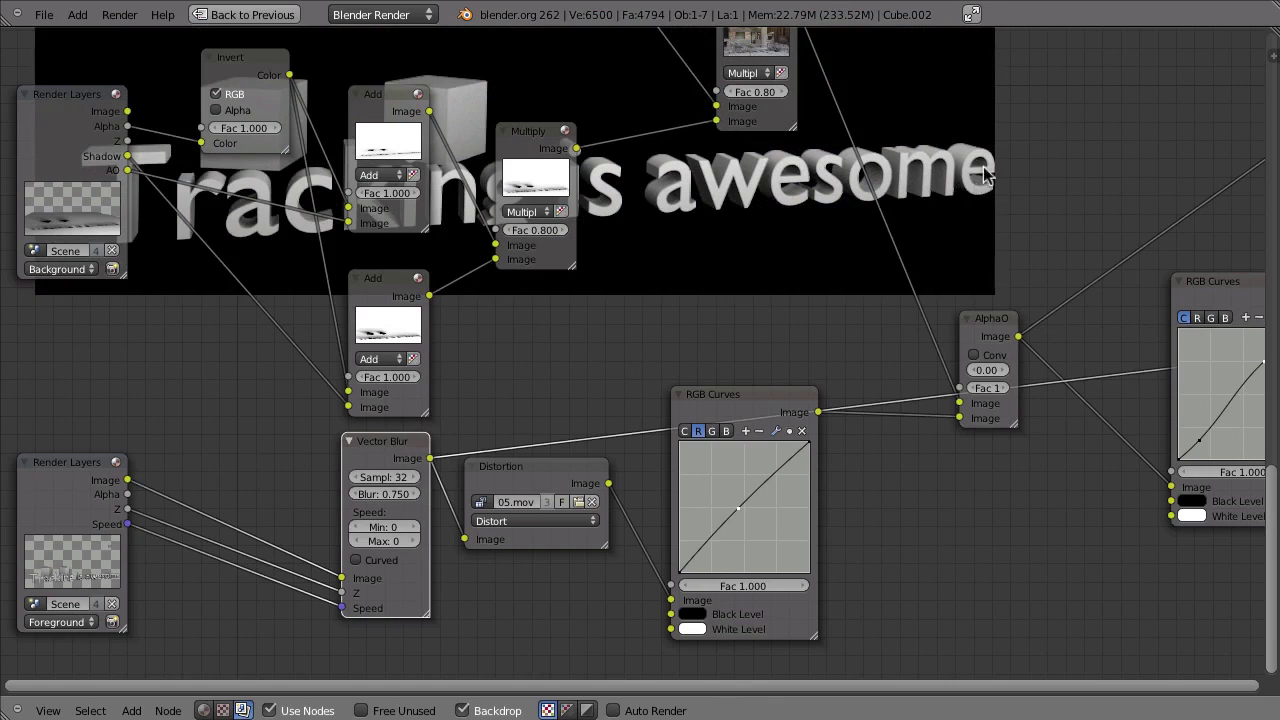
{"action": "left_click", "coordinate": [521, 473]}
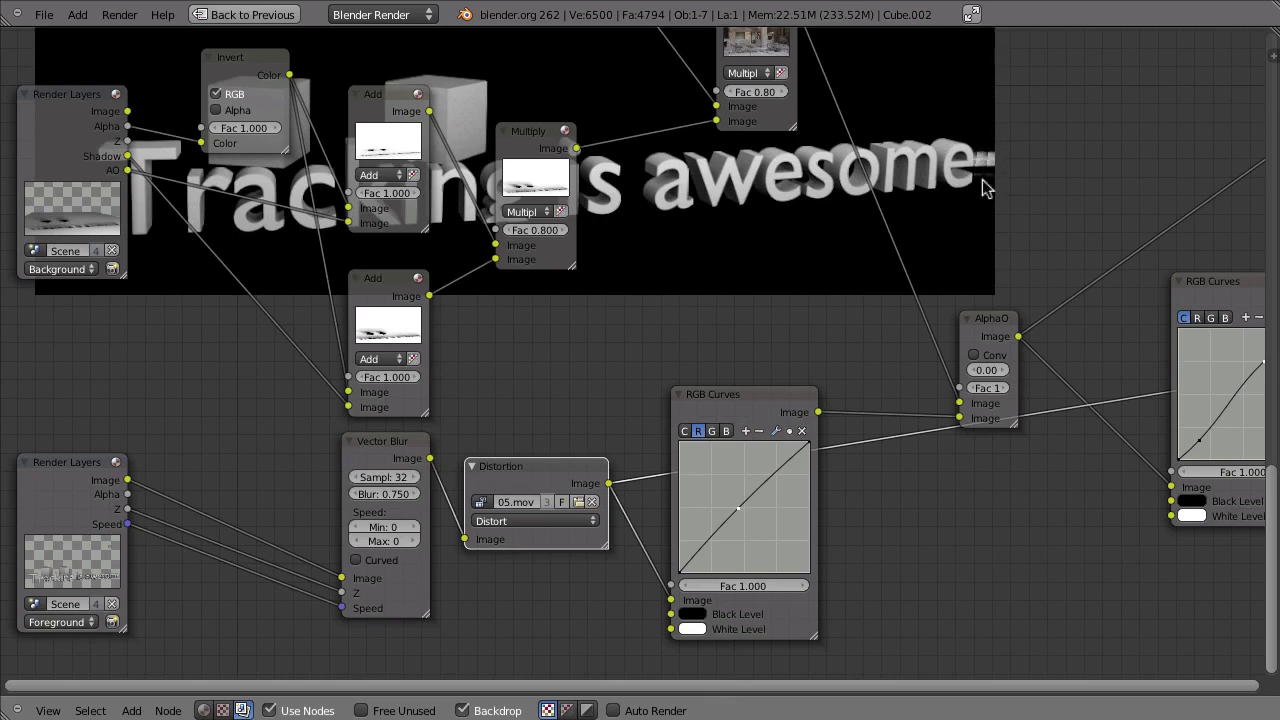
{"action": "left_click", "coordinate": [376, 449], "text": "ctrl+shift"}
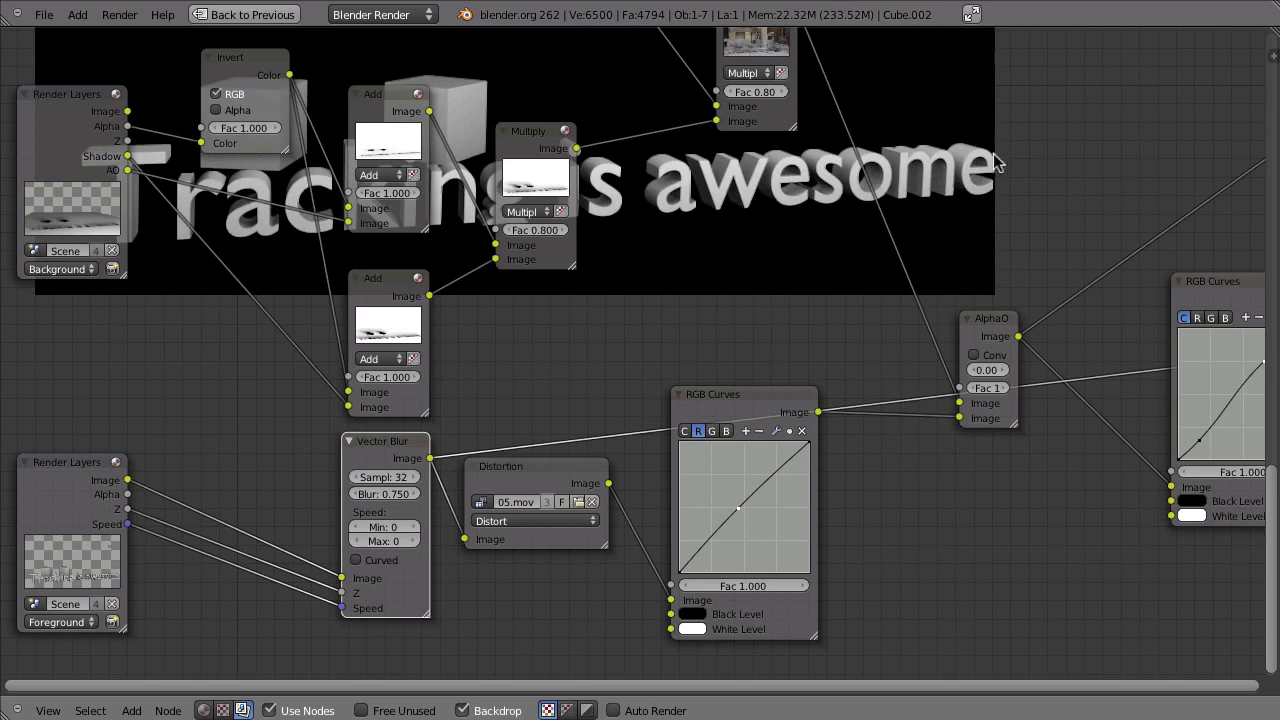
{"action": "left_click", "coordinate": [557, 472], "text": "ctrl+shift"}
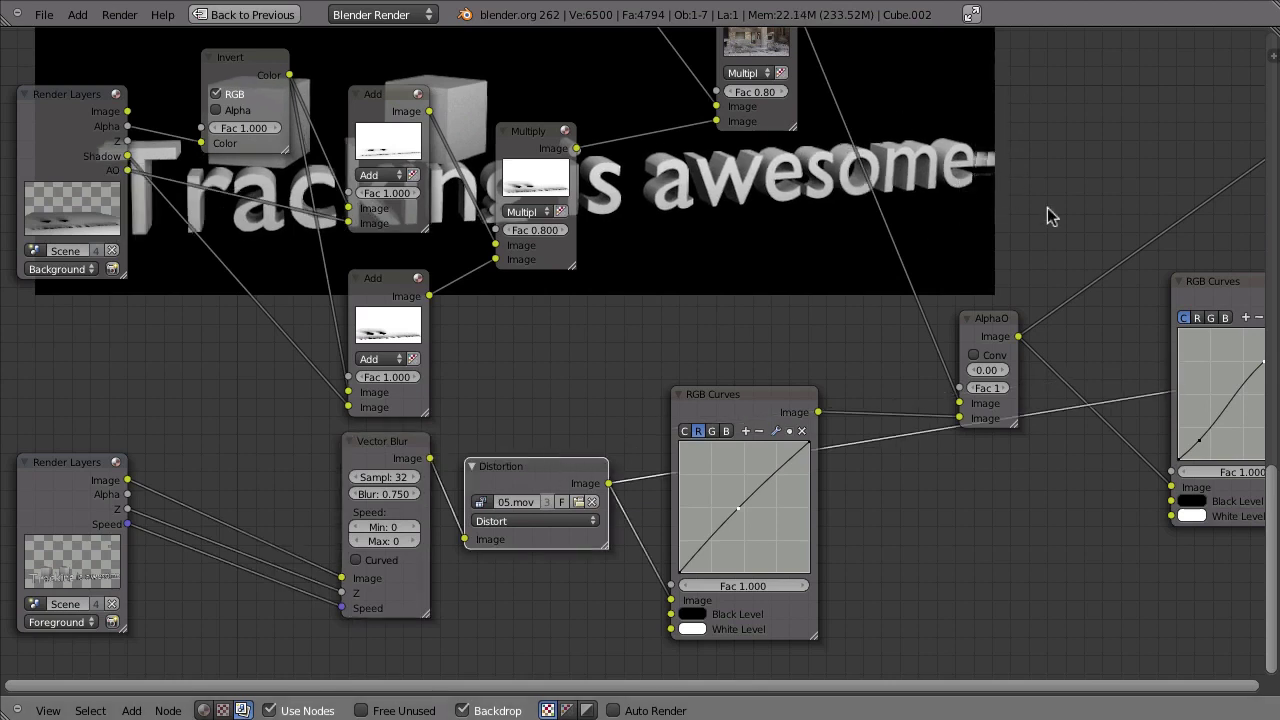
Step: Nudge the Distortion node closer to Vector Blur and switch from the full-screen node editor to a full-screen camera viewport
{"action": "middle_click_drag", "start_coordinate": [775, 373], "coordinate": [557, 410]}
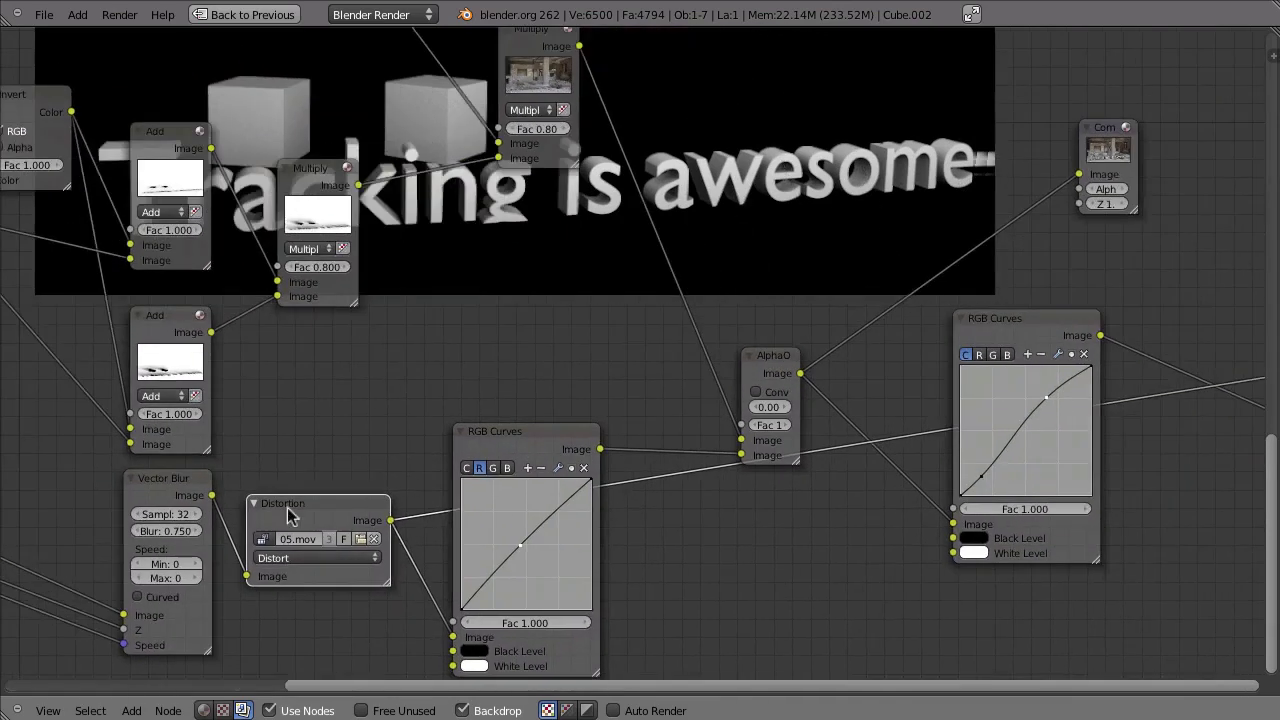
{"action": "left_click_drag", "start_coordinate": [290, 510], "coordinate": [283, 491]}
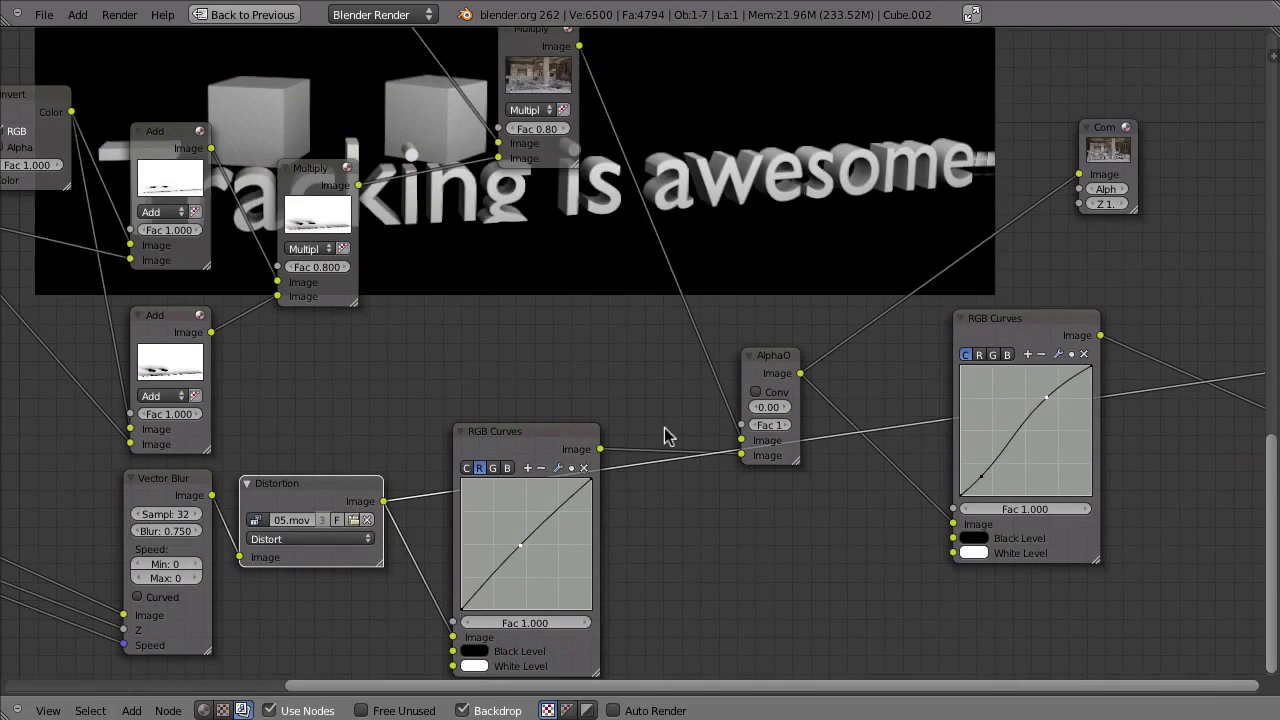
{"action": "key", "text": "ctrl+Up"}
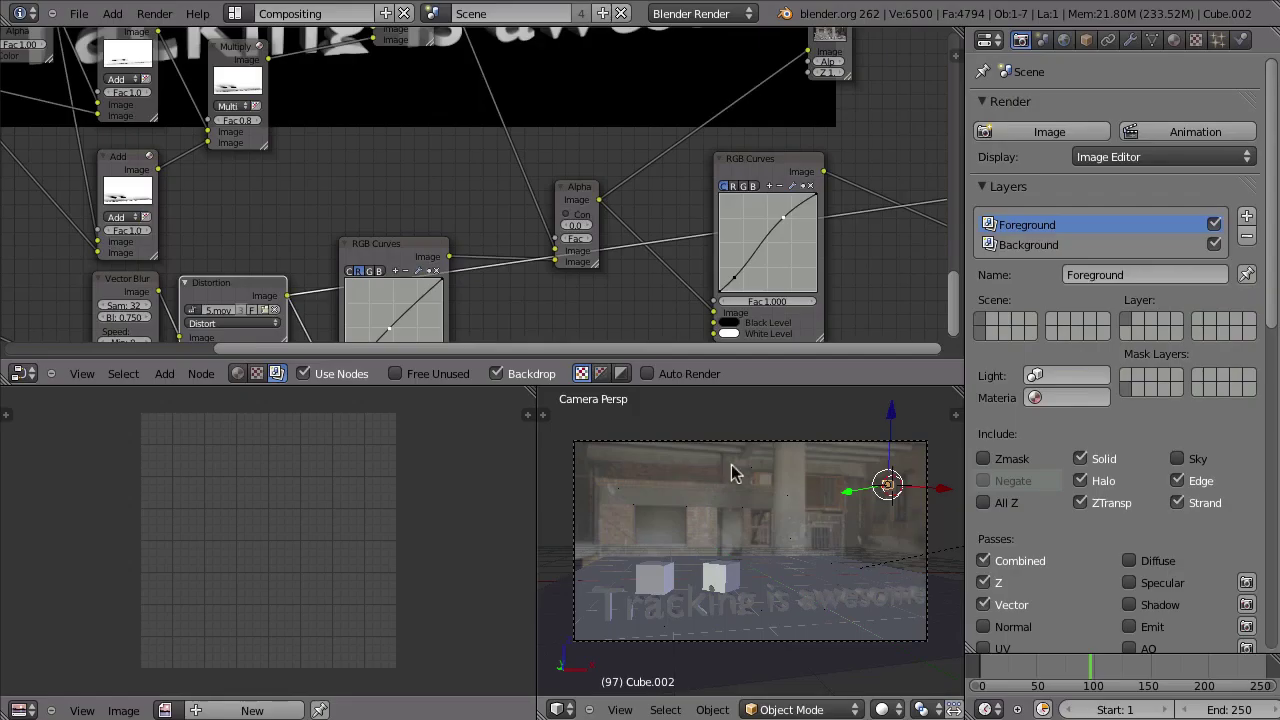
{"action": "key", "text": "ctrl+Up"}
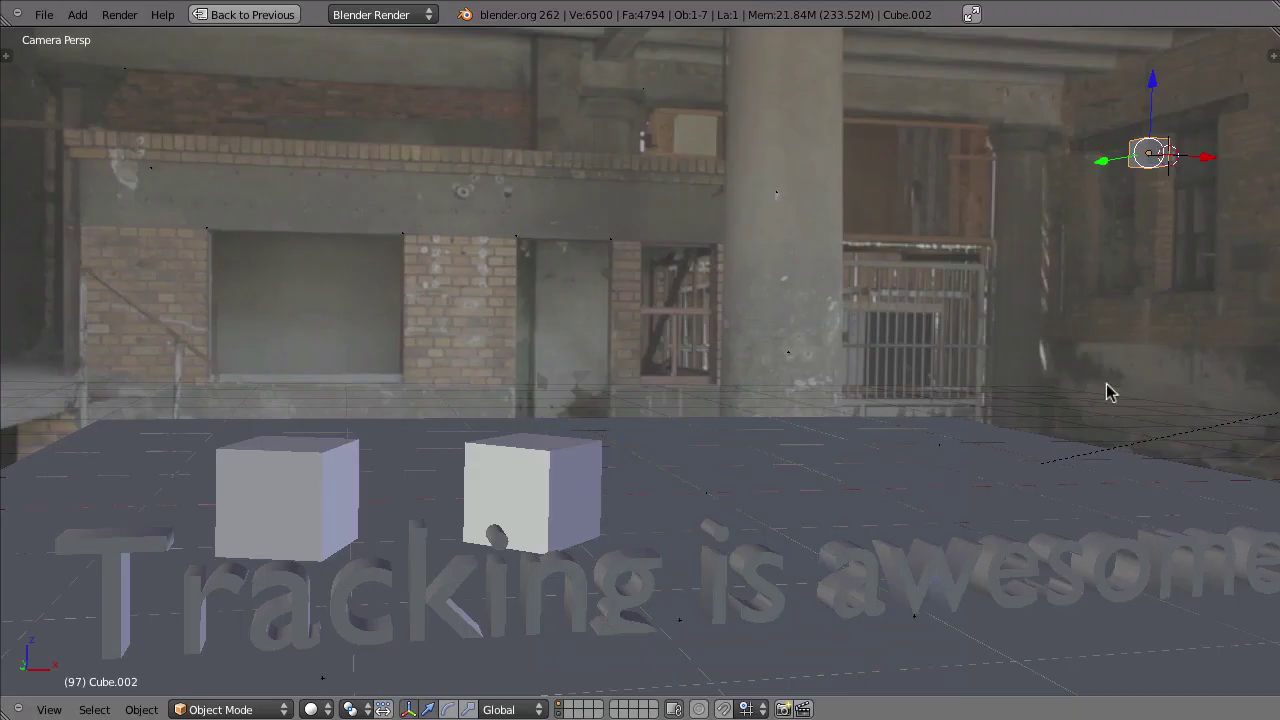
Step: Inspect the small cube near the edge of the camera frame and return to a full-screen compositing node editor
{"action": "middle_click_drag", "start_coordinate": [1108, 389], "coordinate": [694, 518], "text": "shift"}
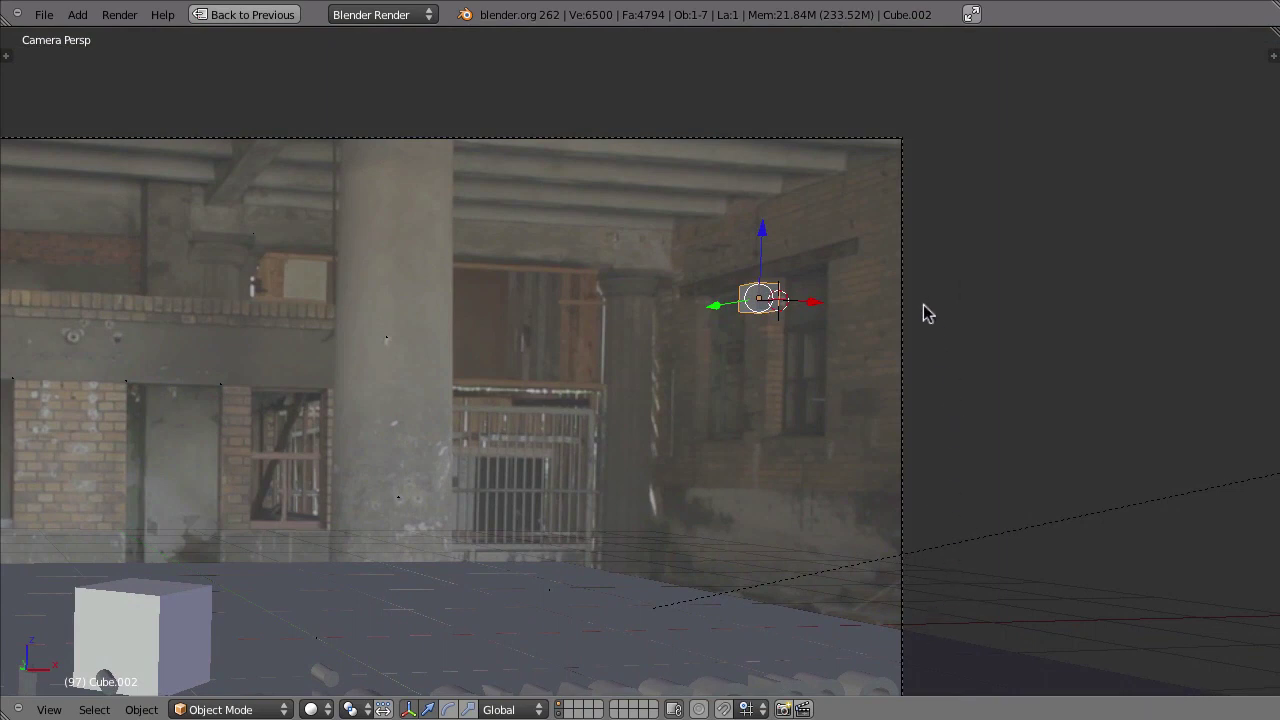
{"action": "key", "text": "ctrl+Up"}
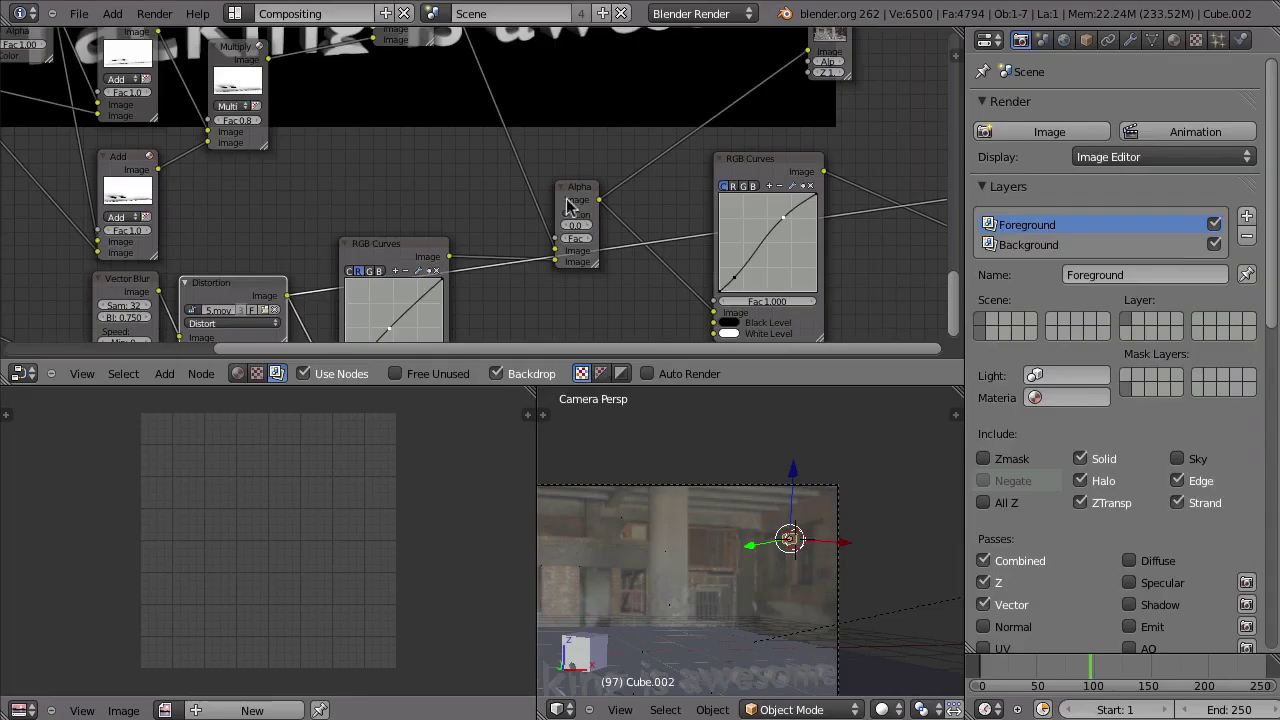
{"action": "key", "text": "ctrl+Up"}
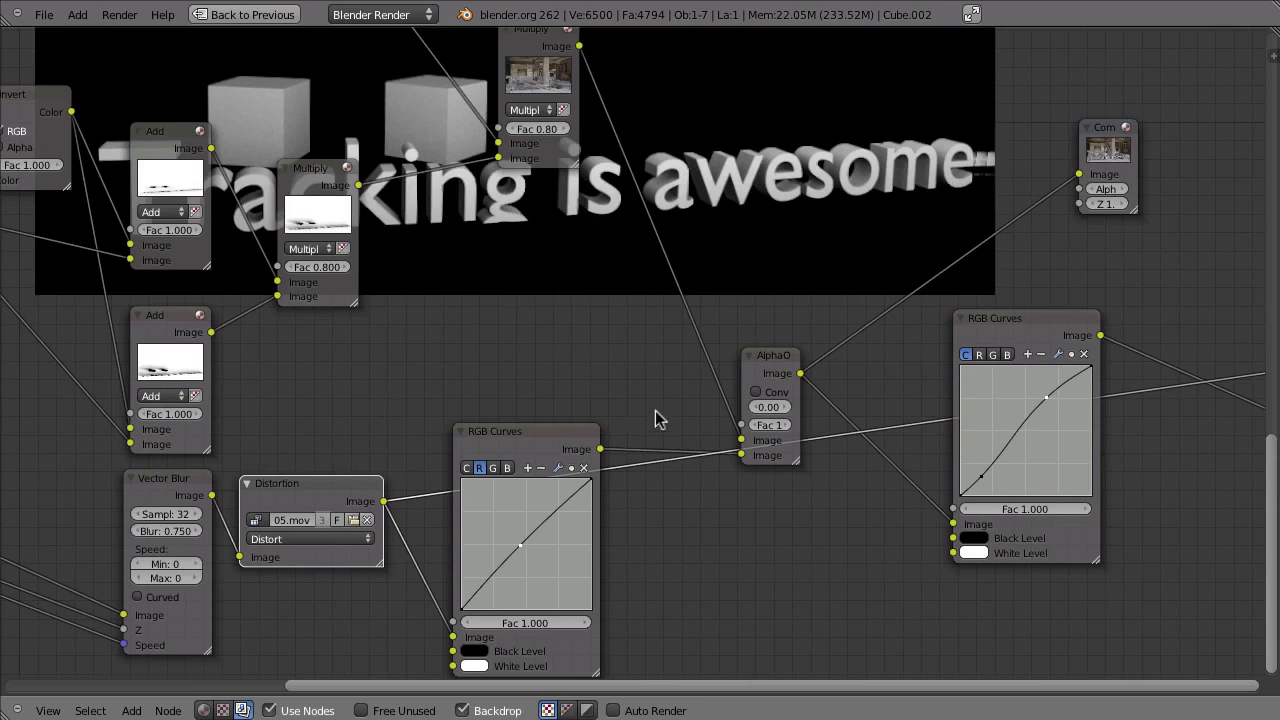
Step: Duplicate the Distortion node, insert the copy between the Movie Clip and Scale nodes, and compare the Movie Clip and Distortion outputs
{"action": "scroll", "coordinate": [437, 407], "scroll_direction": "down", "scroll_amount": 2}
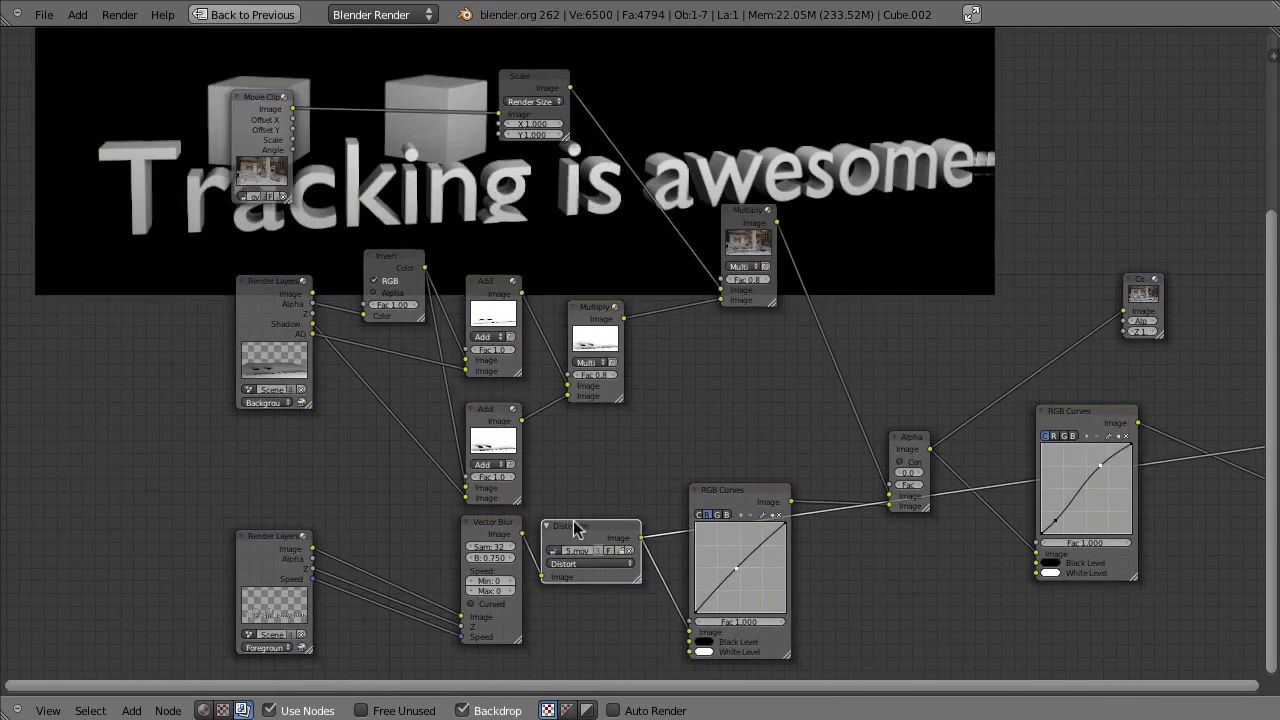
{"action": "middle_click_drag", "start_coordinate": [573, 463], "coordinate": [611, 511]}
{"action": "key", "text": "shift+d"}
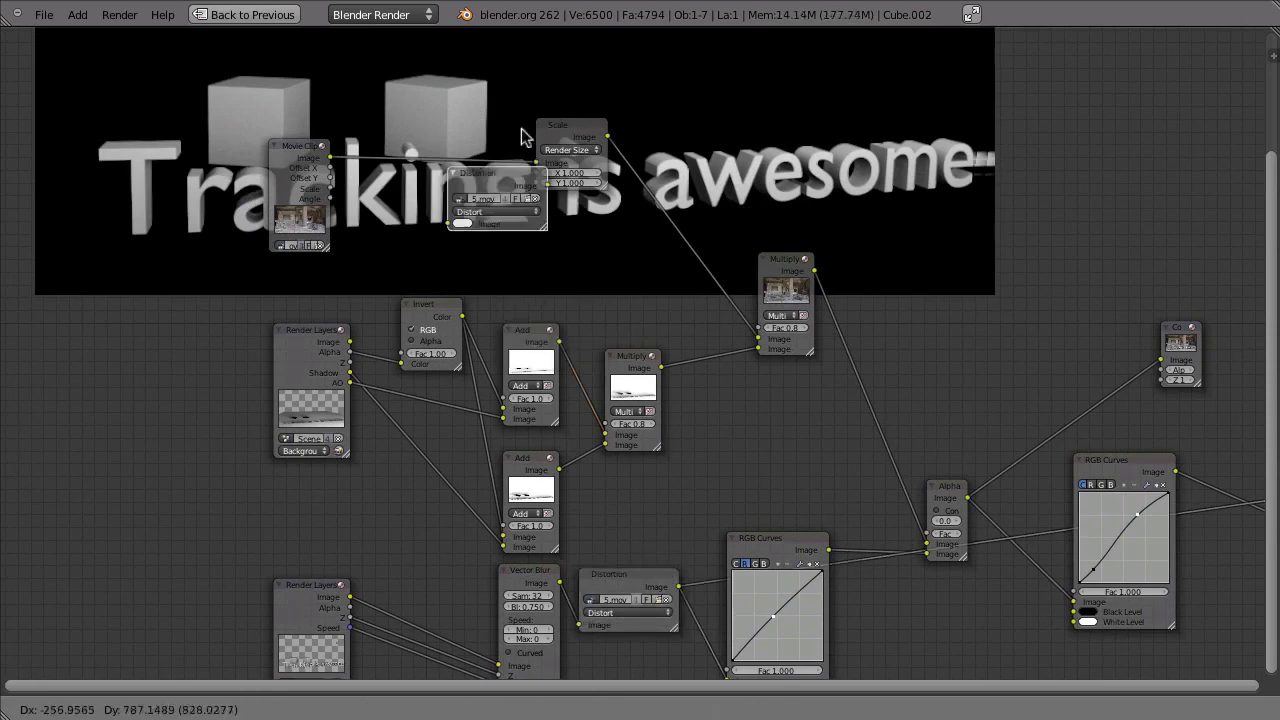
{"action": "left_click", "coordinate": [493, 133]}
{"action": "left_click", "coordinate": [300, 163]}
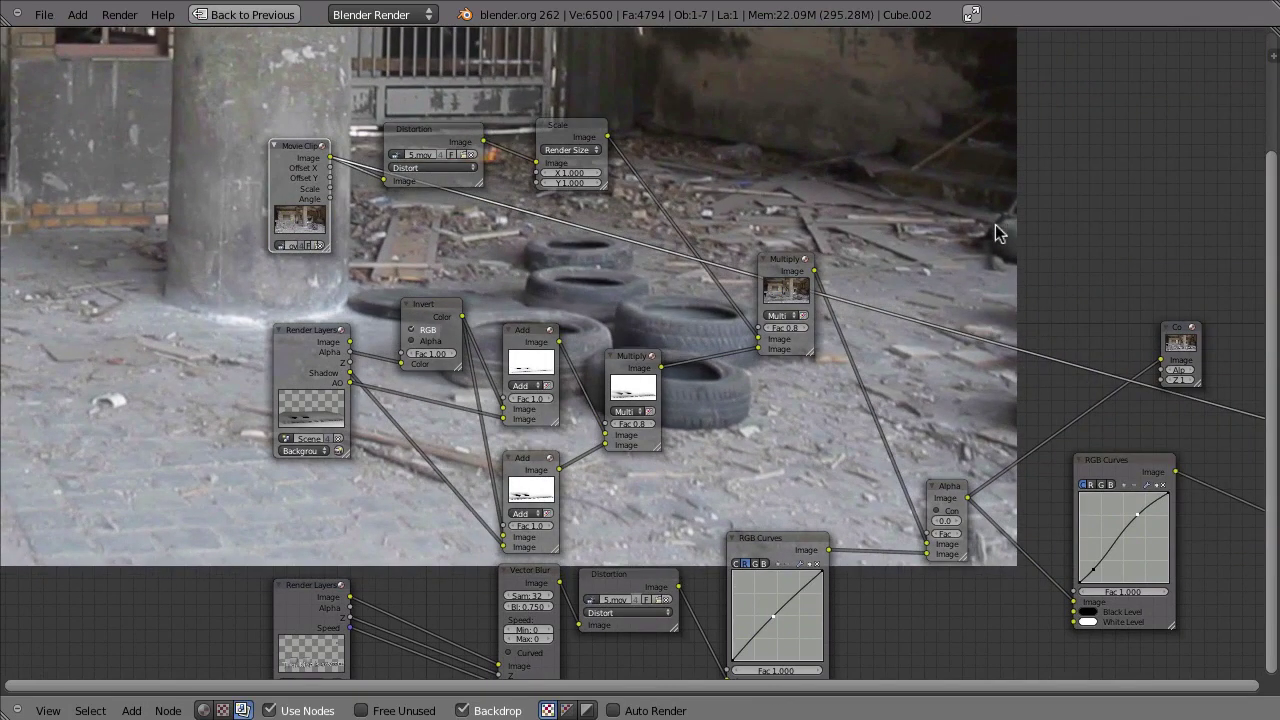
{"action": "left_click", "coordinate": [420, 137], "text": "ctrl+shift"}
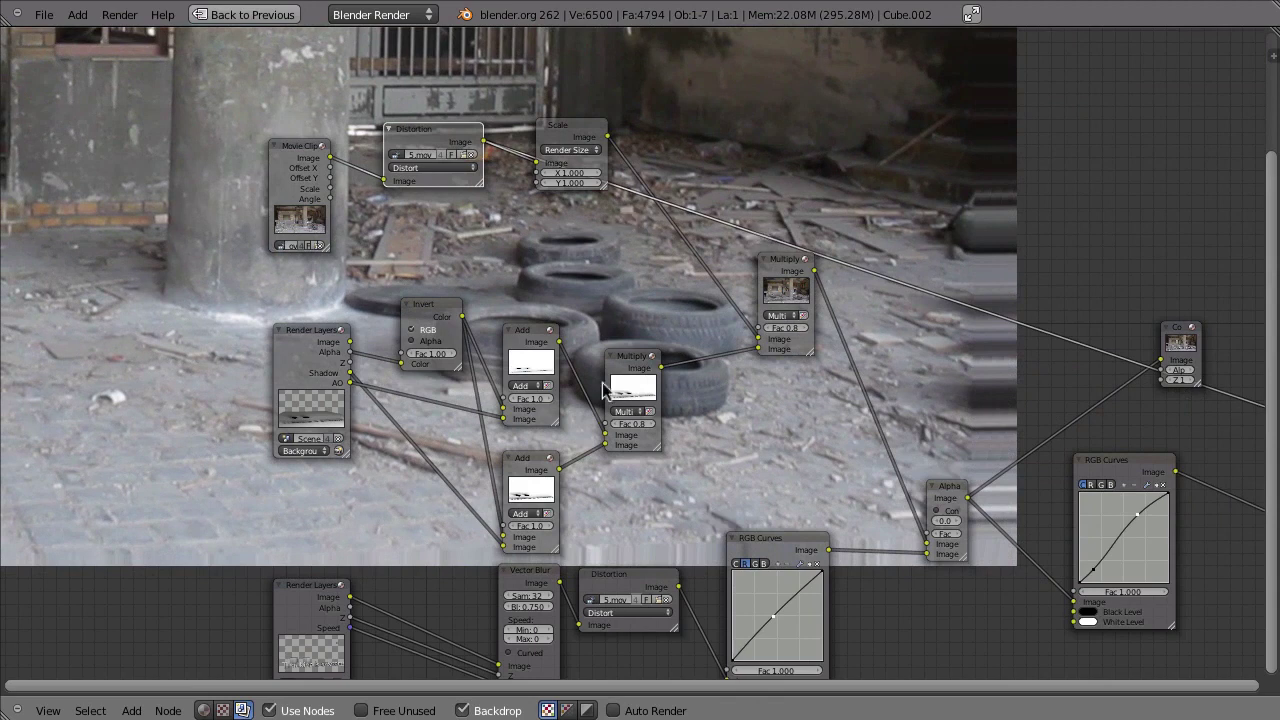
Step: Delete the foreground's Distortion node and set the one after the Movie Clip node to Undistort
{"action": "left_click", "coordinate": [630, 588]}
{"action": "key", "text": "x"}
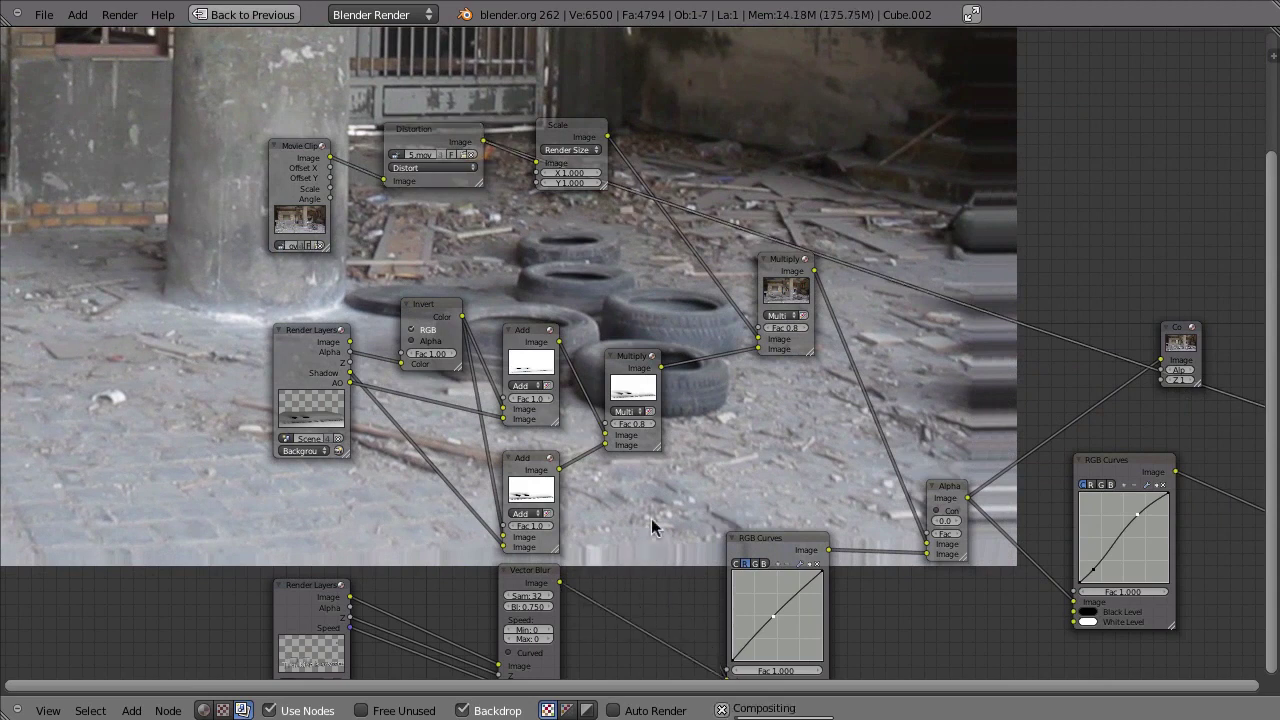
{"action": "left_click", "coordinate": [418, 167]}
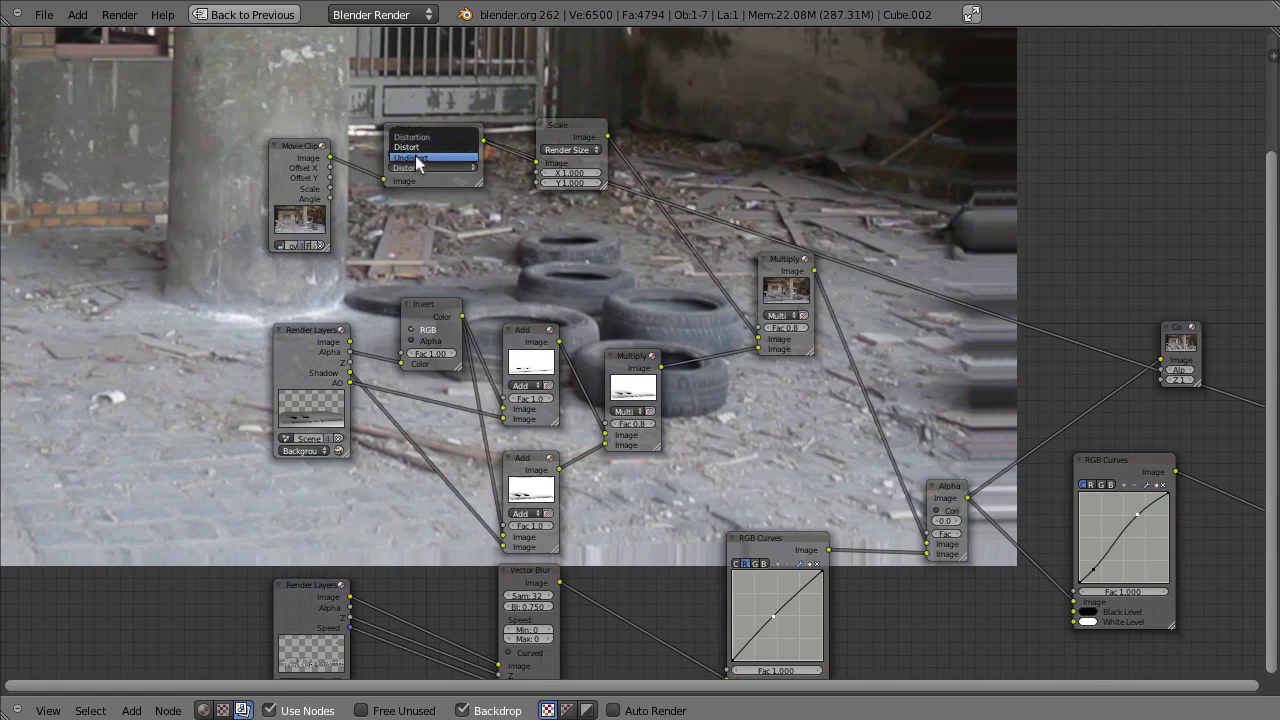
{"action": "left_click", "coordinate": [418, 157]}
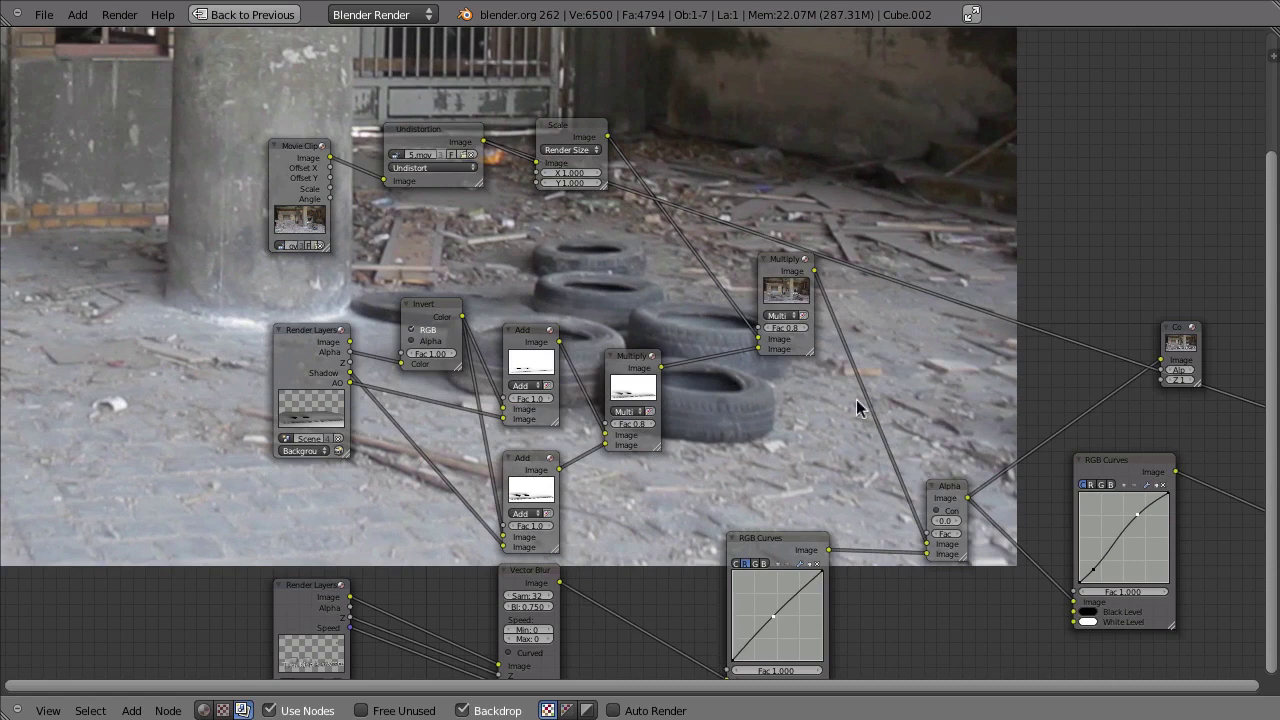
Step: Preview the Alpha Over composite and the final sharpened output in the backdrop
{"action": "left_click", "coordinate": [950, 494], "text": "ctrl+shift"}
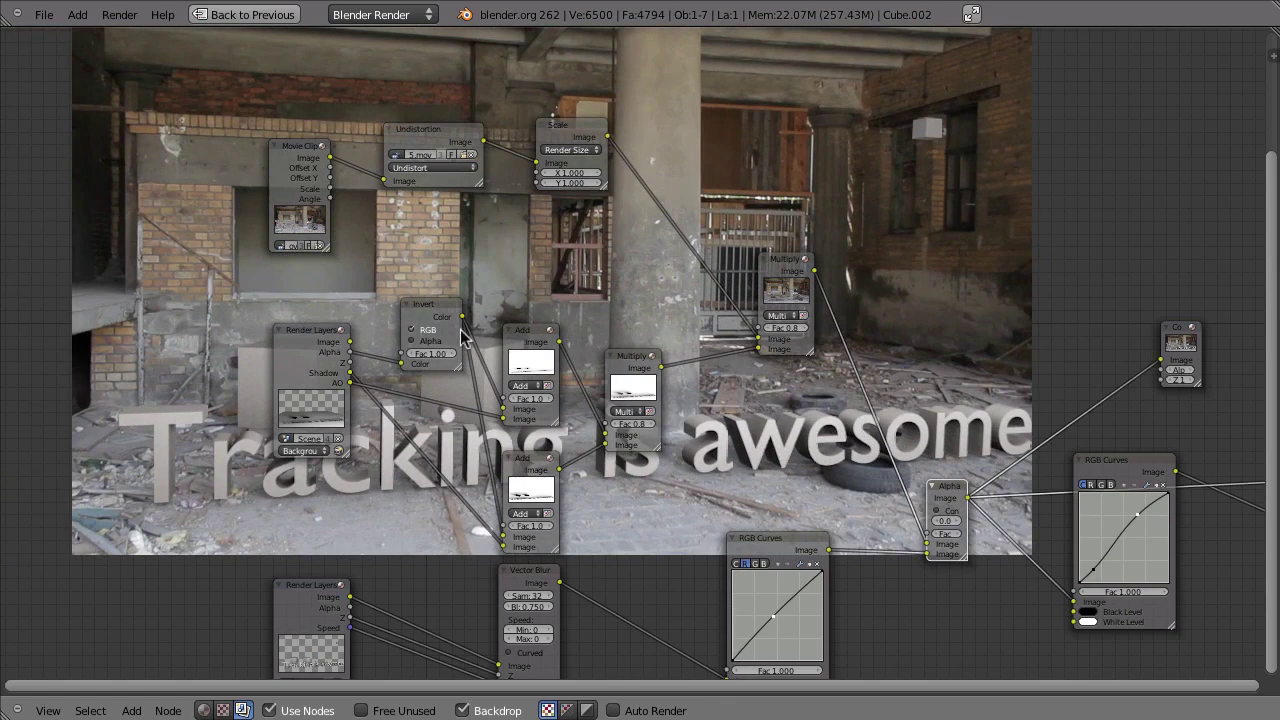
{"action": "left_click", "coordinate": [424, 138]}
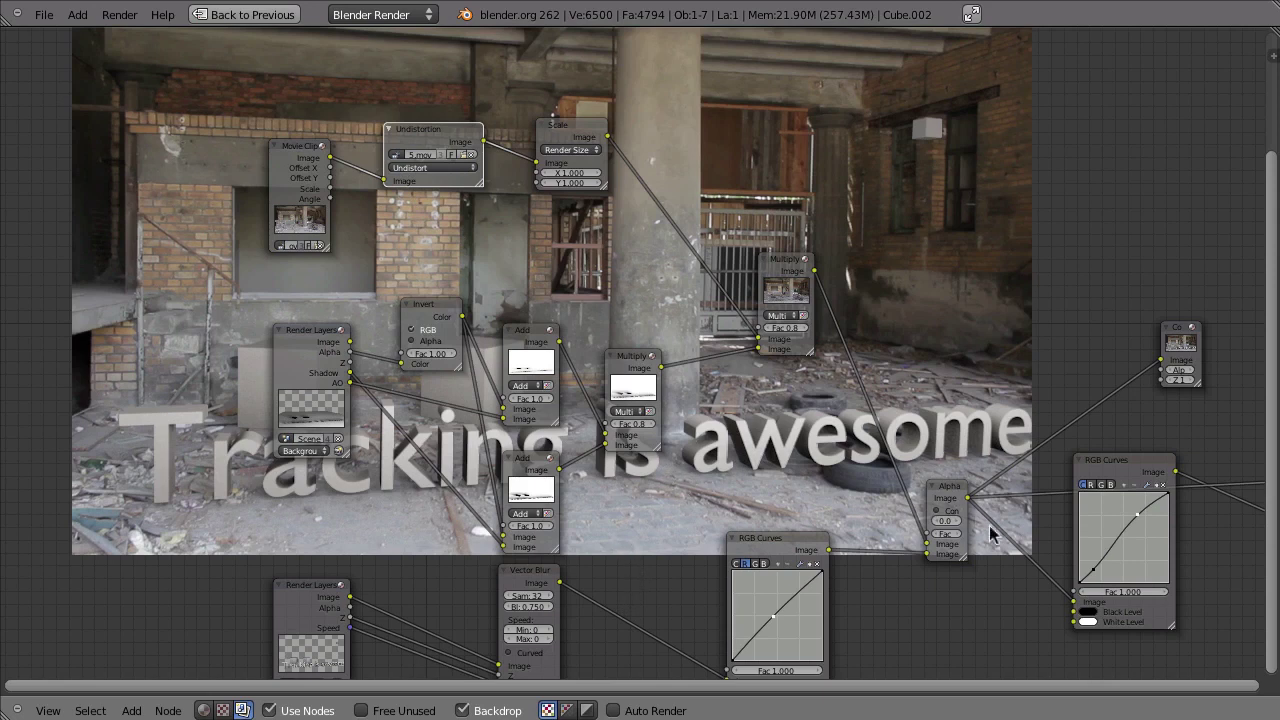
{"action": "middle_click_drag", "start_coordinate": [990, 526], "coordinate": [718, 434]}
{"action": "left_click", "coordinate": [966, 388], "text": "ctrl+shift"}
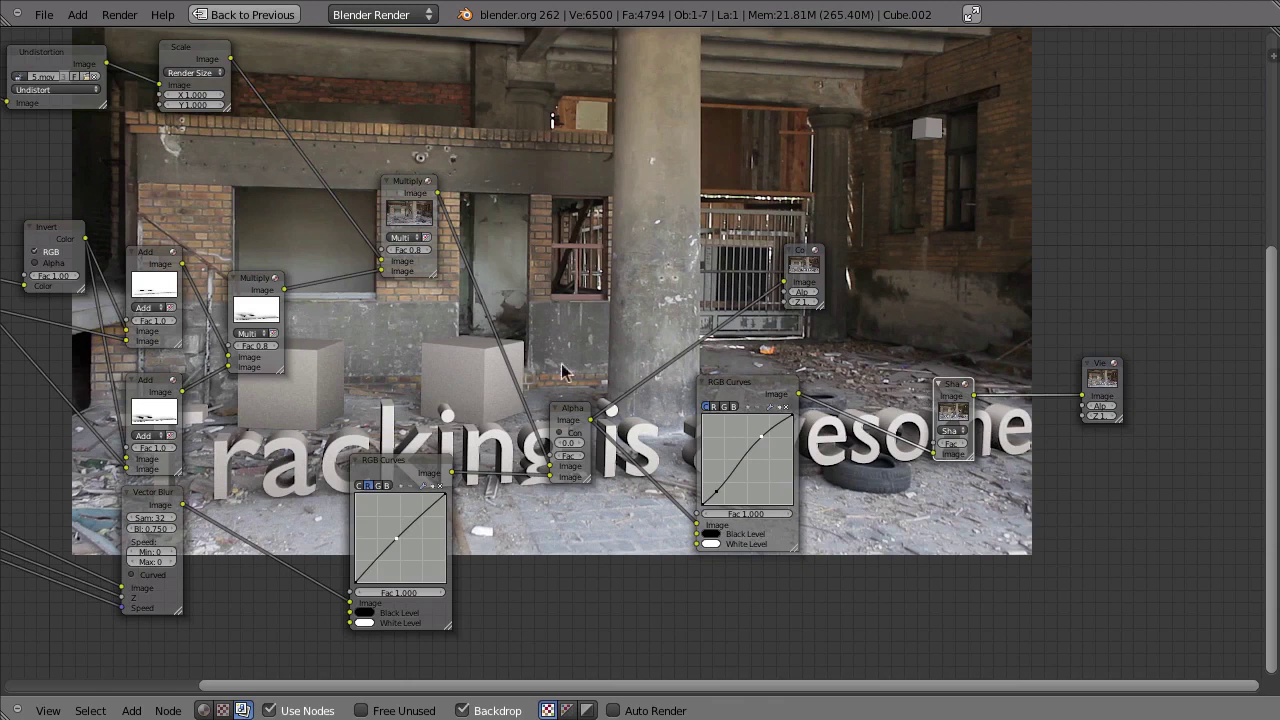
{"action": "middle_click_drag", "start_coordinate": [565, 422], "coordinate": [615, 437]}
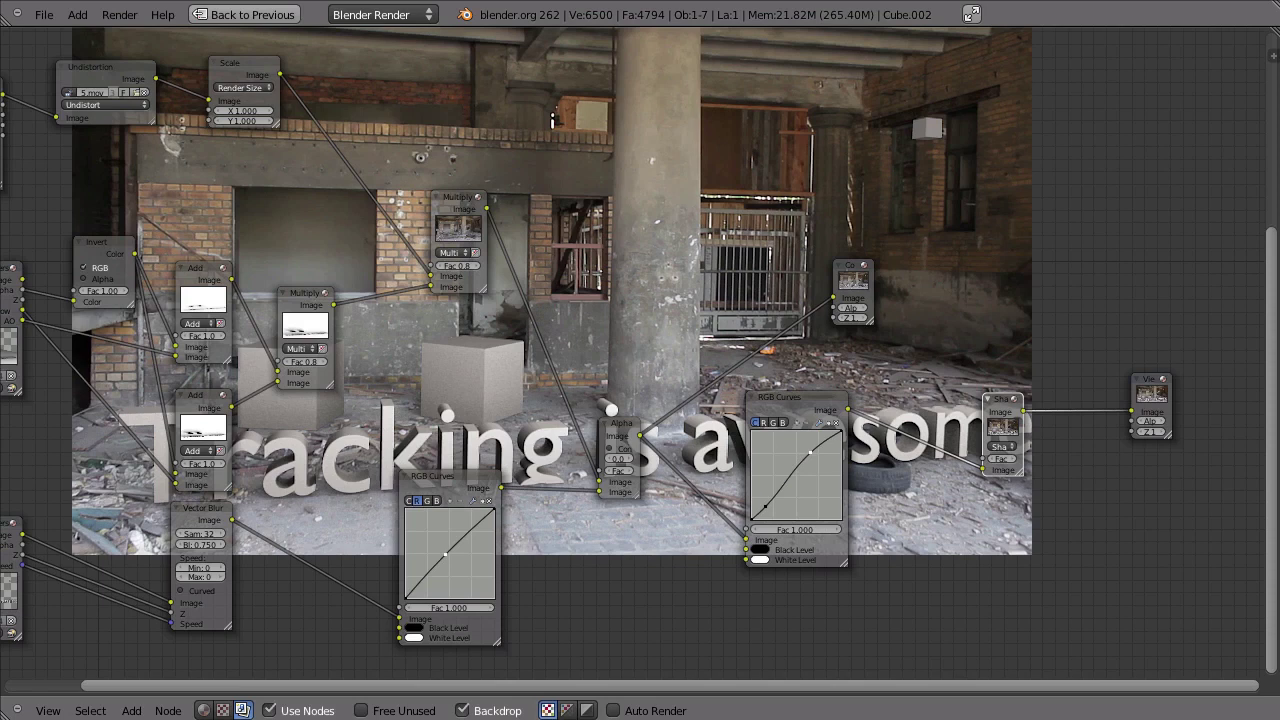
Step: Switch to the terminal, highlight the r44242 commit note about FFmpeg proxy image quality, and return to Blender
{"action": "key", "text": "super+Tab"}
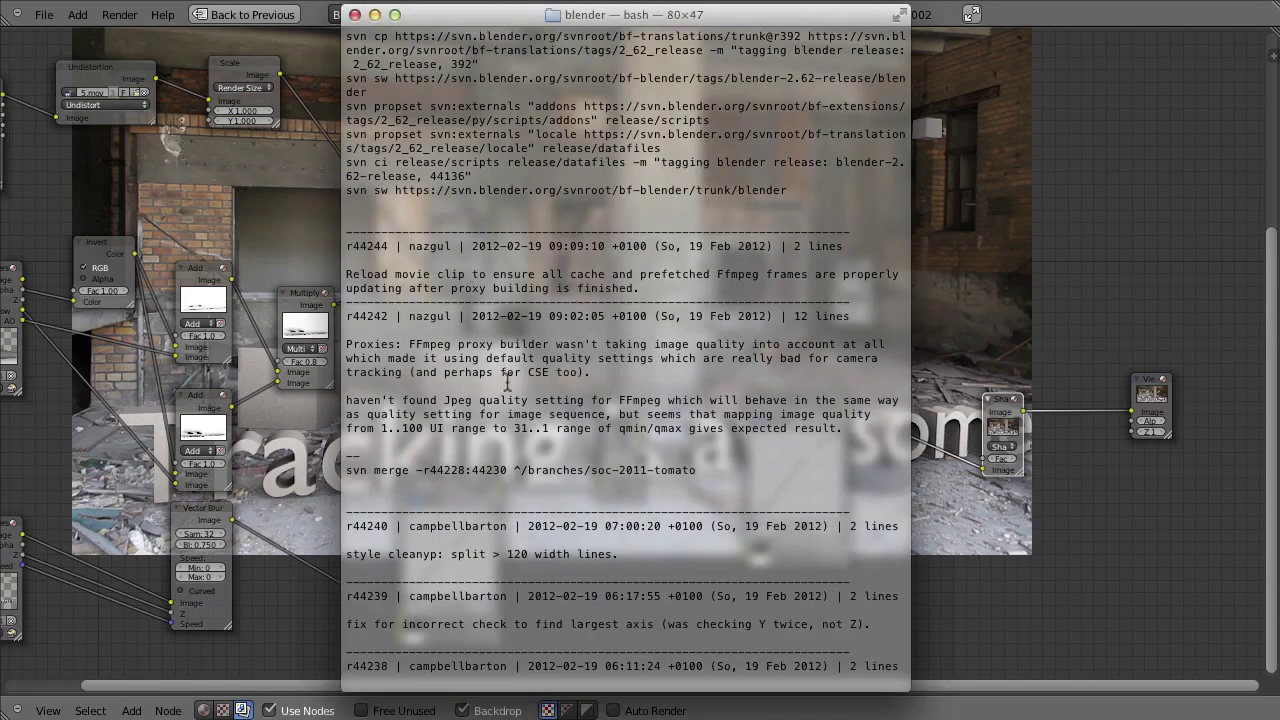
{"action": "left_click_drag", "start_coordinate": [350, 344], "coordinate": [842, 442]}
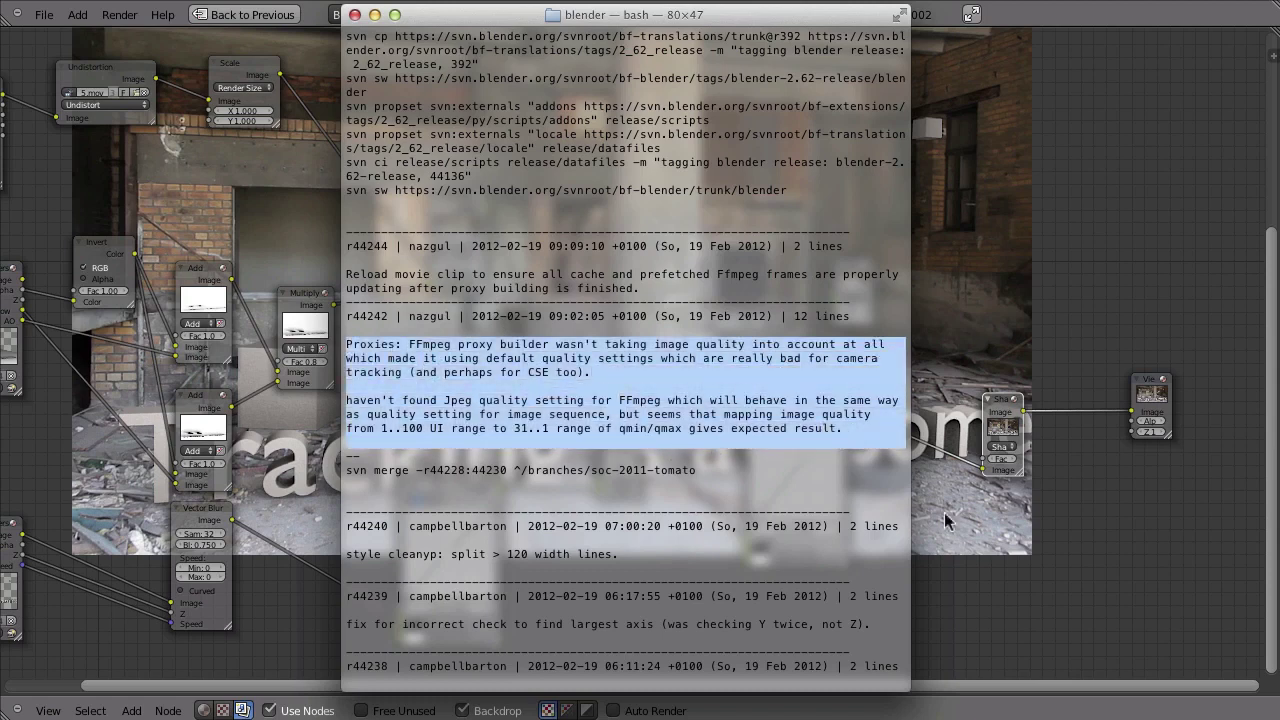
{"action": "key", "text": "super+Tab"}
Step: Open the tracking layout's clip editor full screen, build the footage's 50% proxy, and set the proxy render size to 50%
{"action": "key", "text": "ctrl+Up"}
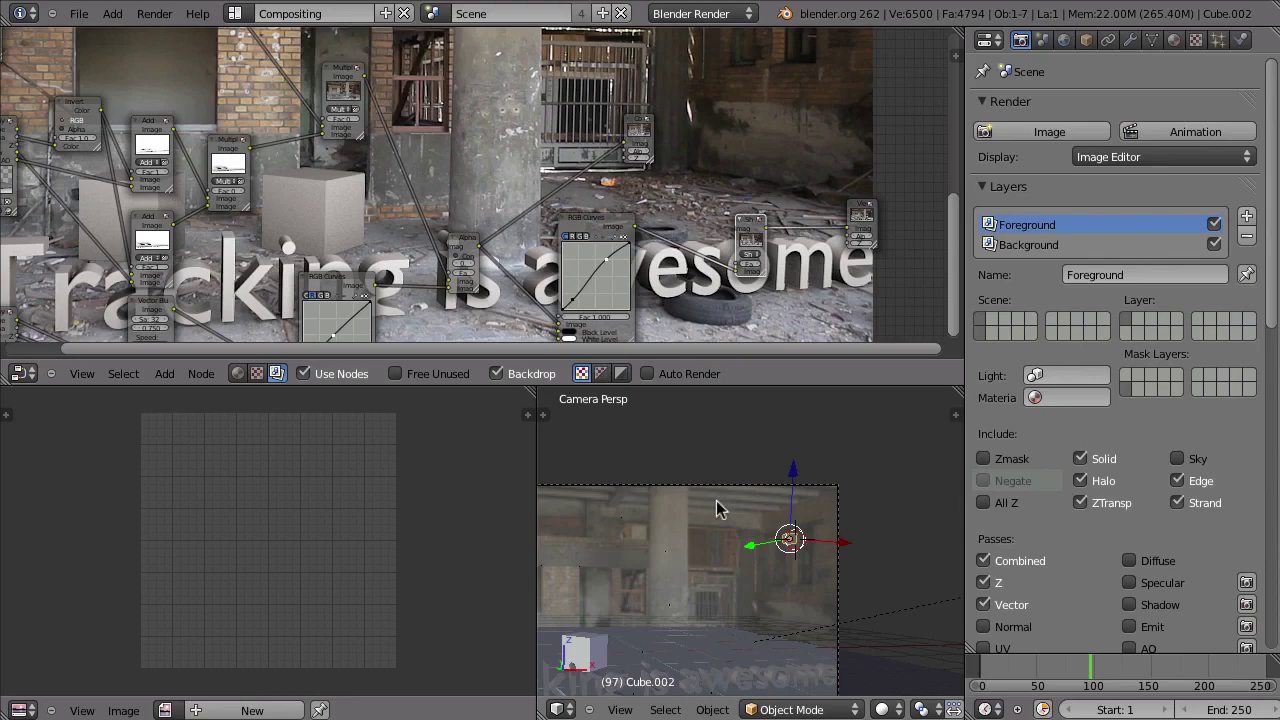
{"action": "key", "text": "ctrl+Right"}
{"action": "key", "text": "ctrl+Up"}
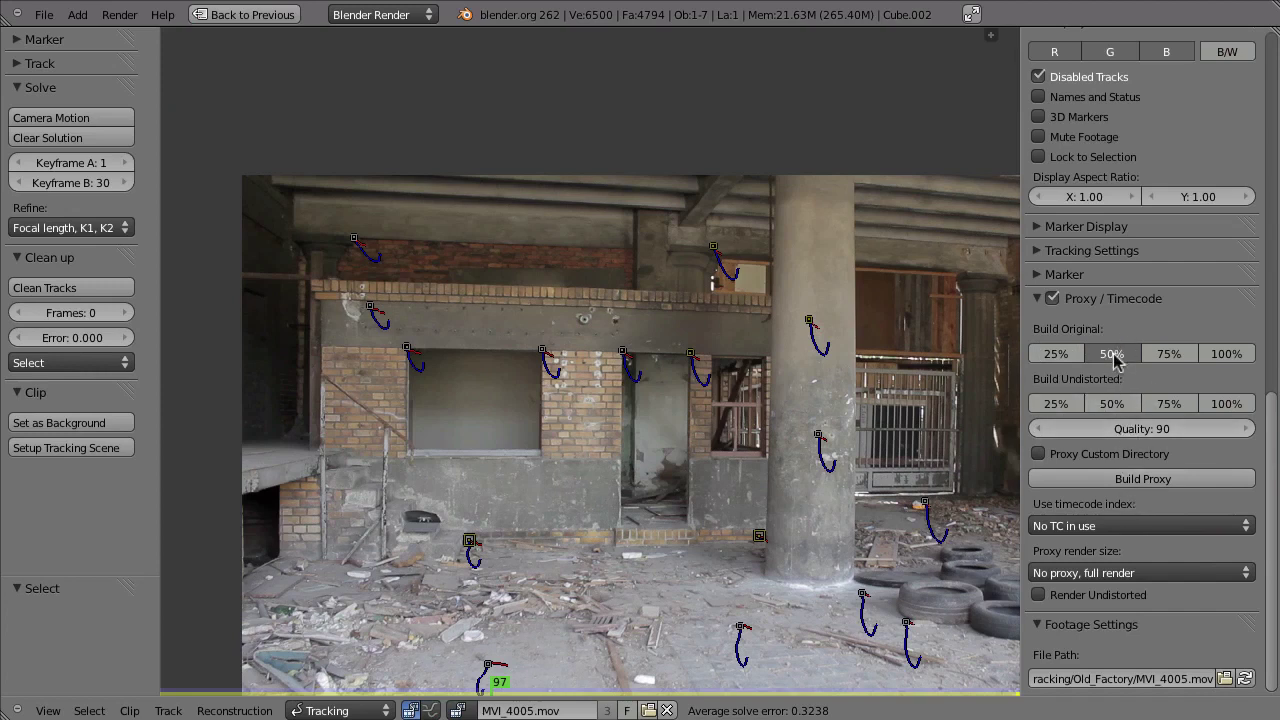
{"action": "left_click", "coordinate": [1127, 488]}
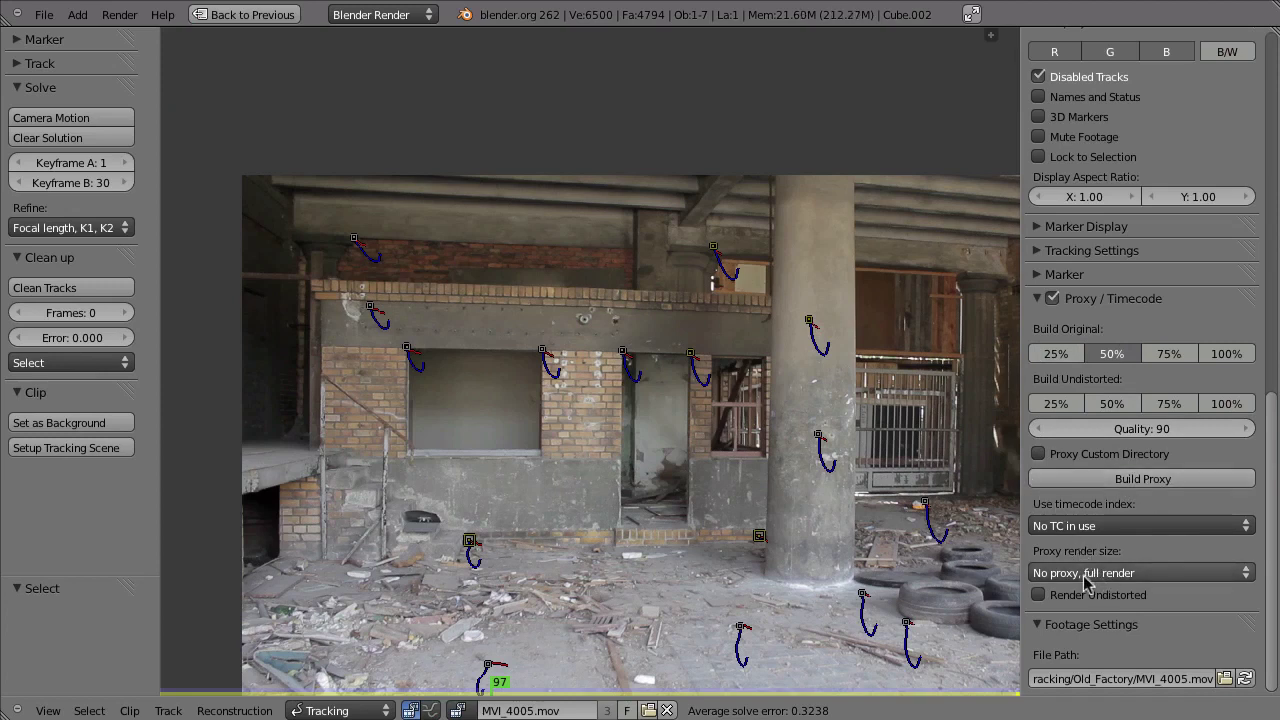
{"action": "left_click", "coordinate": [1088, 574]}
{"action": "left_click", "coordinate": [1075, 530]}
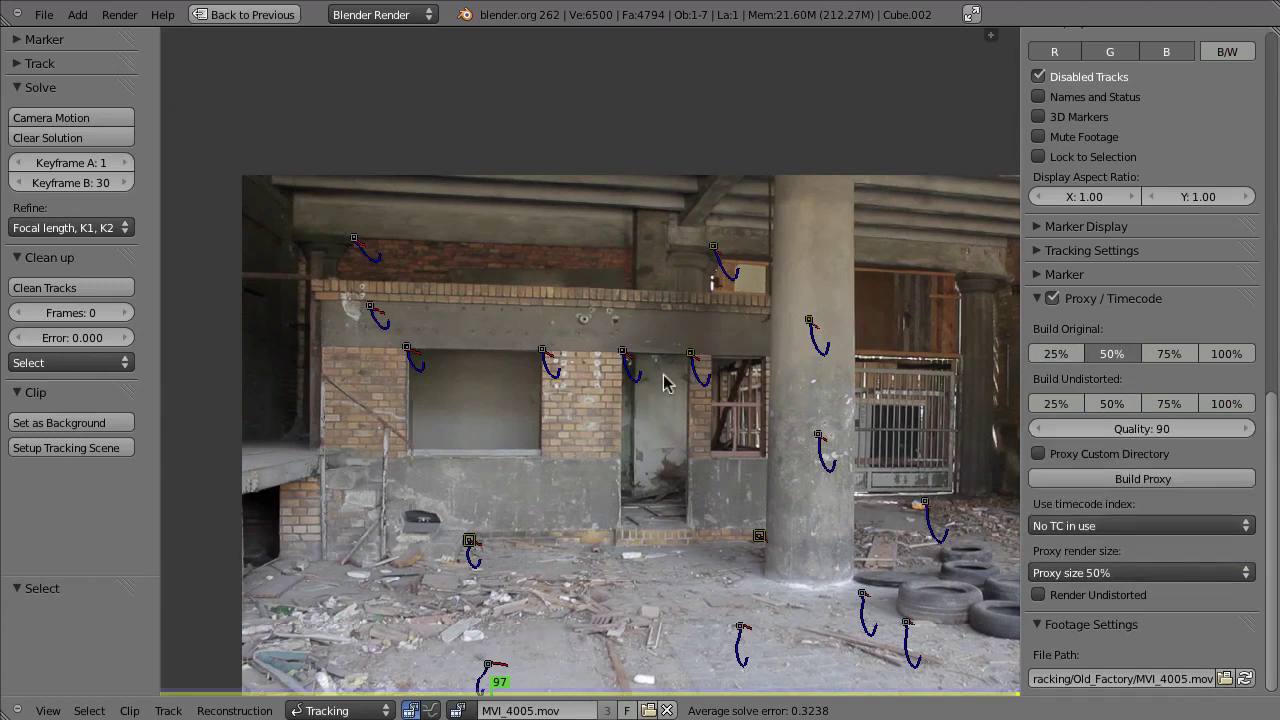
Step: Play the proxy footage in close-up around the doorway, stop playback, and view the wider frame again
{"action": "scroll", "coordinate": [620, 352], "scroll_direction": "up", "scroll_amount": 4}
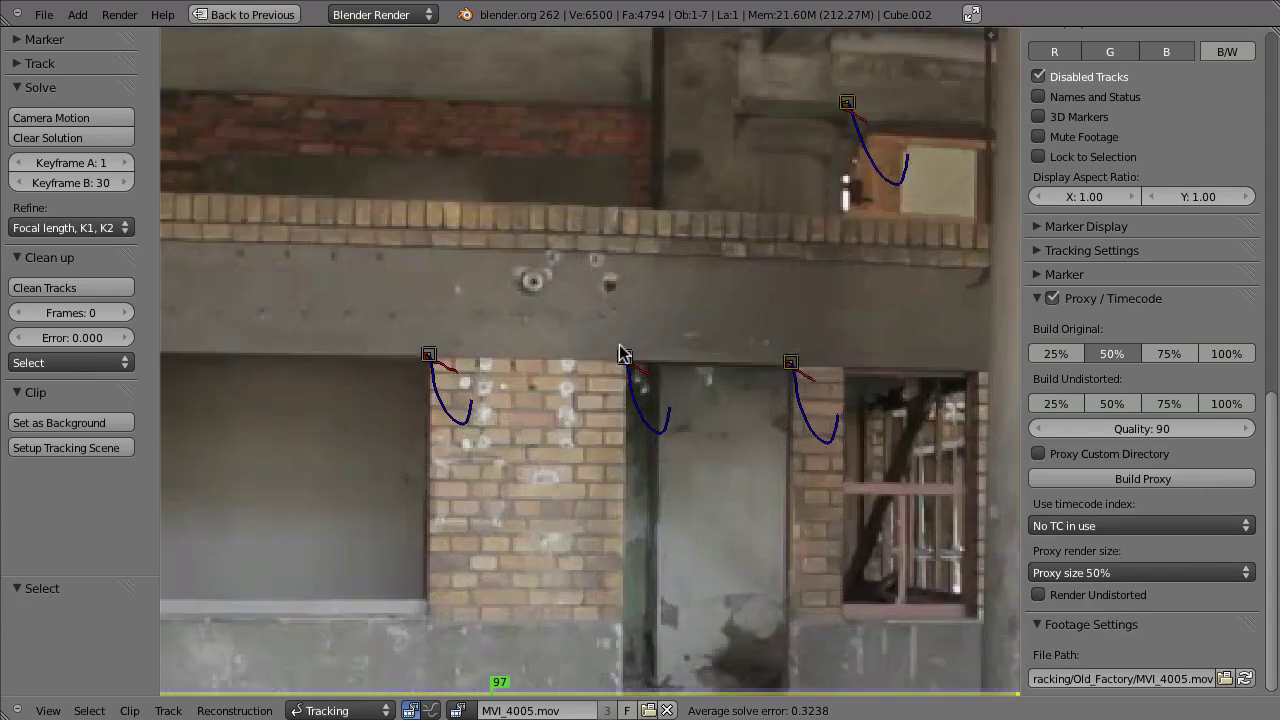
{"action": "key", "text": "alt+a"}
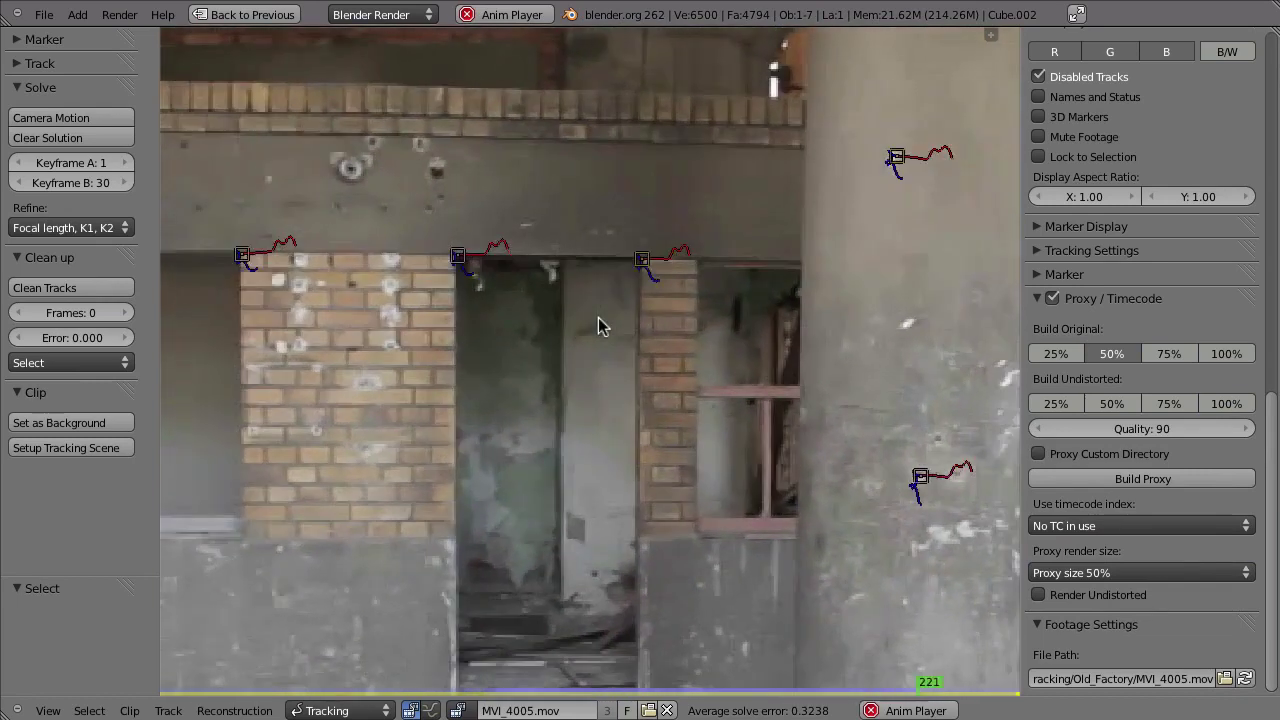
{"action": "key", "text": "Escape"}
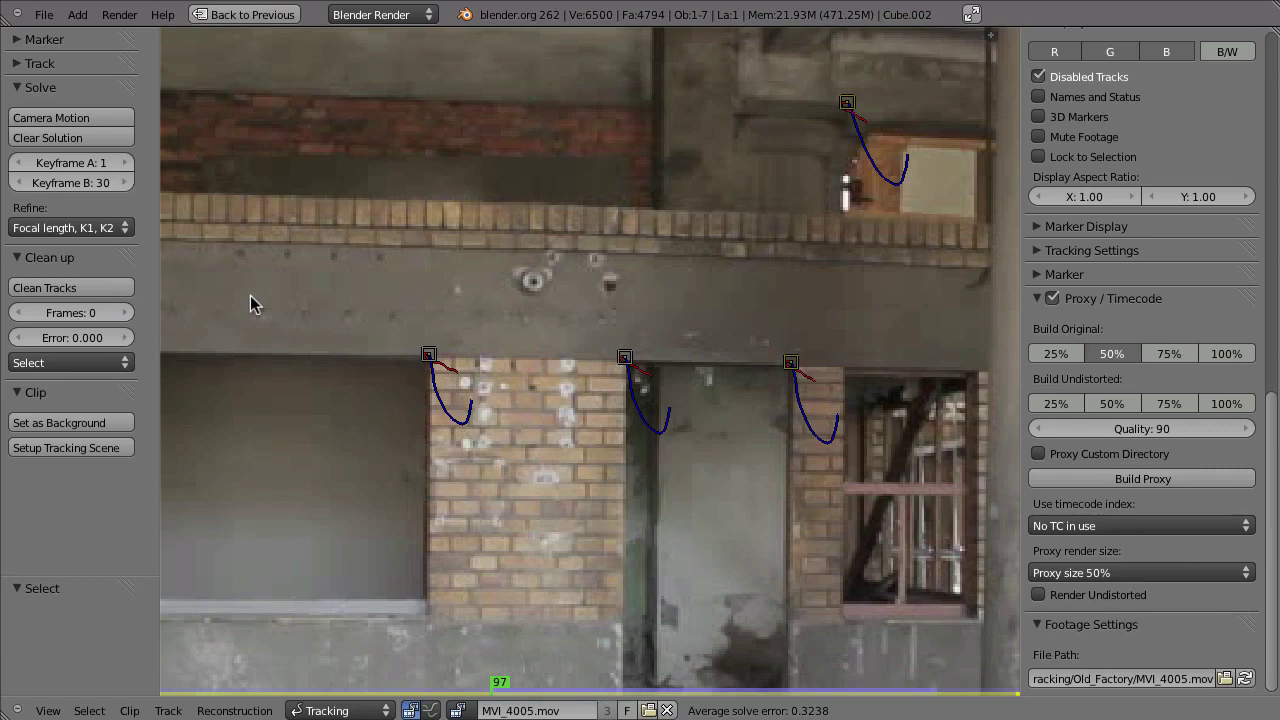
{"action": "key", "text": "f"}
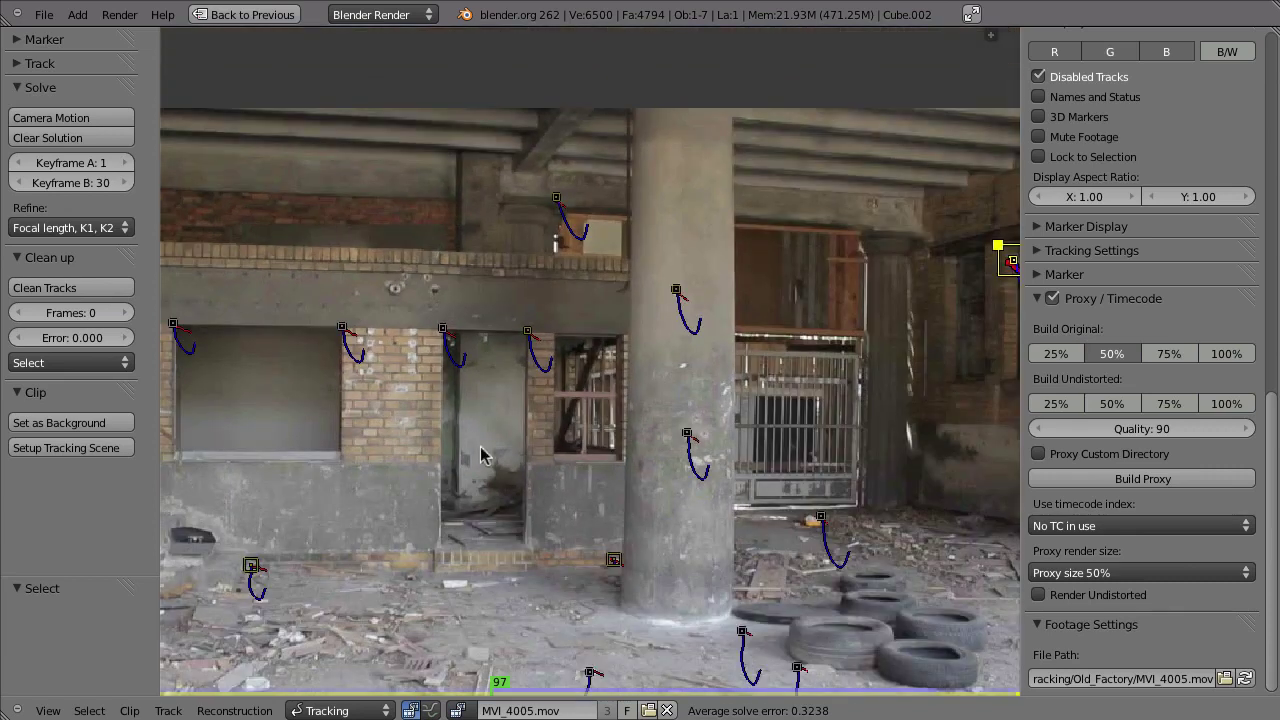